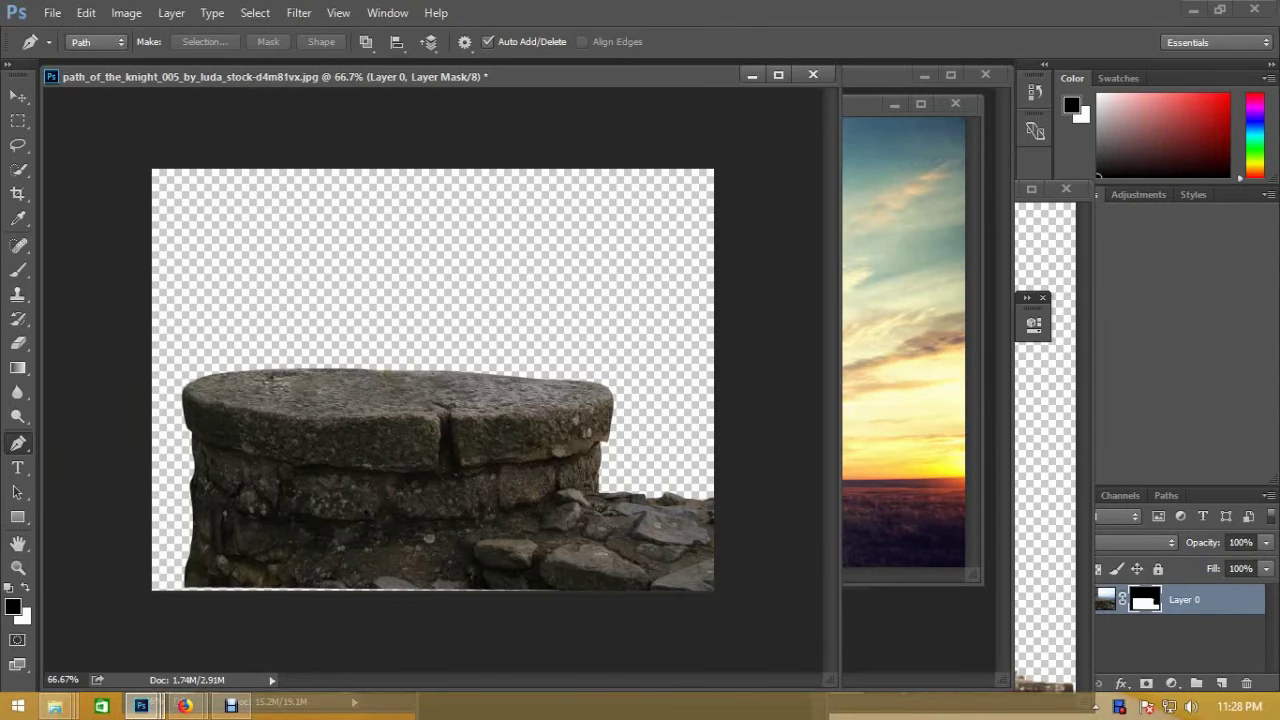
- Zoom the pedestal and Angkor Wat cutouts, then open the New document dialog
key("ctrl+plus")
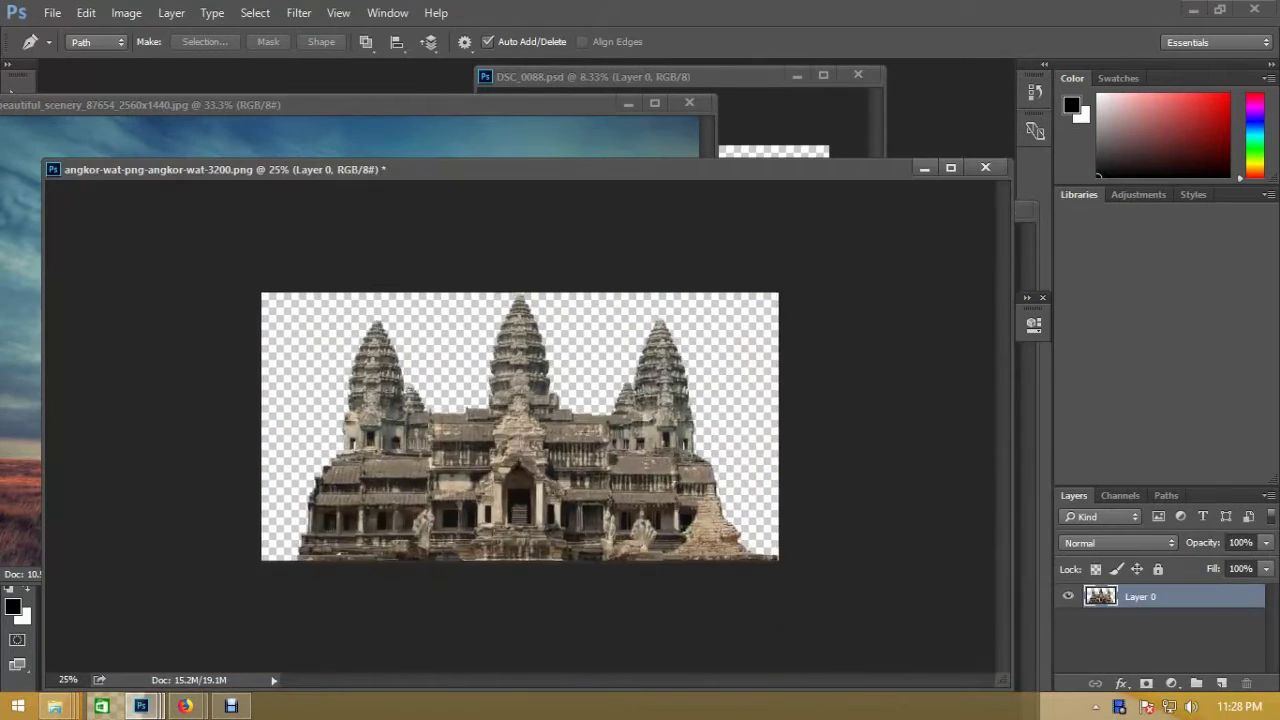
key("ctrl+minus")
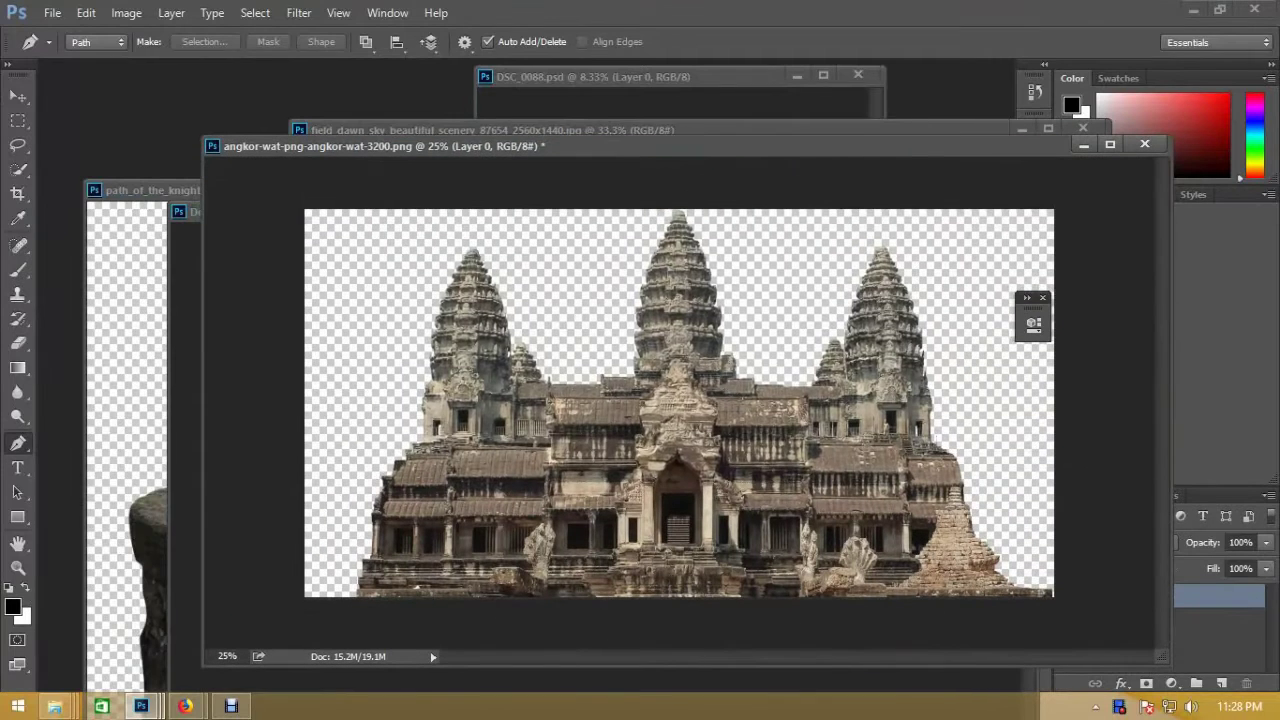
key("ctrl+n")
- Create a white 3000 × 2000 px document at 300 pixels/inch
left_click(693, 225)
left_click(657, 242)
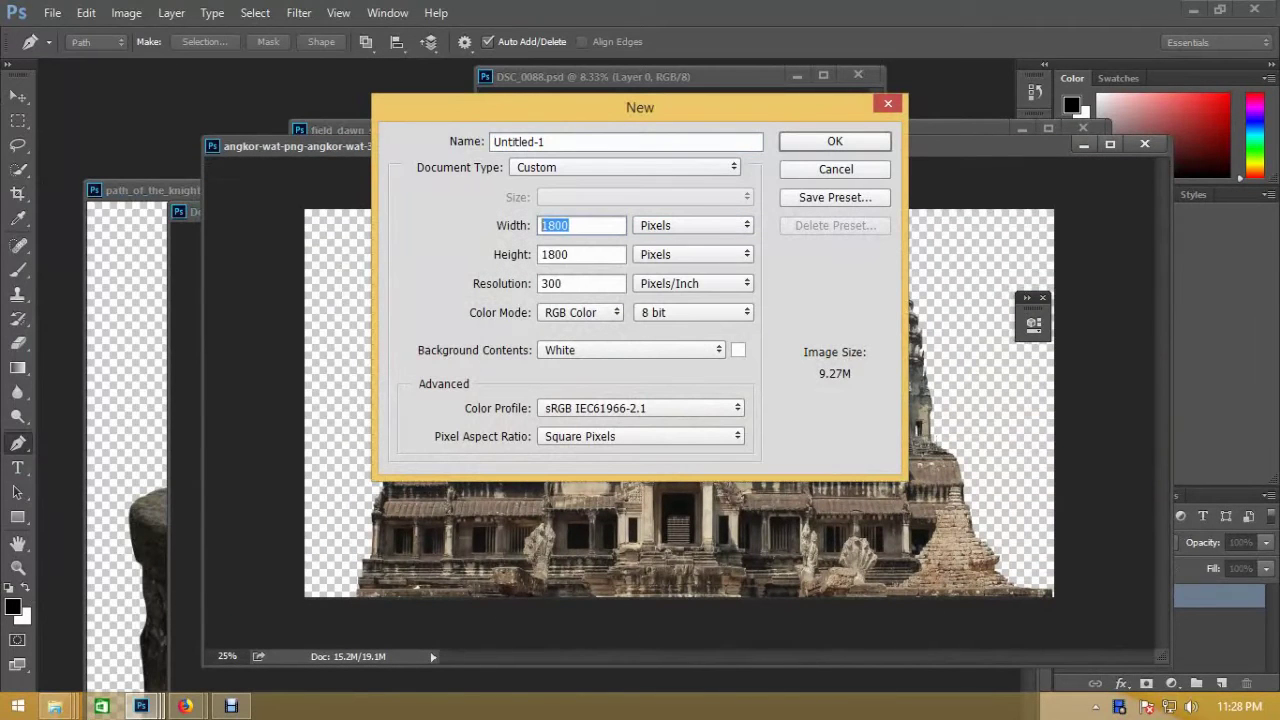
key("Tab")
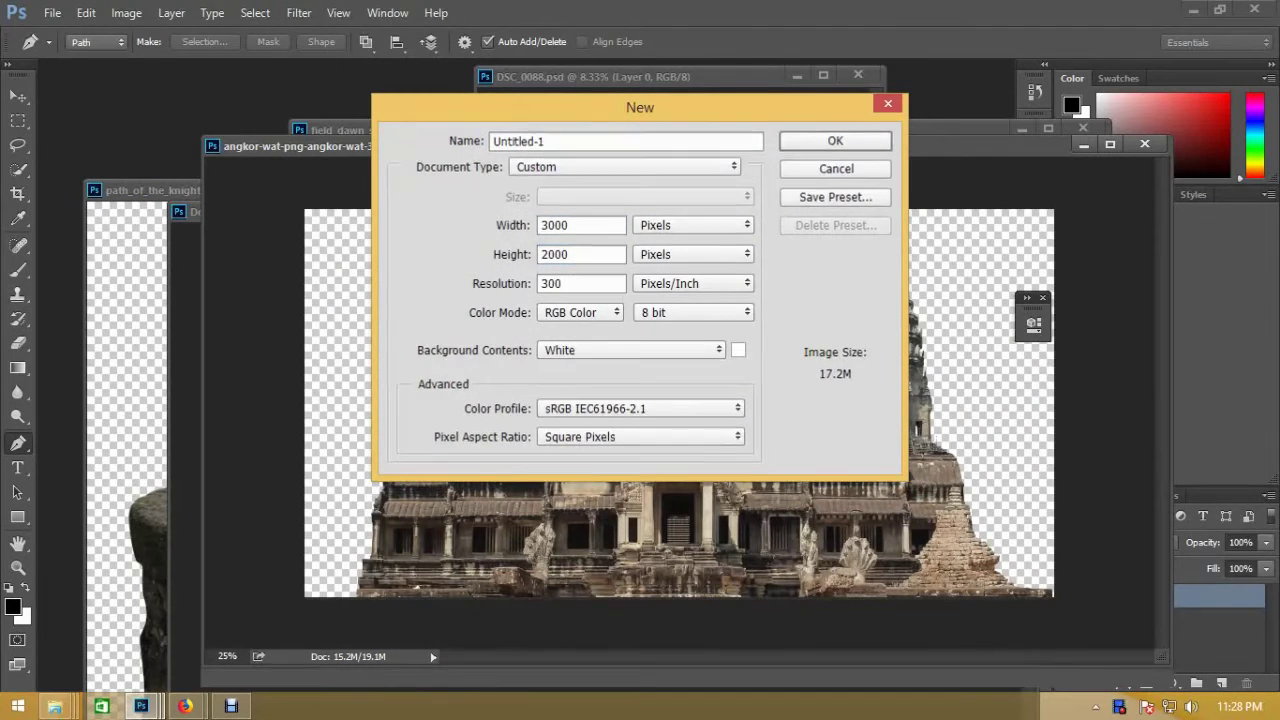
key("Return")
key("v")
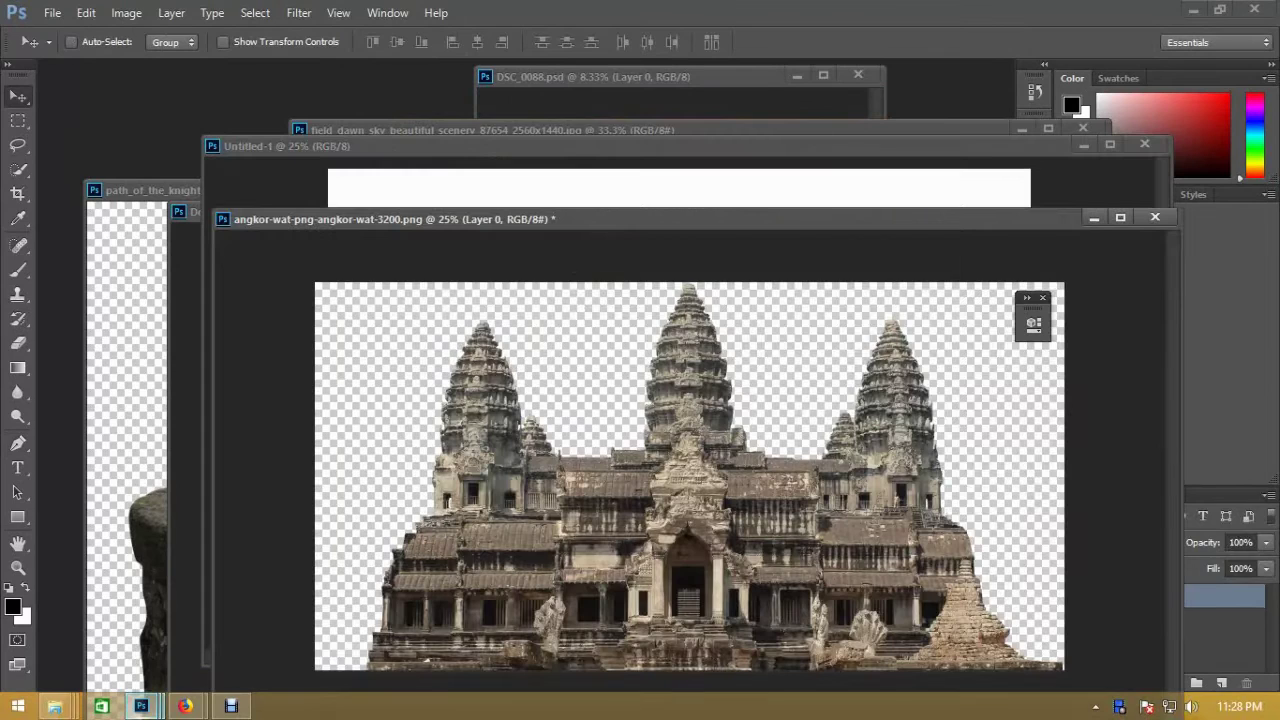
key("ctrl+plus")
- Drag the stone pedestal cutout into Untitled-1 and position it
left_click_drag(500, 169, 793, 268)
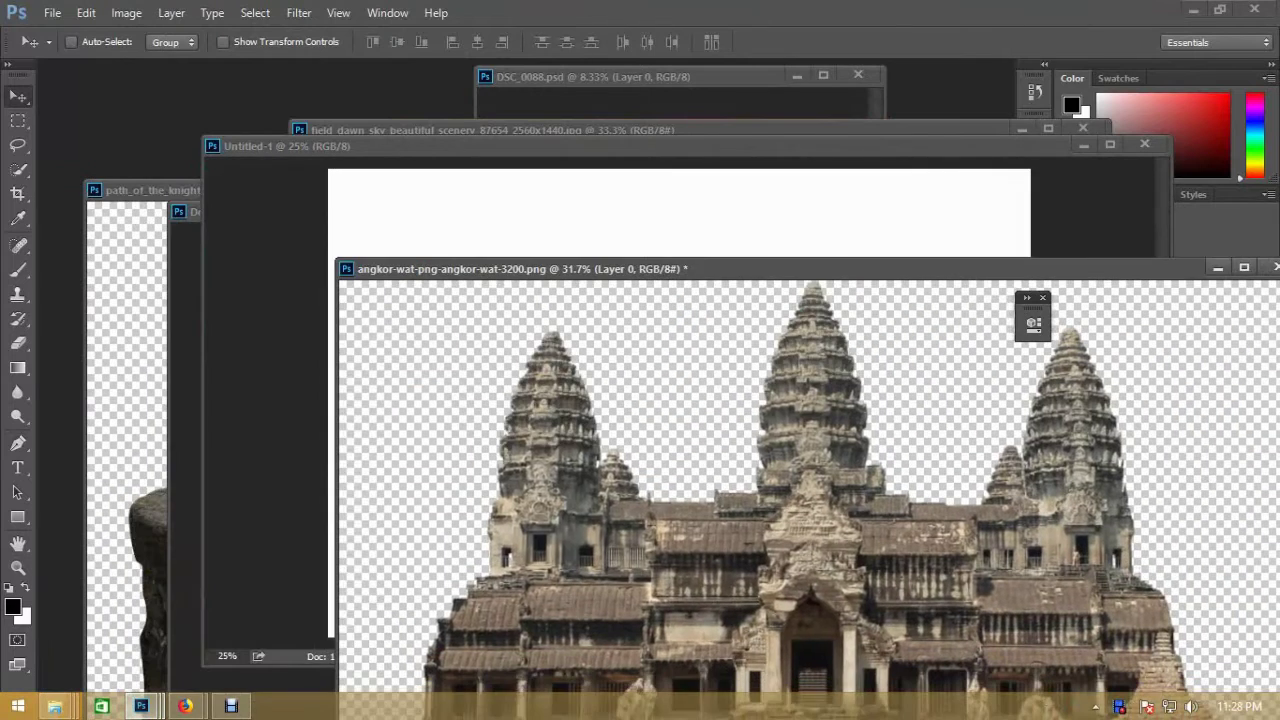
left_click(300, 190)
mouse_move(300, 560)
left_mouse_down()
mouse_move(825, 240)
mouse_move(300, 598)
left_mouse_up()
key("ctrl+minus")
key("ctrl+minus")
mouse_move(475, 425)
left_mouse_down()
mouse_move(475, 445)
mouse_move(597, 380)
left_mouse_up()
- Enlarge the stone pedestal to about 268% along the canvas bottom
key("ctrl+t")
left_click_drag(524, 413, 577, 392)
mouse_move(680, 318)
left_mouse_down()
mouse_move(648, 370)
mouse_move(627, 342)
left_mouse_up()
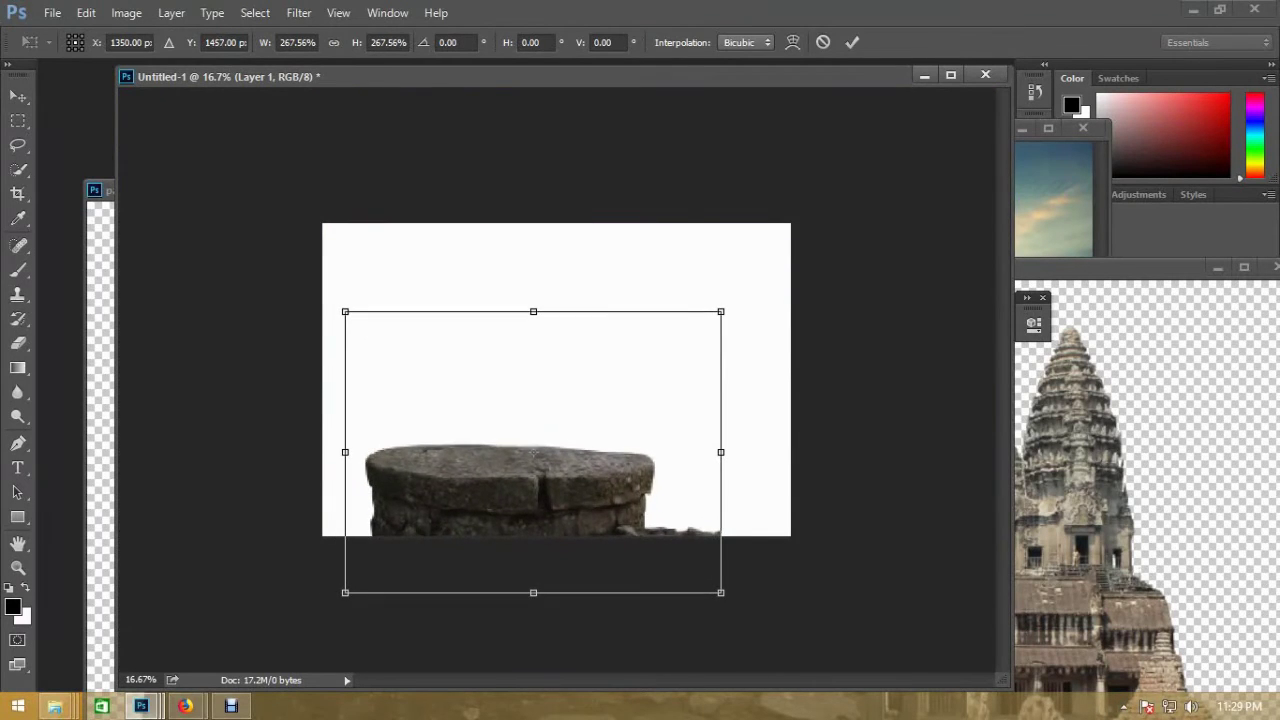
key("Return")
scroll(557, 386, "up", 3)
- Bring the Angkor Wat temple in and send it behind the pedestal
left_click_drag(758, 420, 306, 250)
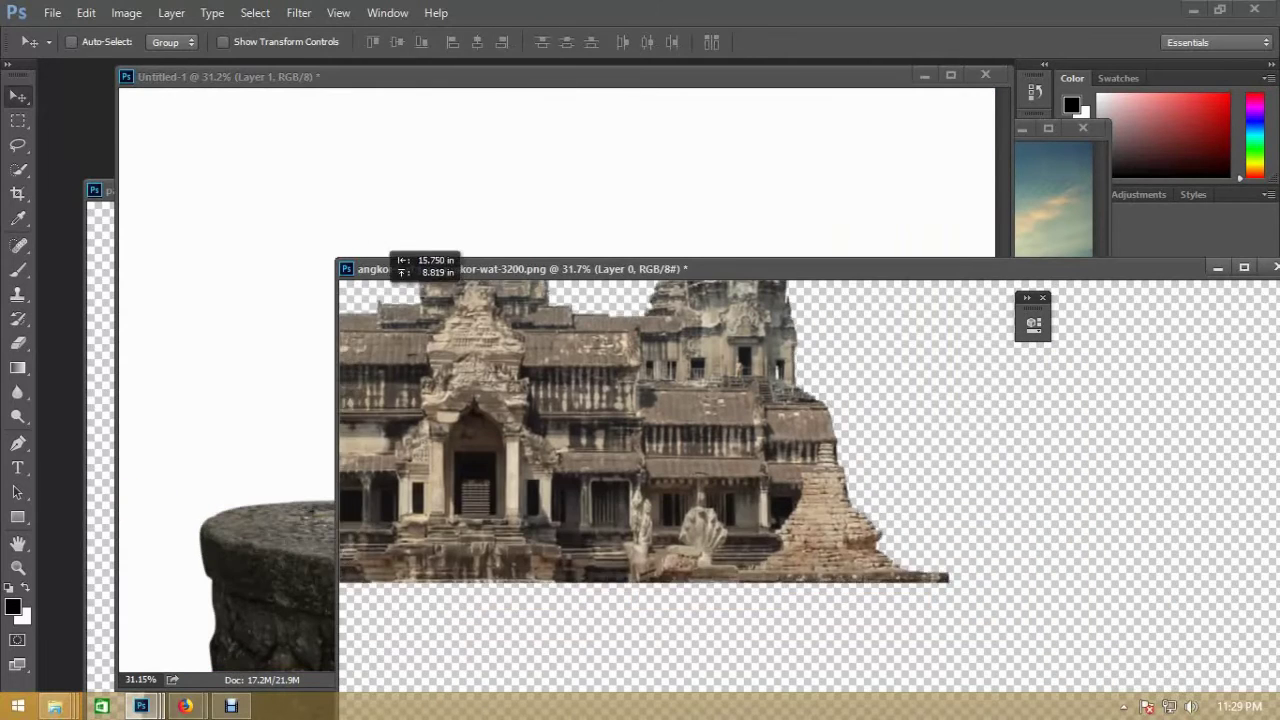
key("ctrl+bracketleft")
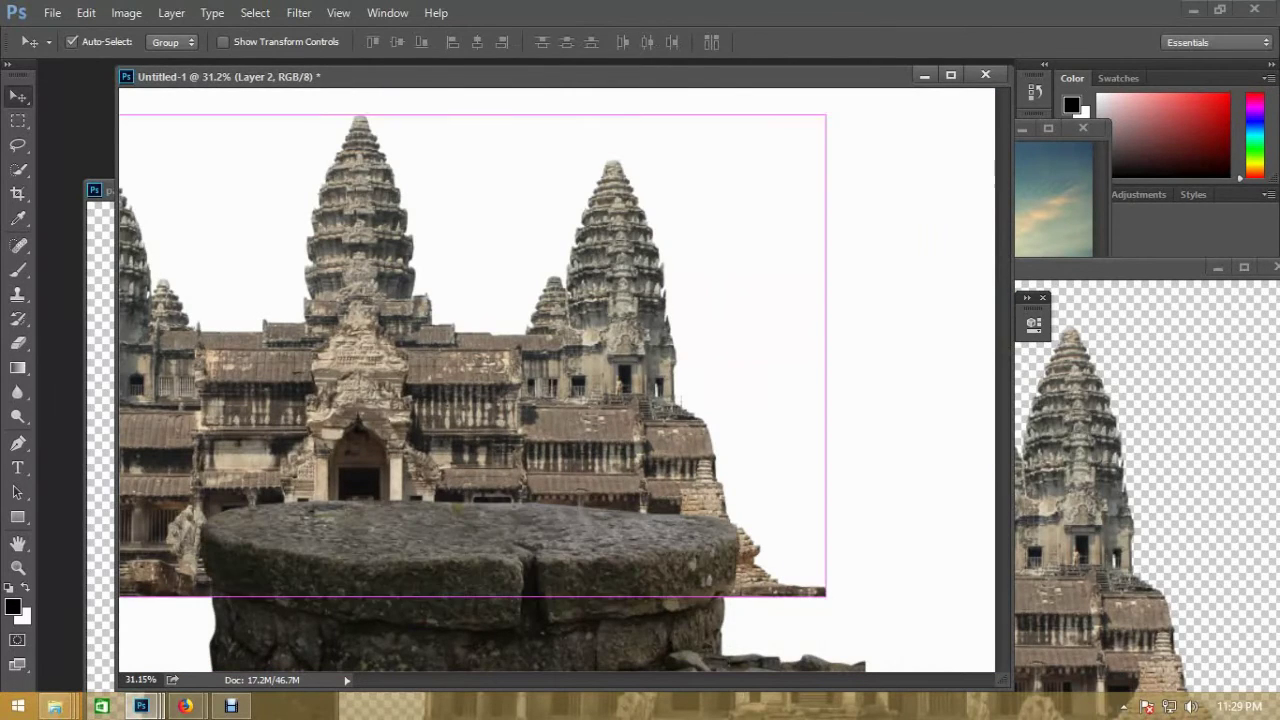
key("ctrl+minus")
key("ctrl+minus")
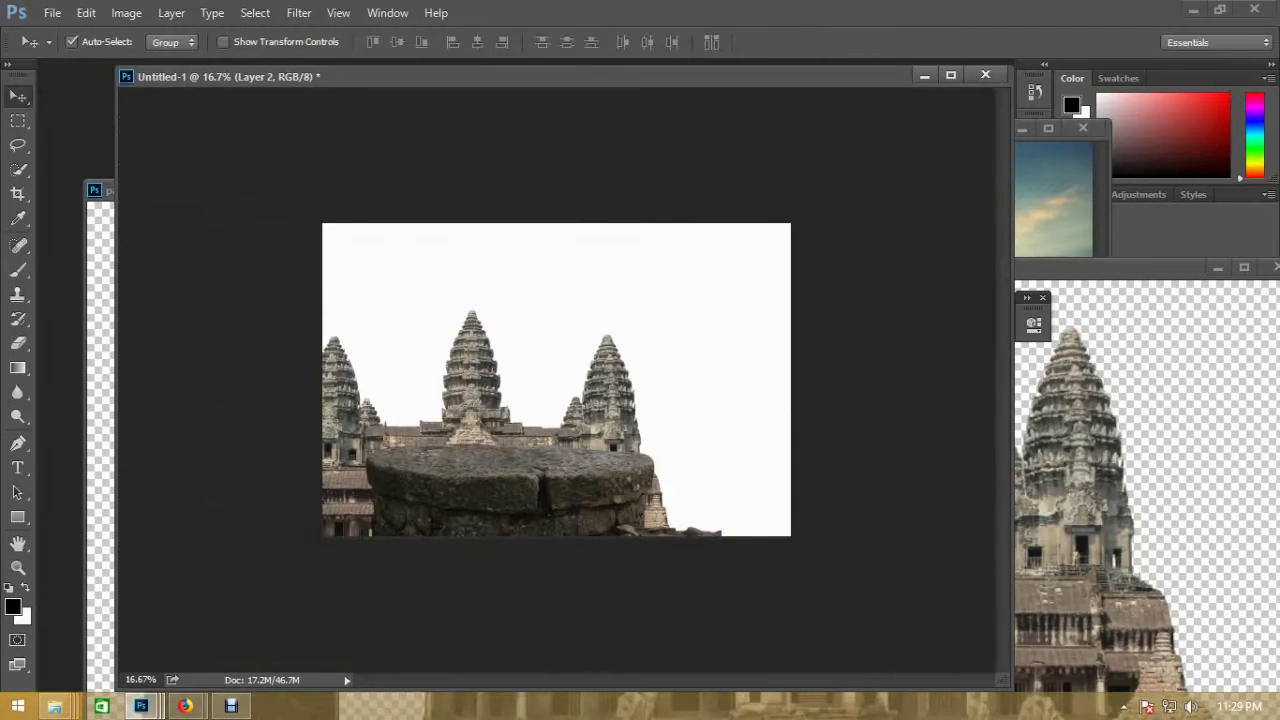
- Shrink the Angkor Wat temple to about 63% and move it down-left behind the pedestal
key("ctrl+t")
left_click_drag(721, 311, 551, 403)
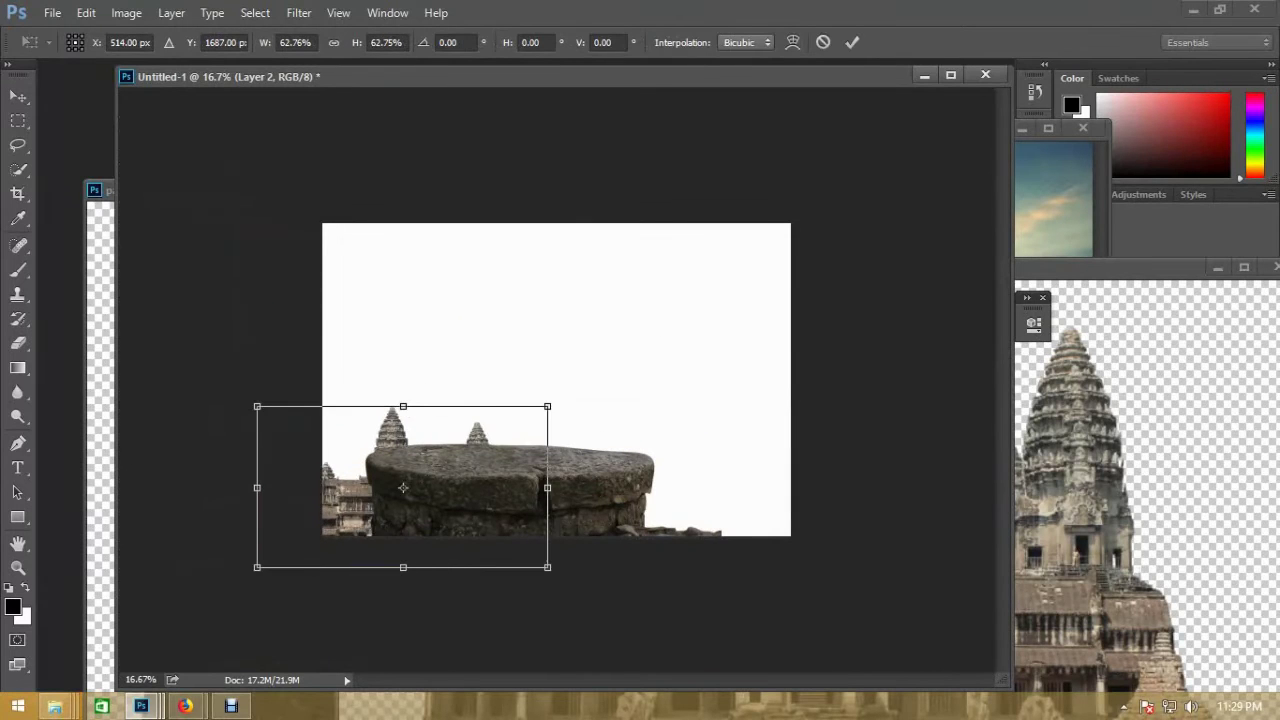
left_click_drag(437, 442, 457, 415)
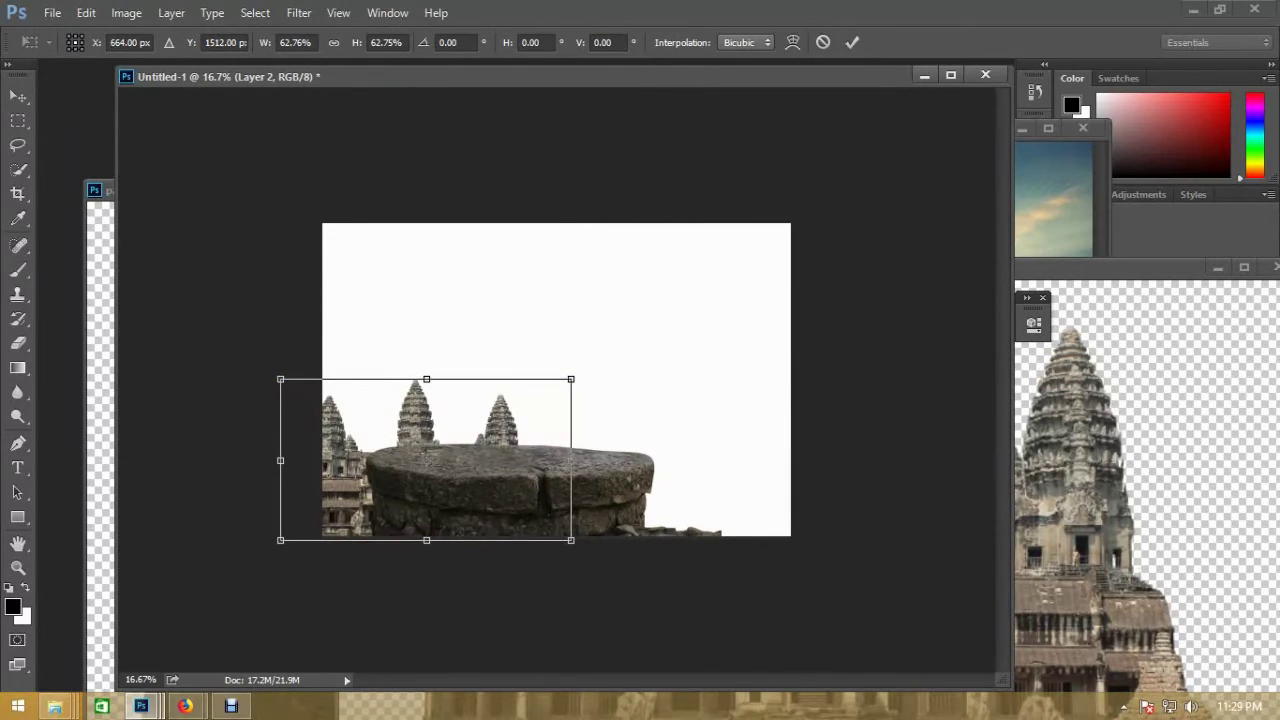
key("Return")
key("ctrl+0")
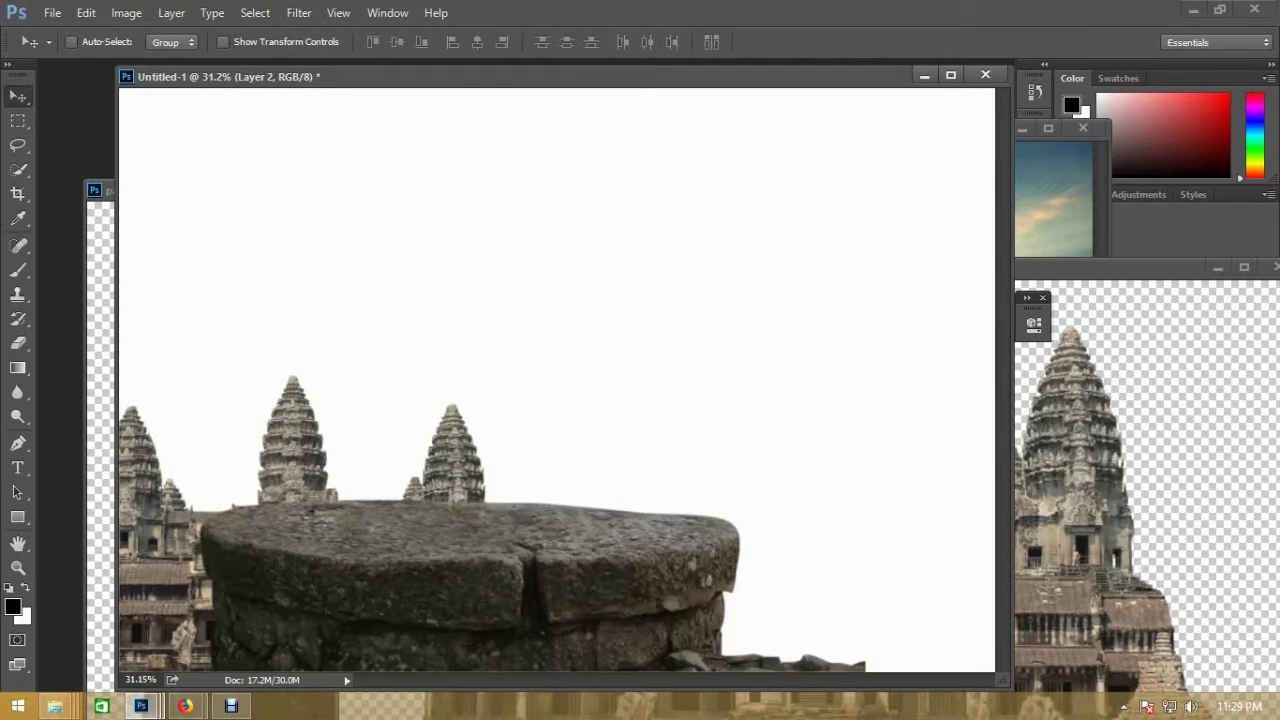
left_click_drag(1150, 267, 1020, 307)
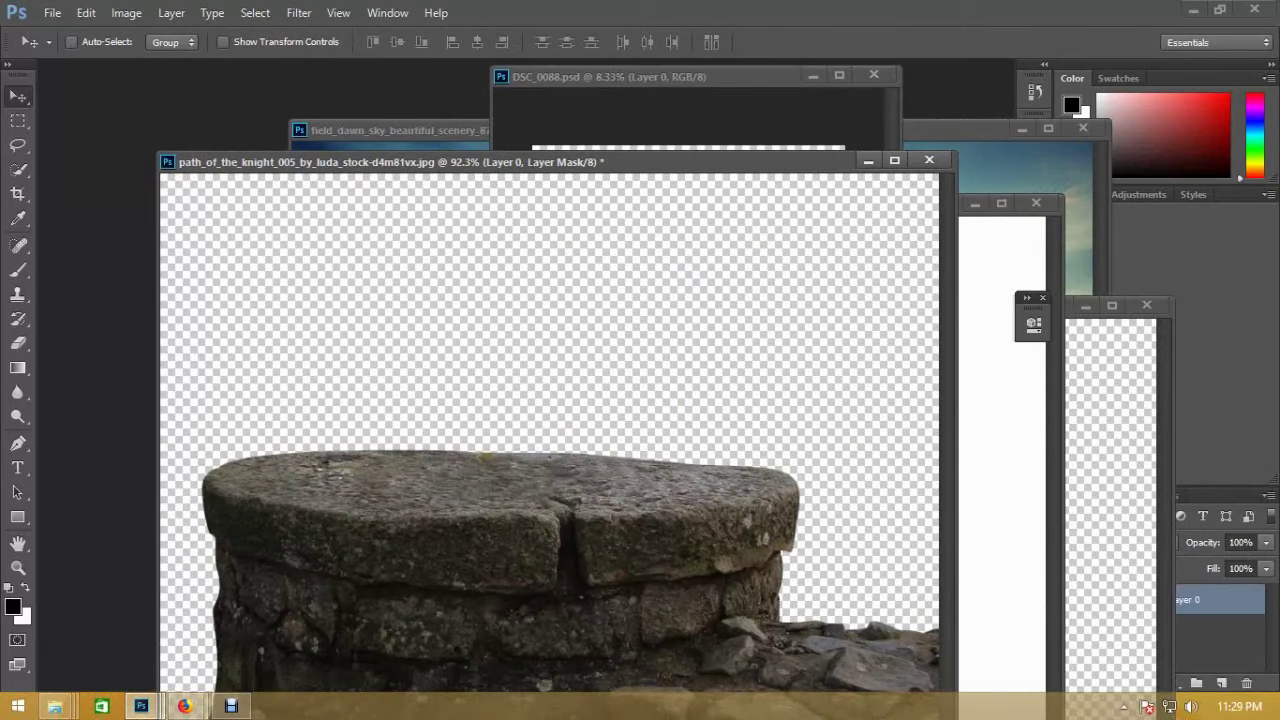
- Close the pedestal source without saving and bring Download-Temple-PNG to the front
key("ctrl+w")
key("n")
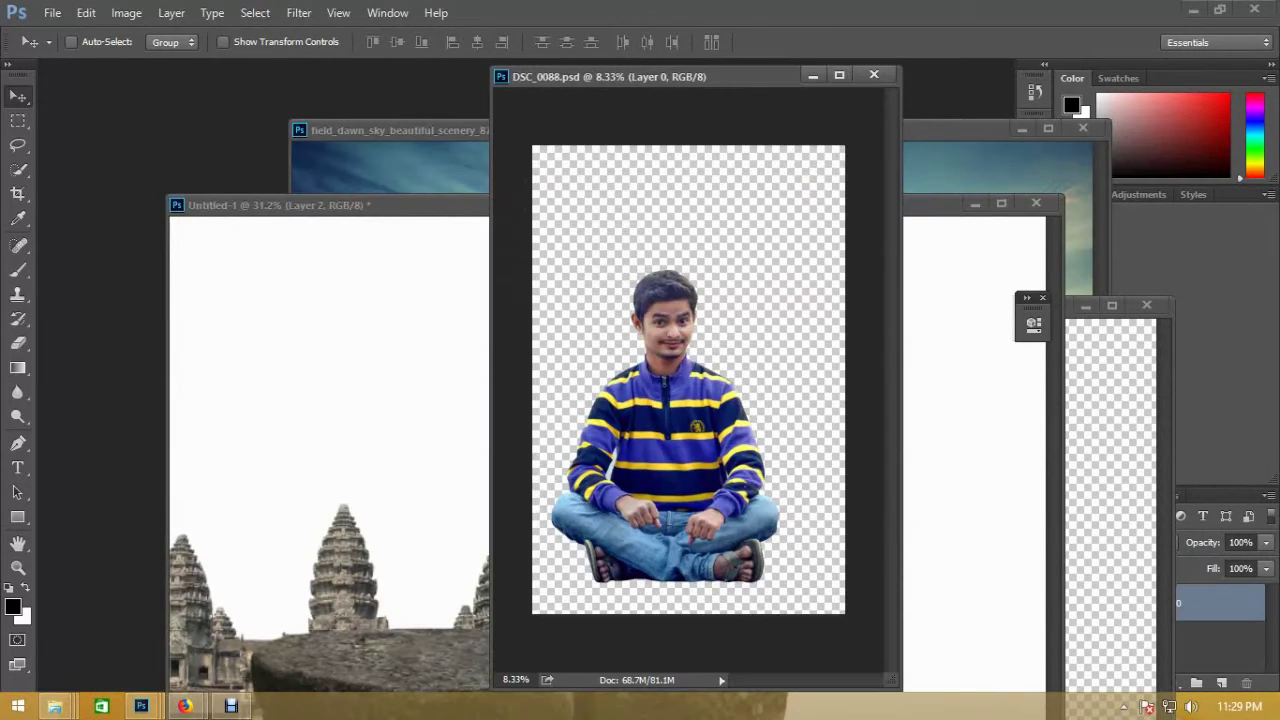
key("ctrl+Tab")
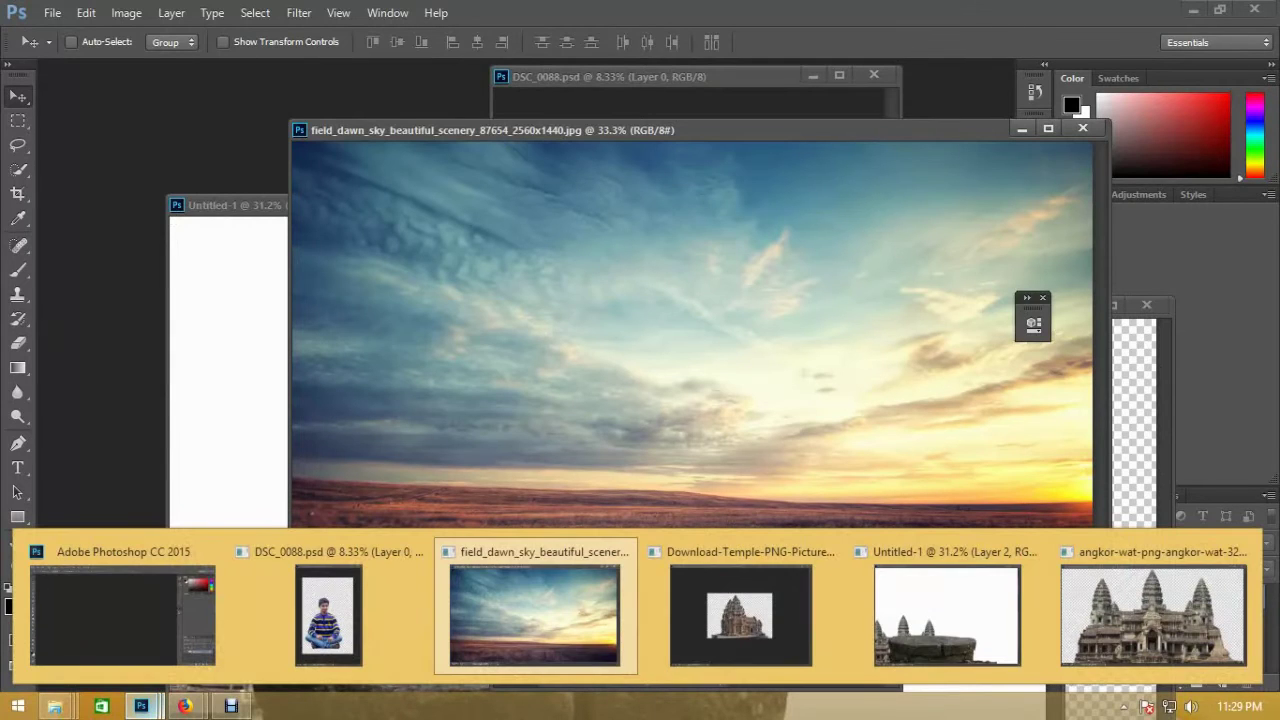
left_click(740, 610)
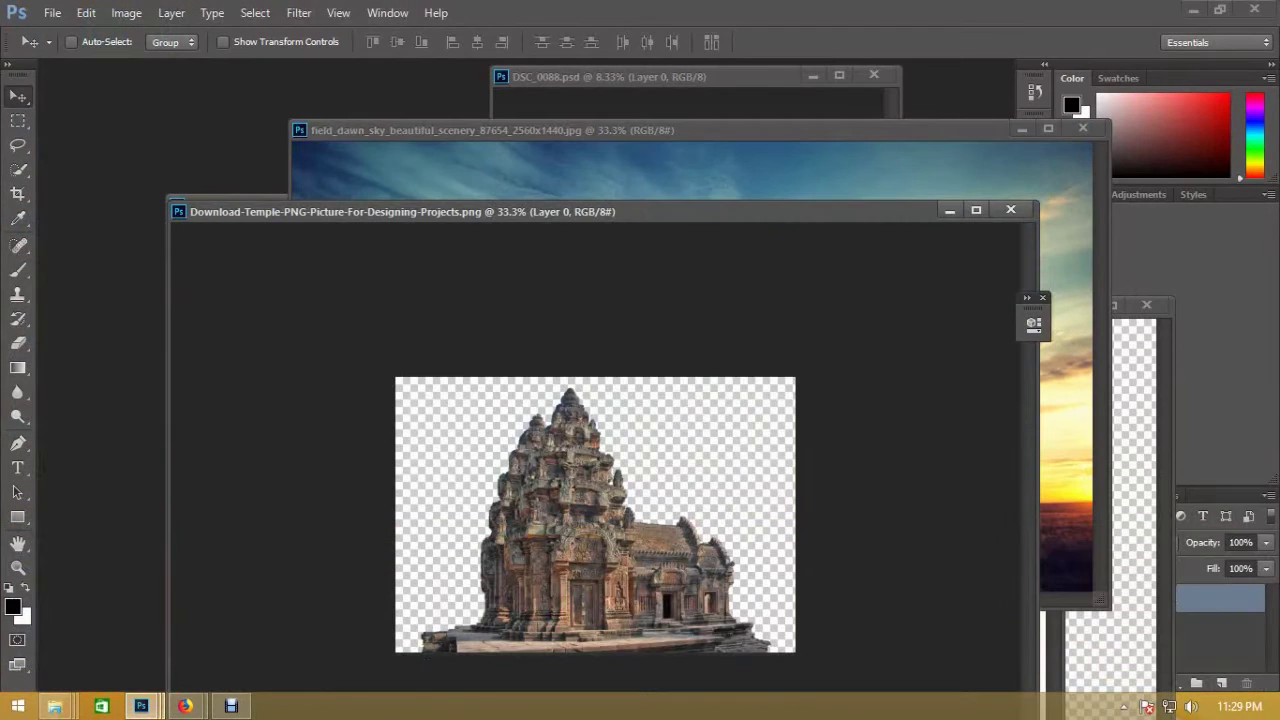
- Add the second temple to Untitled-1, flip it horizontally and move it to the right edge
left_click_drag(560, 211, 756, 191)
mouse_move(910, 560)
left_mouse_down()
mouse_move(590, 550)
mouse_move(230, 400)
mouse_move(566, 420)
left_mouse_up()
key("ctrl+t")
right_click(625, 346)
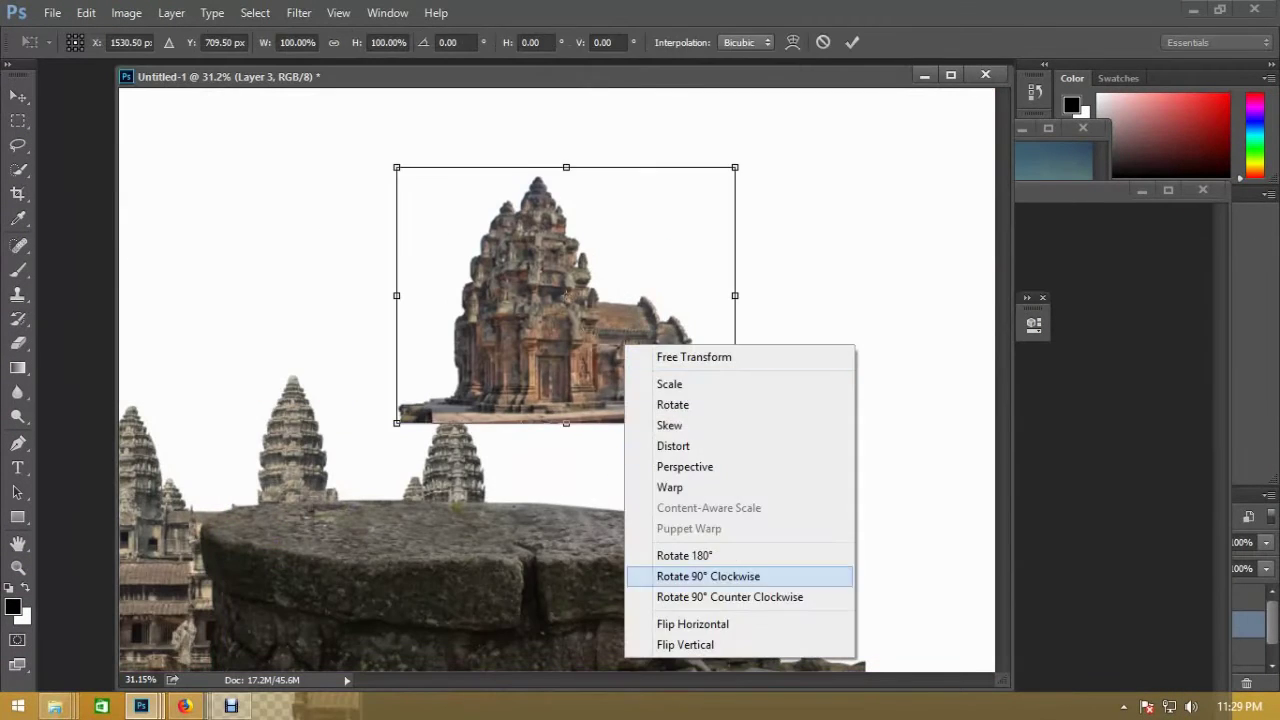
left_click(693, 624)
left_click_drag(590, 300, 850, 510)
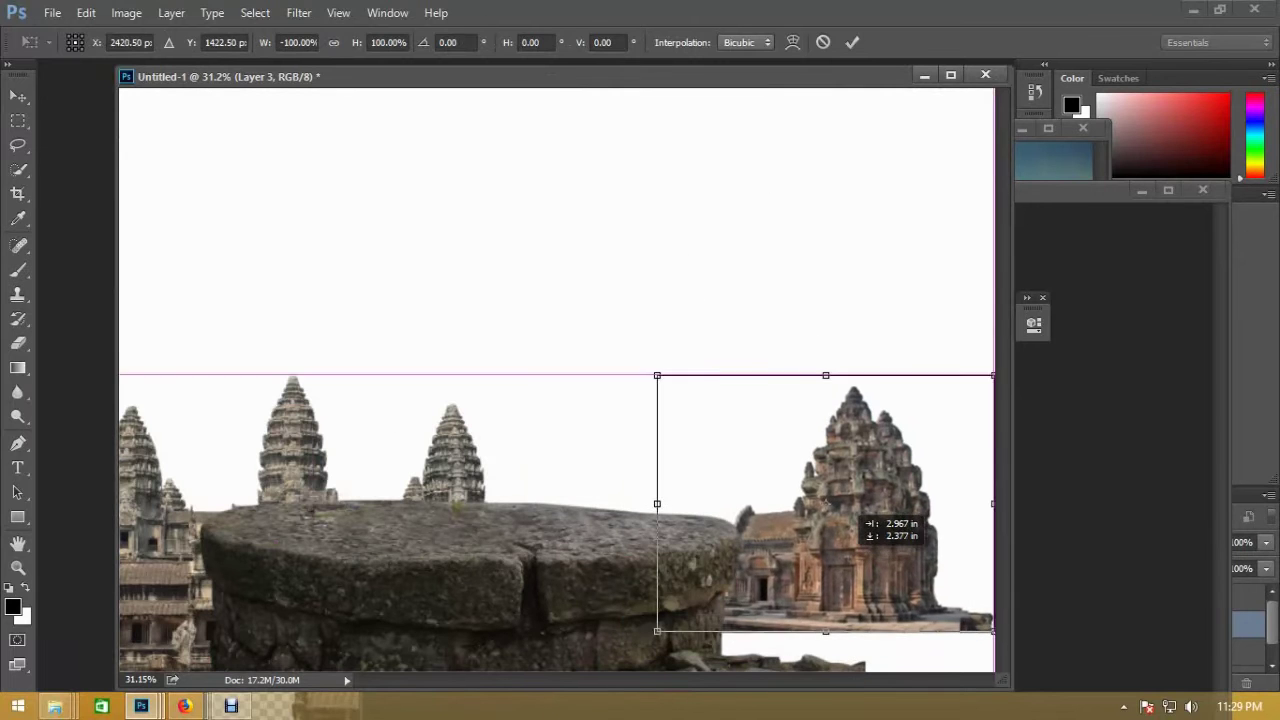
key("Return")
- Enlarge the right-hand temple to about 205% and restack the pedestal layer
key("ctrl+minus")
mouse_move(740, 410)
left_mouse_down()
mouse_move(740, 425)
mouse_move(840, 357)
mouse_move(815, 360)
mouse_move(868, 306)
left_mouse_up()
key("ctrl+t")
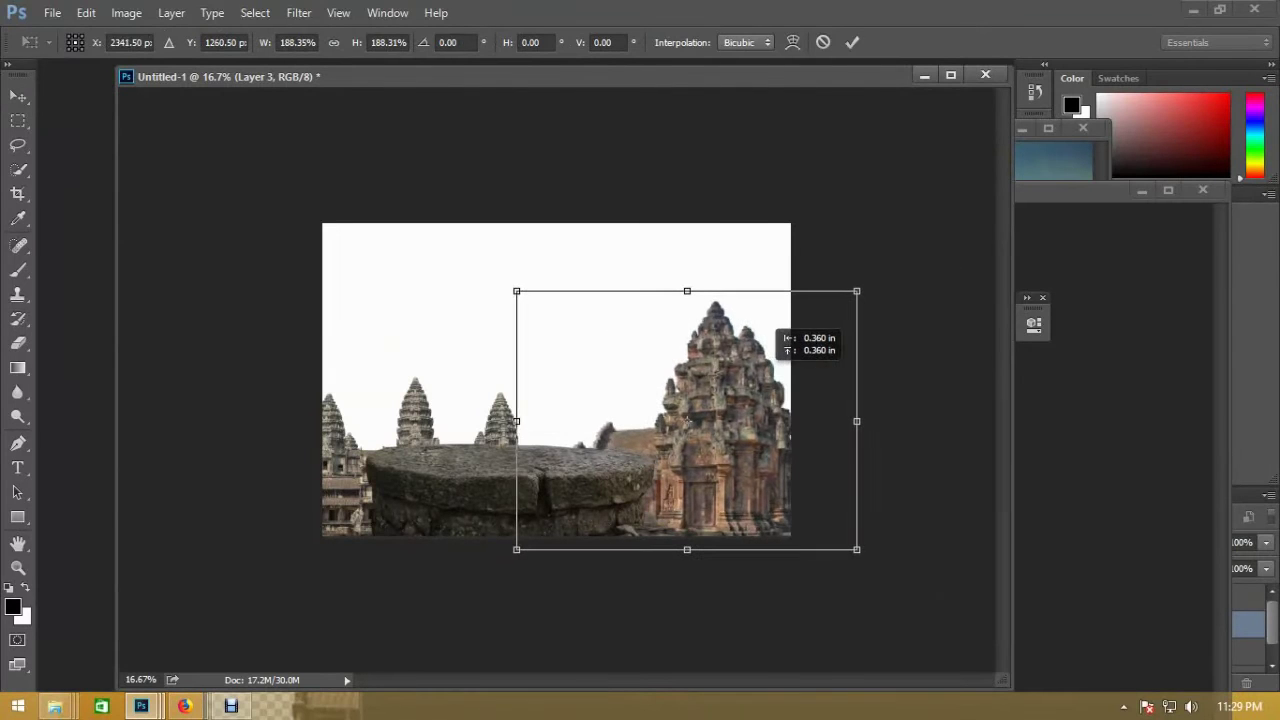
left_click_drag(748, 347, 725, 330)
left_click_drag(513, 290, 500, 277, "alt+shift")
left_click_drag(680, 419, 634, 401)
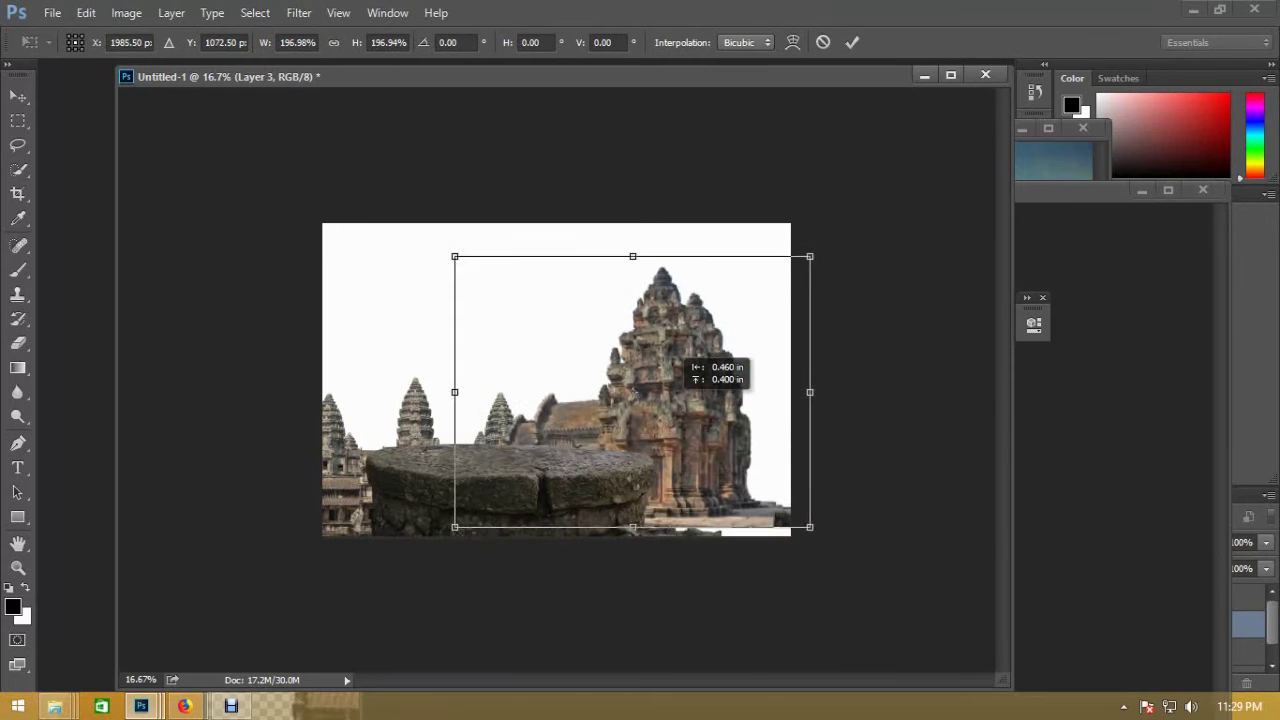
mouse_move(810, 265)
left_mouse_down()
mouse_move(826, 251)
mouse_move(792, 288)
left_mouse_up()
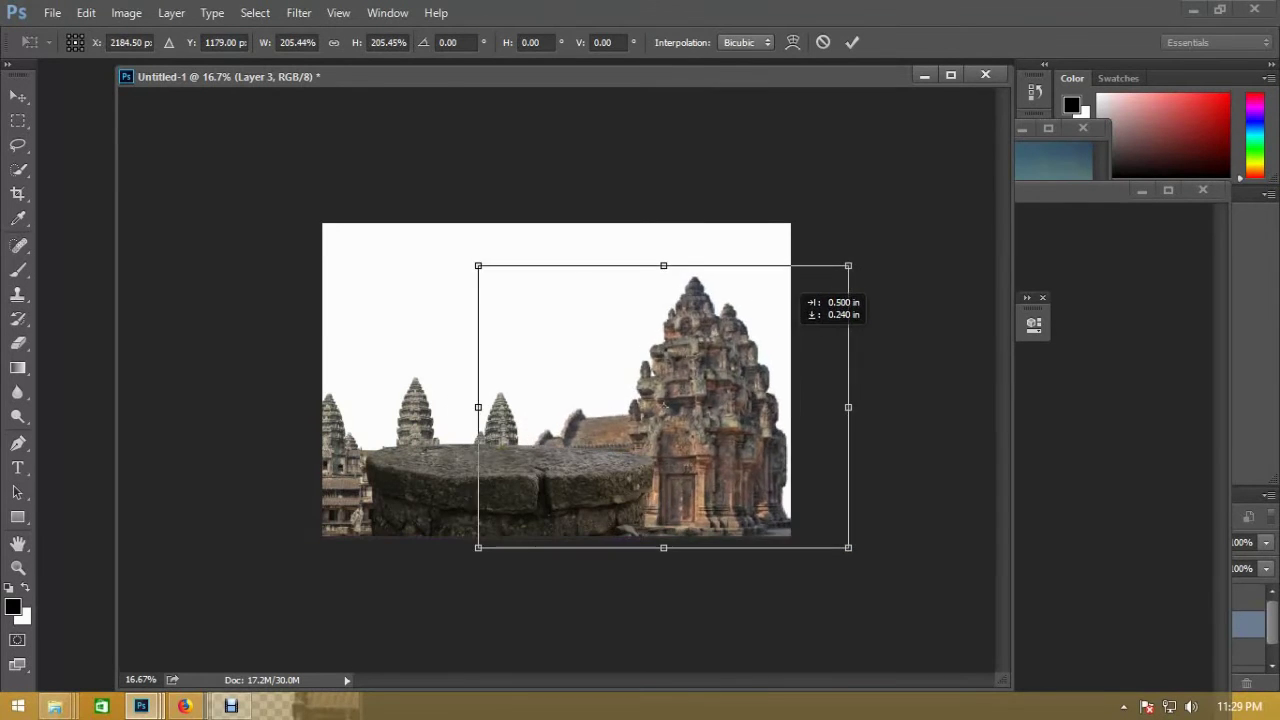
key("Return")
left_click_drag(1248, 597, 1000, 505)
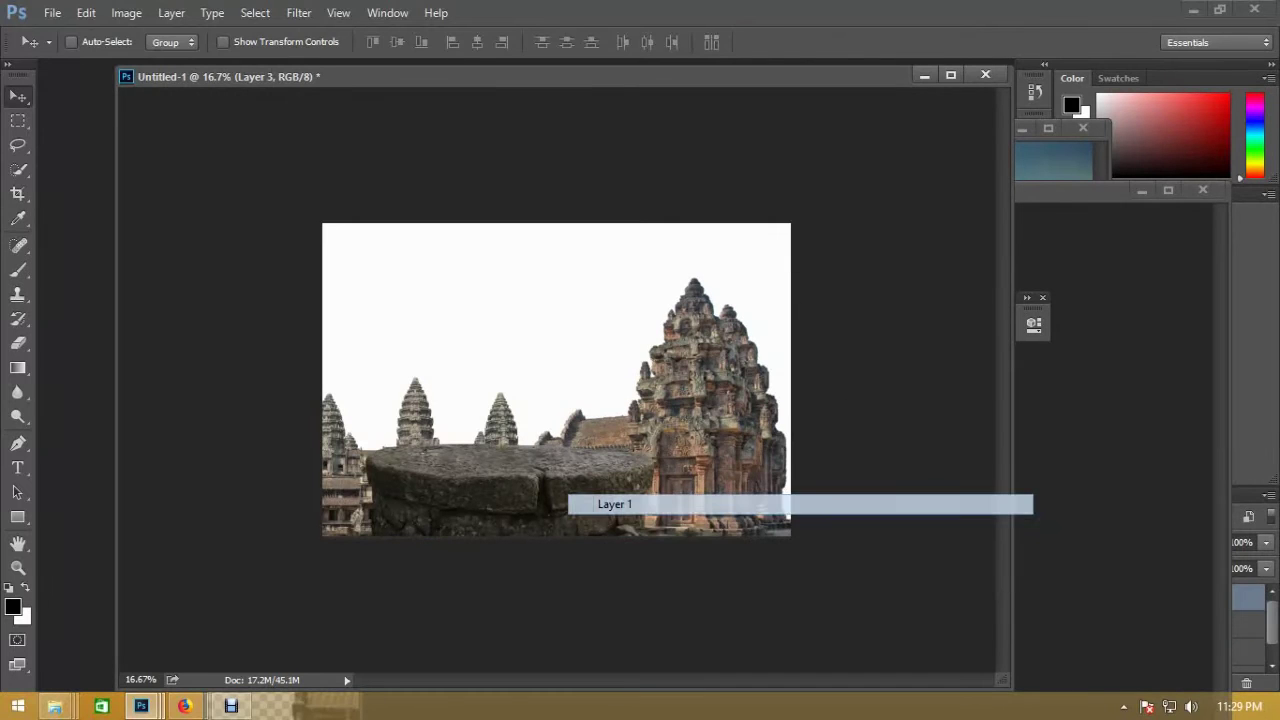
key("ctrl+t")
- Resize the stone pedestal to about 108% and rotate it nearly level
left_click_drag(850, 302, 845, 285)
left_click_drag(712, 300, 661, 328)
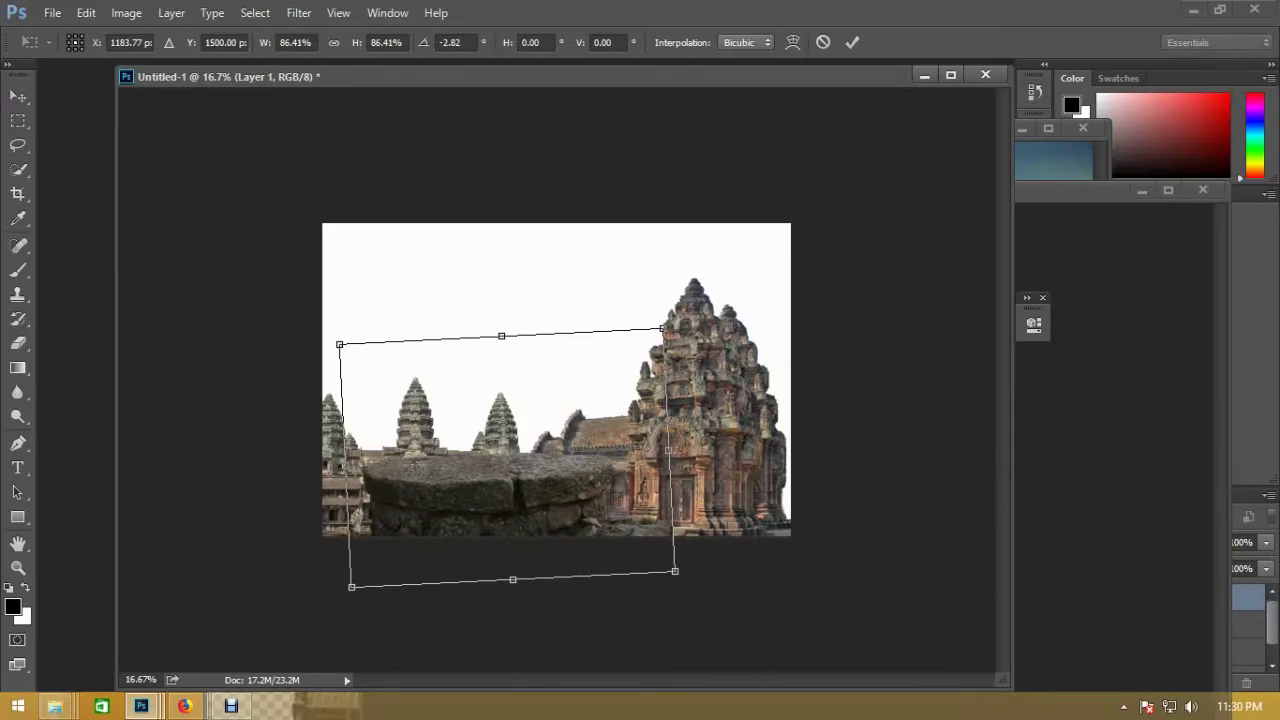
left_click_drag(665, 325, 771, 371)
key("Return")
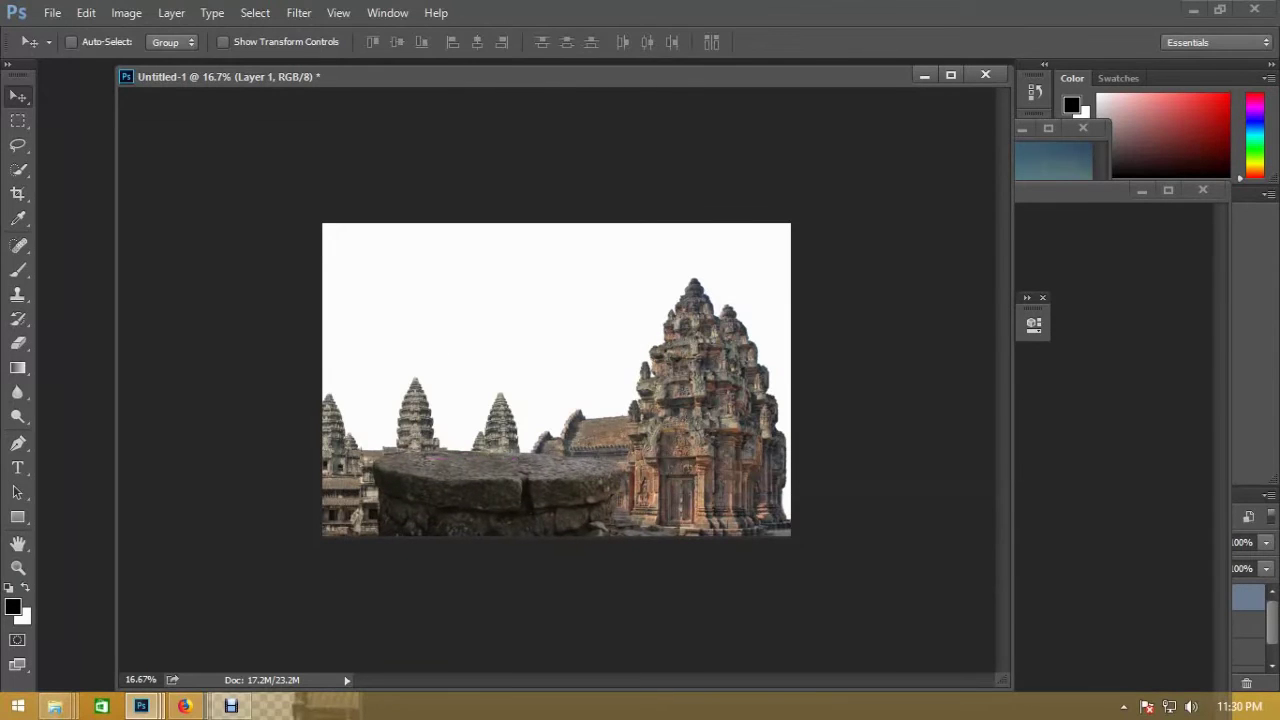
key("ctrl+t")
mouse_move(679, 336)
left_mouse_down()
mouse_move(694, 324)
mouse_move(700, 348)
left_mouse_up()
left_click_drag(547, 415, 555, 415)
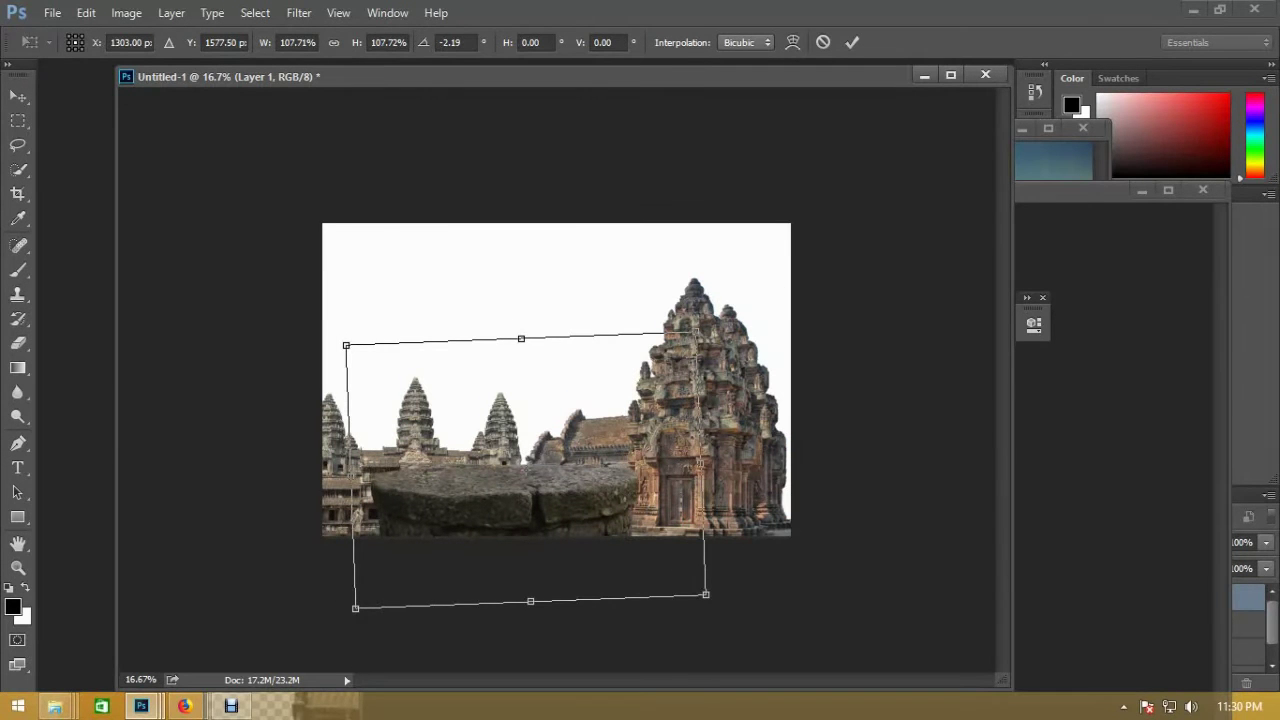
mouse_move(805, 378)
left_mouse_down()
mouse_move(805, 390)
mouse_move(733, 378)
left_mouse_up()
key("Return")
- Select Layer 3 and scale the right-hand temple to about 96%
right_click(714, 396)
left_click(745, 408)
key("ctrl+t")
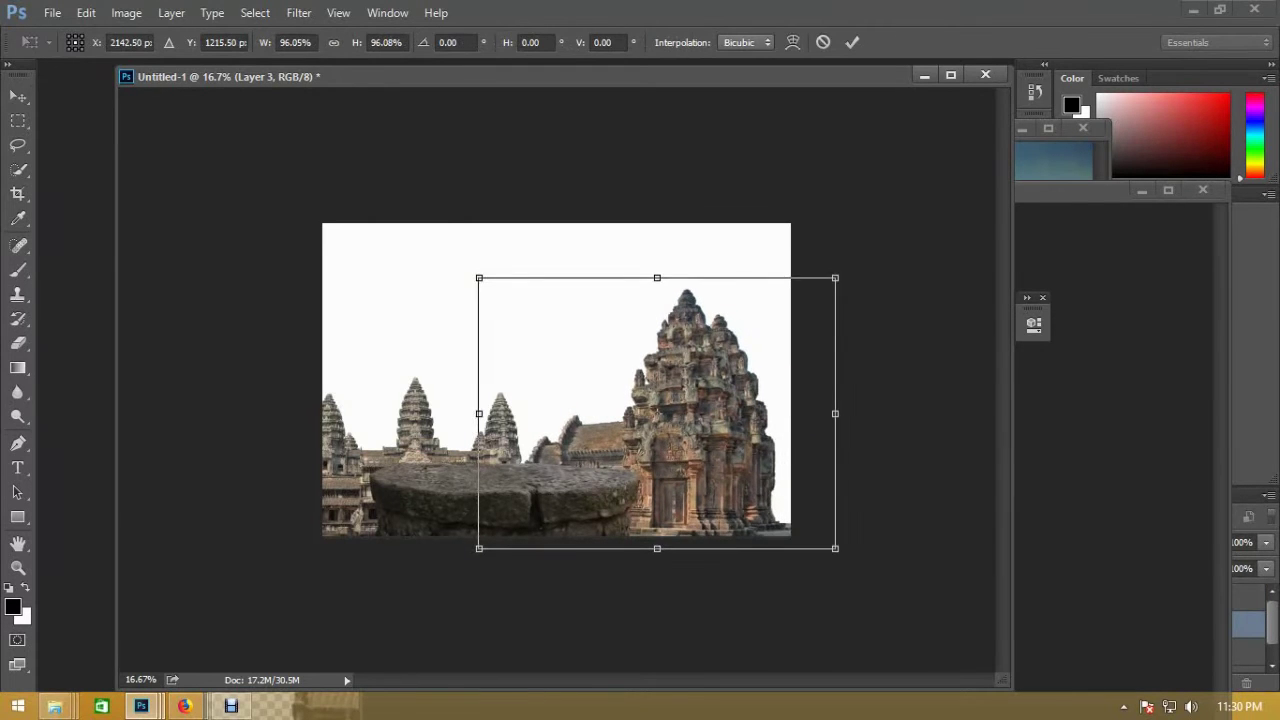
key("Return")
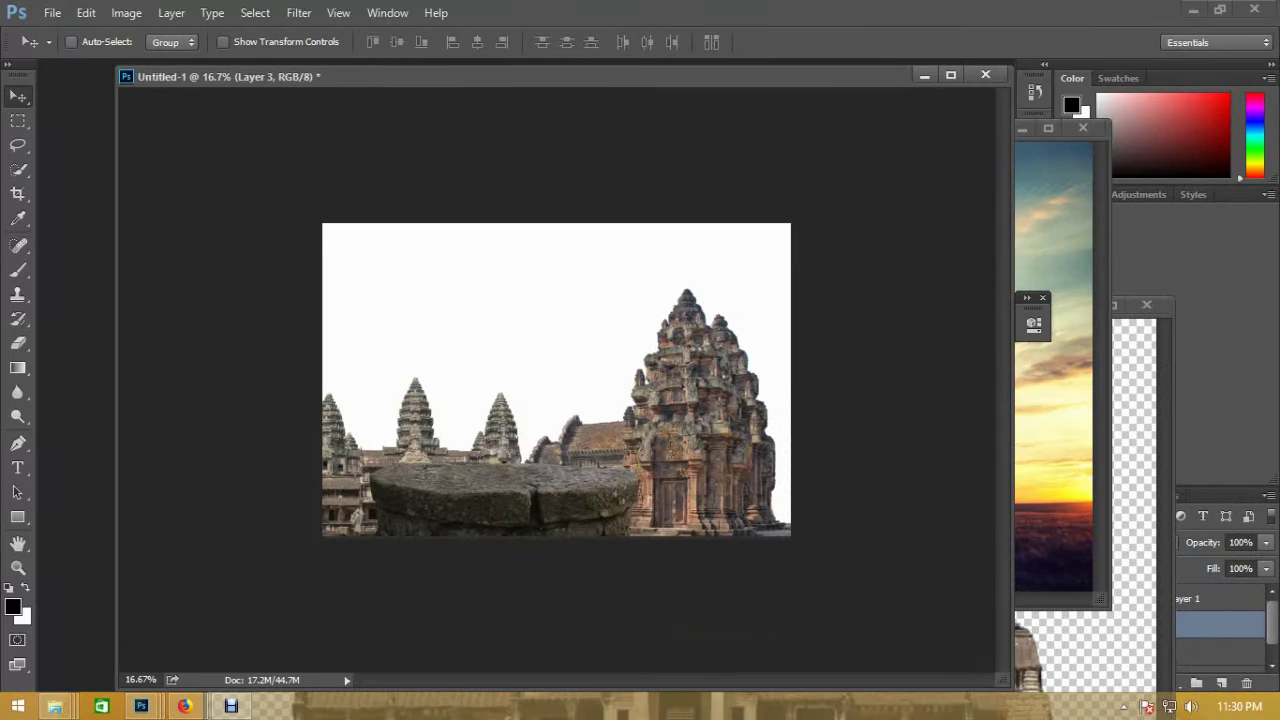
- Duplicate the Angkor Wat temple, enlarge the copy to about 128% and place it mid-scene
right_click(418, 405)
left_click(457, 417)
mouse_move(490, 437)
left_mouse_down()
mouse_move(652, 382)
mouse_move(680, 410)
left_mouse_up()
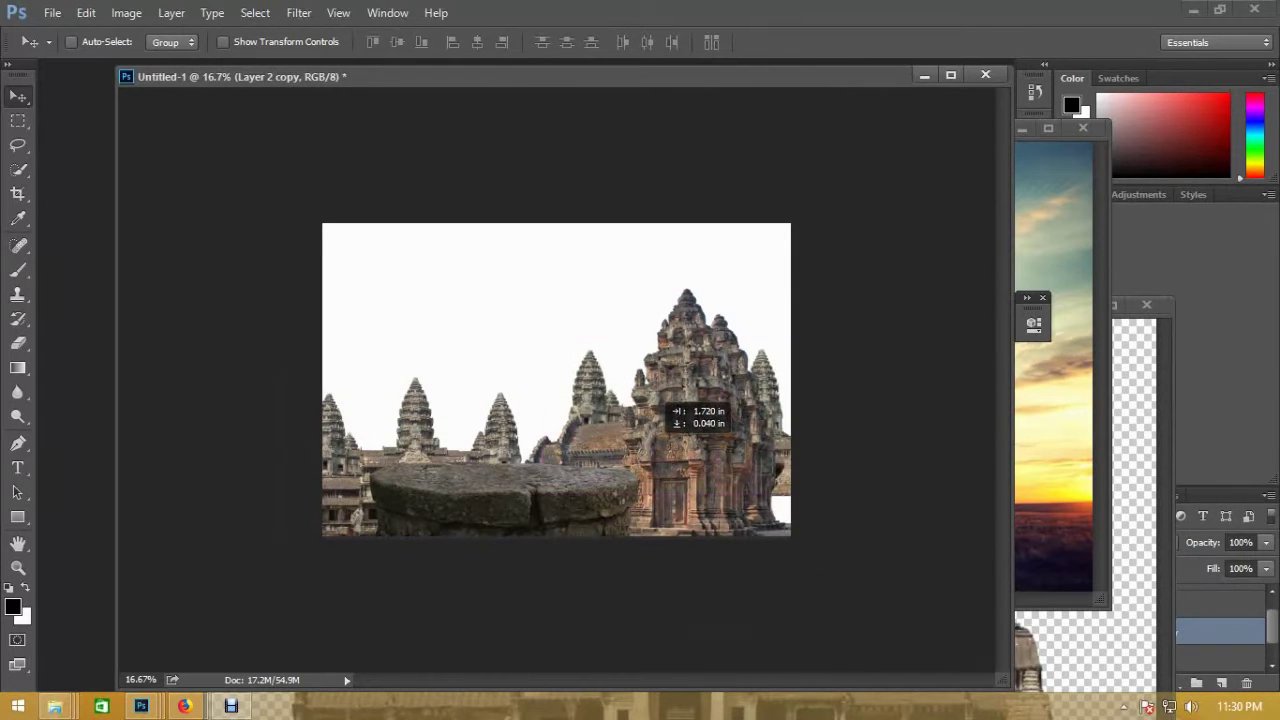
key("ctrl+t")
left_click_drag(832, 494, 871, 523)
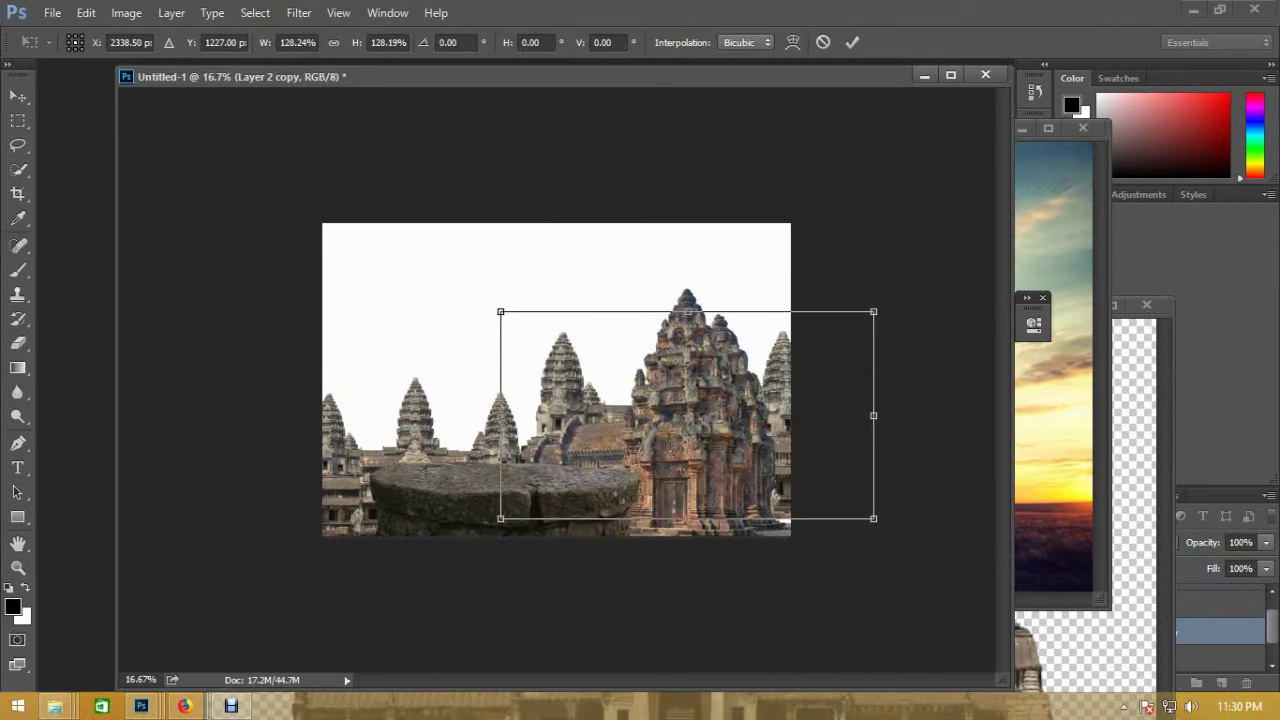
left_click_drag(680, 420, 657, 431)
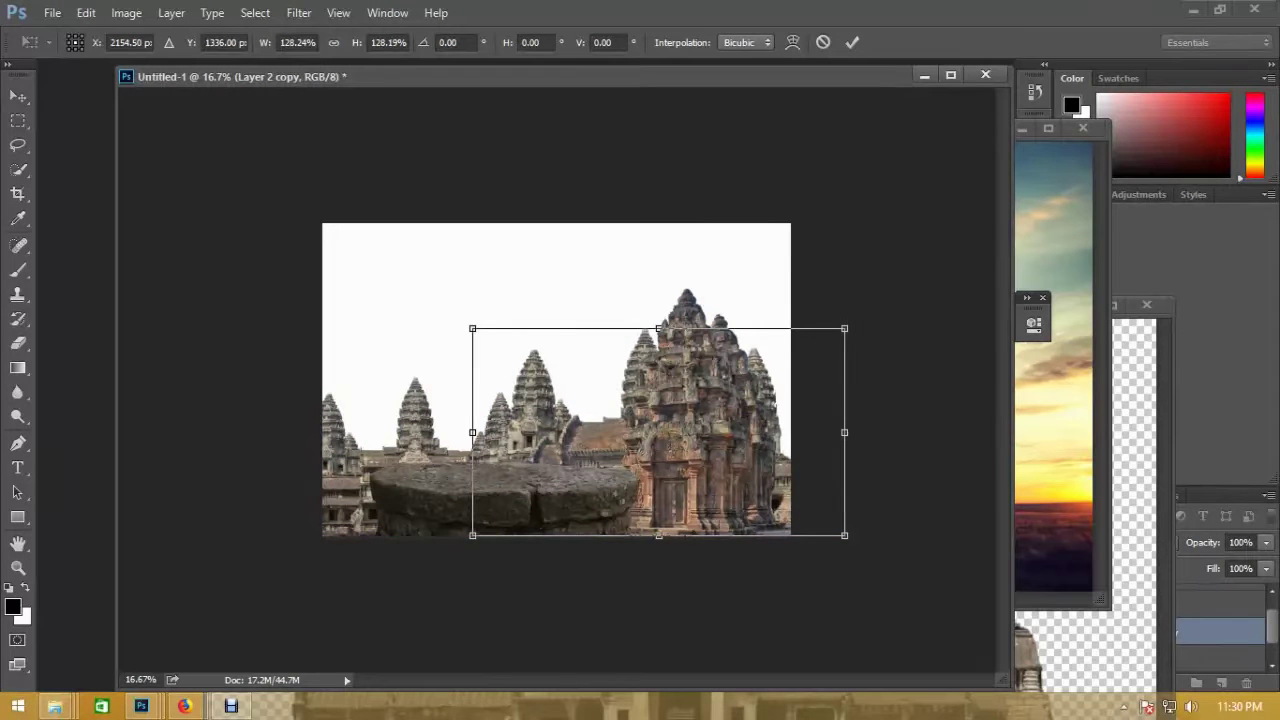
left_click_drag(712, 386, 737, 386)
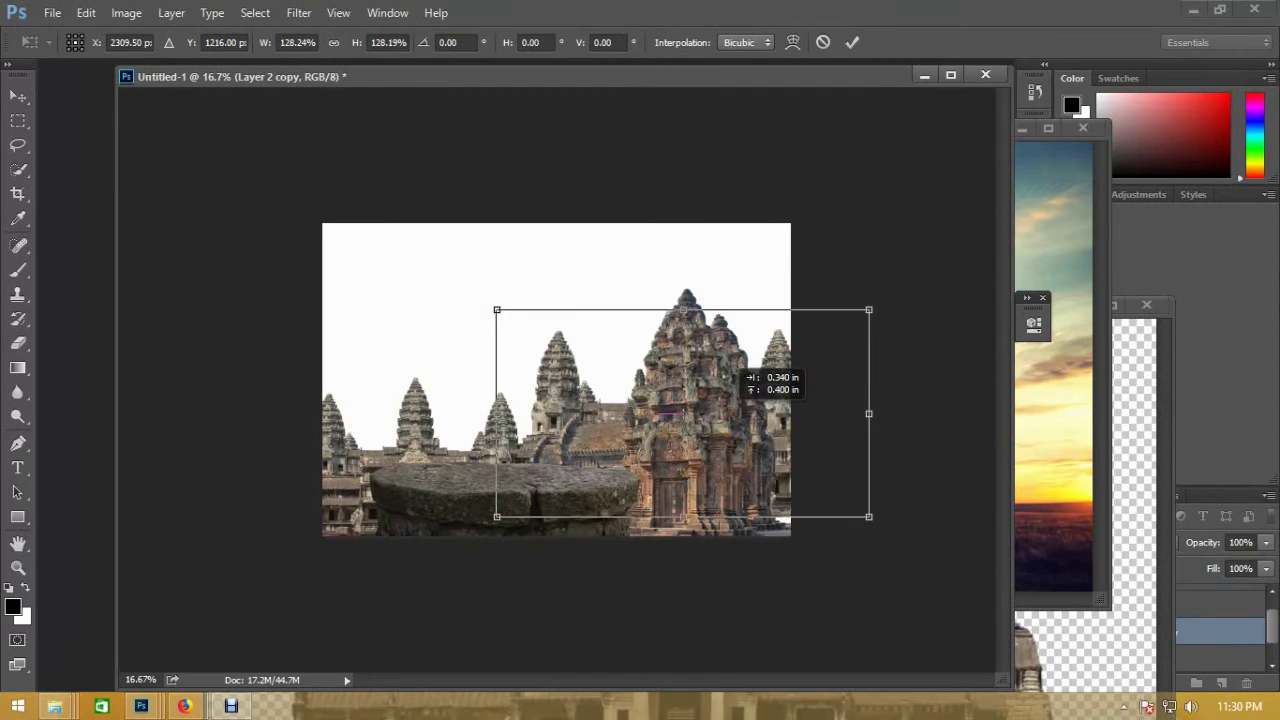
key("Return")
- Shrink Layer 2 to about 83% at lower left, then stamp visible layers into Layer 3
right_click(407, 413)
left_click(456, 425)
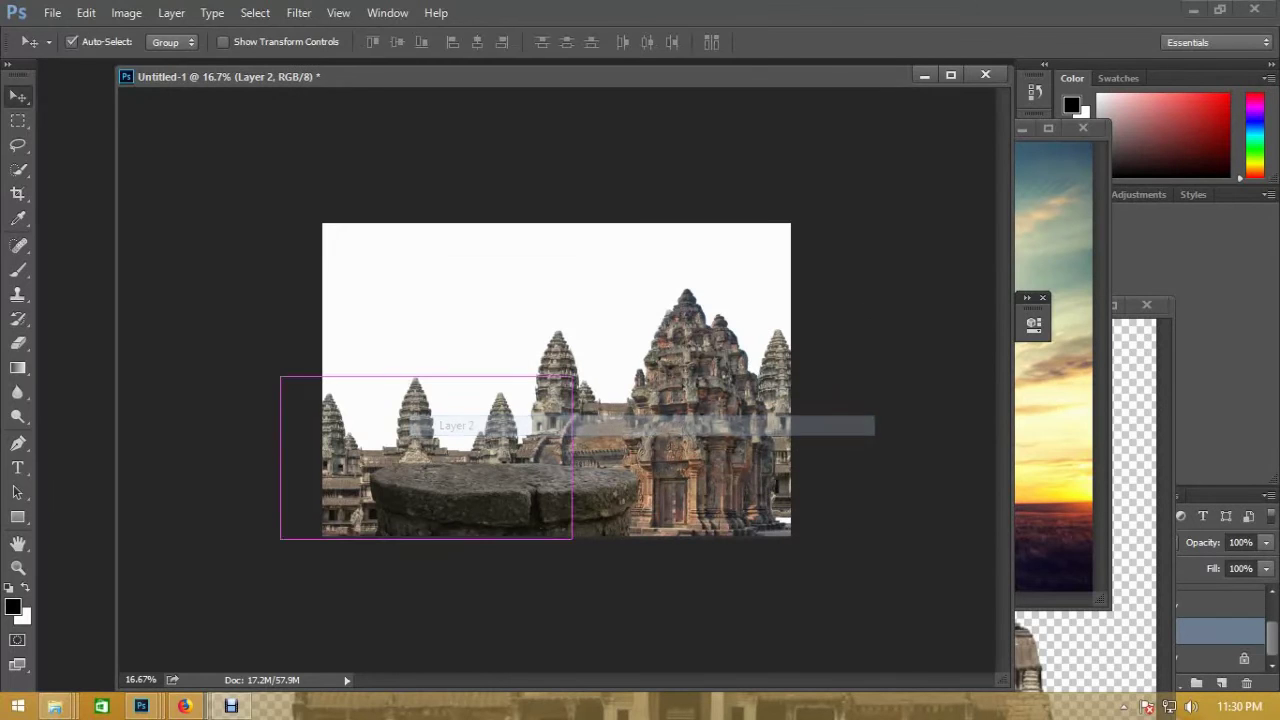
key("ctrl+t")
left_click_drag(571, 378, 531, 409)
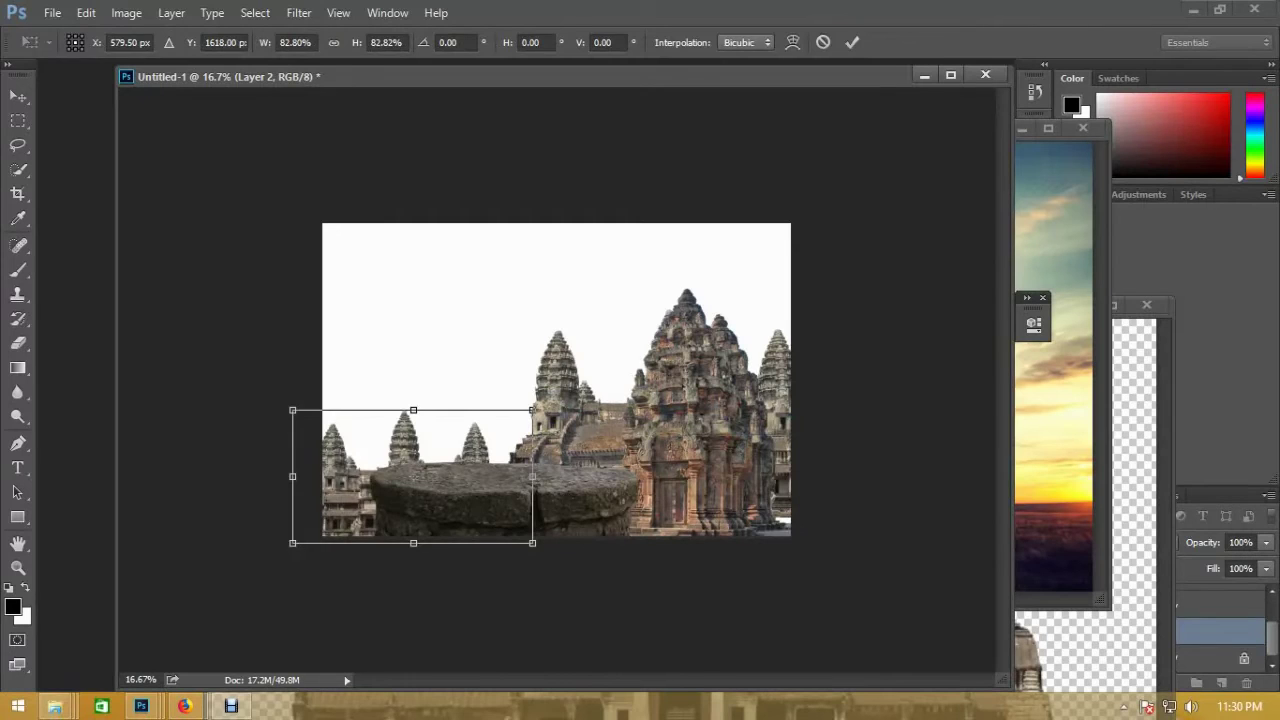
key("Return")
key("ctrl+shift+alt+e")
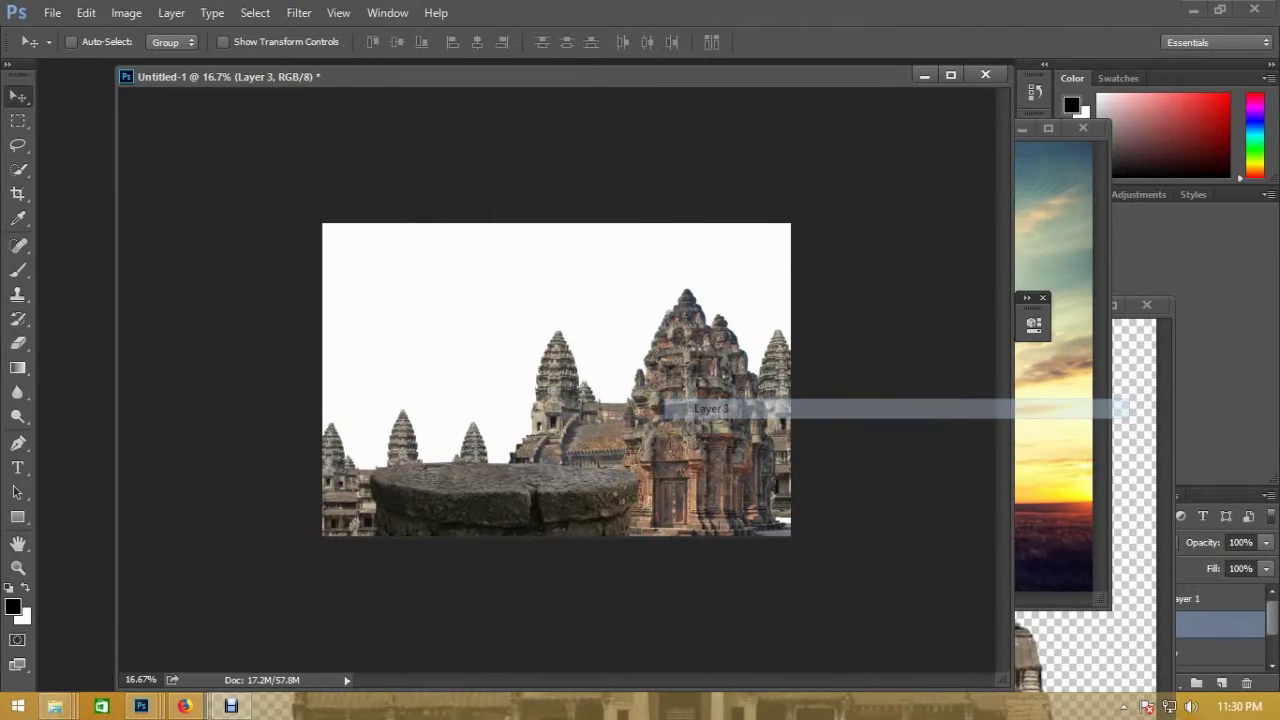
key("ctrl+0")
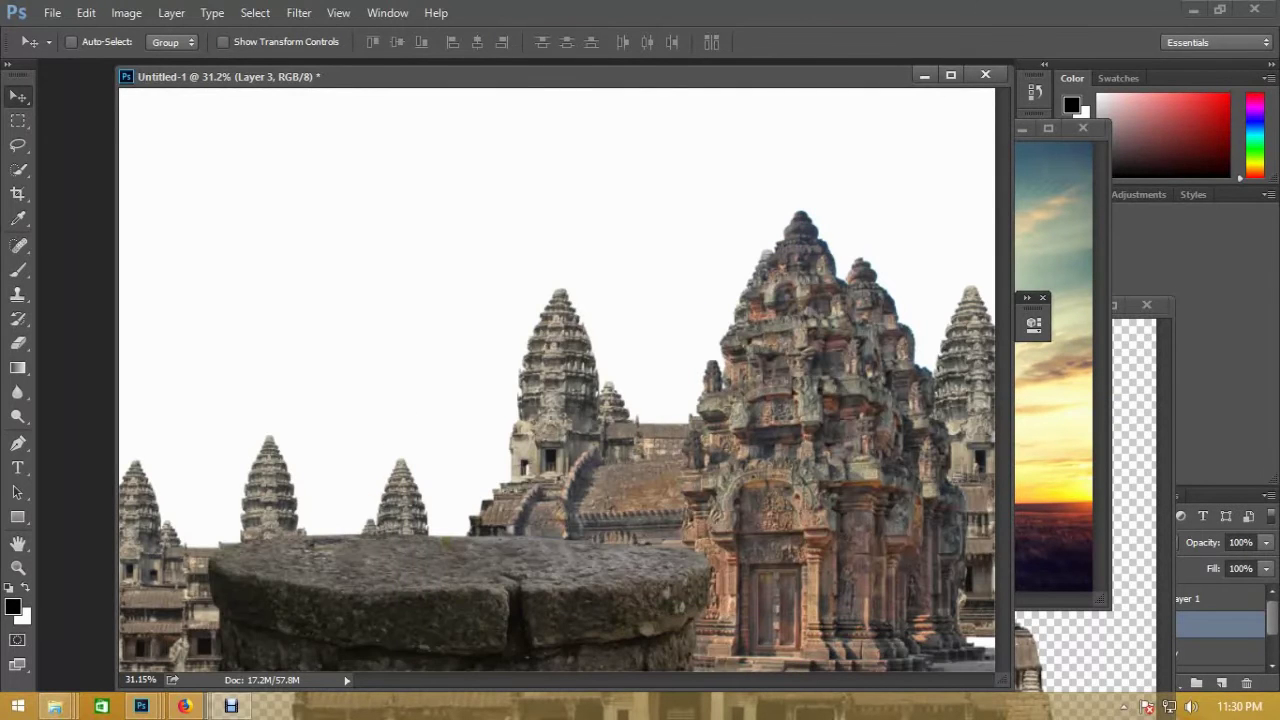
- Copy the boy cutout from DSC_0088.psd into the composite, shrink it and bring it in front of the rock
mouse_move(400, 76)
left_mouse_down()
mouse_move(542, 201)
mouse_move(496, 131)
left_mouse_up()
left_click(600, 76)
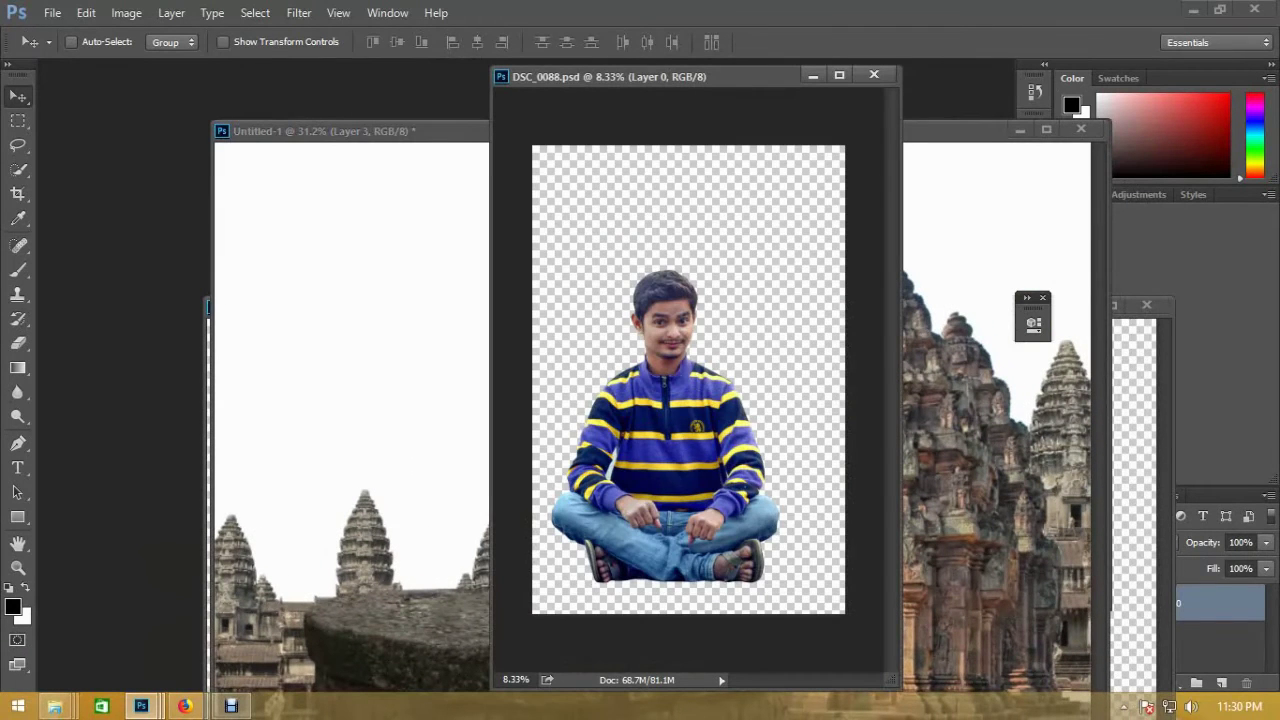
left_click_drag(740, 250, 600, 200)
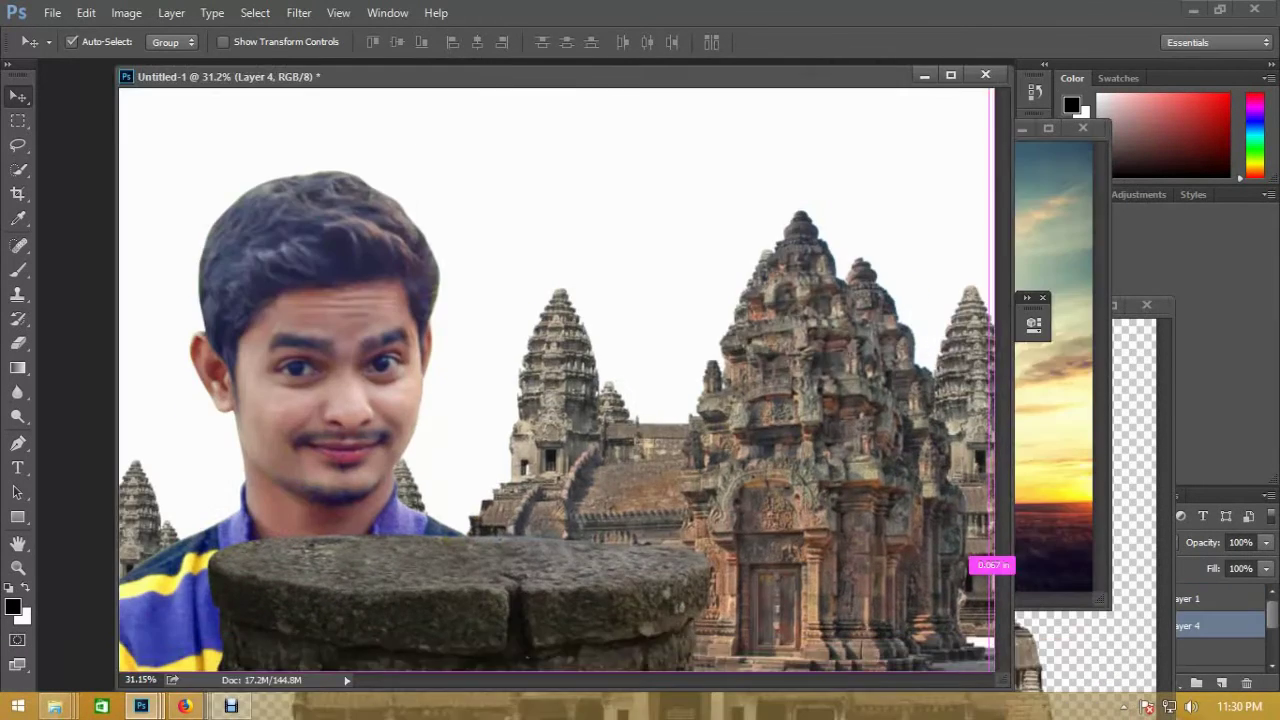
key("ctrl+t")
key("ctrl+minus")
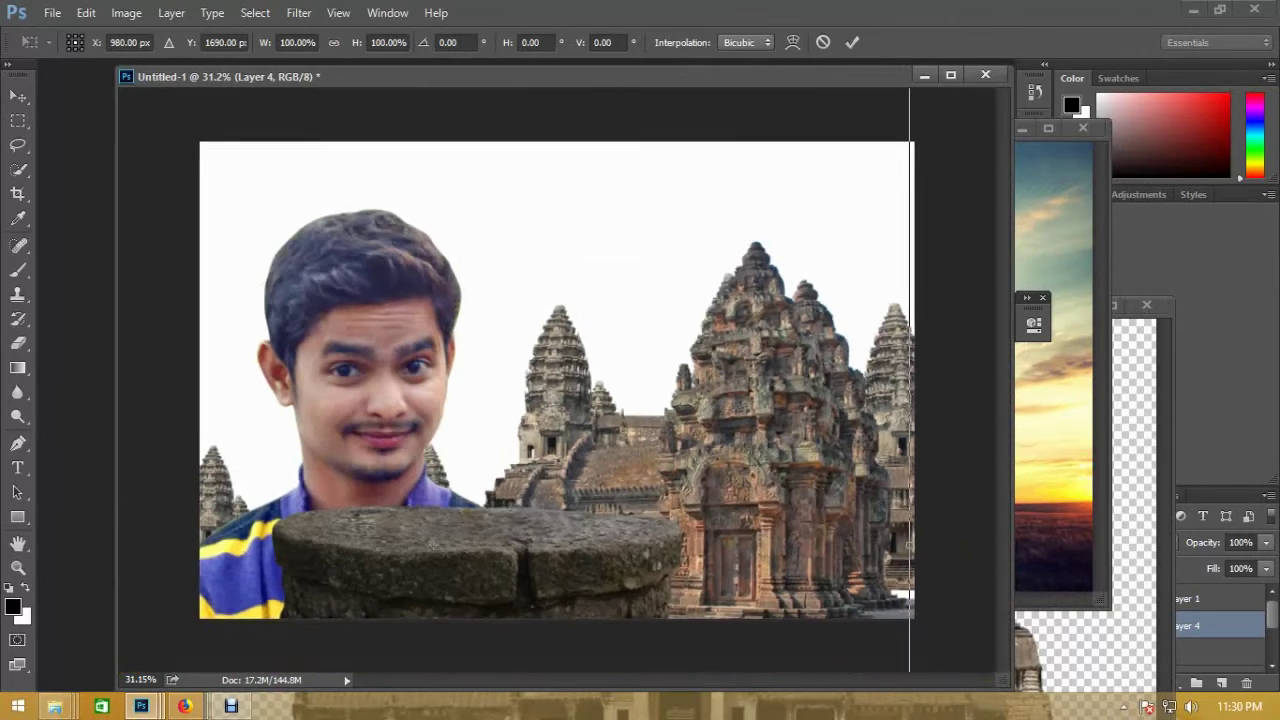
key("ctrl+minus")
key("ctrl+minus")
left_click_drag(729, 109, 594, 314)
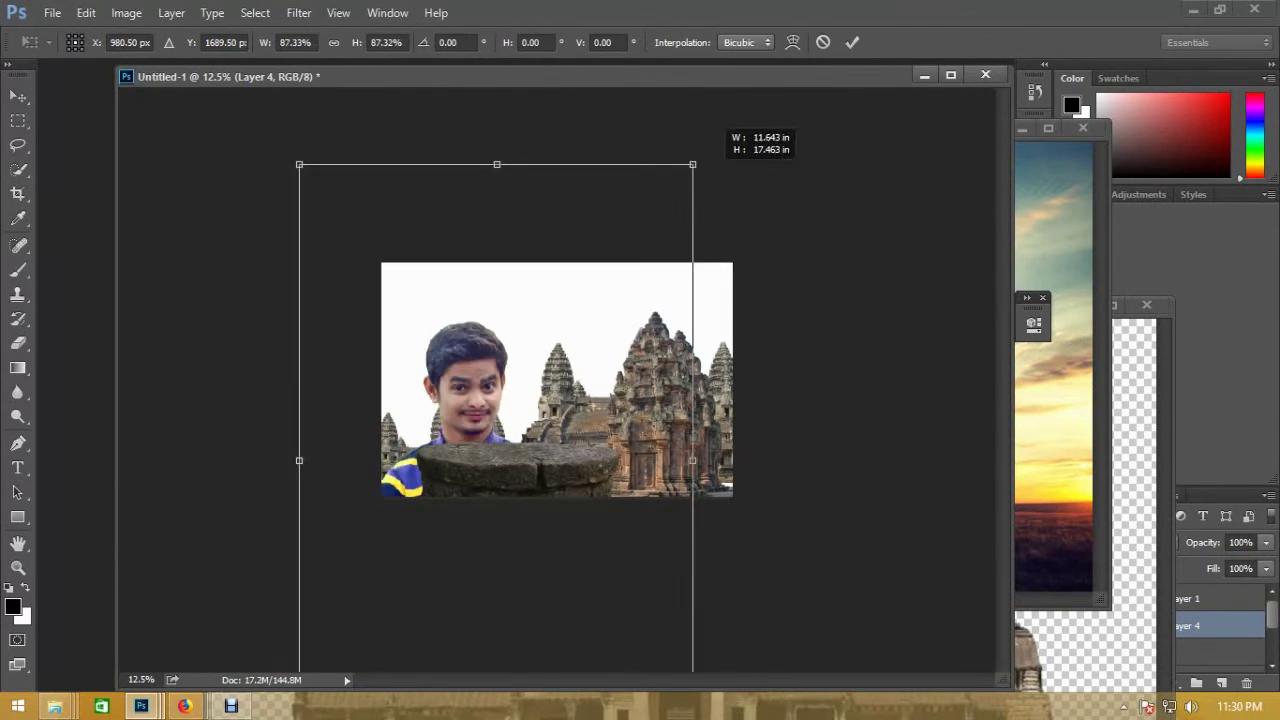
left_click_drag(497, 457, 500, 424)
key("Return")
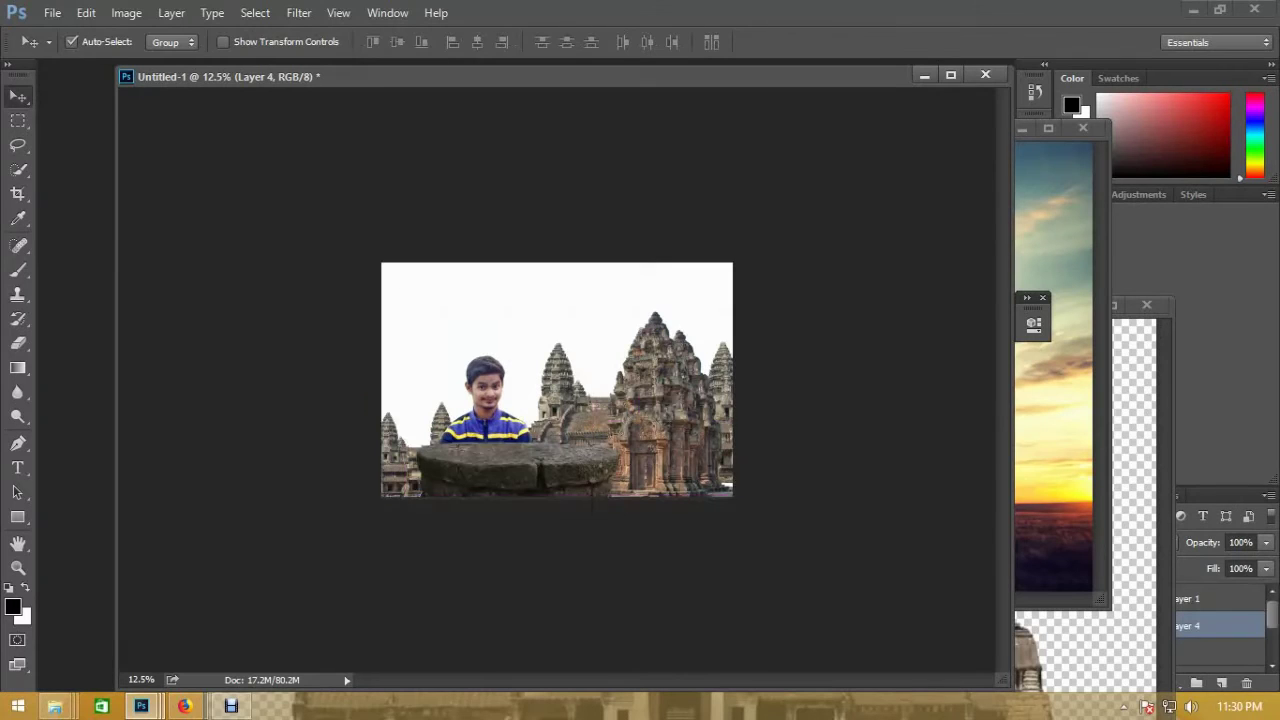
key("ctrl+bracketright")
- Shrink the boy to about 52% and set him on the stone pedestal
key("ctrl+t")
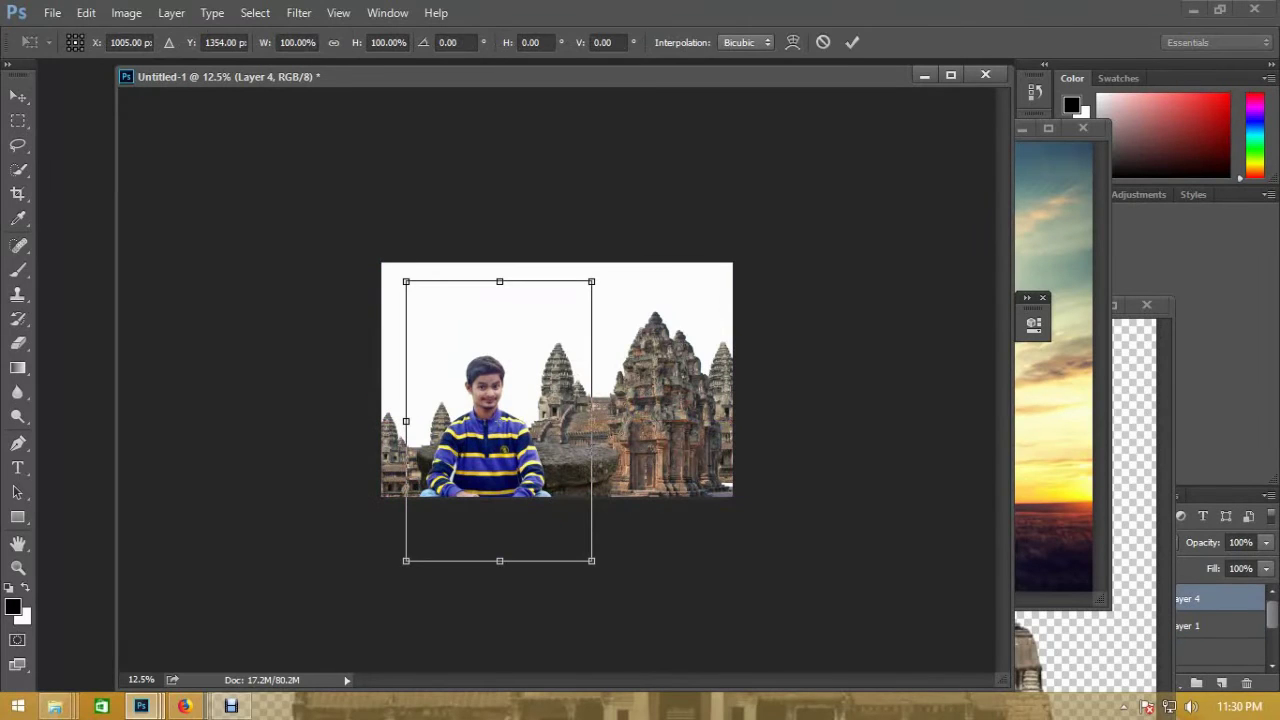
left_click_drag(591, 281, 548, 348)
left_click_drag(530, 400, 540, 381)
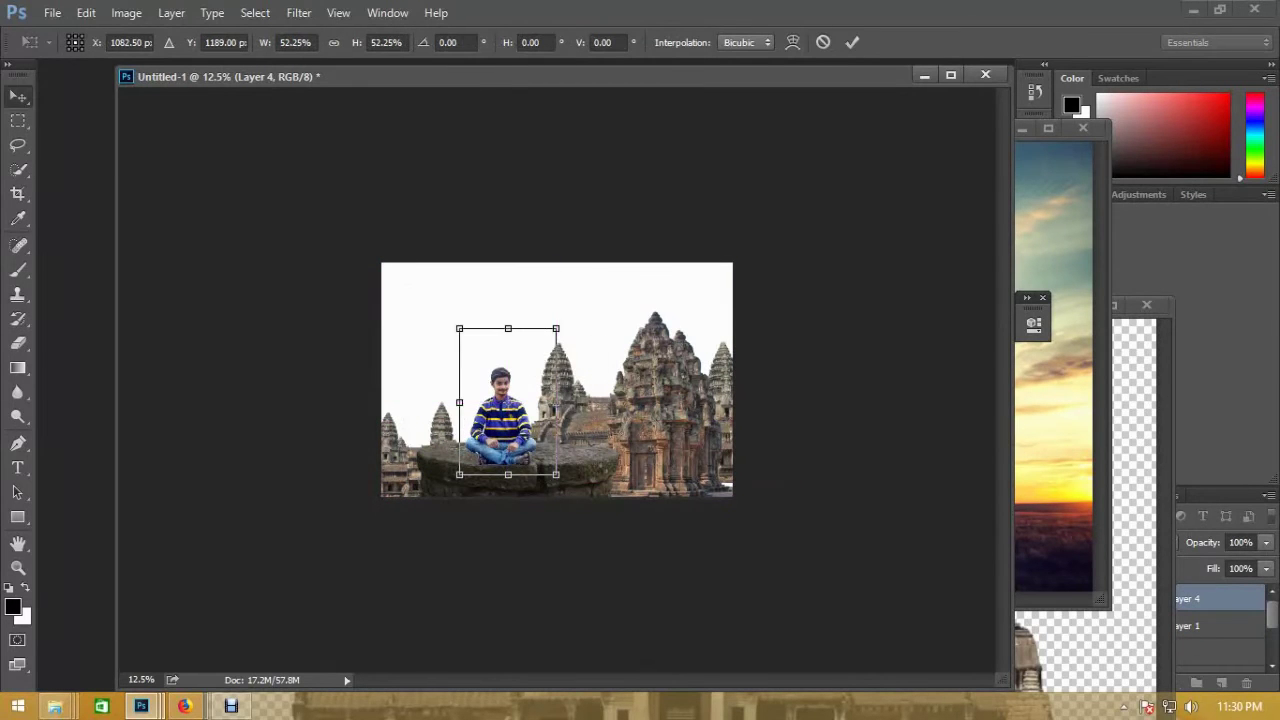
key("Return")
scroll(557, 395, "up", 3)
left_click_drag(437, 449, 447, 437)
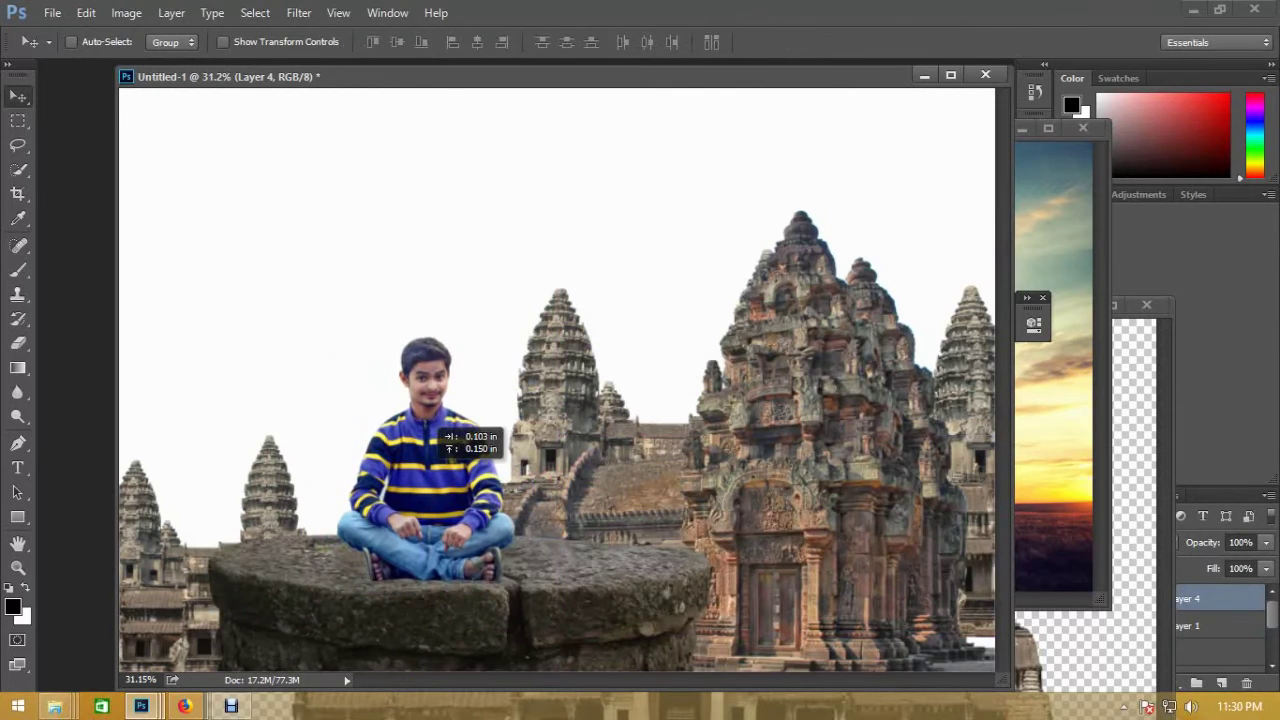
- Fine-tune the boy on Layer 4: enlarge to about 106% and straighten his tilt
key("ctrl+t")
left_click_drag(676, 392, 668, 372)
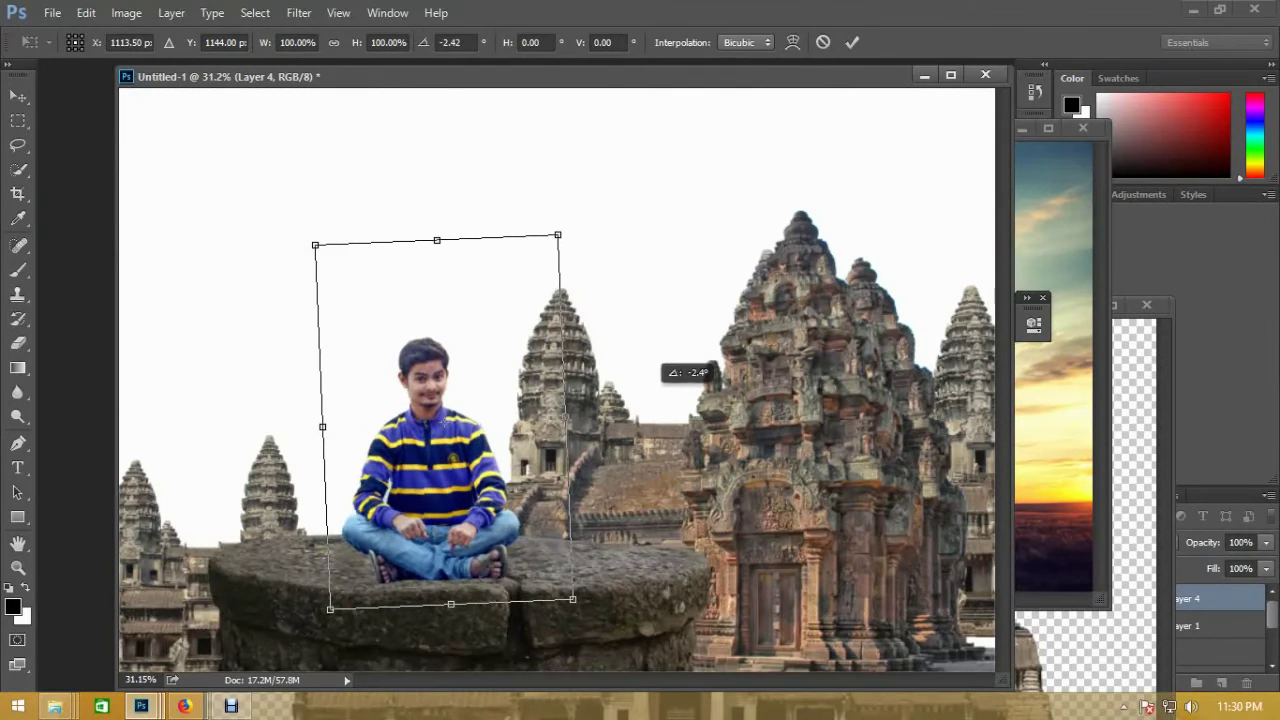
left_click_drag(557, 234, 564, 223)
left_click_drag(524, 272, 515, 250)
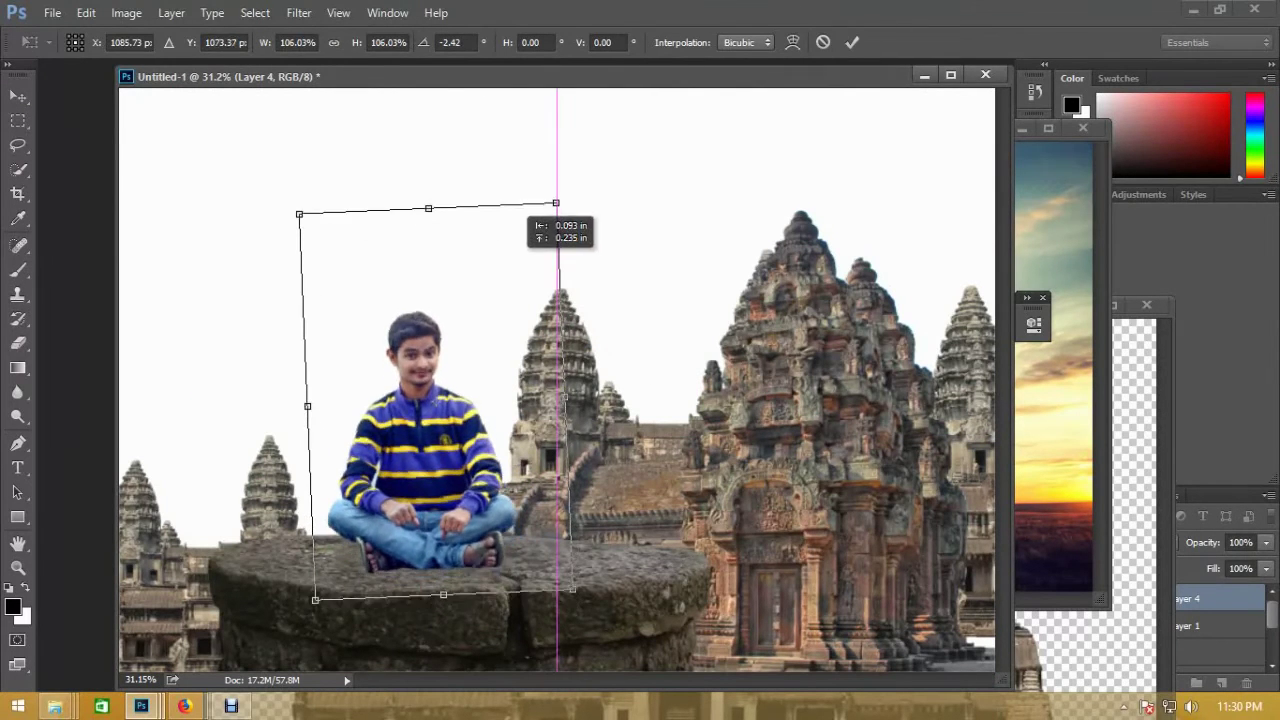
left_click_drag(695, 246, 693, 258)
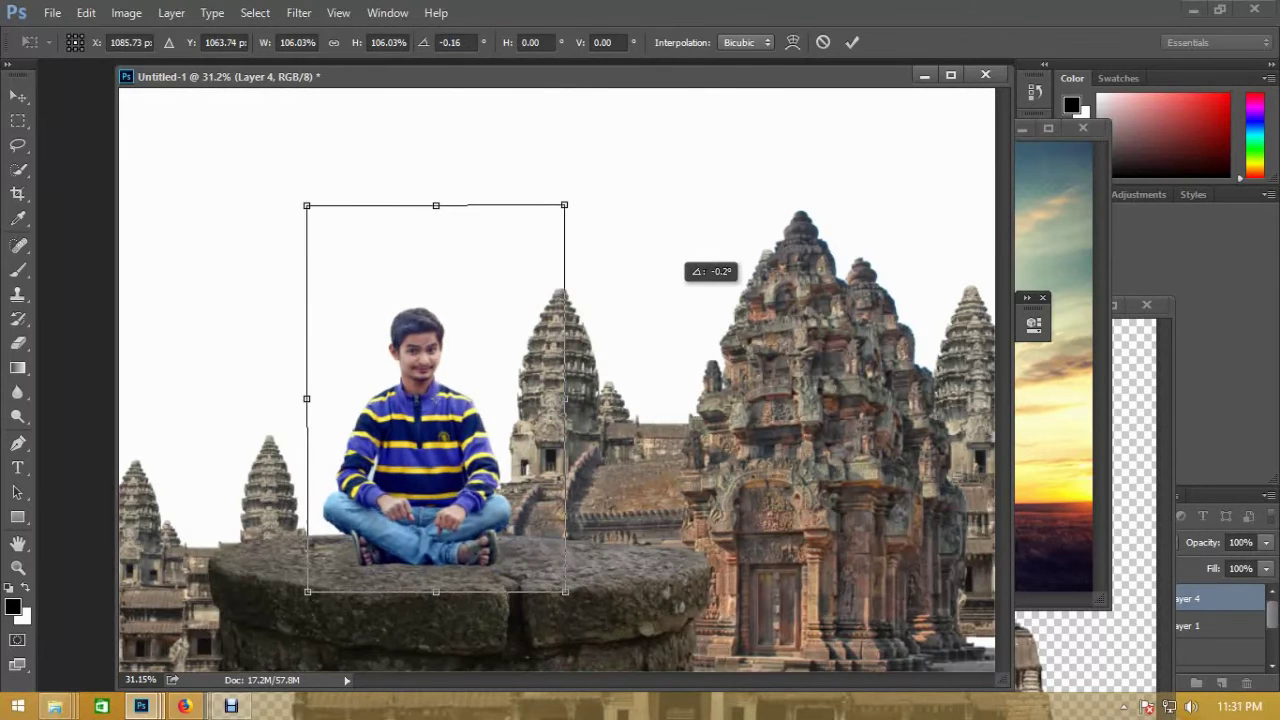
key("Return")
right_click(416, 402)
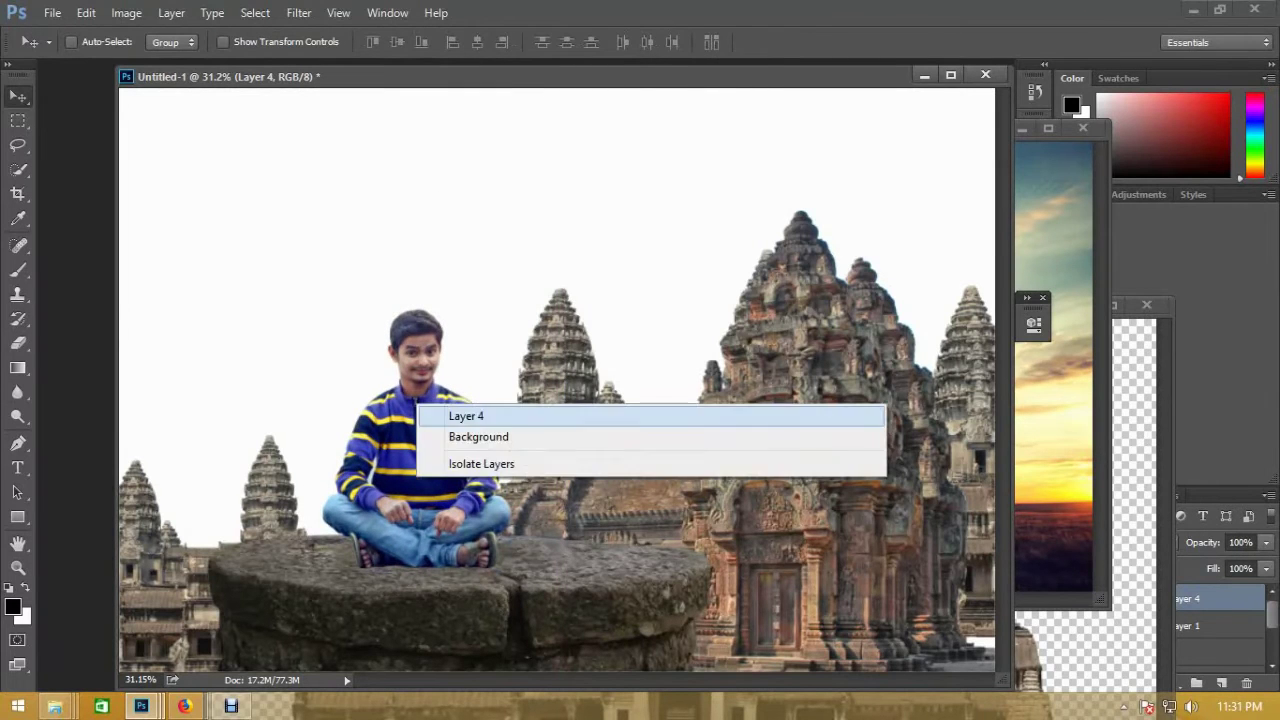
left_click(457, 413)
key("ctrl+t")
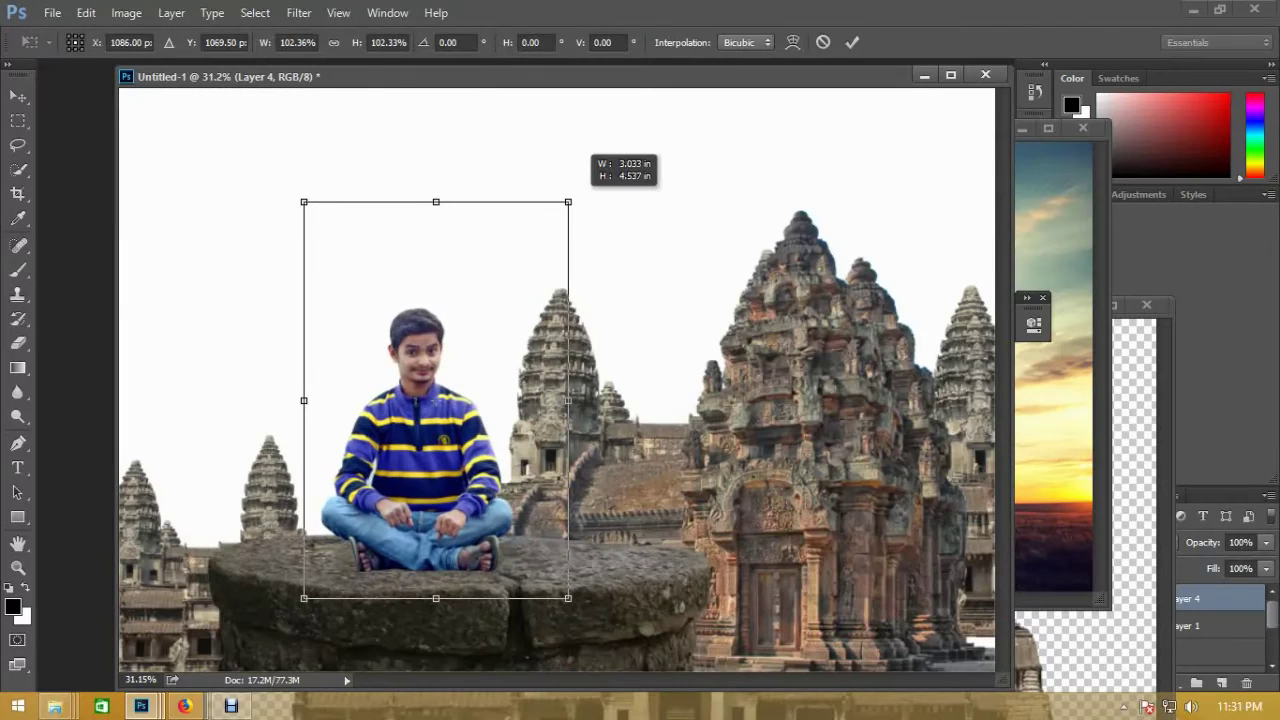
key("Return")
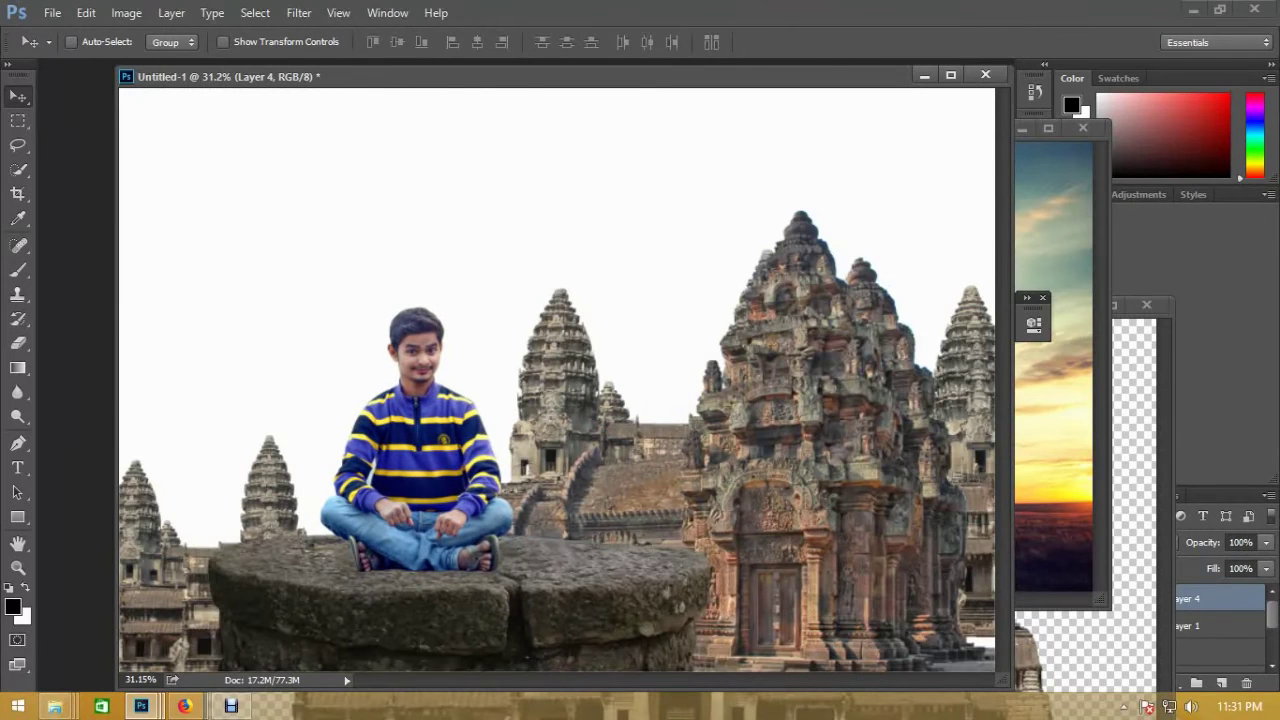
- Duplicate the boy layer, delete Layer 4's mask and set Layer 4 to Multiply
key("F7")
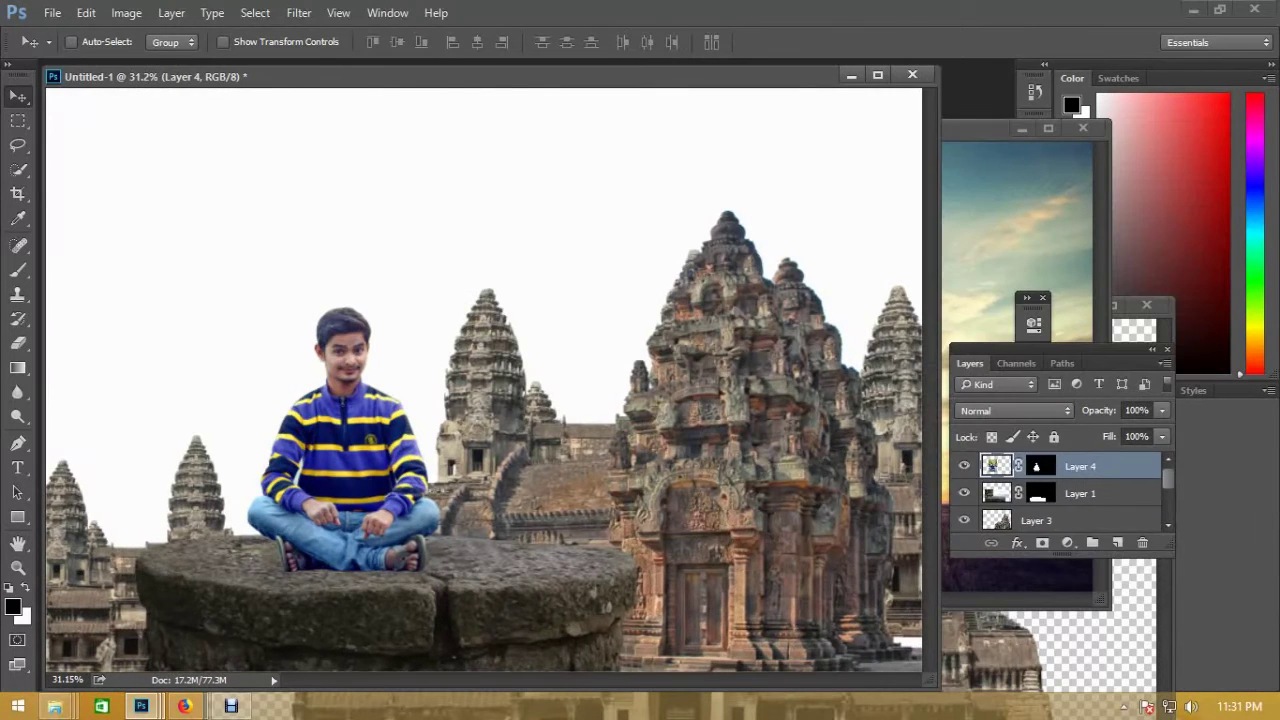
key("ctrl+j")
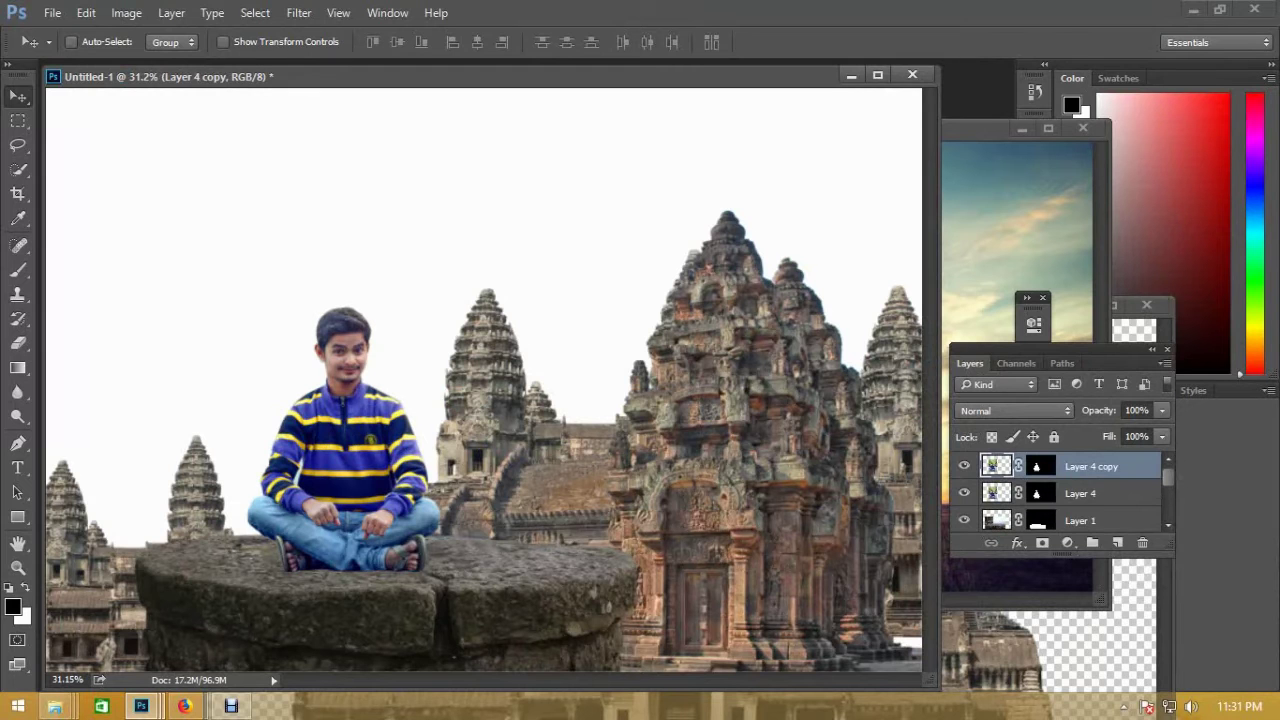
right_click(1036, 466)
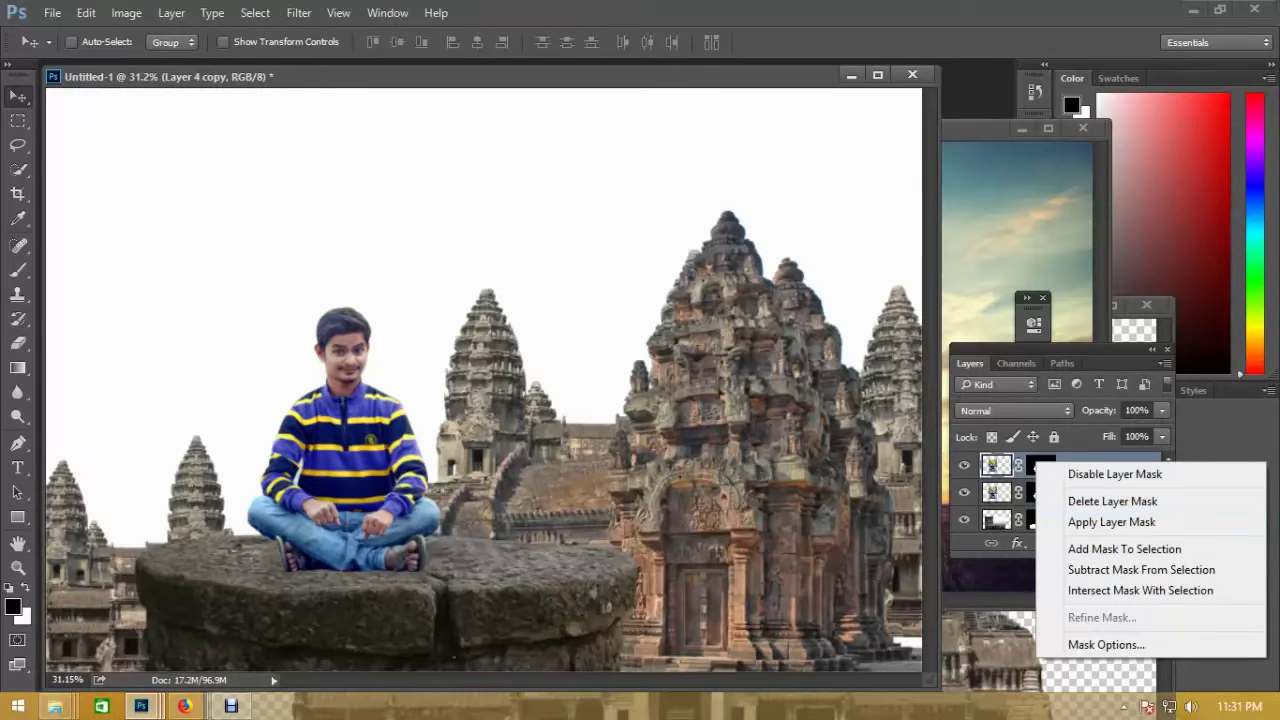
key("Escape")
right_click(1037, 493)
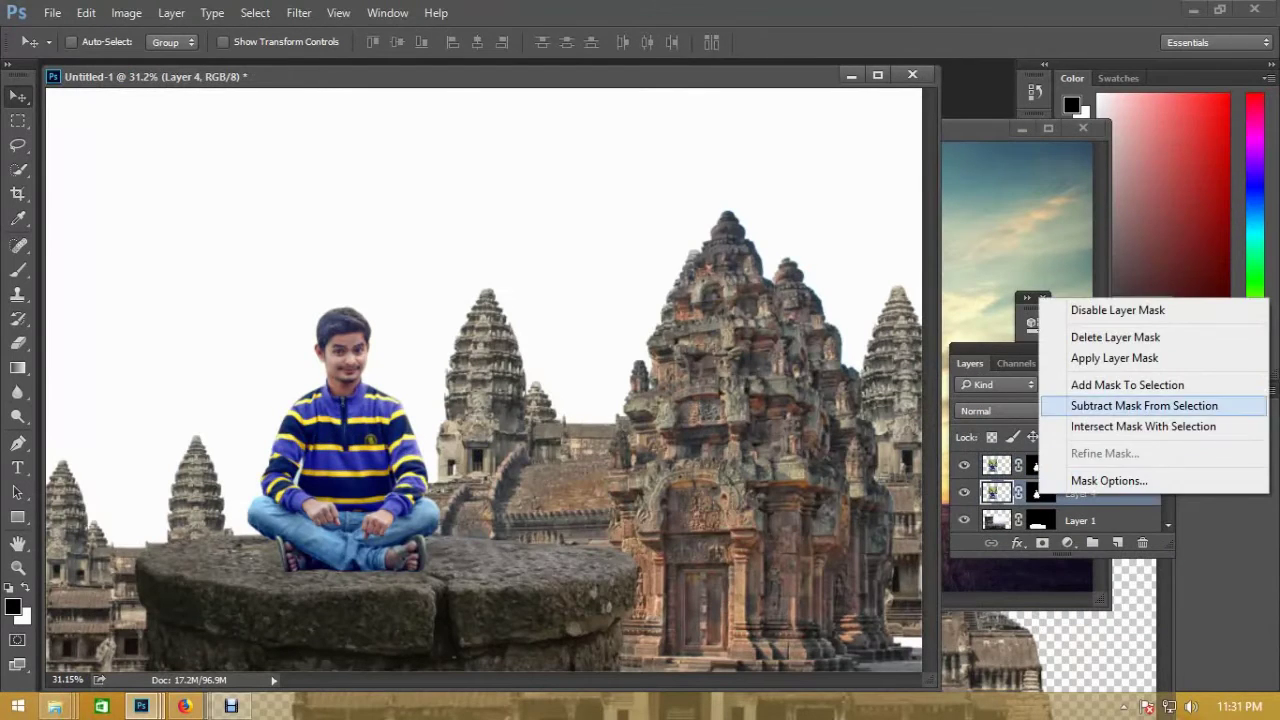
left_click(1115, 337)
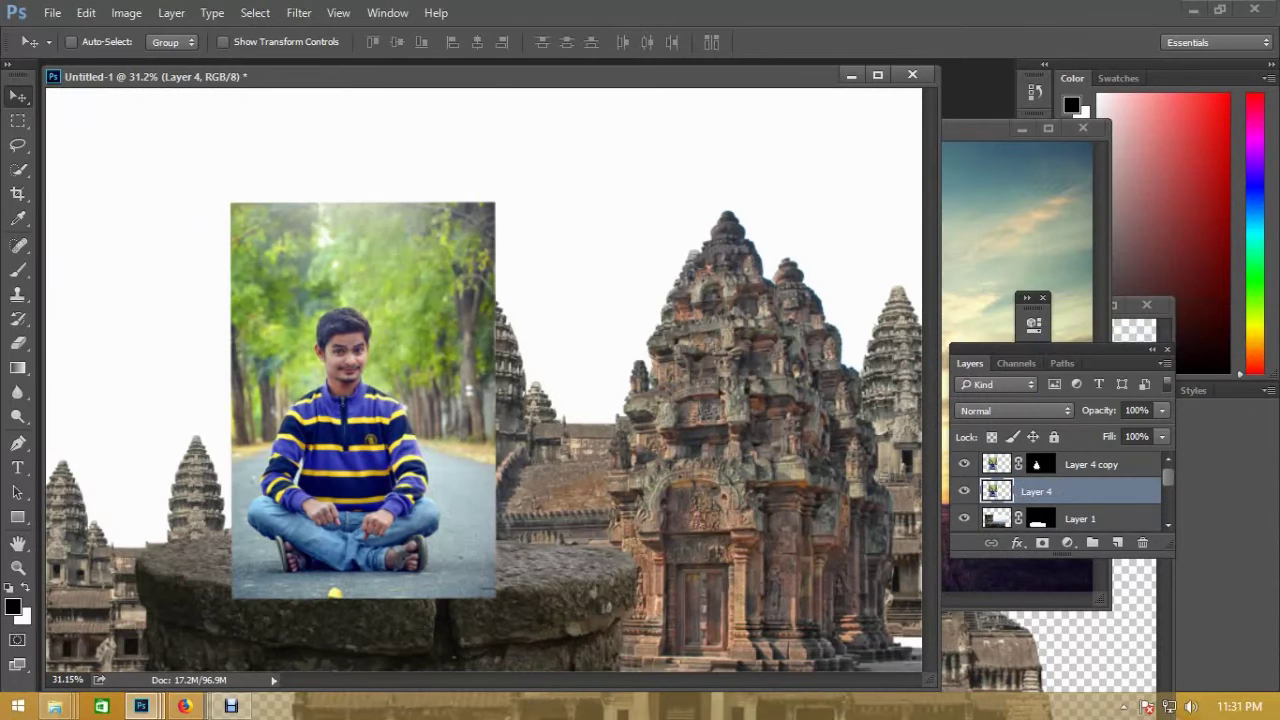
left_click(1014, 410)
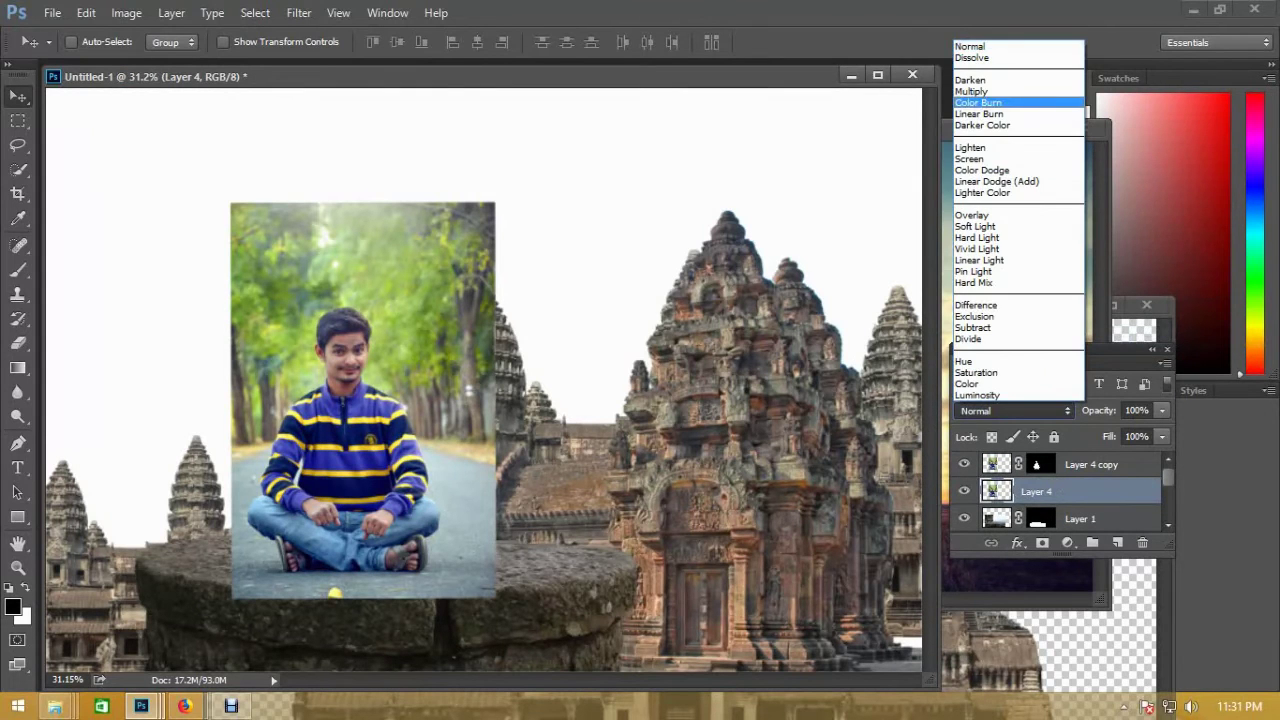
left_click(1000, 90)
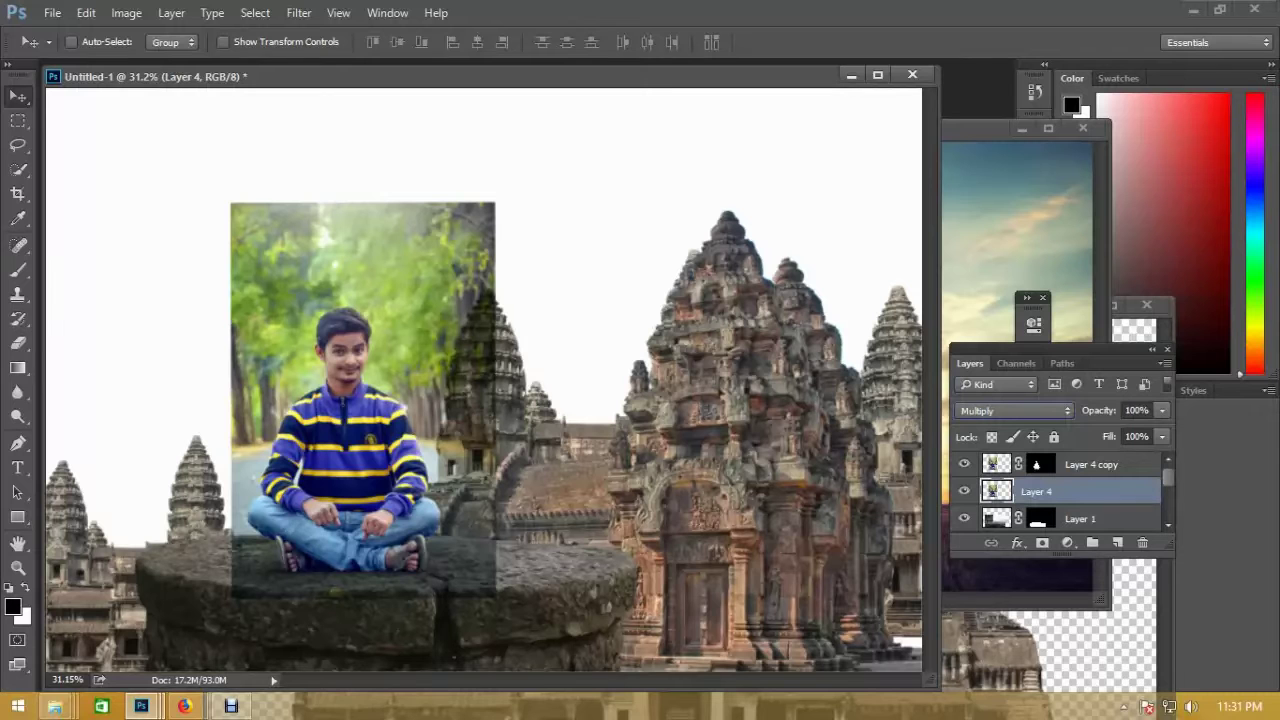
- Add a white mask to Layer 4 and brush out the trees, sky and photo edges
left_click(1042, 542)
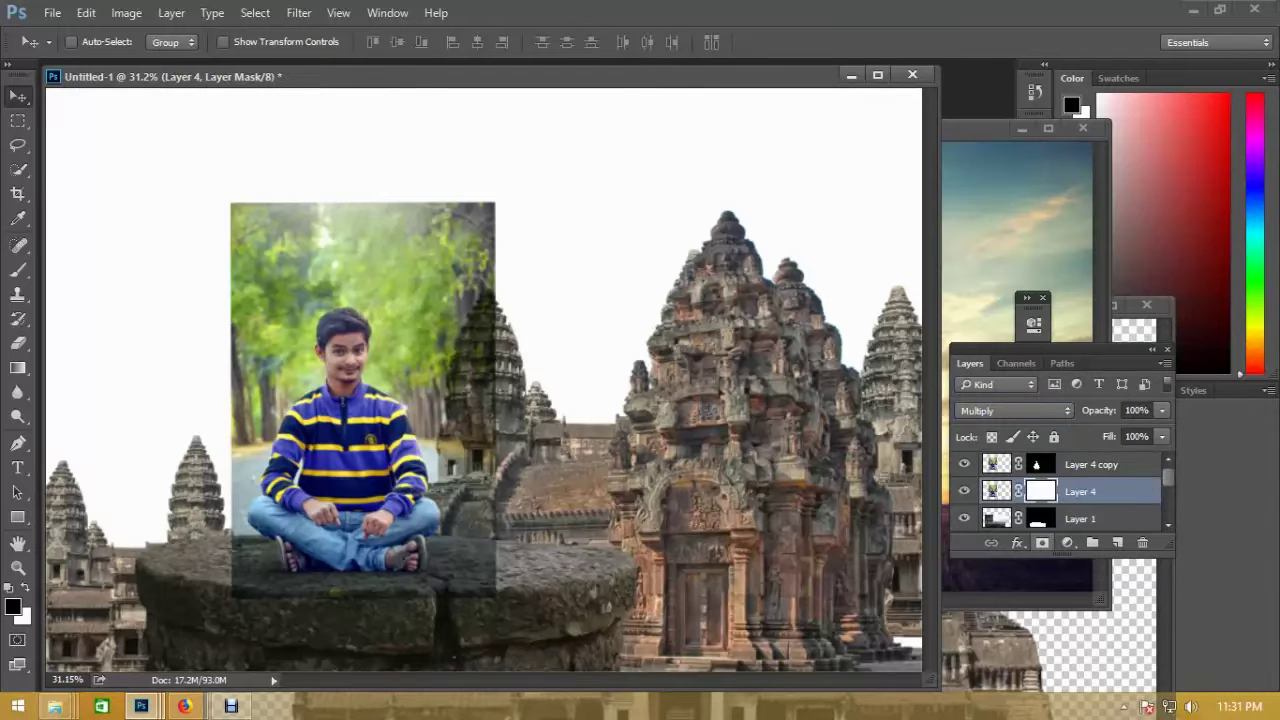
key("b")
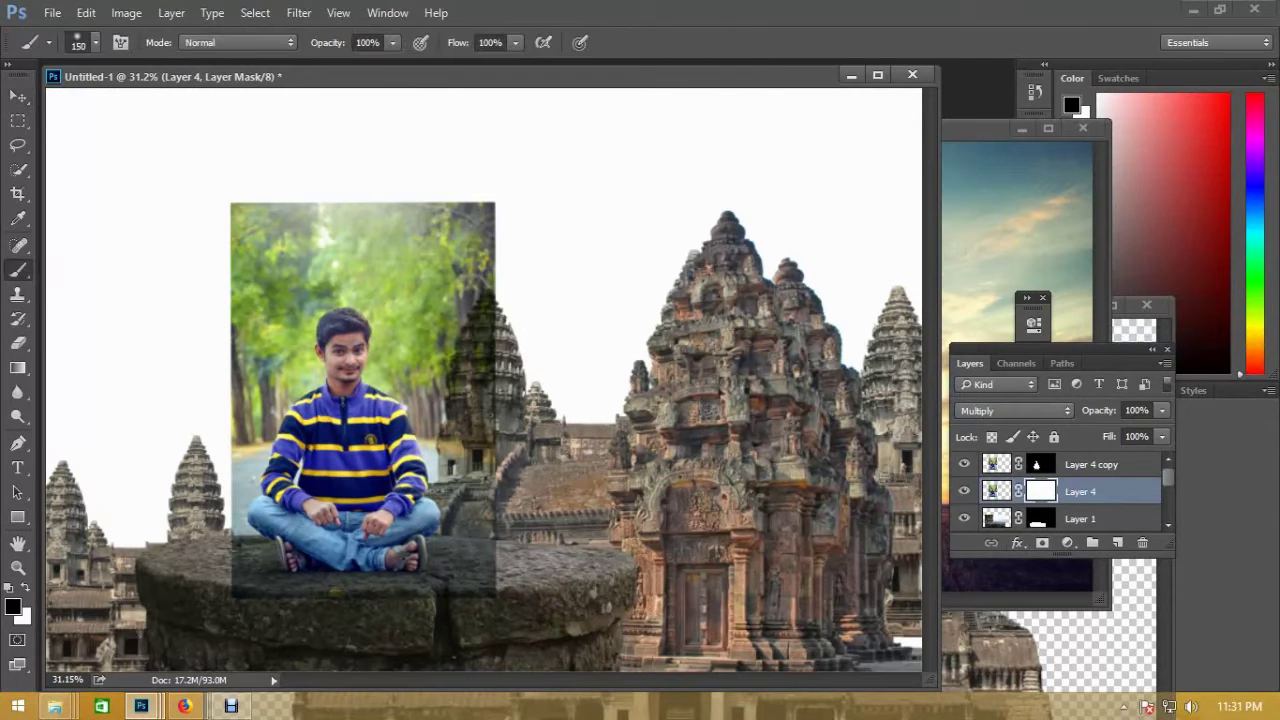
key("bracketright")
key("bracketright")
key("bracketright")
left_click_drag(300, 220, 430, 380)
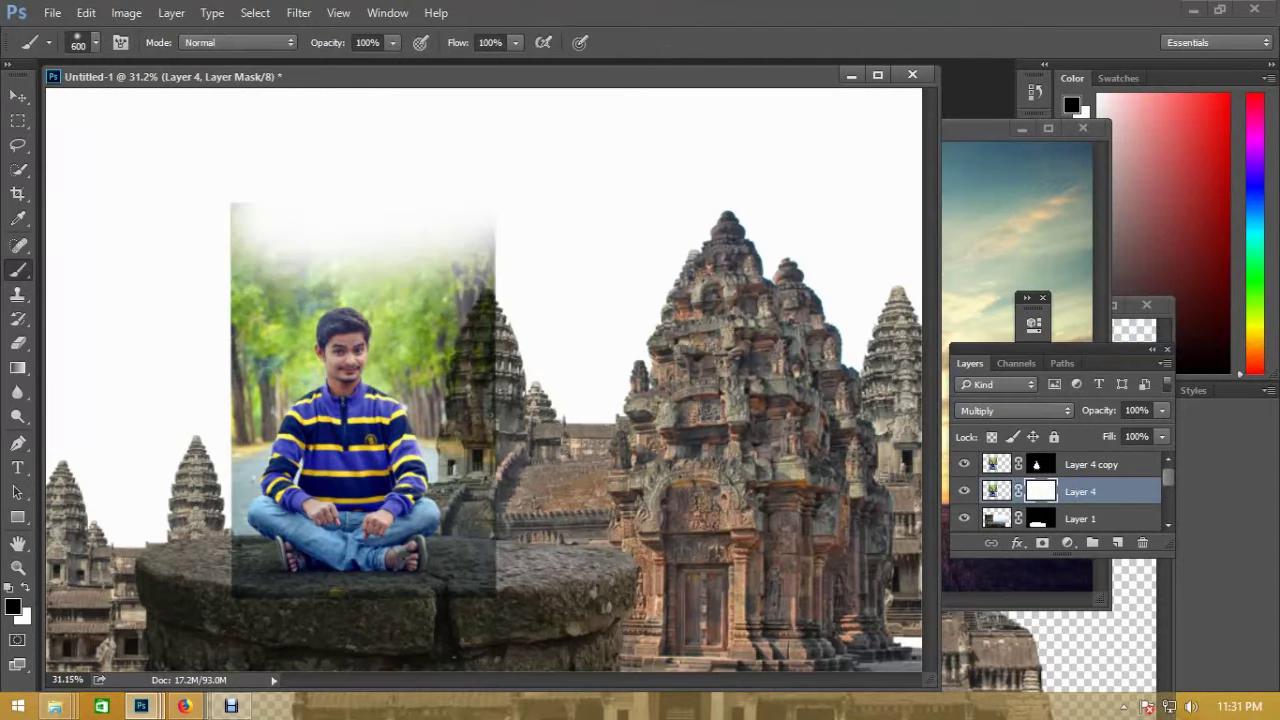
mouse_move(200, 420)
left_mouse_down()
mouse_move(210, 470)
mouse_move(255, 490)
left_mouse_up()
key("bracketright")
left_click_drag(480, 430, 430, 500)
left_click_drag(420, 420, 485, 440)
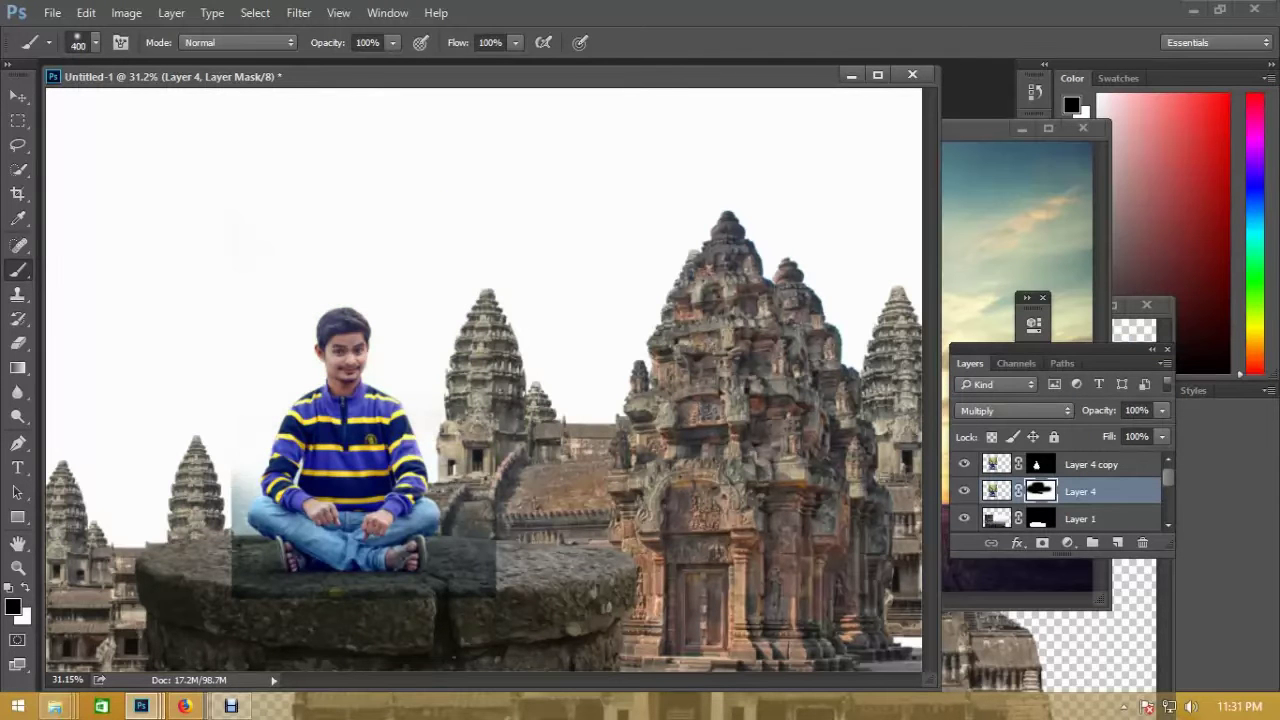
left_click_drag(245, 470, 245, 535)
key("bracketleft")
mouse_move(470, 530)
left_mouse_down()
mouse_move(470, 595)
mouse_move(380, 580)
left_mouse_up()
- Undo two mask strokes and repaint away the photo's bright edges on the rock
key("ctrl+alt+z")
key("ctrl+alt+z")
key("ctrl+alt+z")
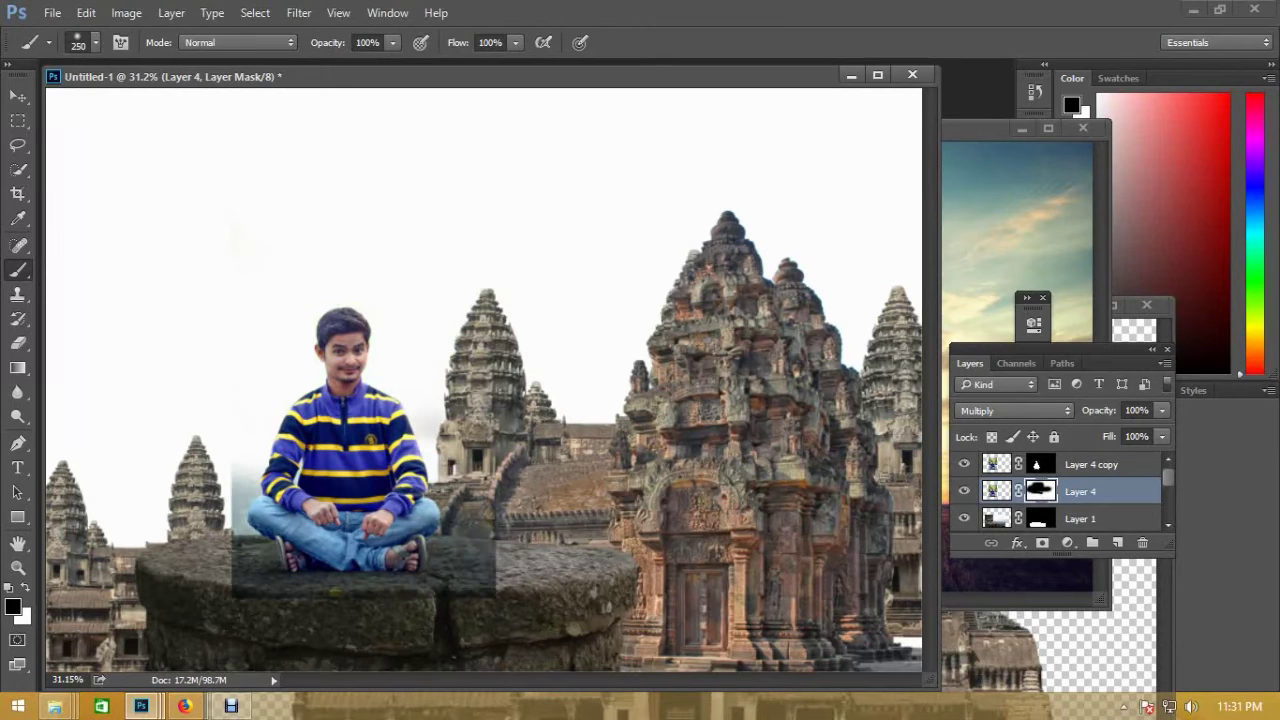
key("ctrl+alt+z")
key("ctrl+alt+z")
key("ctrl+alt+z")
key("ctrl+alt+z")
mouse_move(475, 565)
left_mouse_down()
mouse_move(430, 585)
mouse_move(270, 590)
mouse_move(245, 575)
left_mouse_up()
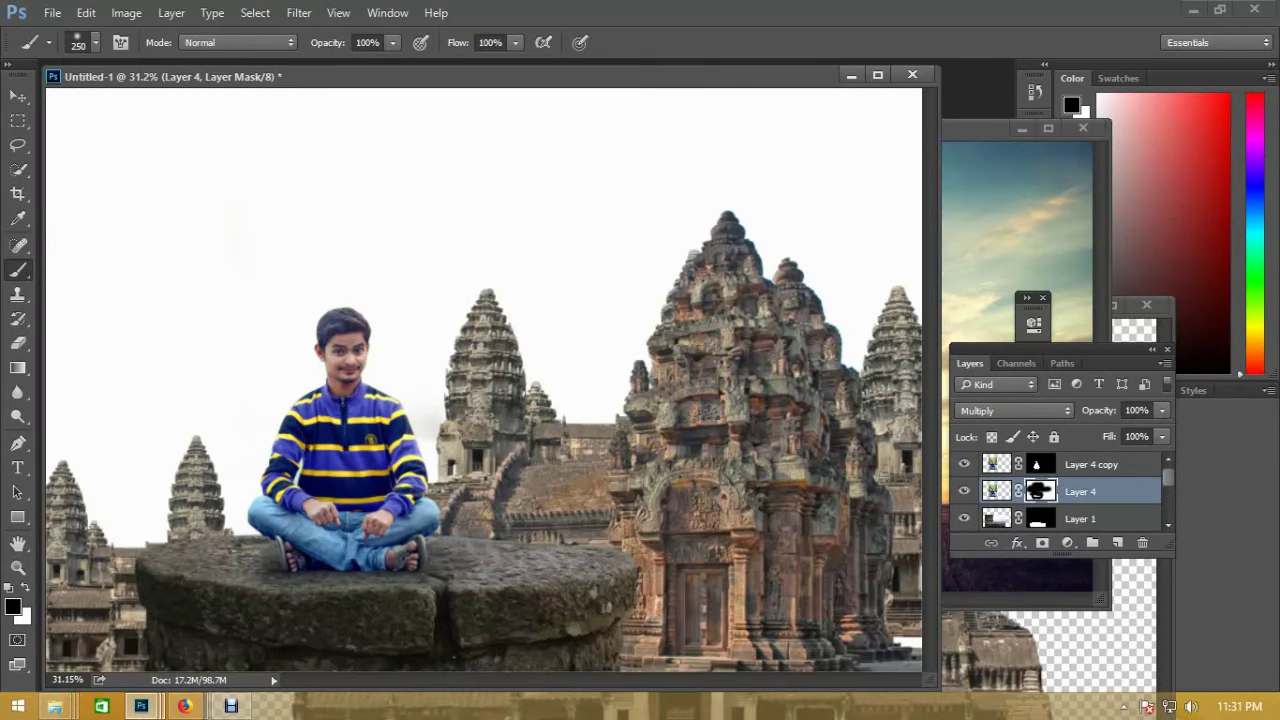
scroll(471, 420, "down", 1)
scroll(471, 420, "up", 2)
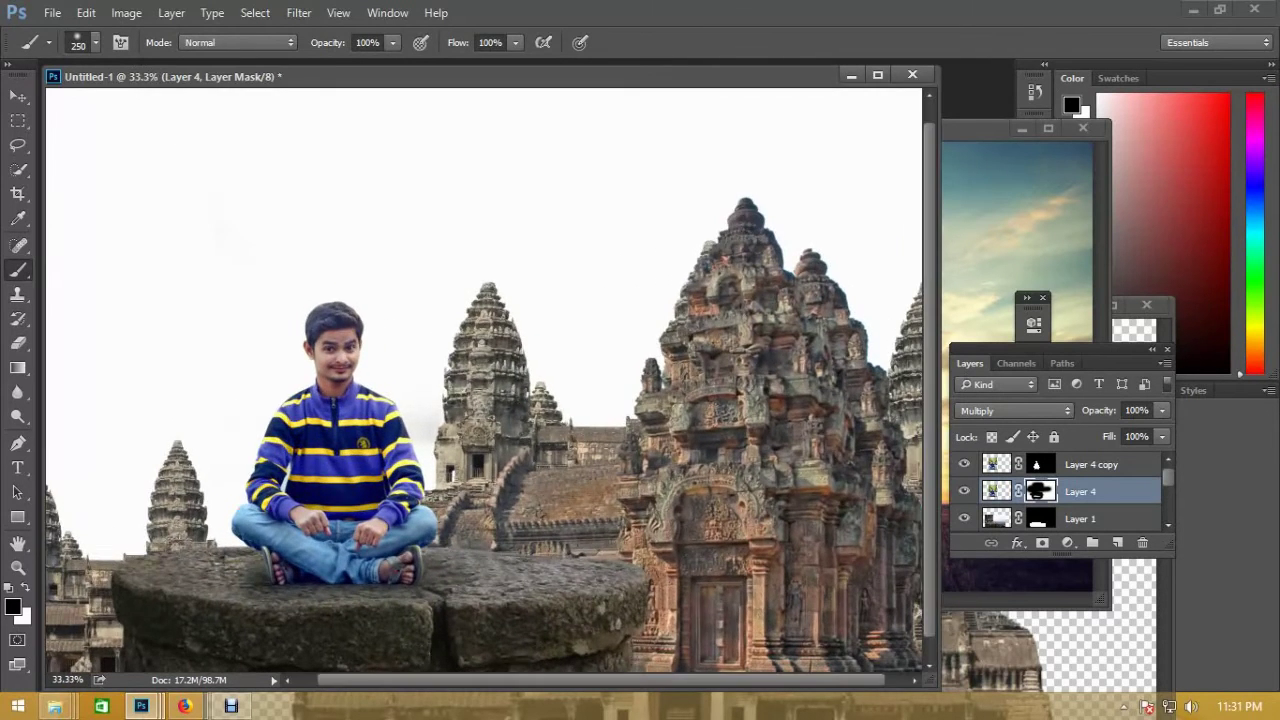
- Drag the dawn sky photo into Untitled-1 as a new layer
key("f")
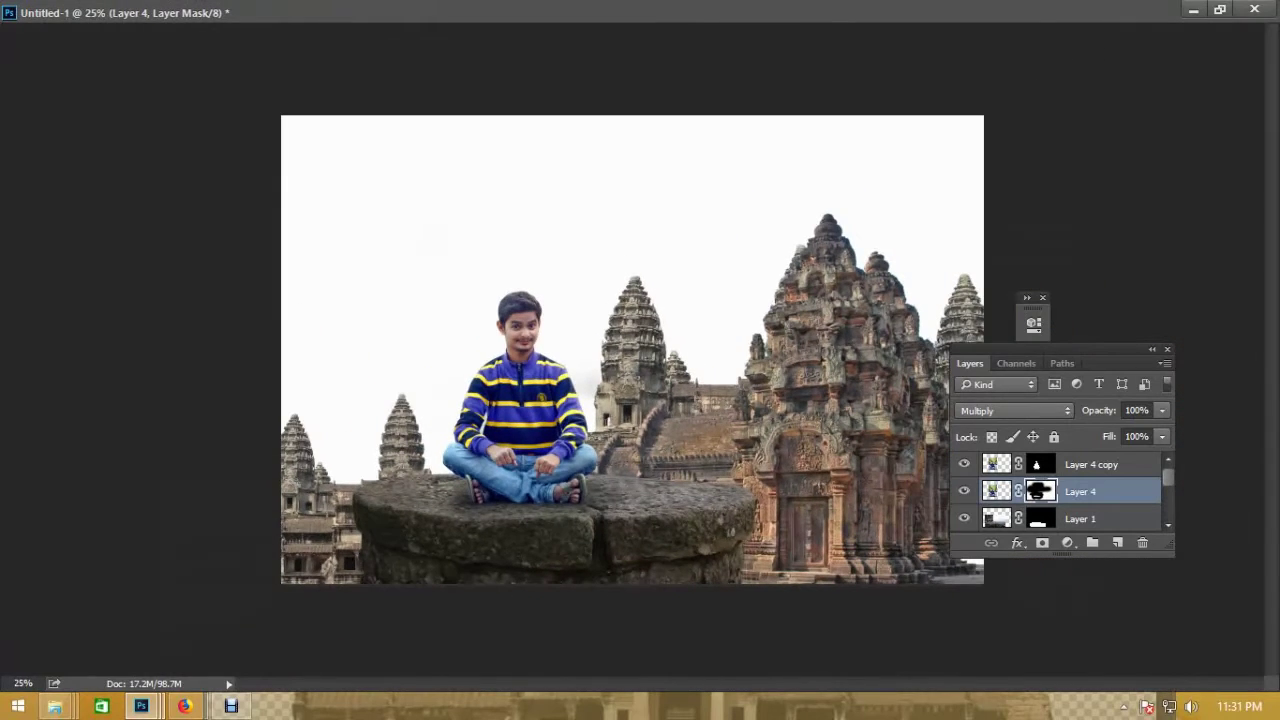
key("f")
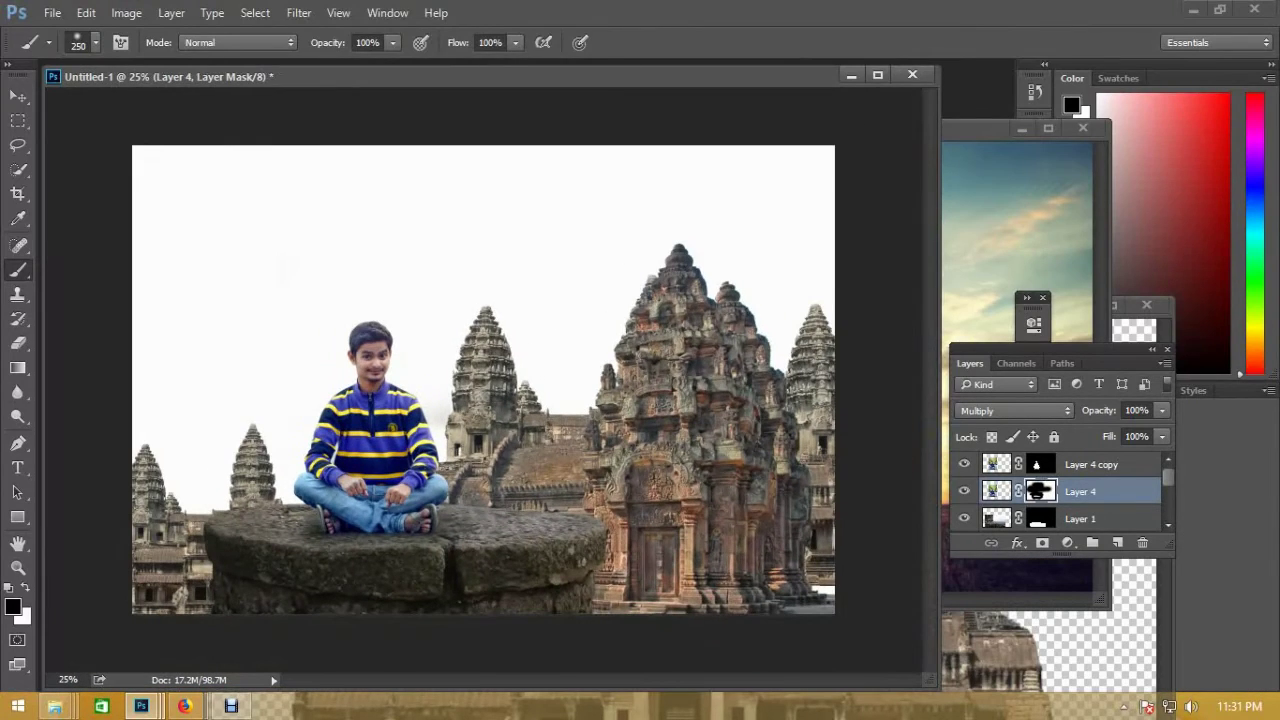
key("ctrl+Tab")
key("v")
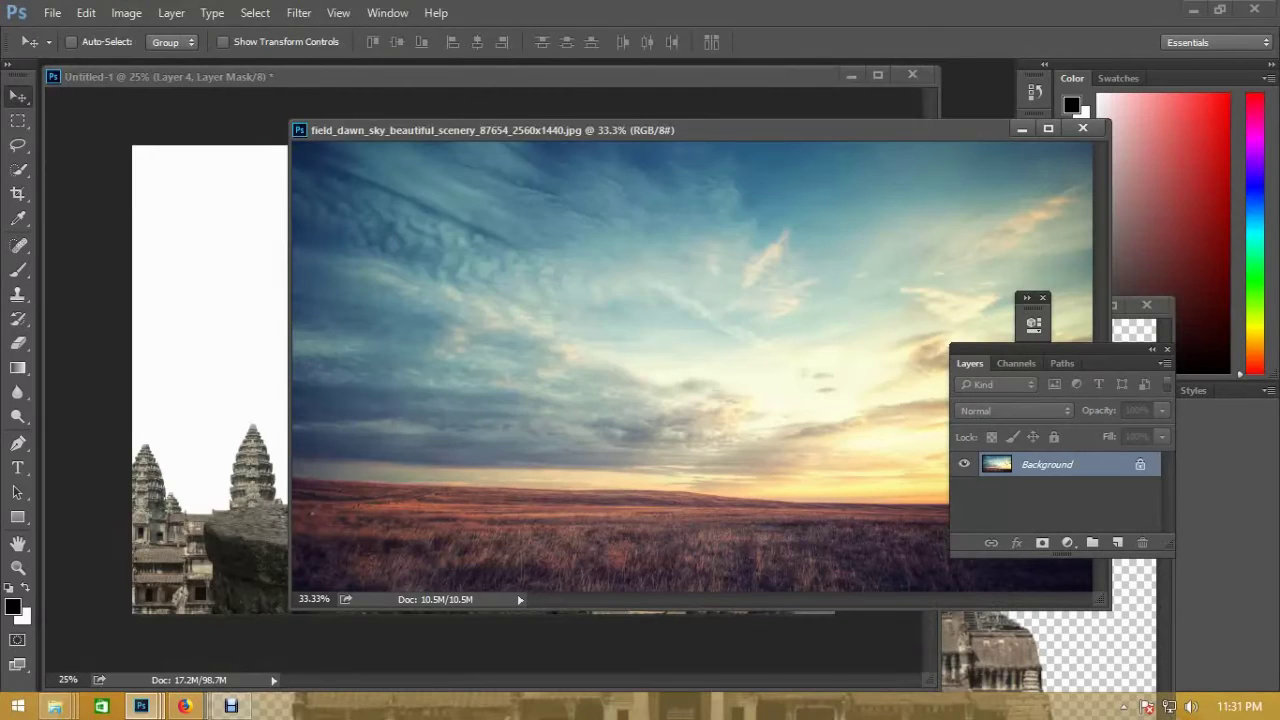
left_click_drag(500, 250, 300, 230)
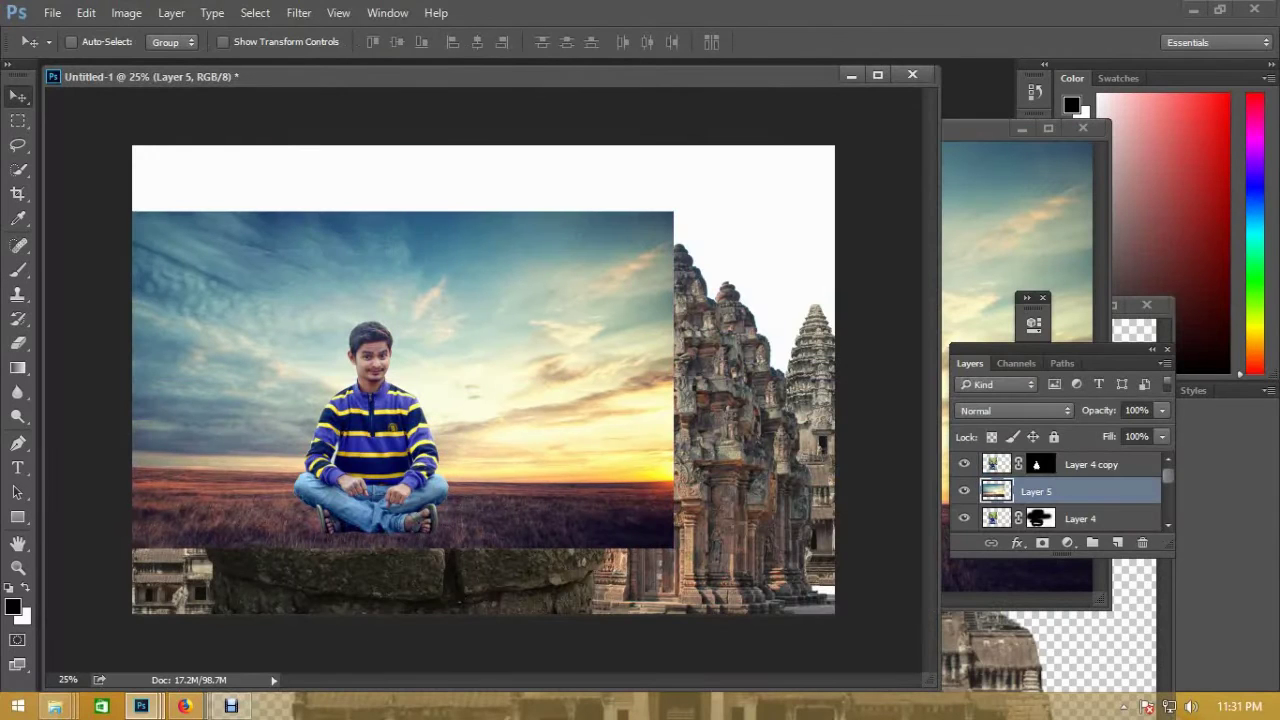
- Reorder the sky layer (Layer 5) so it sits behind the boy and stone
key("ctrl+bracketleft")
key("ctrl+bracketleft")
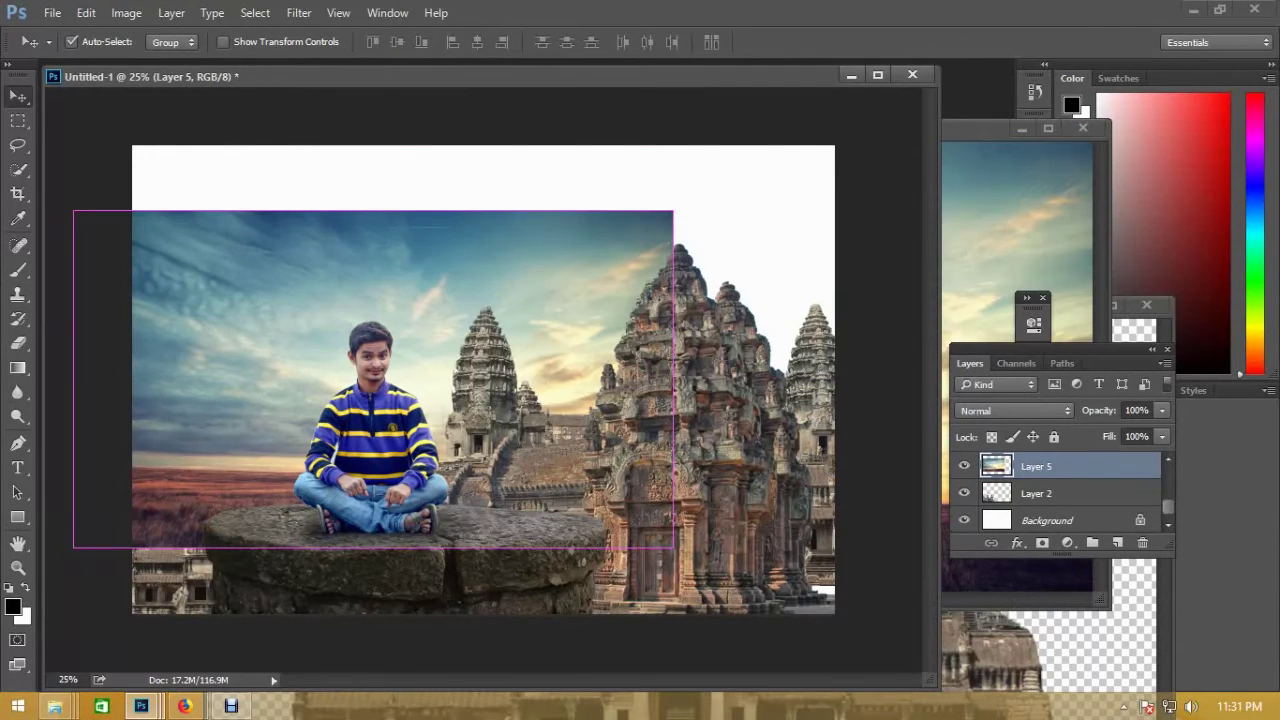
key("ctrl+bracketright")
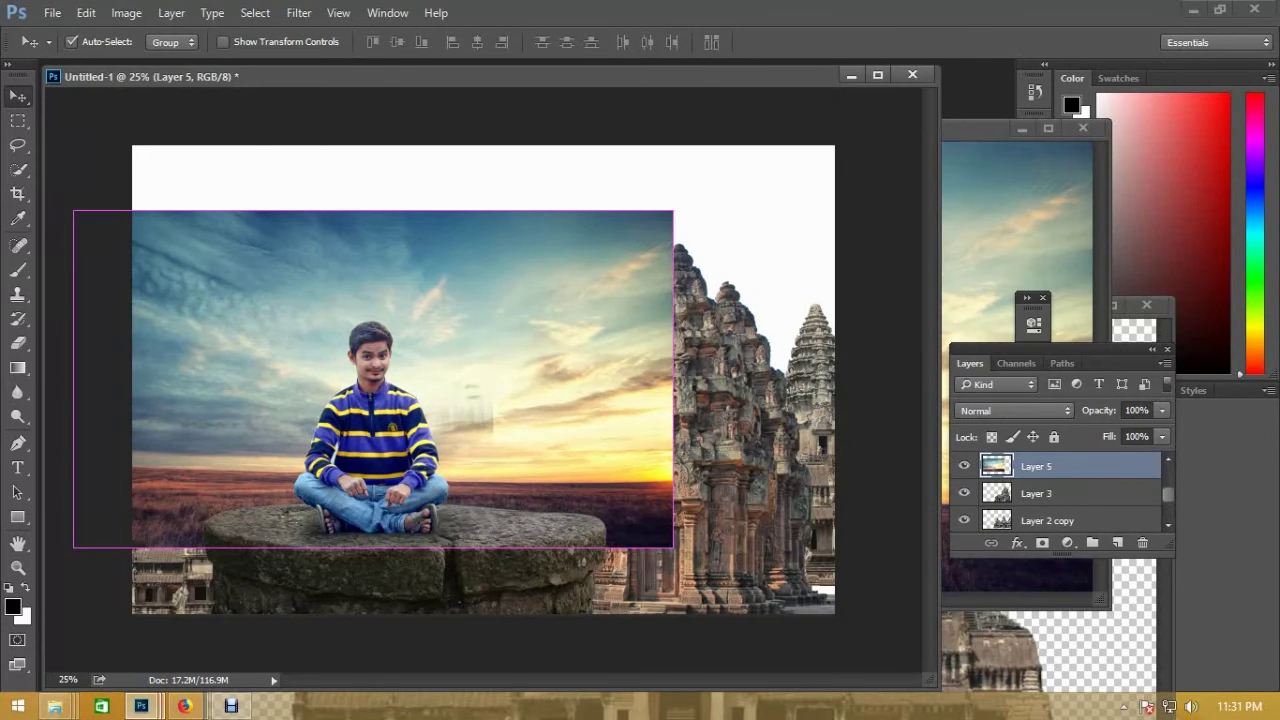
key("ctrl+plus")
scroll(1060, 493, "up", 1)
scroll(1060, 493, "up", 1)
scroll(1060, 493, "up", 2)
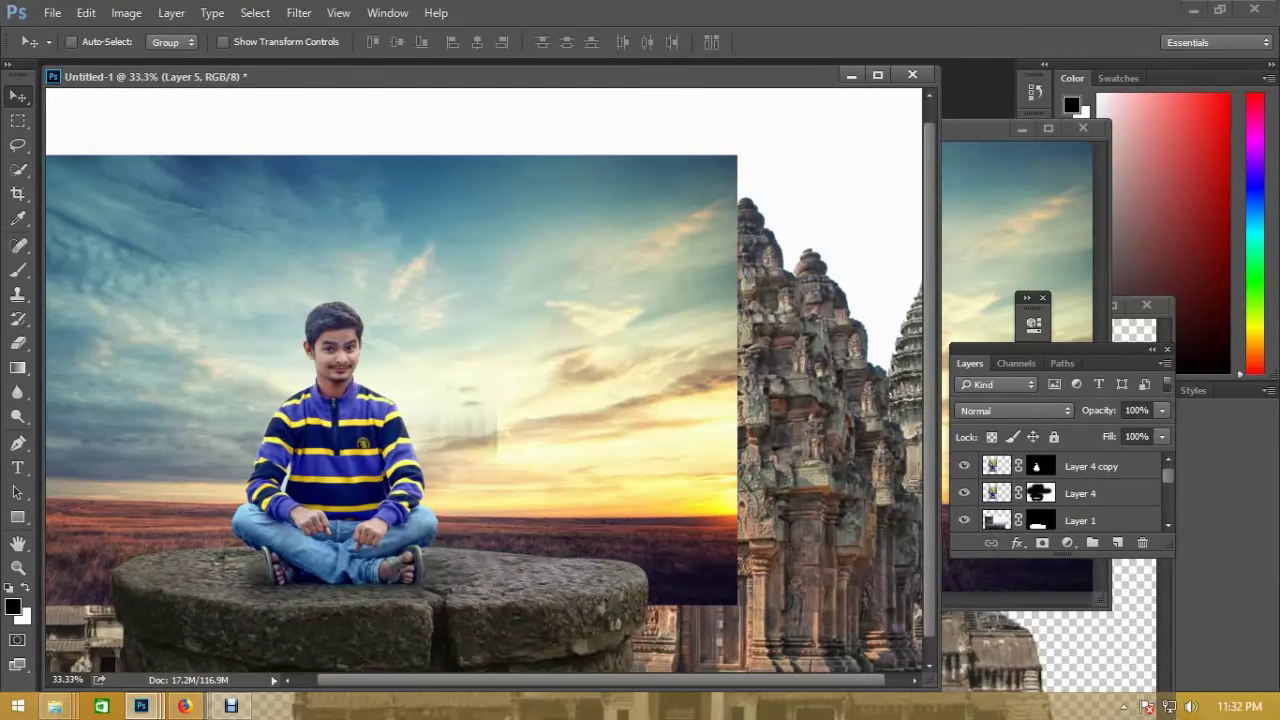
- Paint black on Layer 4's mask to erase the faint ghost patch
left_click(1040, 493)
key("b")
left_click_drag(472, 420, 470, 438)
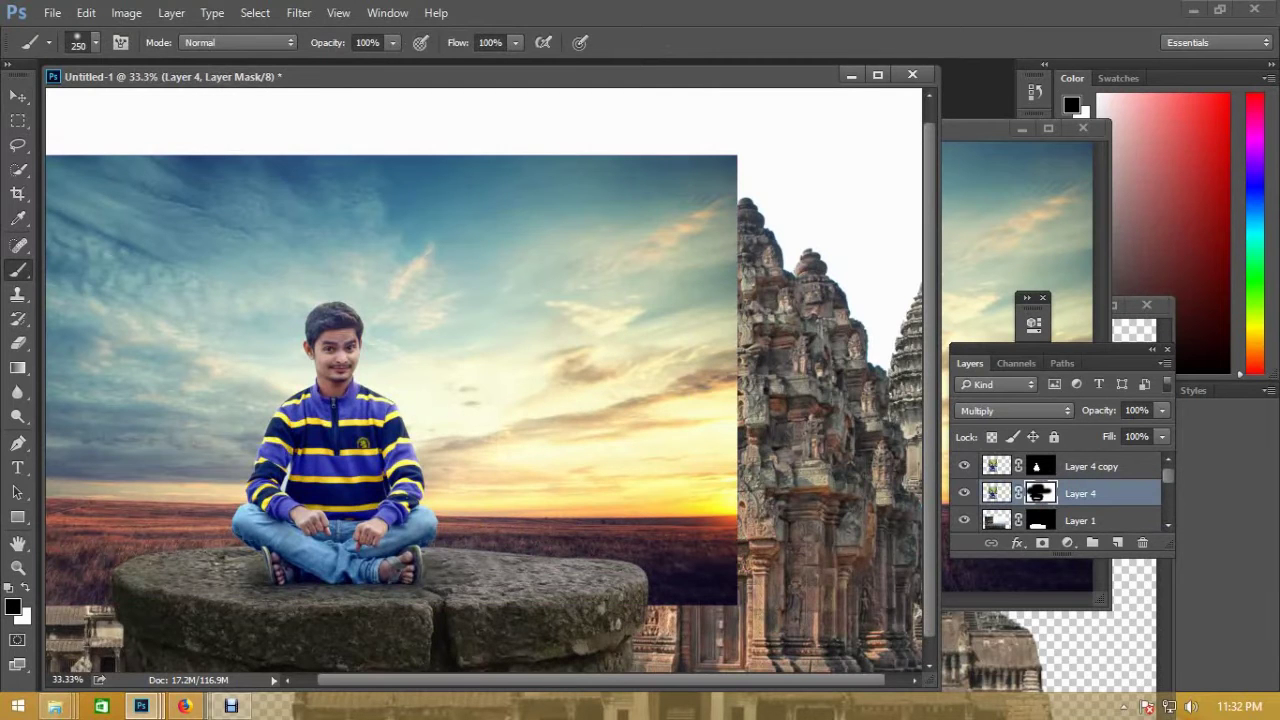
- Nudge the boy layer slightly and reposition the sky image down and right
key("v")
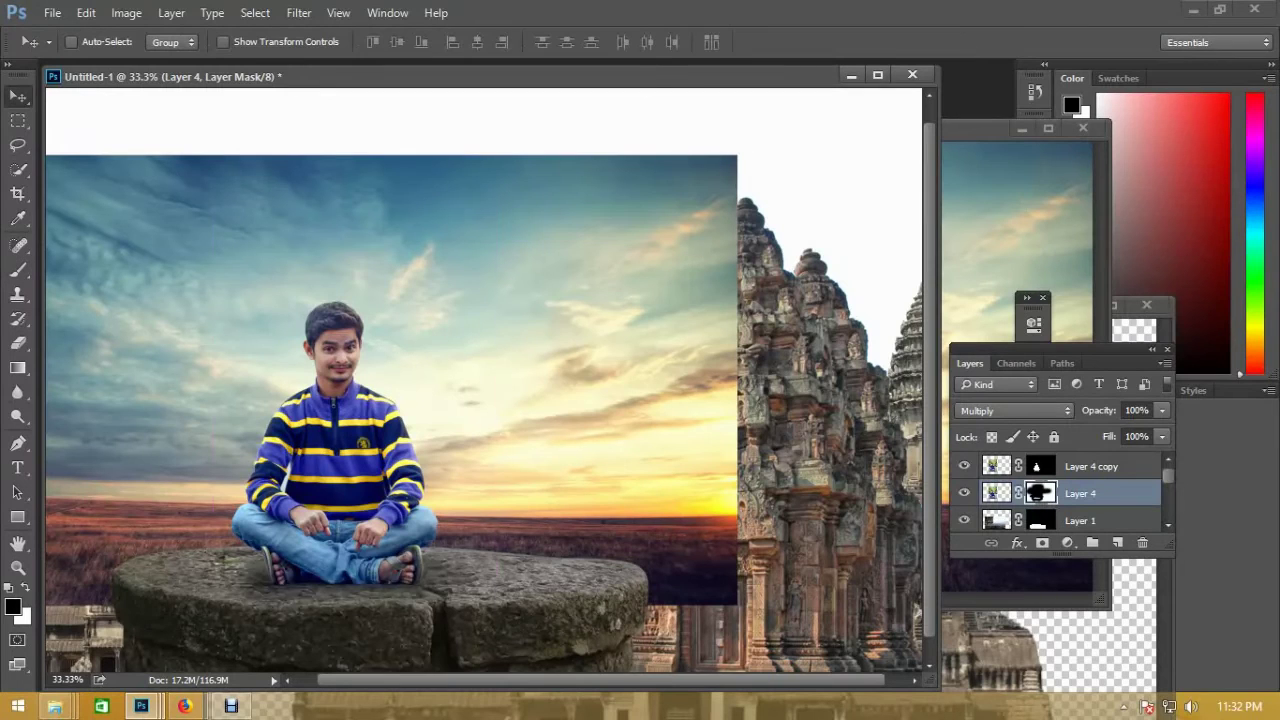
left_click_drag(550, 395, 552, 400)
right_click(563, 256)
left_click(578, 266)
mouse_move(578, 266)
left_mouse_down()
mouse_move(674, 541)
mouse_move(618, 348)
left_mouse_up()
- Magic Wand-select and delete the sky gap between the boy's arm and torso
key("ctrl+plus")
key("ctrl+plus")
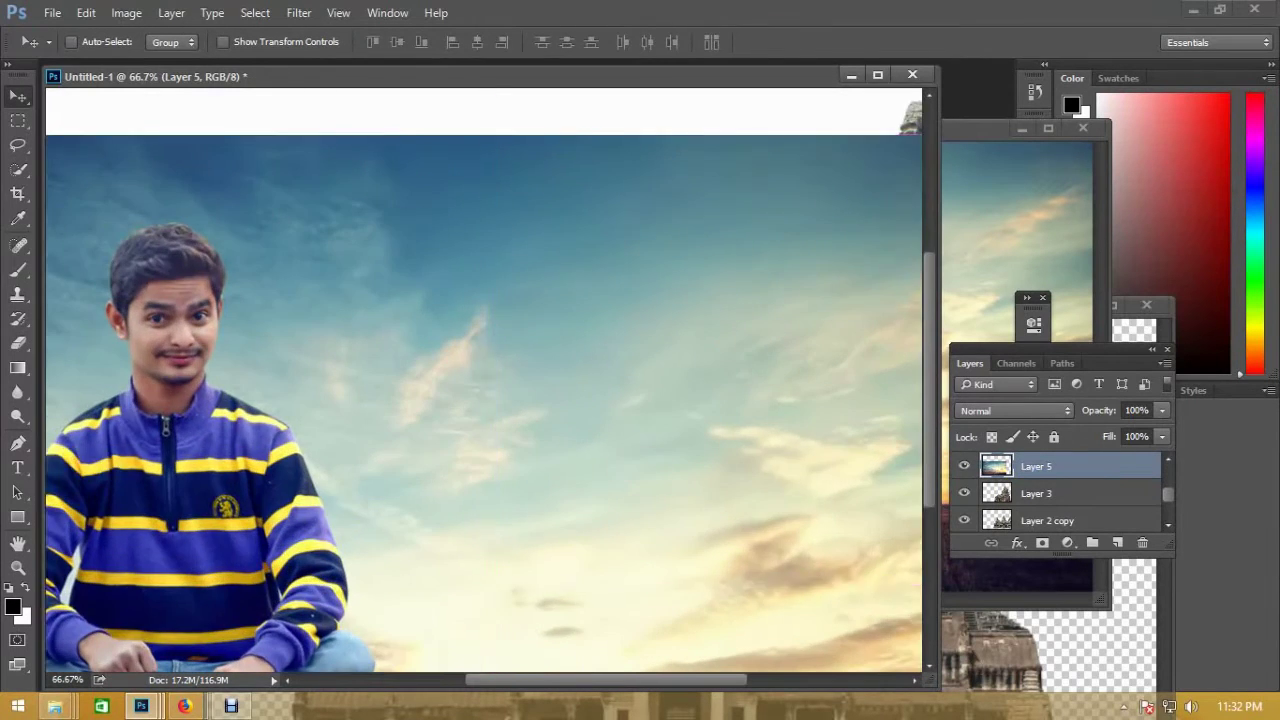
key("ctrl+plus")
key("ctrl+plus")
key("w")
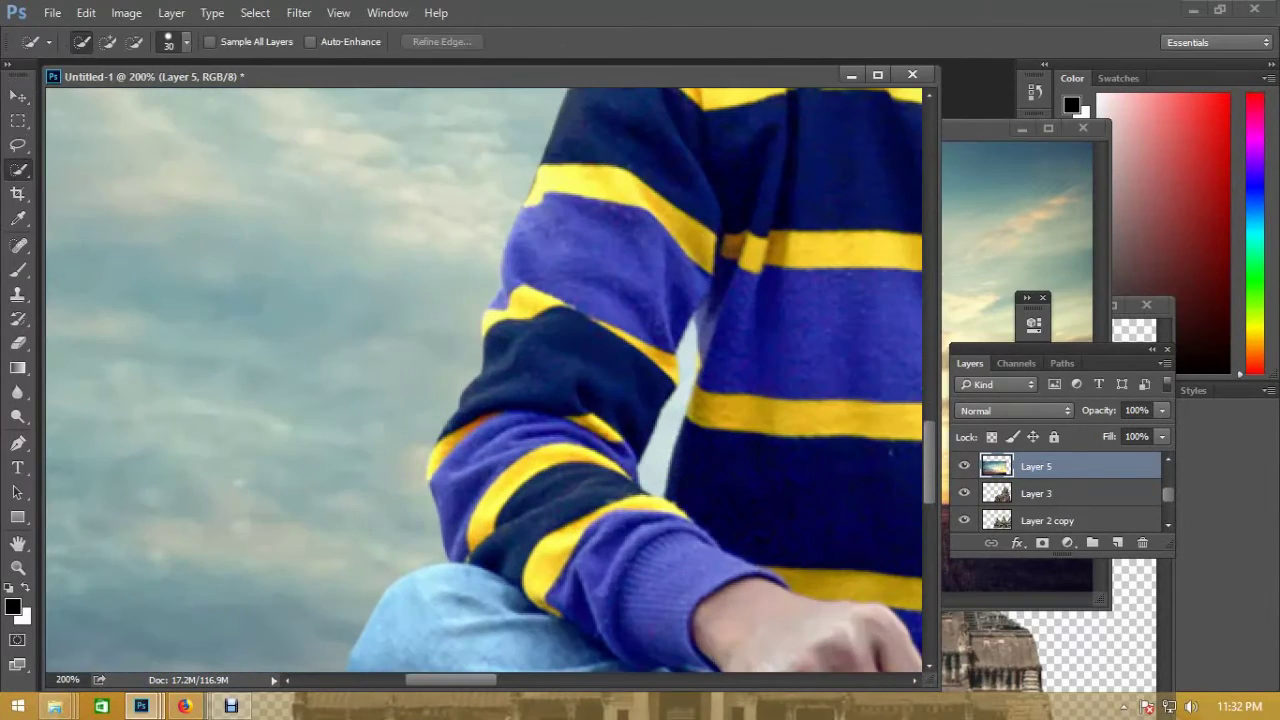
key("shift+w")
key("v")
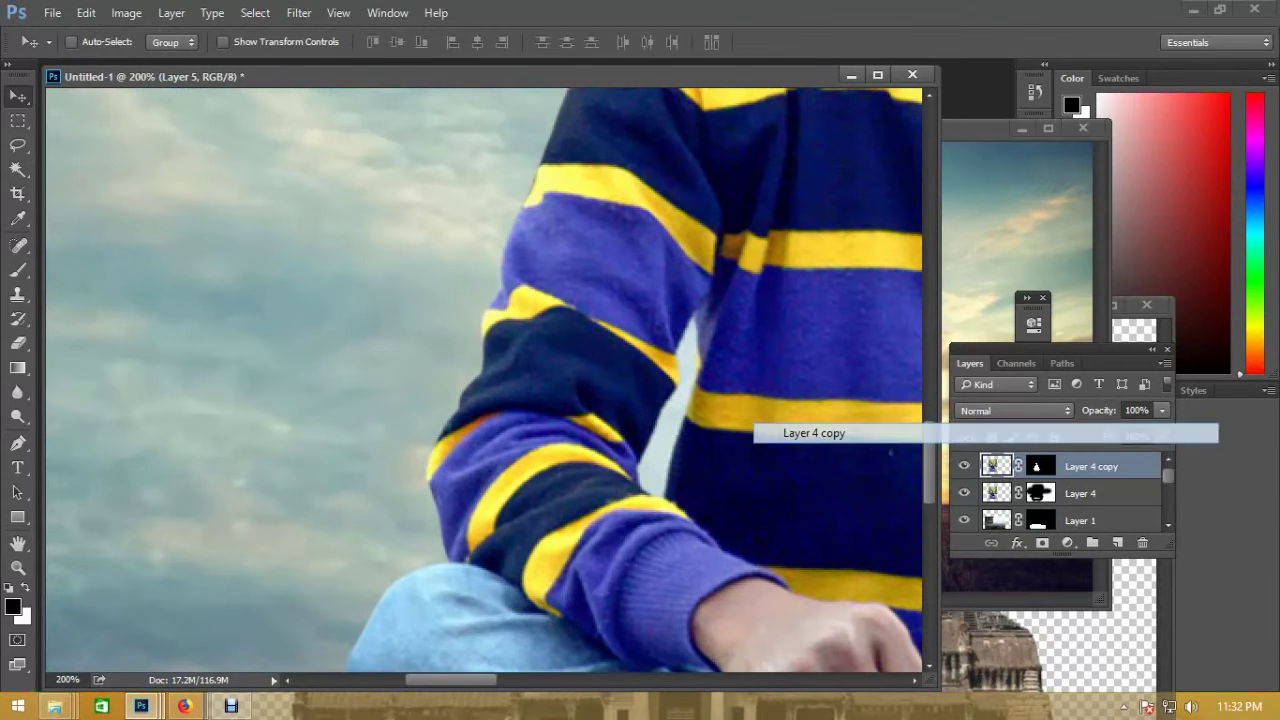
key("w")
left_click(668, 410)
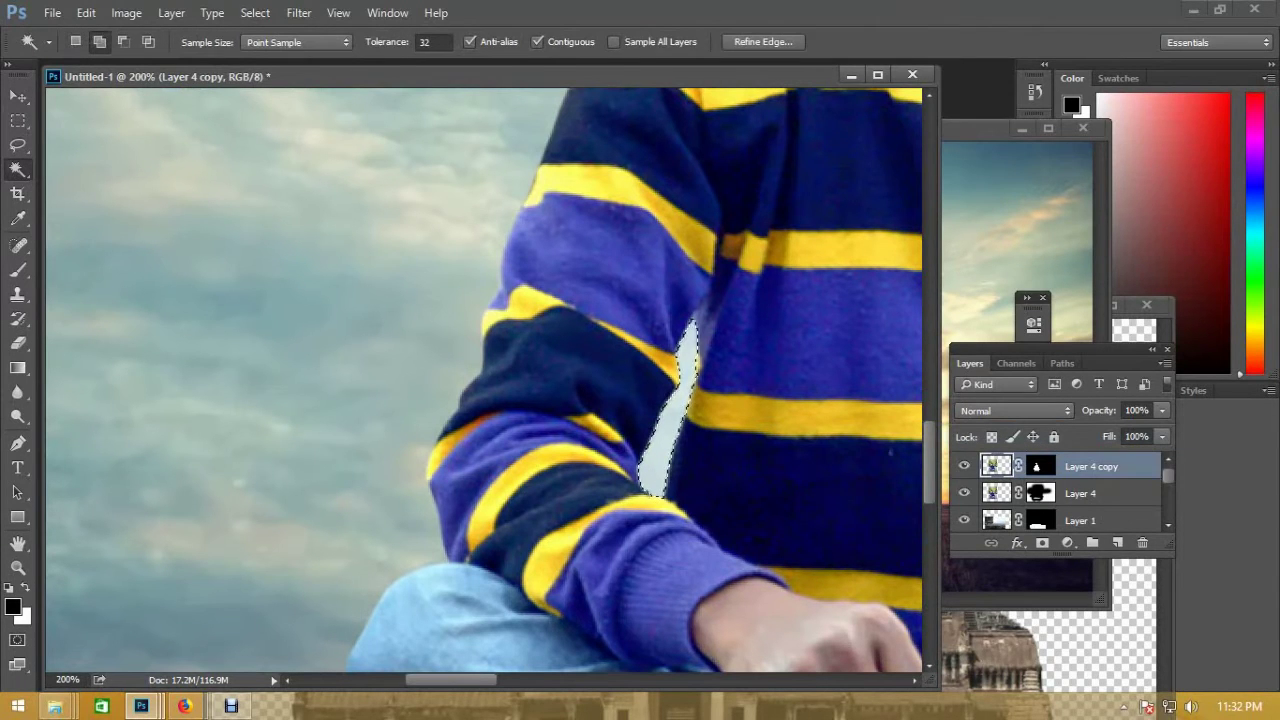
key("Delete")
key("ctrl+d")
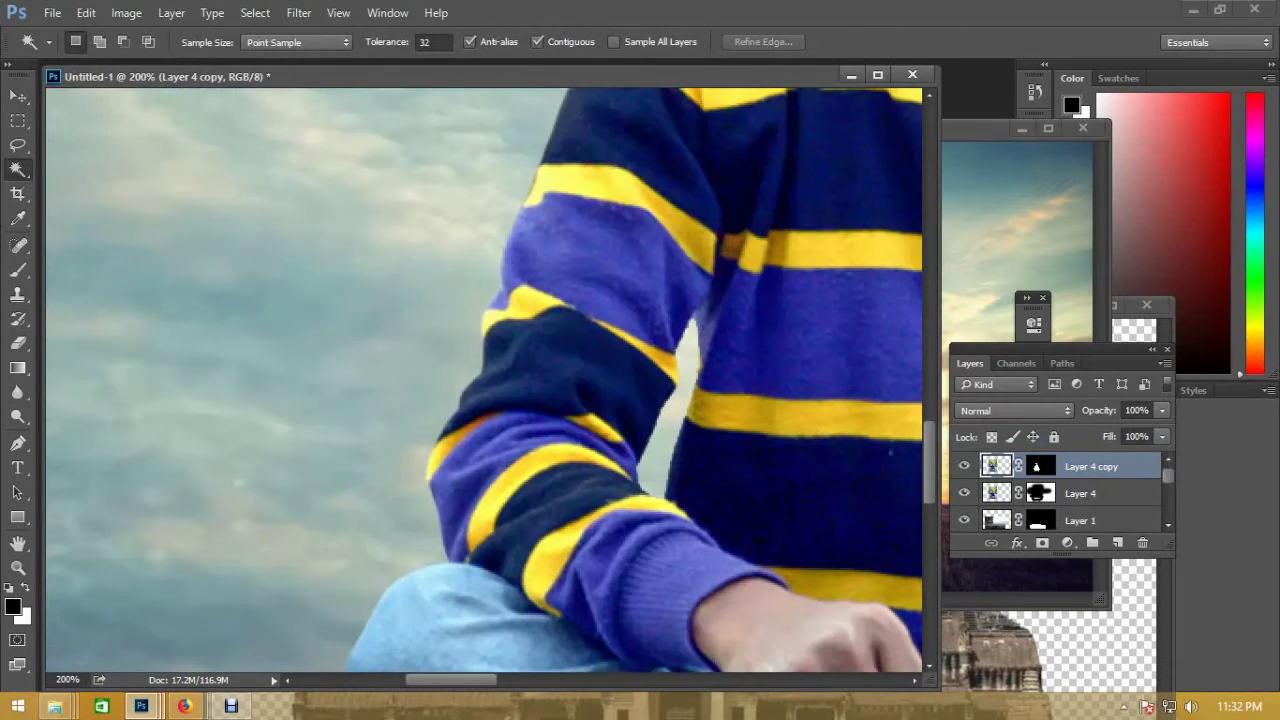
key("ctrl+minus")
key("ctrl+minus")
key("ctrl+minus")
key("ctrl+minus")
- Shift the sky (Layer 5) up and right, then send it just above Background
key("v")
right_click(514, 380)
left_click(540, 391)
left_click_drag(569, 331, 596, 299)
key("ctrl+shift+bracketleft")
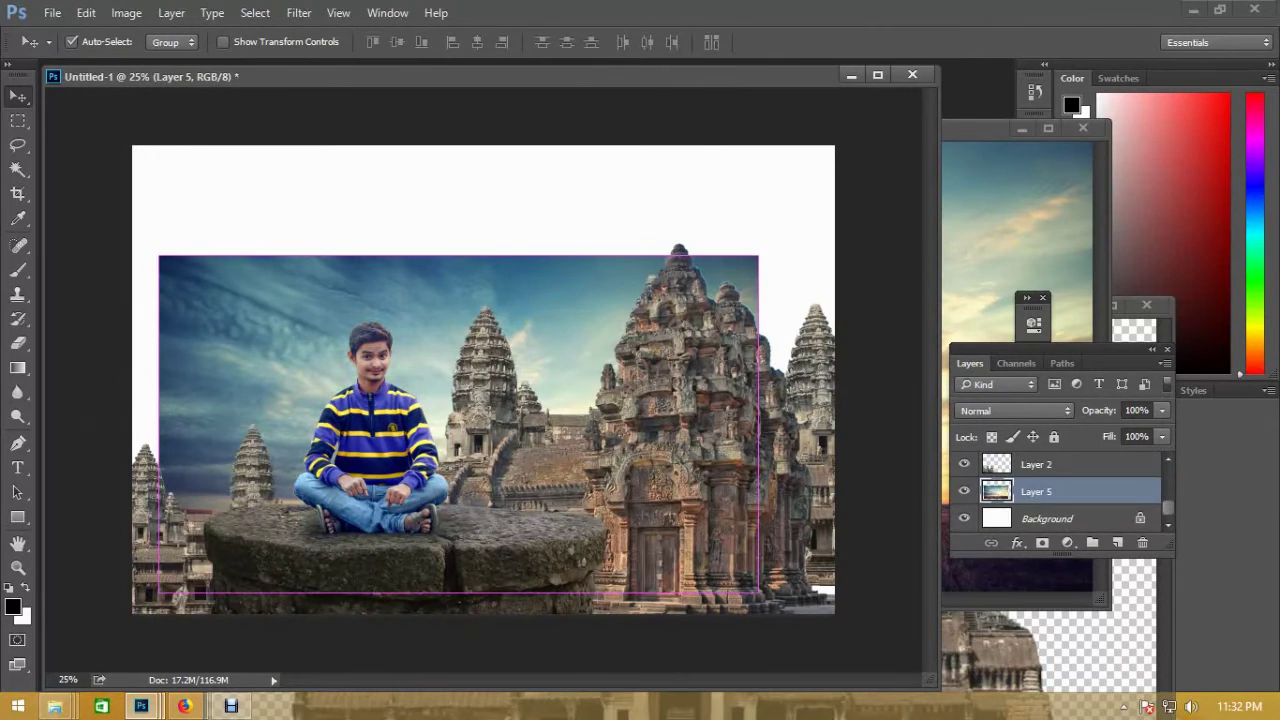
- Free-transform Layer 5, stretching the dawn sky to the canvas edges, with no white showing
key("ctrl+t")
left_click_drag(640, 320, 575, 360)
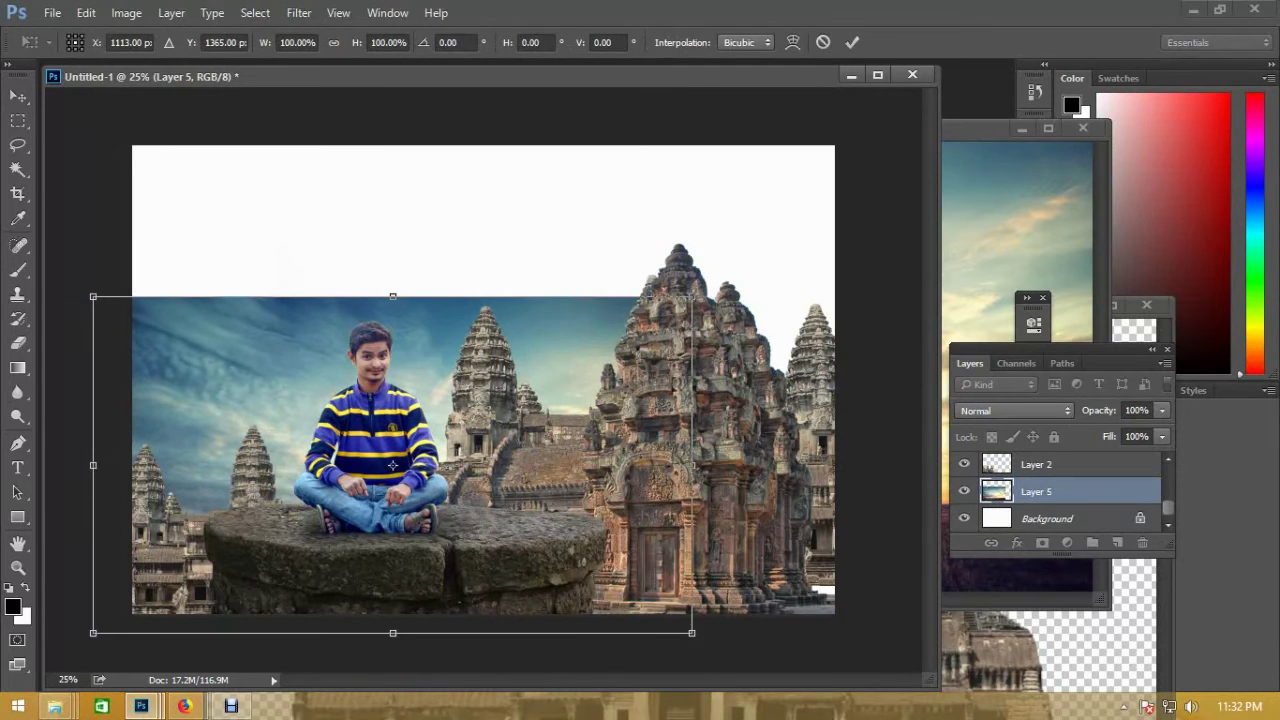
left_click_drag(692, 464, 848, 456)
left_click_drag(565, 330, 567, 322)
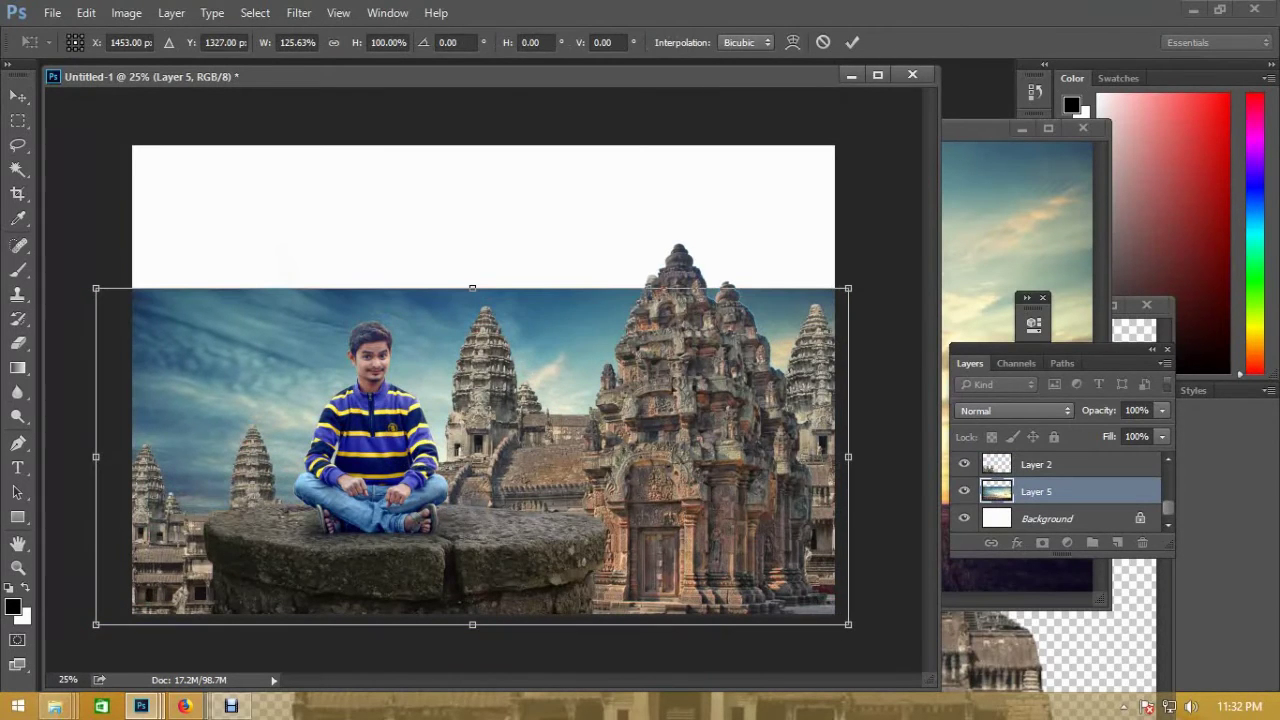
left_click_drag(848, 288, 903, 263)
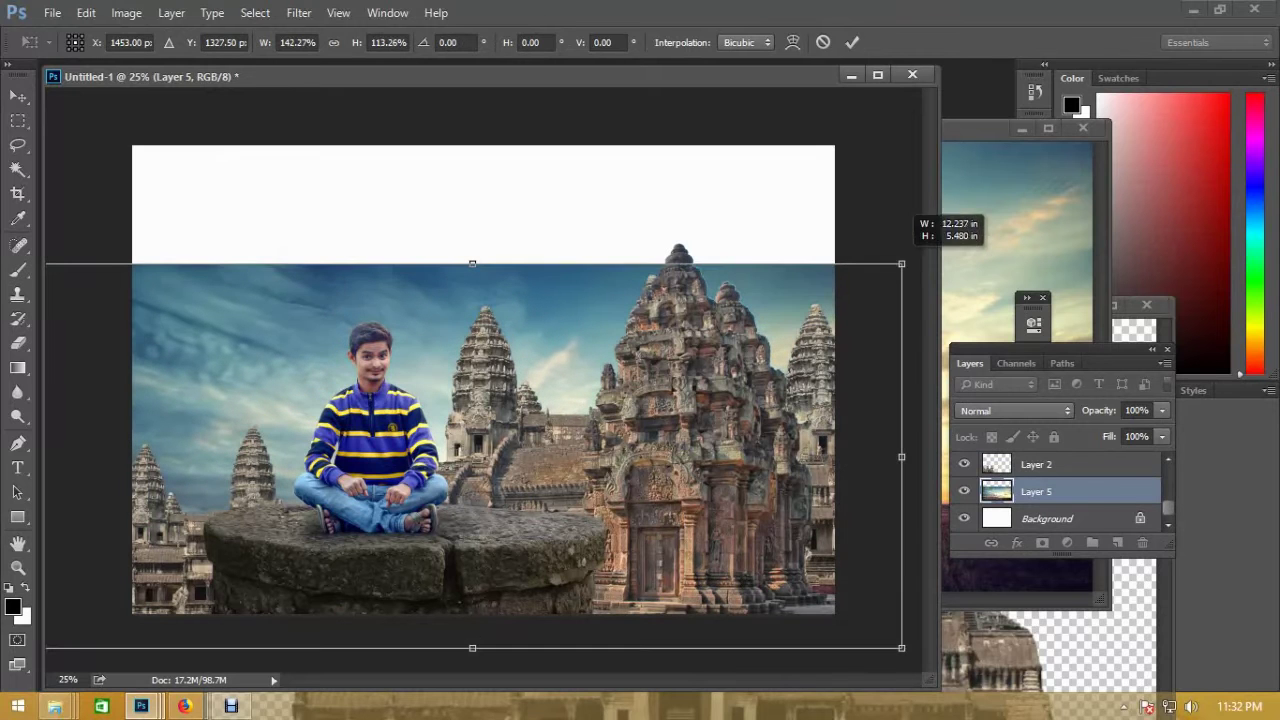
left_click_drag(472, 263, 472, 124)
left_click_drag(547, 256, 565, 240)
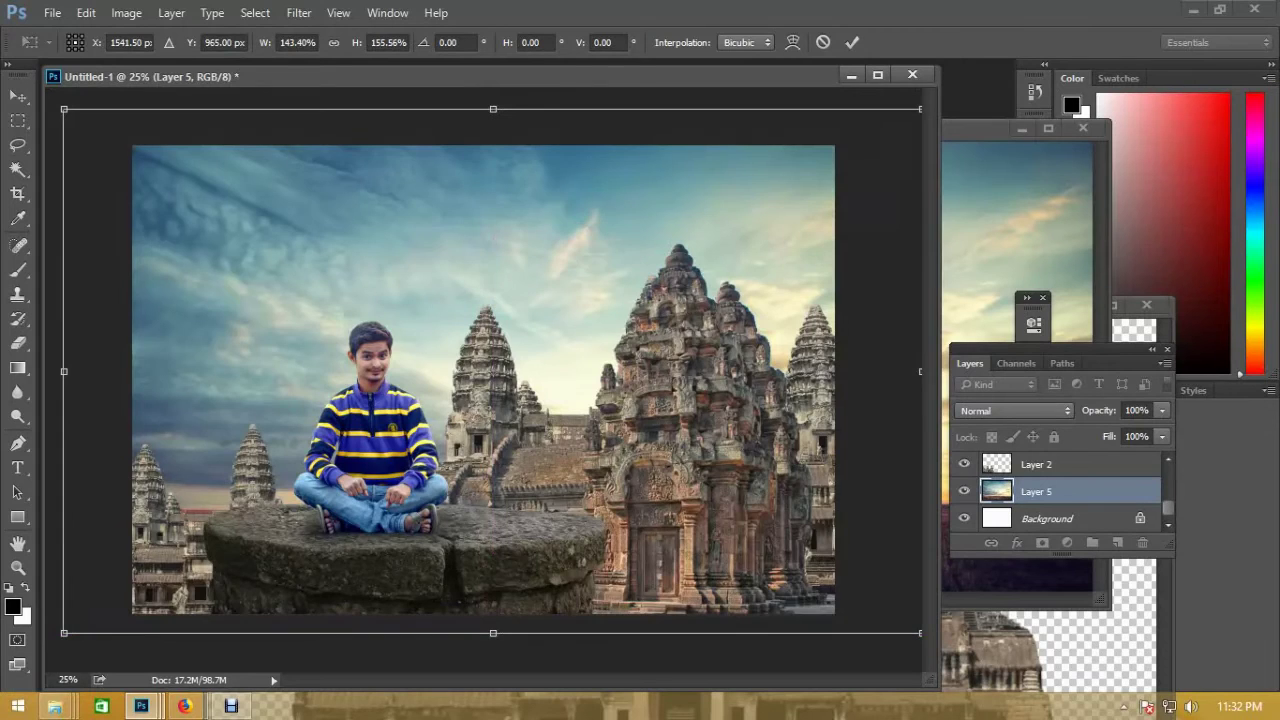
key("ctrl+minus")
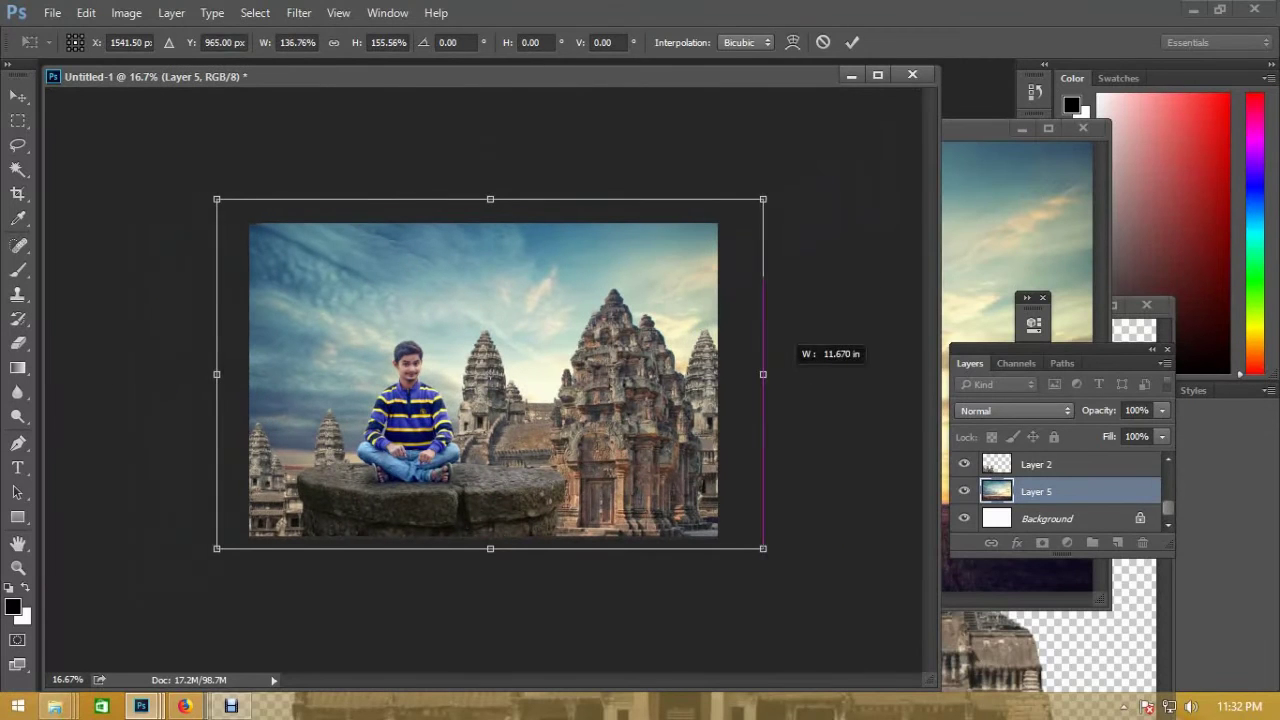
left_click_drag(776, 374, 755, 374)
left_click_drag(620, 357, 614, 363)
left_click_drag(483, 204, 483, 221)
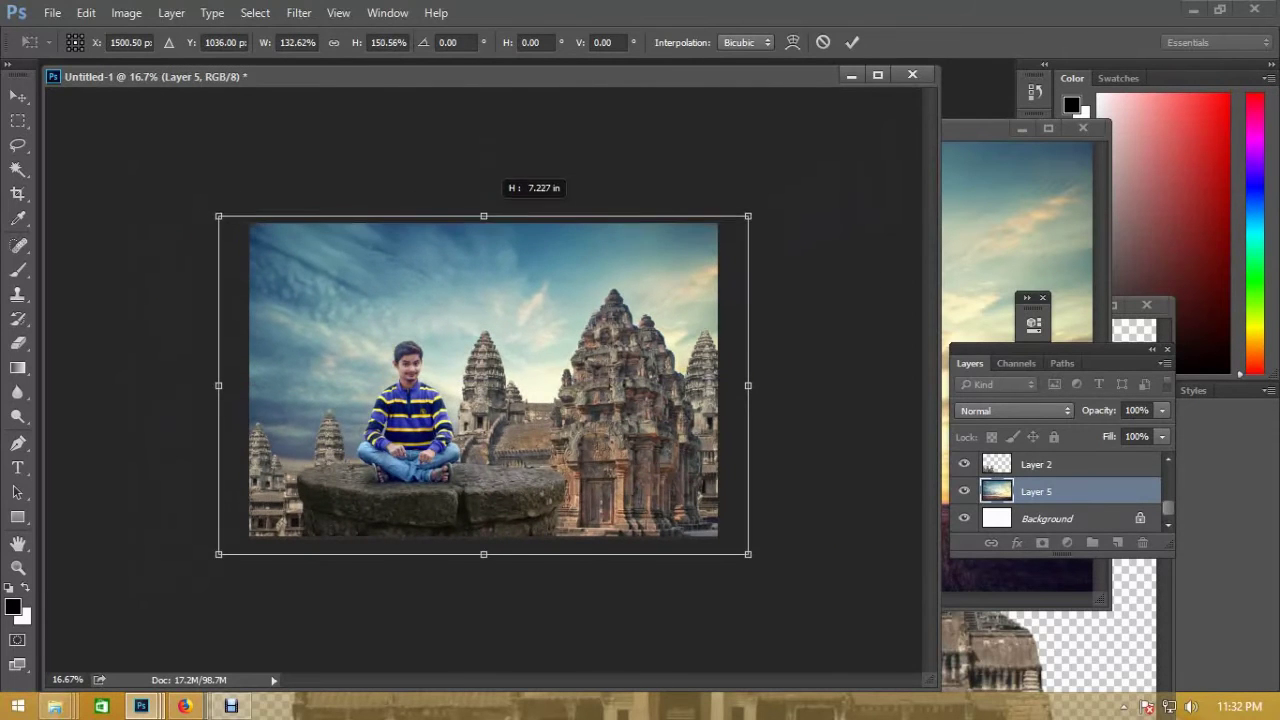
key("Return")
- Gaussian-blur the large temple on Layer 3 by about 8.4 pixels, then select Layer 2
key("ctrl+0")
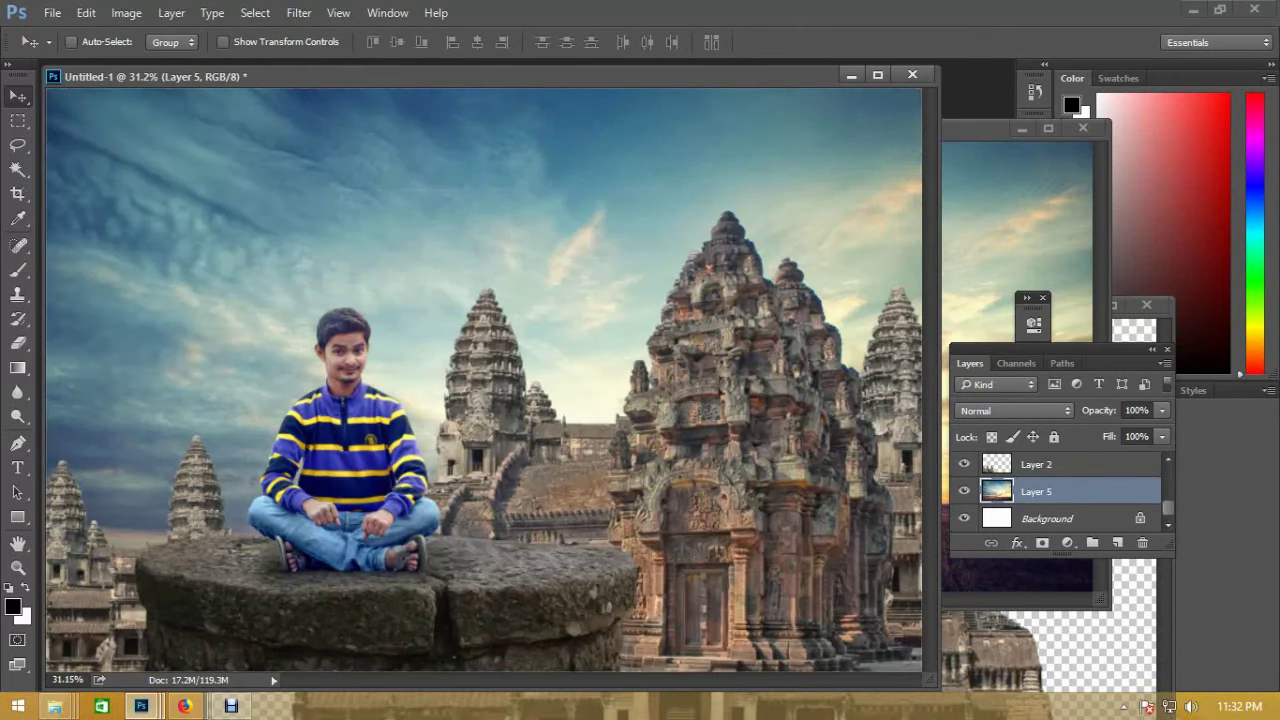
left_click_drag(1036, 464, 1040, 466)
left_click(299, 12)
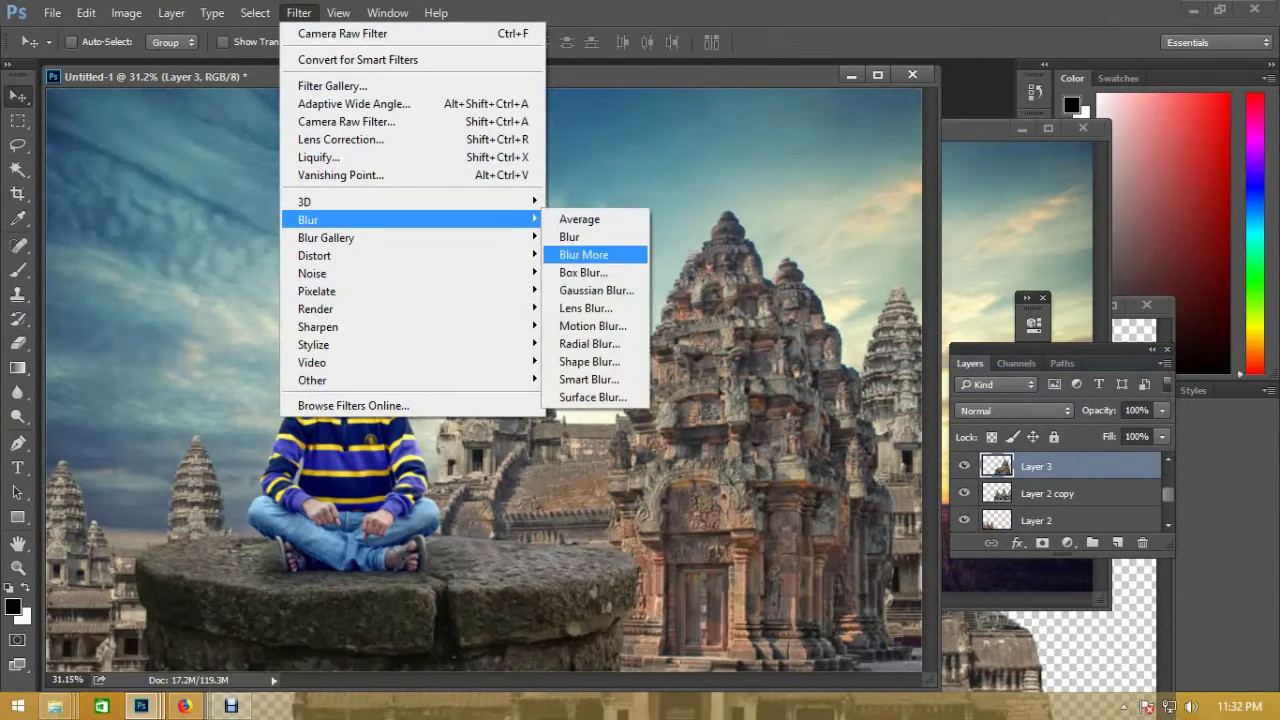
left_click(596, 290)
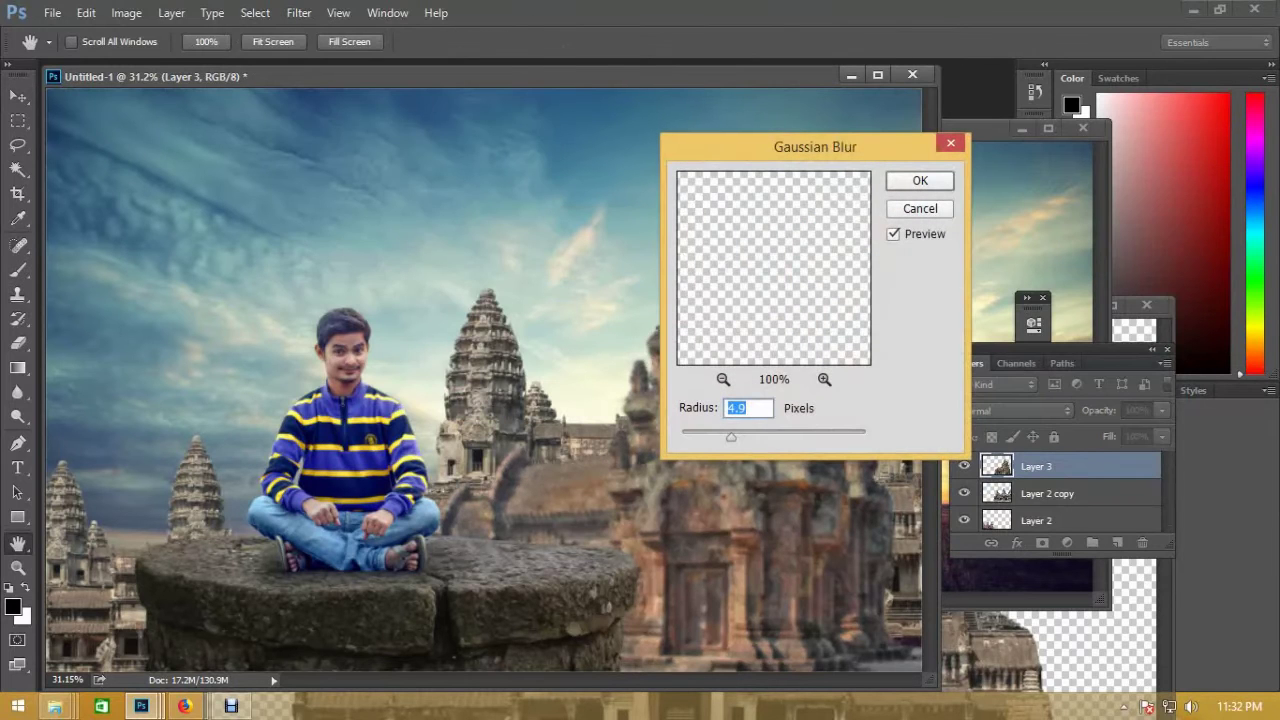
left_click_drag(815, 146, 1018, 133)
type("8.4")
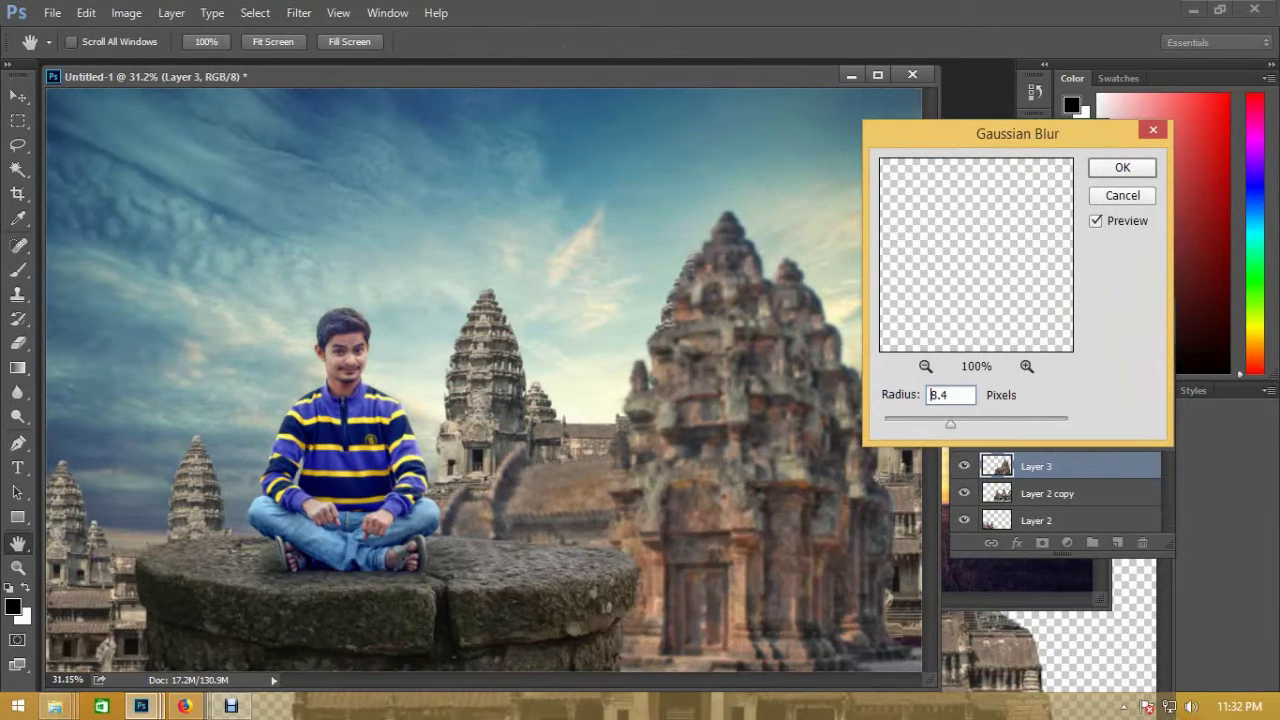
key("Return")
right_click(206, 484)
left_click(240, 495)
- Scale the Layer 2 copy temple to 94.44% and shift it slightly left and down
key("ctrl+z")
key("ctrl+minus")
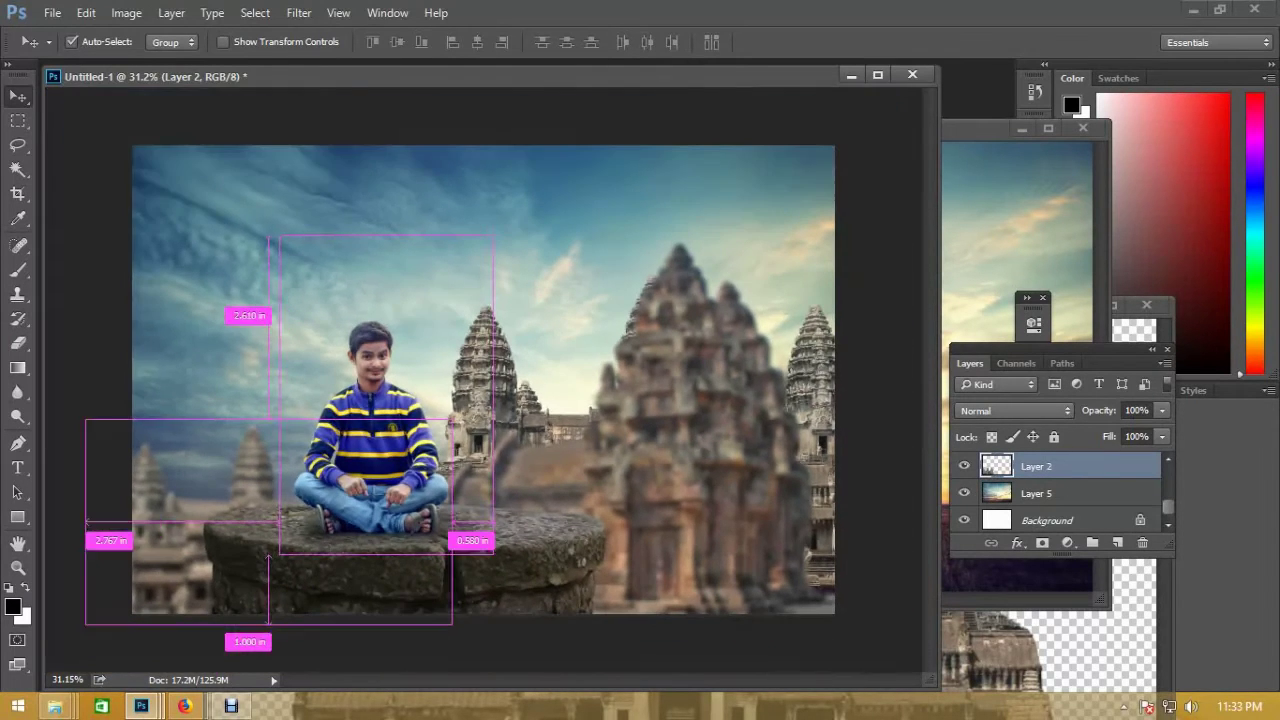
right_click(494, 384)
left_click(544, 416)
right_click(494, 384)
left_click(557, 395)
key("ctrl+t")
left_click_drag(393, 275, 409, 286)
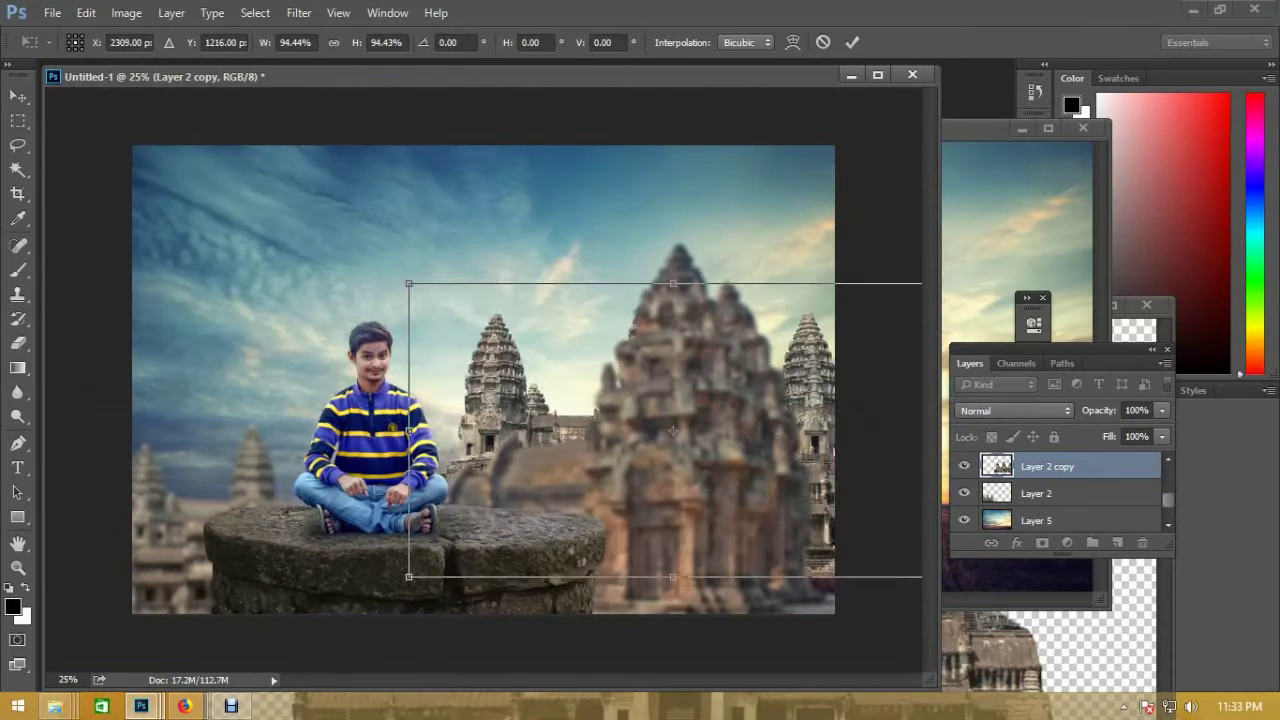
left_click_drag(684, 360, 645, 355)
left_click_drag(635, 428, 638, 436)
key("Return")
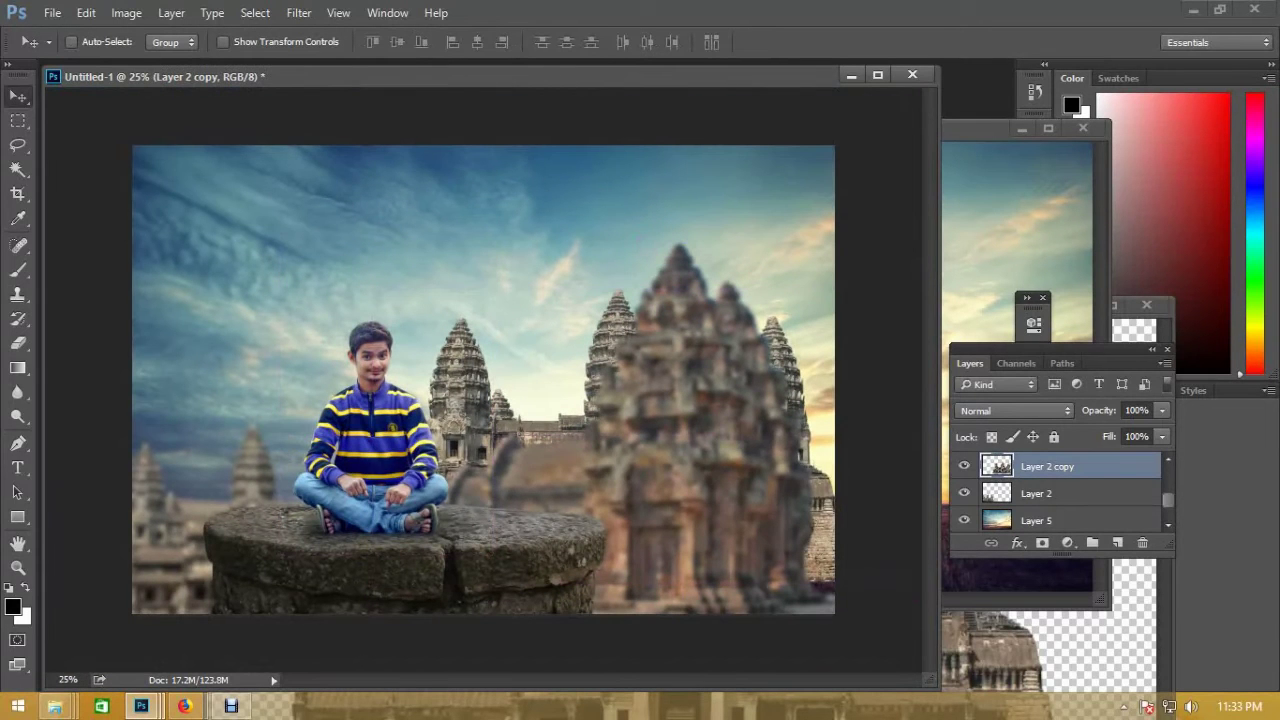
- Select Layer 1 and flare the pedestal's base wider by pulling its bottom corners outward
right_click(365, 425)
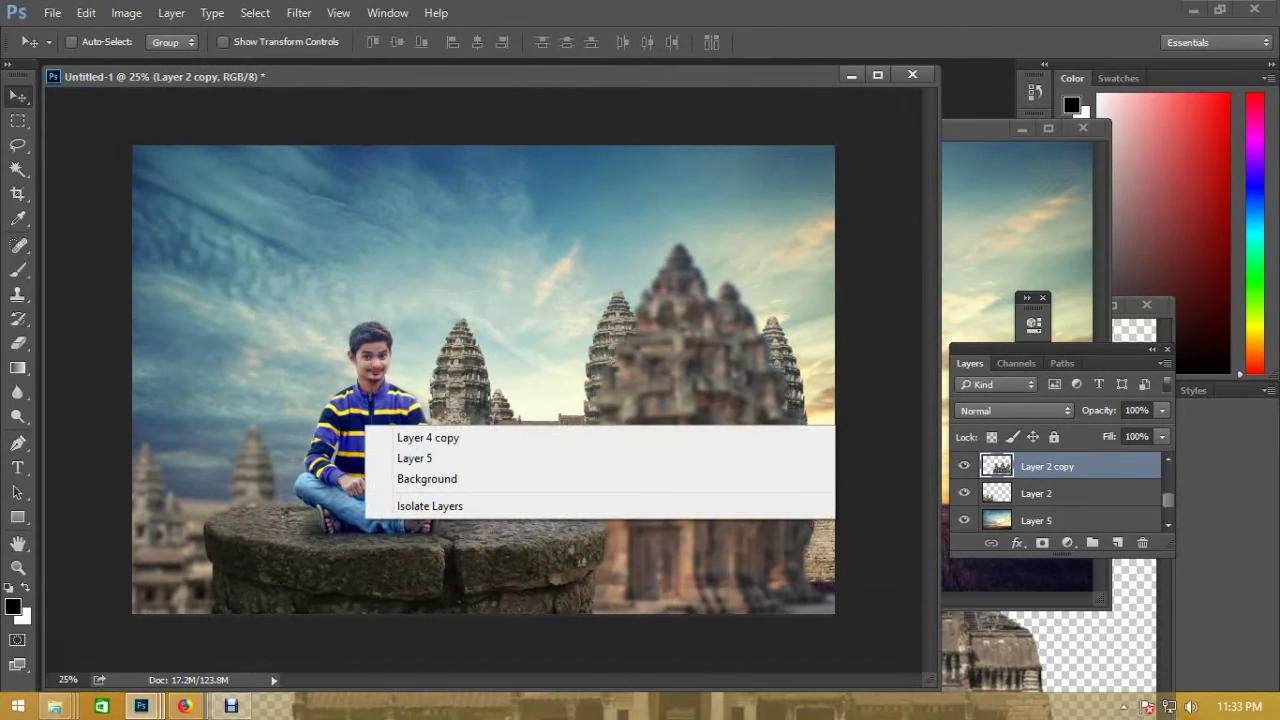
left_click(430, 436)
right_click(494, 444)
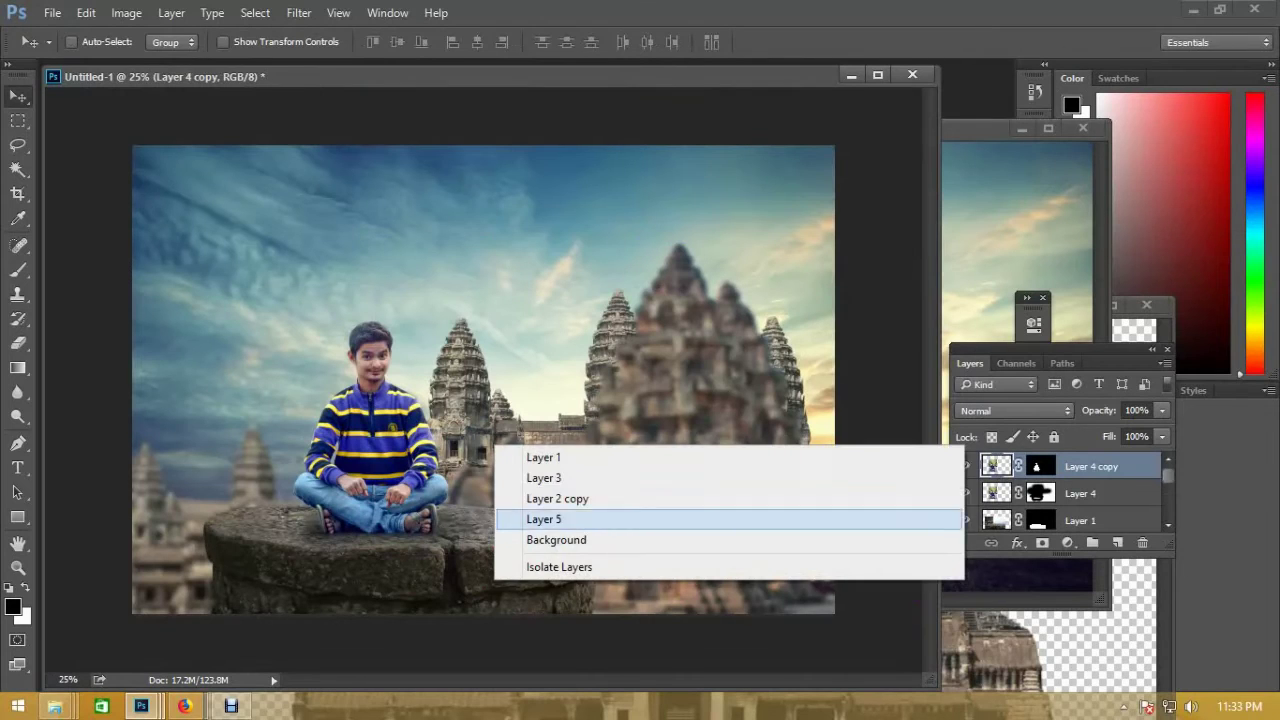
left_click(530, 451)
key("ctrl+t")
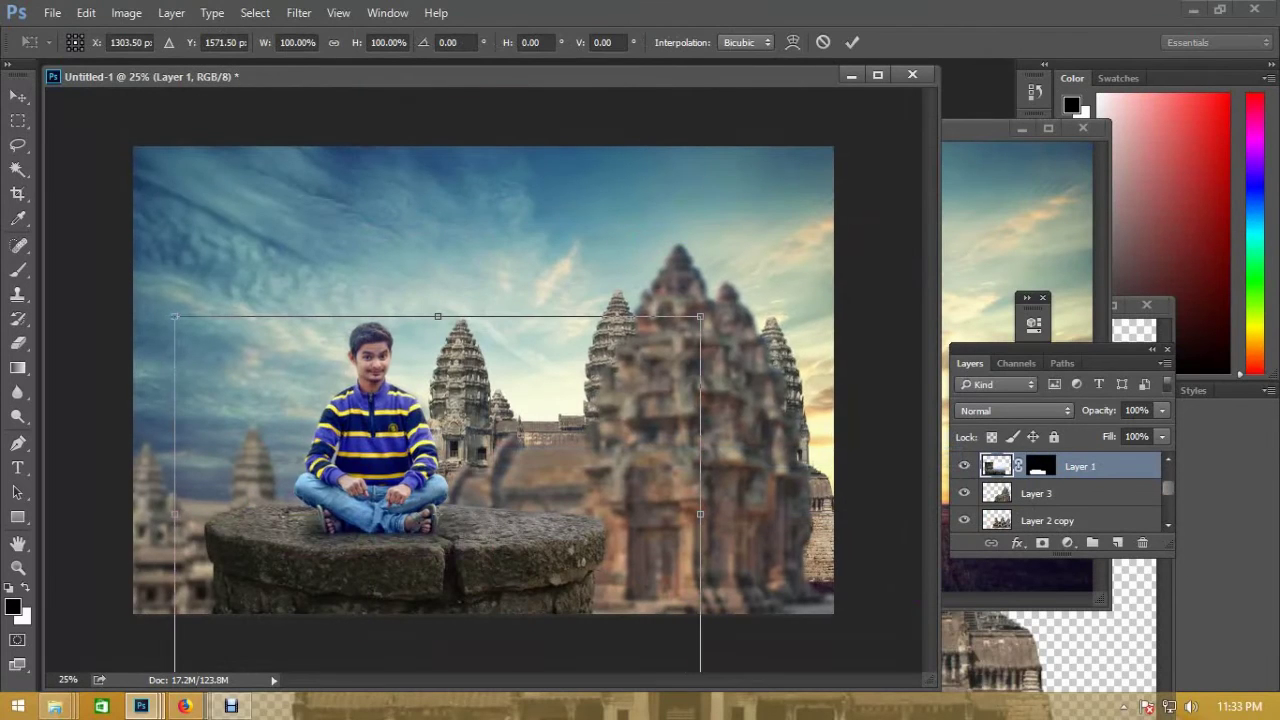
key("ctrl+minus")
left_click_drag(592, 545, 606, 544)
left_click_drag(329, 545, 299, 560)
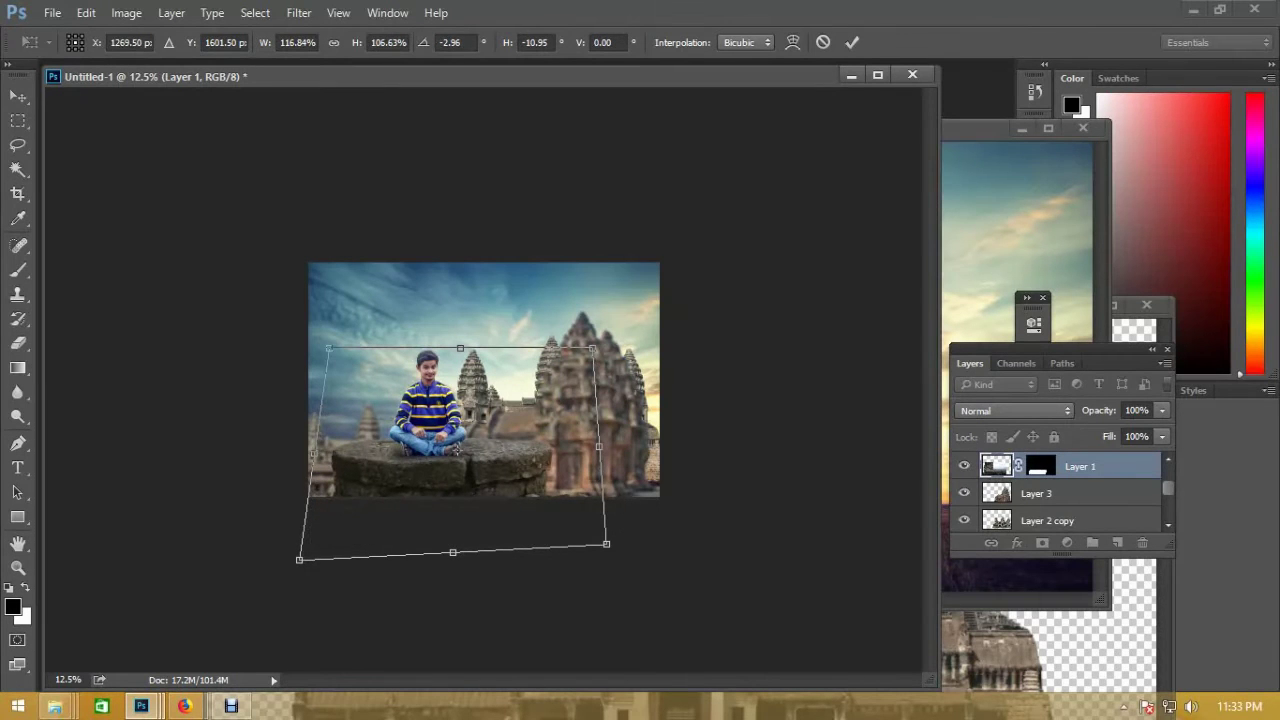
left_click_drag(606, 544, 617, 560)
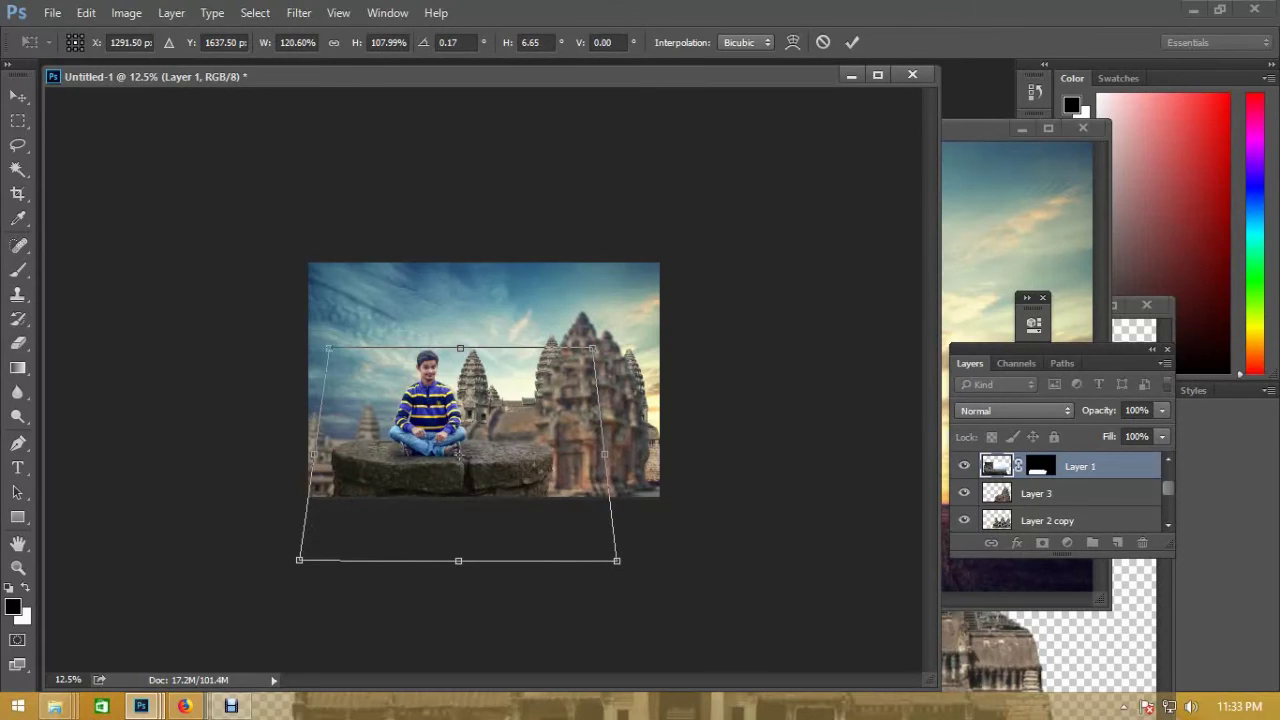
key("Return")
- Rotate the pedestal about -1.4° and scale it to 95.58%
key("ctrl+plus")
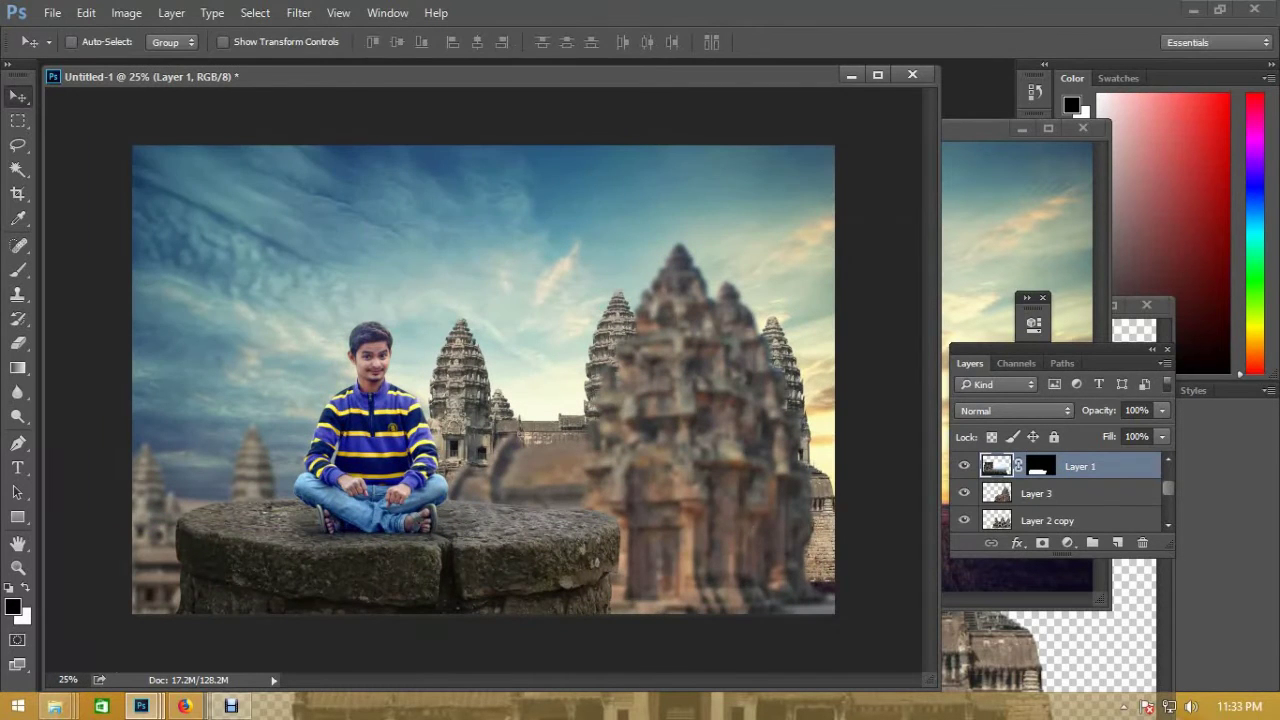
key("ctrl+t")
left_click_drag(775, 560, 771, 565)
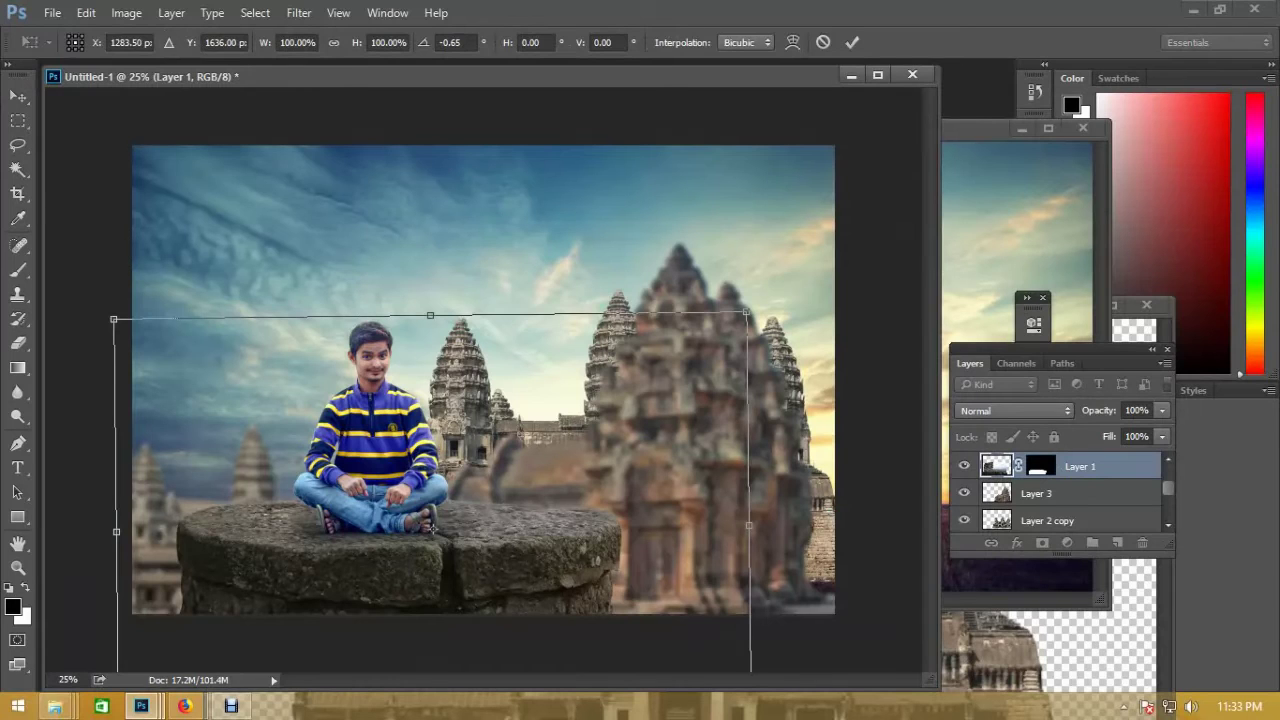
left_click_drag(745, 314, 732, 324)
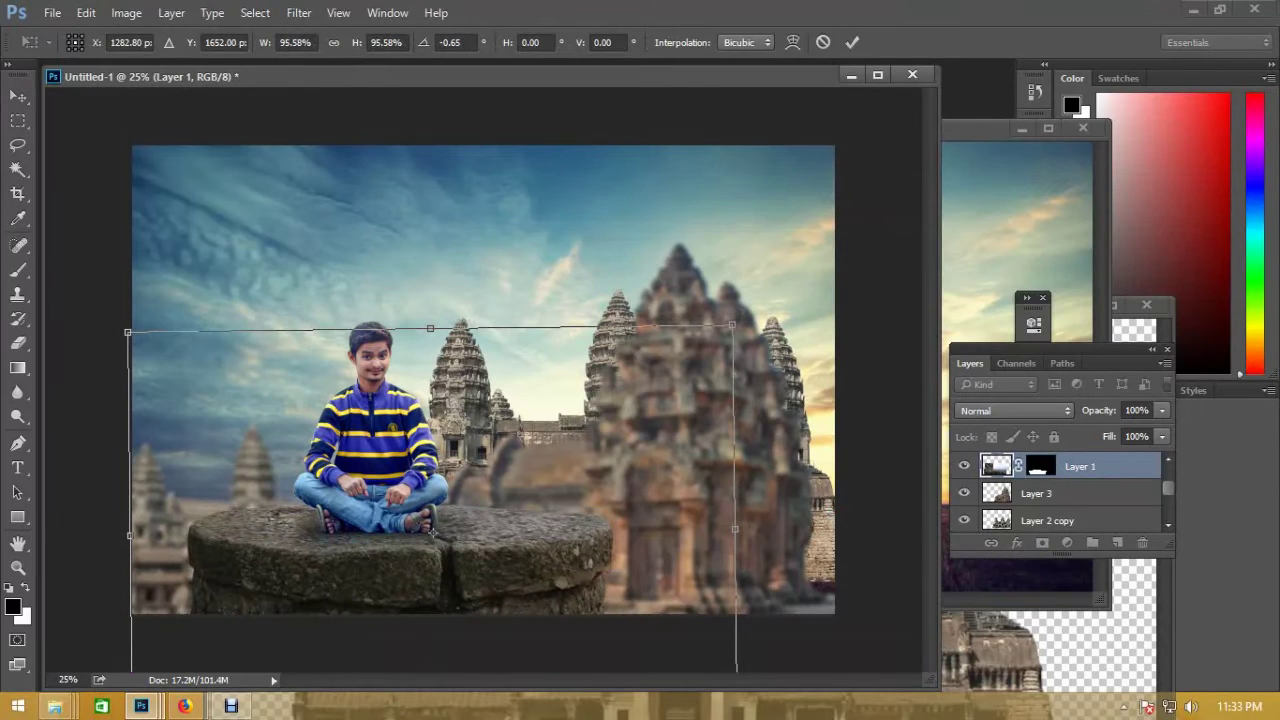
left_click_drag(875, 360, 868, 392)
key("Return")
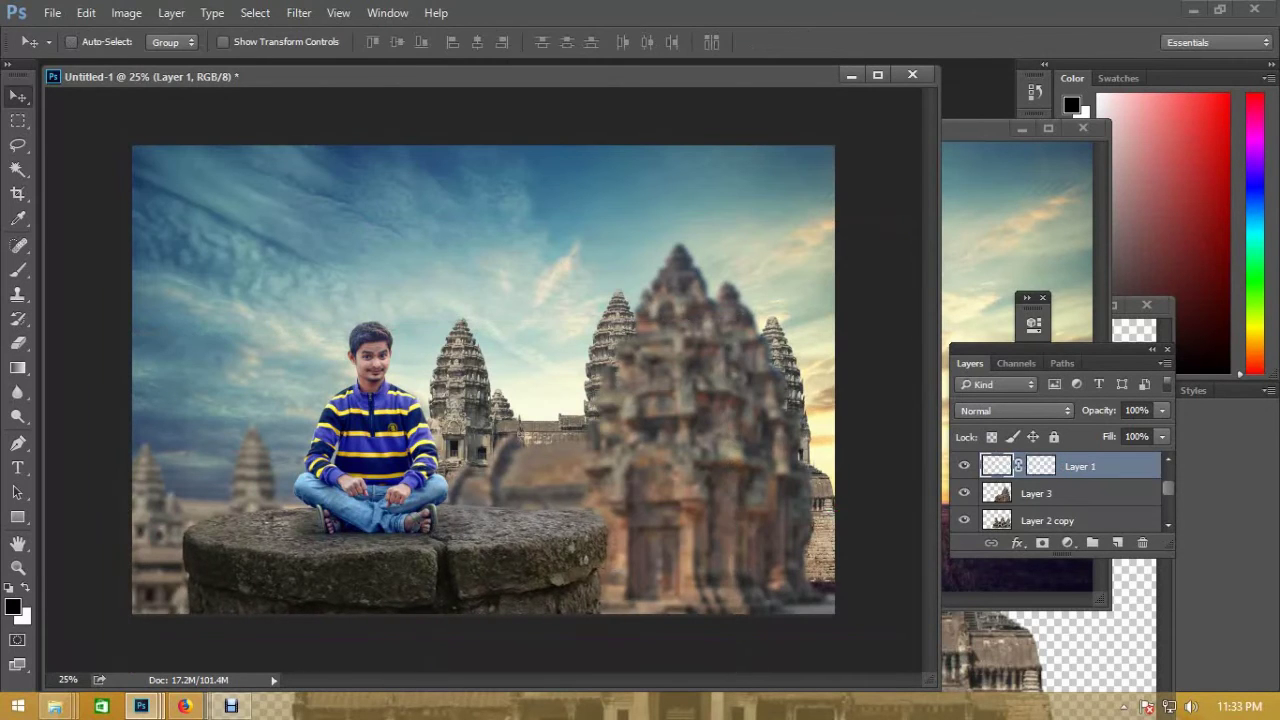
scroll(487, 401, "up", 1)
key("ctrl+minus")
- Enlarge the boy (Layer 4 copy and Layer 4 together) to about 102%
right_click(406, 428)
left_click(450, 440)
left_click(493, 398, "shift")
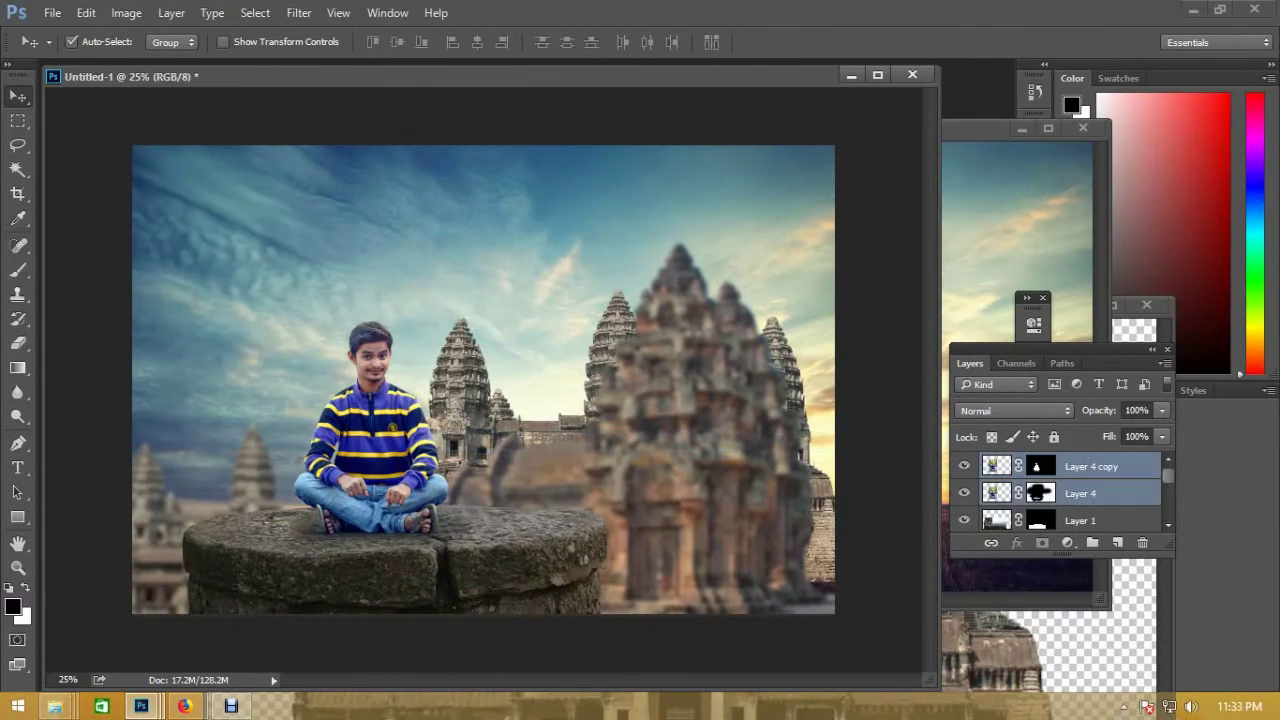
key("ctrl+t")
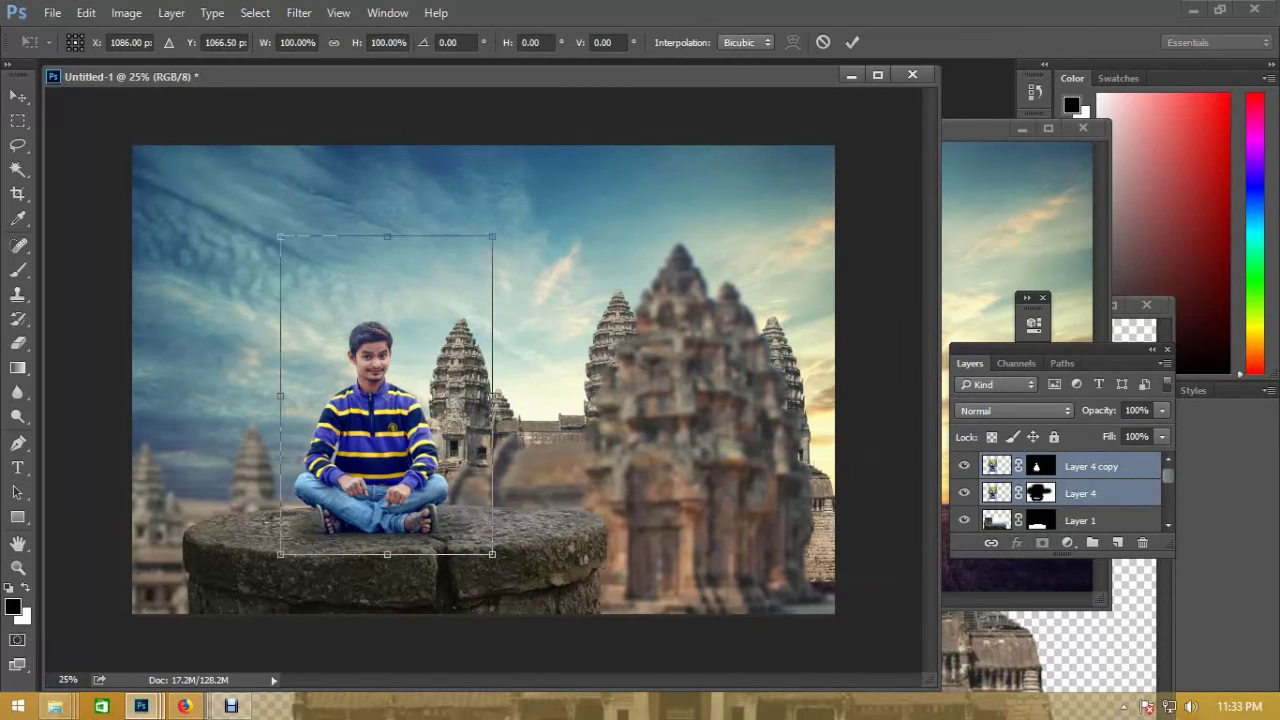
left_click_drag(492, 237, 500, 214)
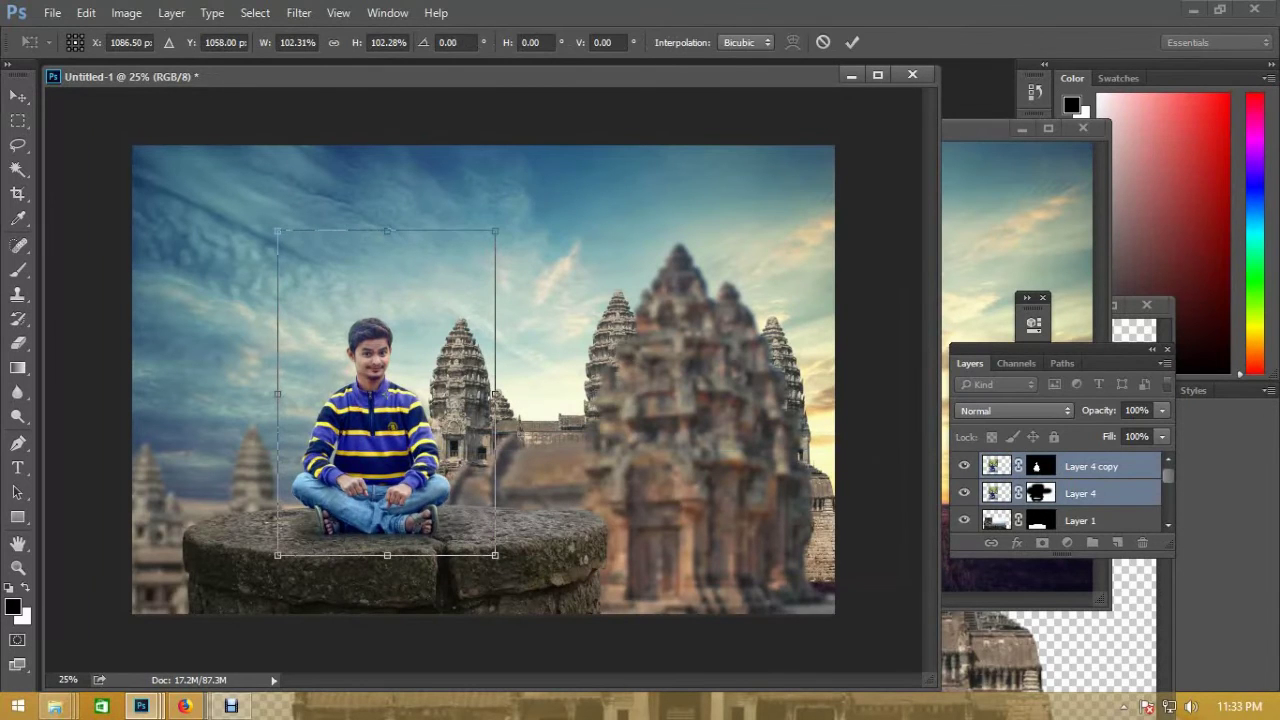
key("Return")
- Move the Layer 5 sky slightly up and left, keeping its original orientation
right_click(514, 266)
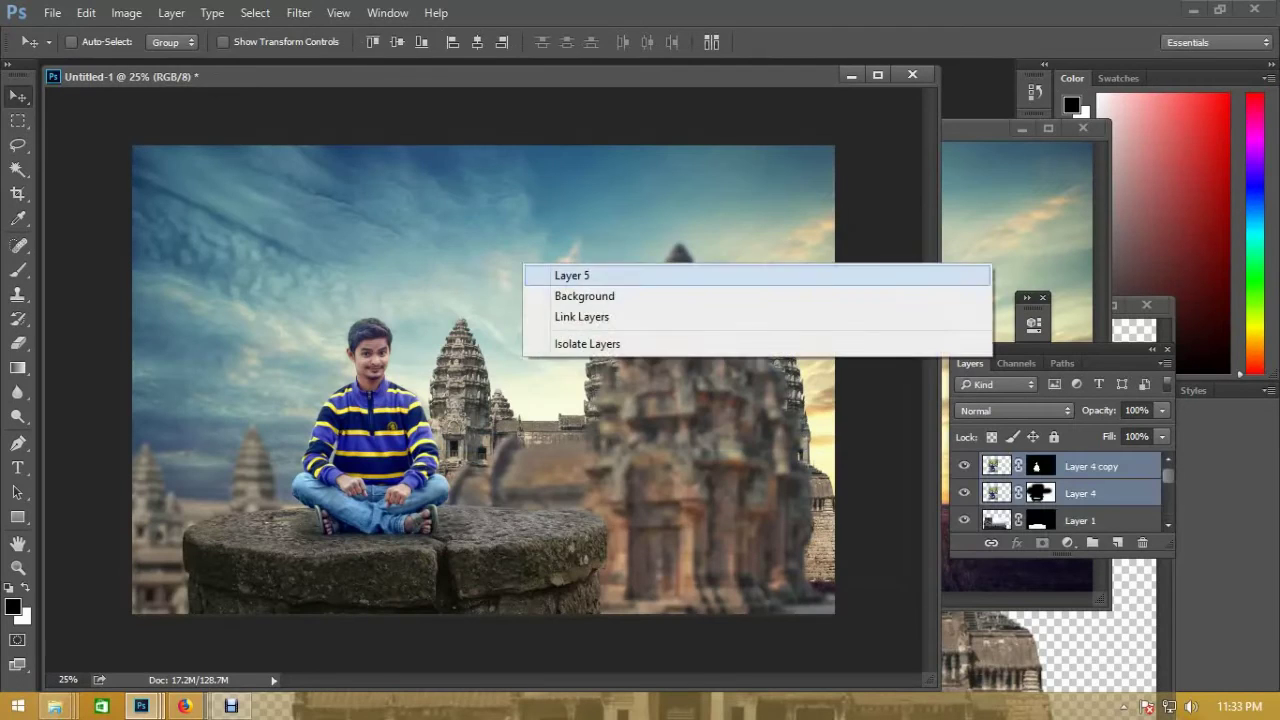
left_click(540, 271)
key("ctrl+t")
right_click(537, 270)
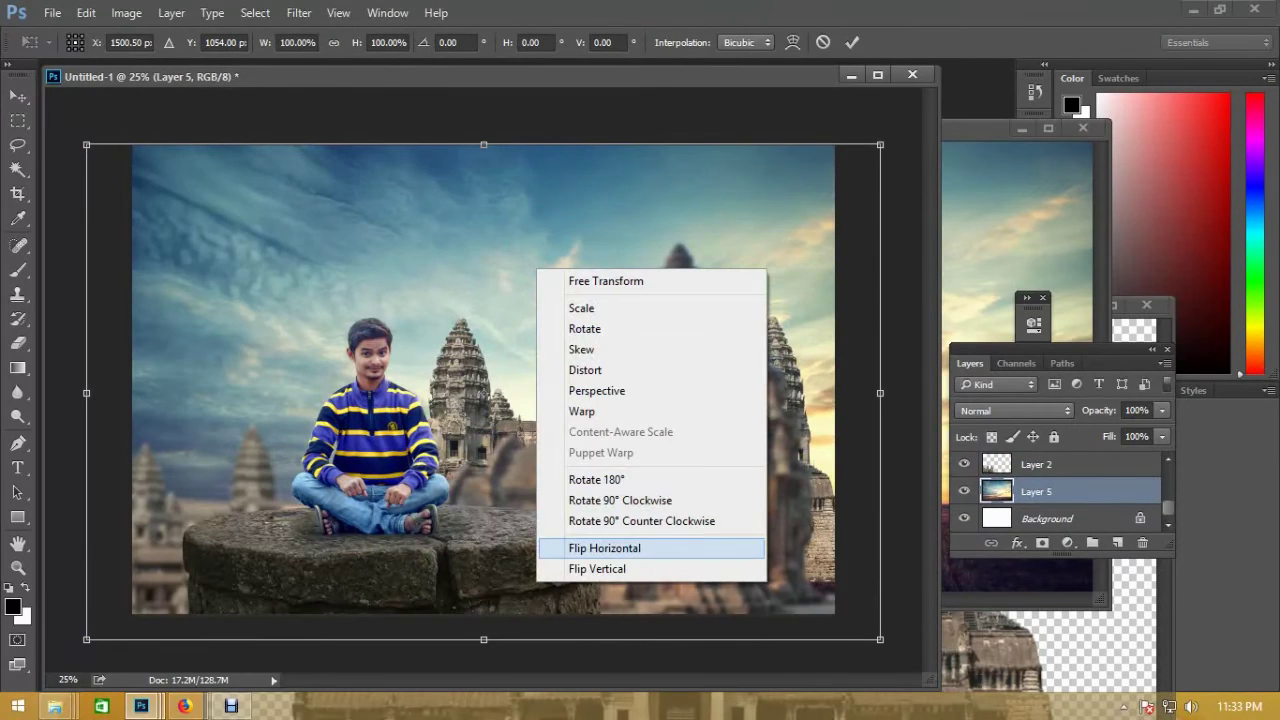
left_click(604, 548)
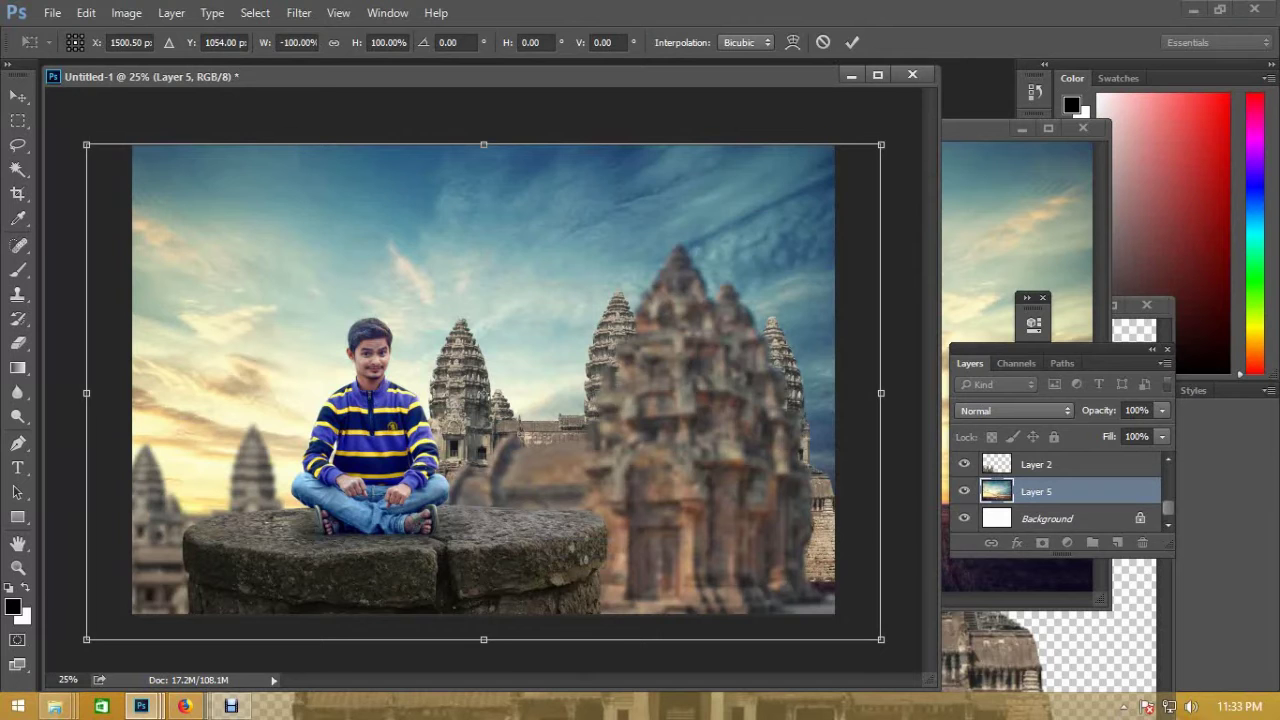
right_click(610, 133)
left_click(650, 411)
left_click_drag(678, 389, 660, 378)
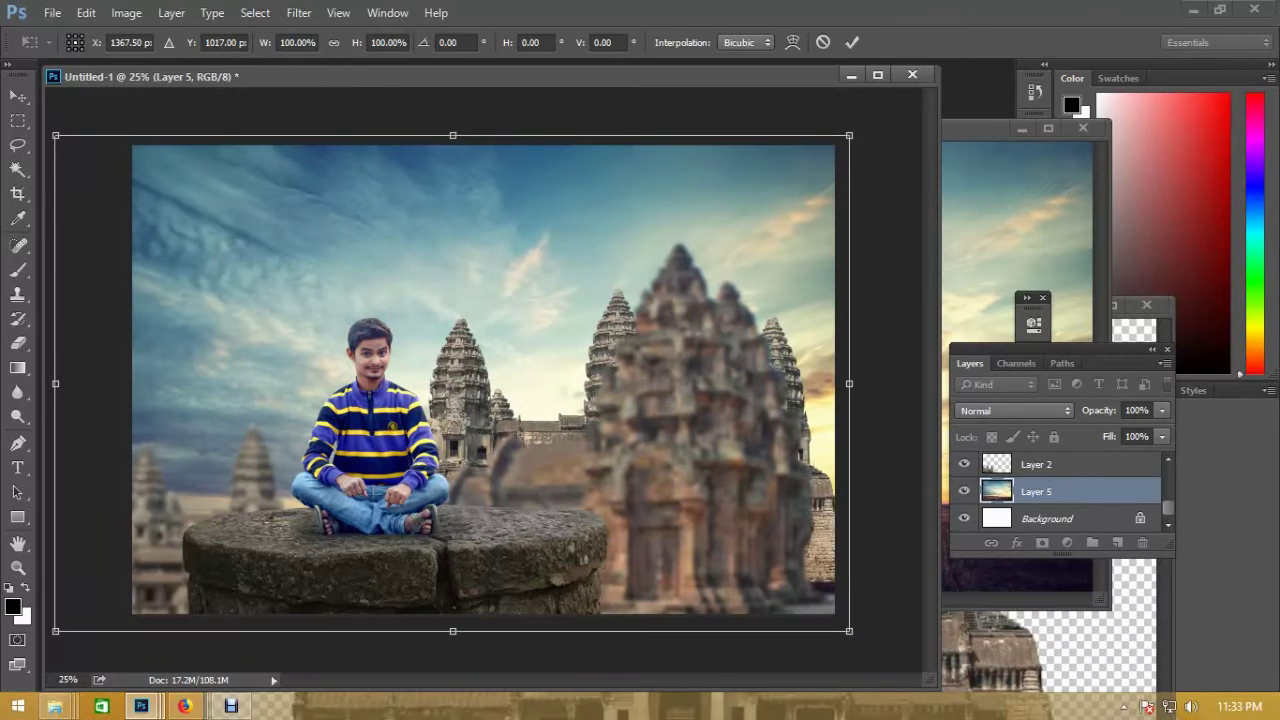
key("Return")
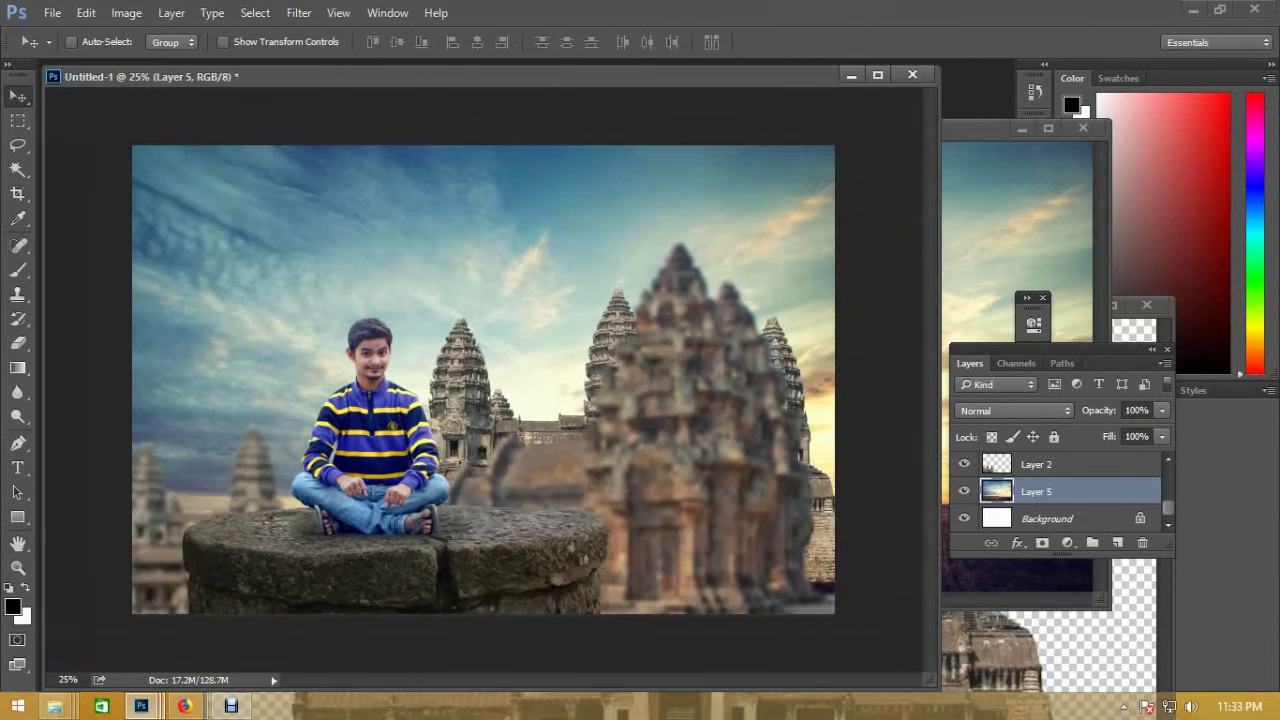
scroll(1060, 492, "up", 1)
scroll(1060, 492, "up", 2)
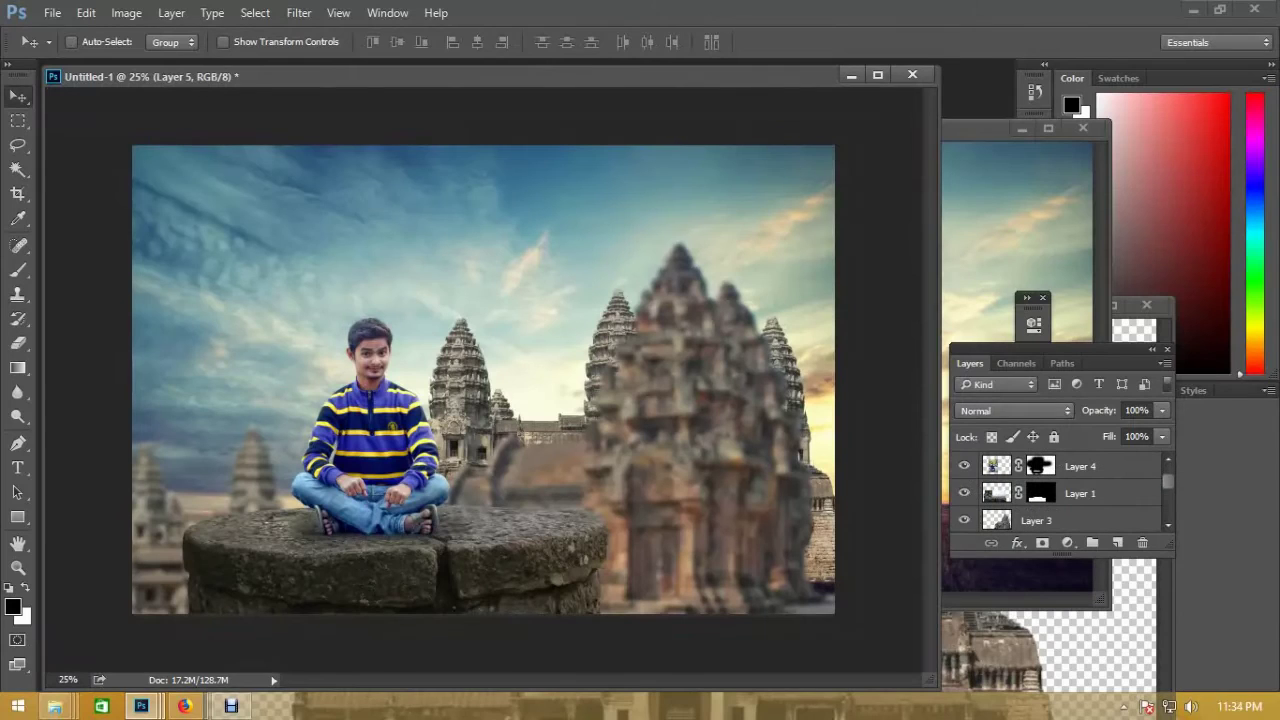
- On a new layer above the pedestal, paint a black dab and stretch it flat under the boy's legs
left_click(1080, 493)
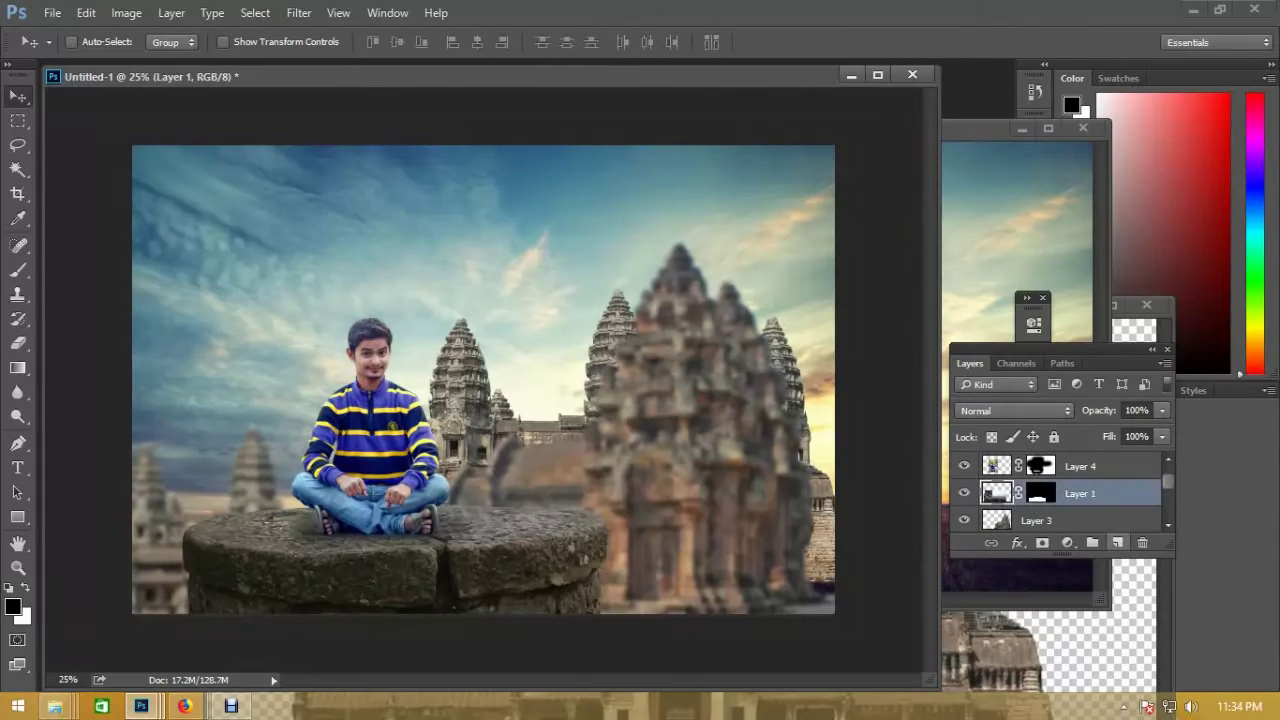
key("ctrl+shift+alt+n")
key("b")
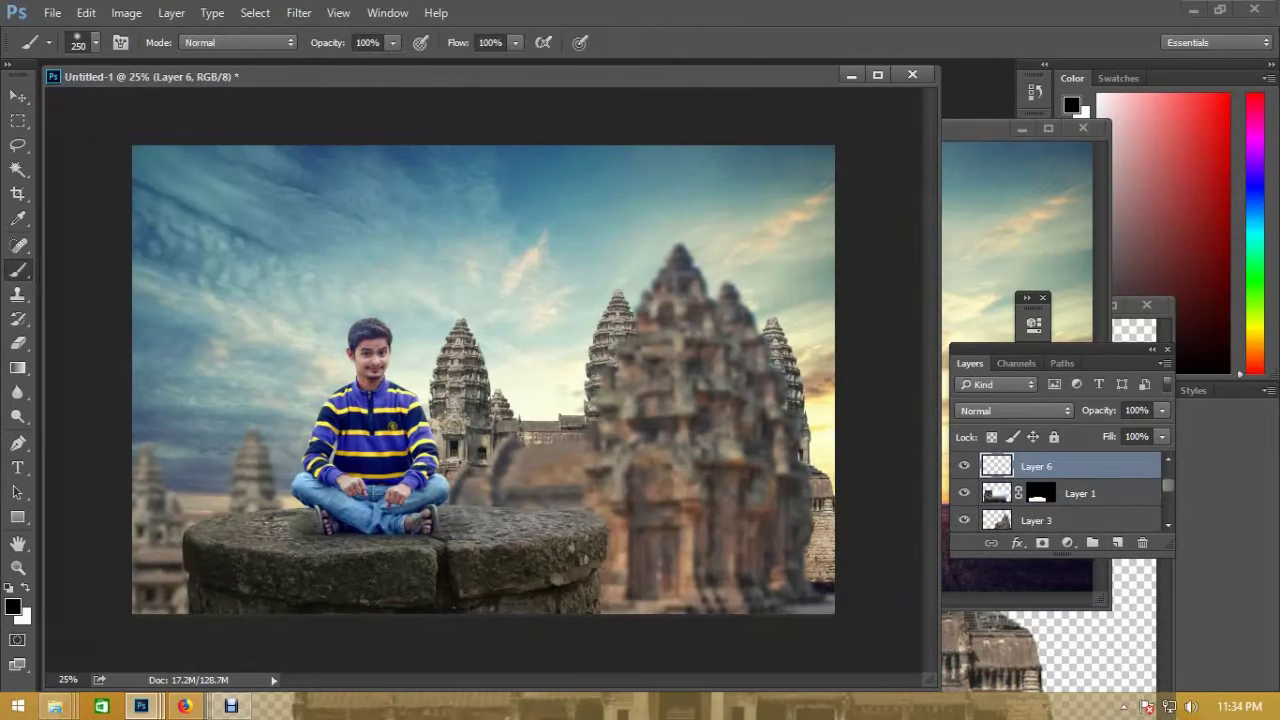
left_click(509, 514)
key("ctrl+t")
mouse_move(509, 514)
left_mouse_down()
mouse_move(372, 508)
mouse_move(595, 510)
left_mouse_up()
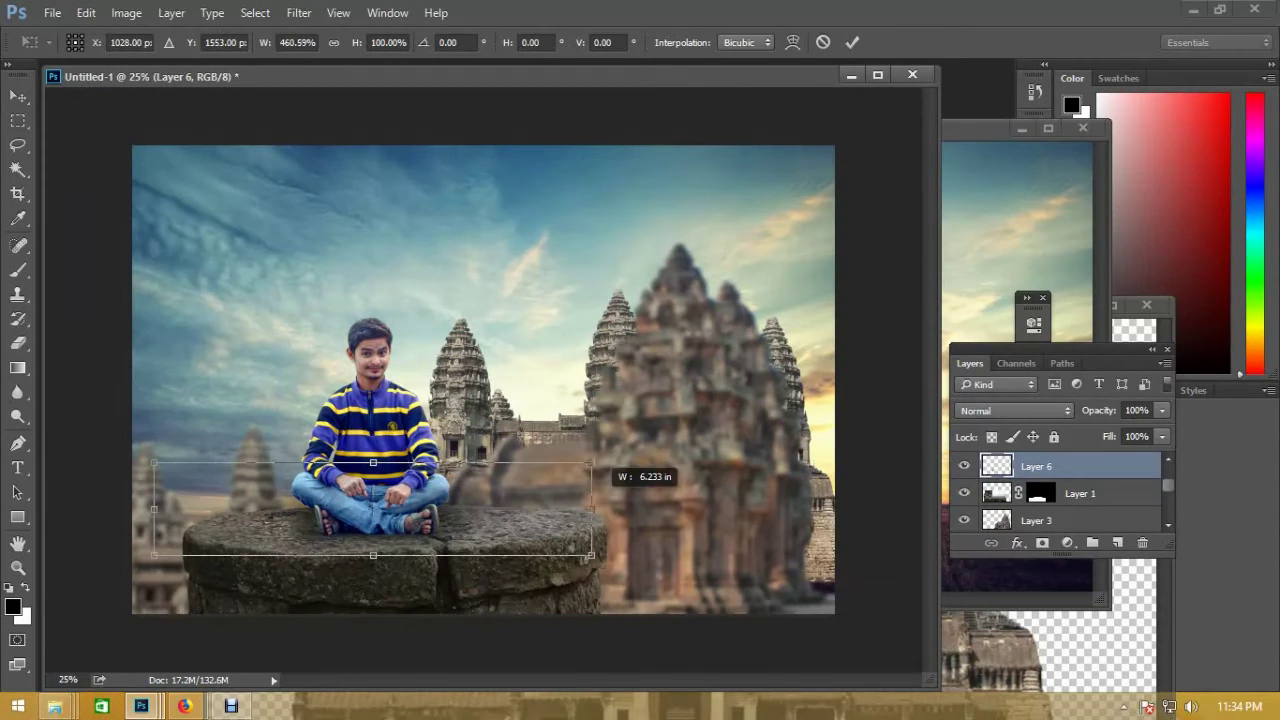
left_click_drag(372, 508, 373, 522)
left_click_drag(372, 476, 372, 531)
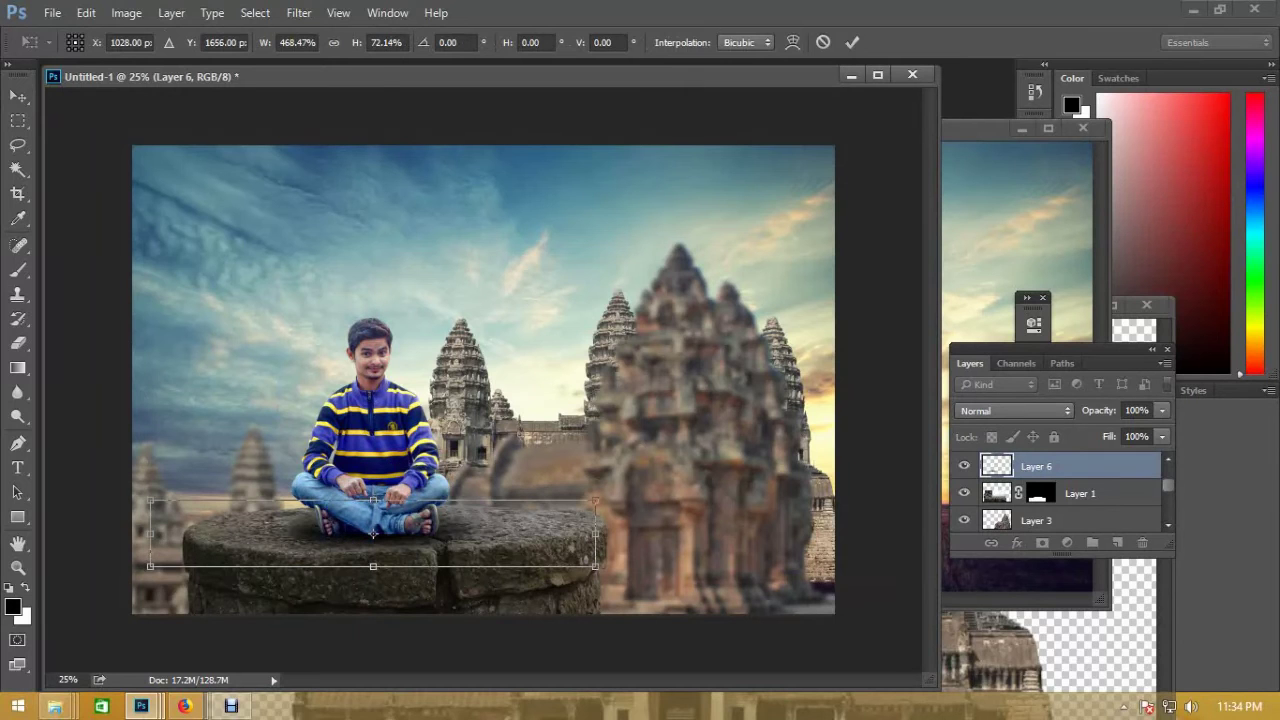
mouse_move(595, 531)
left_mouse_down("alt")
mouse_move(681, 510)
mouse_move(688, 348)
left_mouse_up("alt")
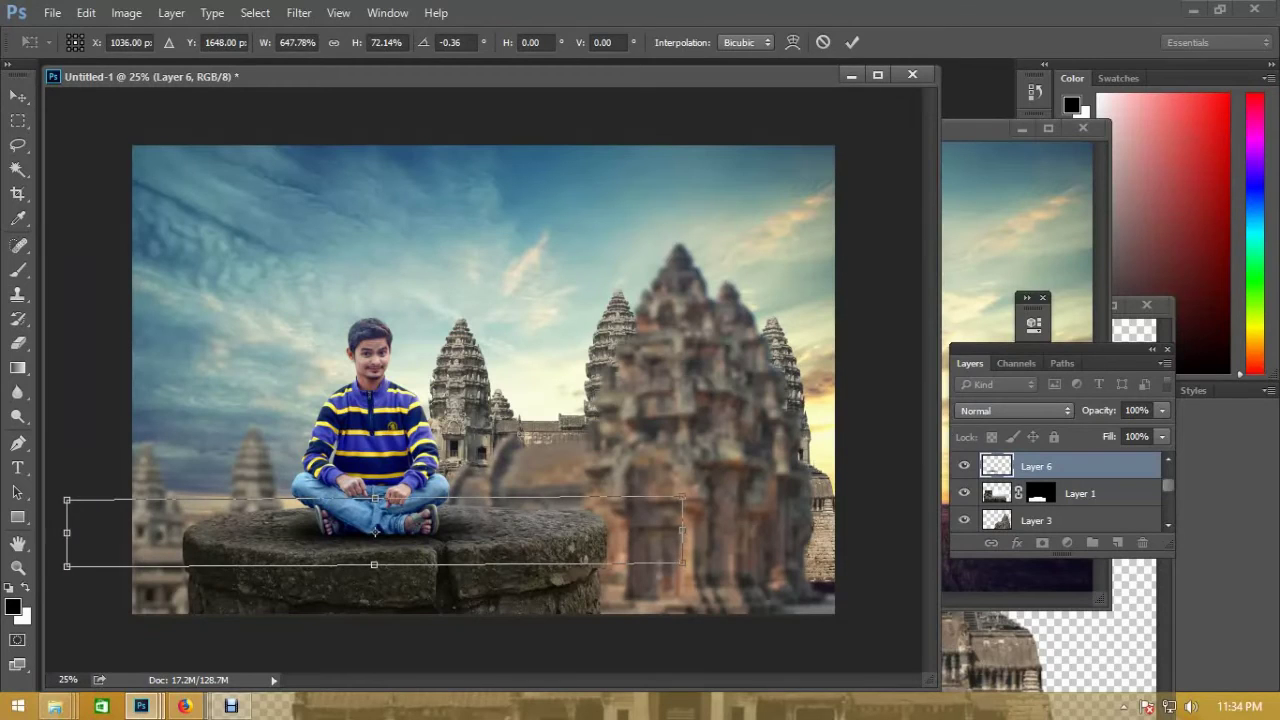
key("Return")
- Set the shadow layer's opacity to 50%
type("80")
key("Return")
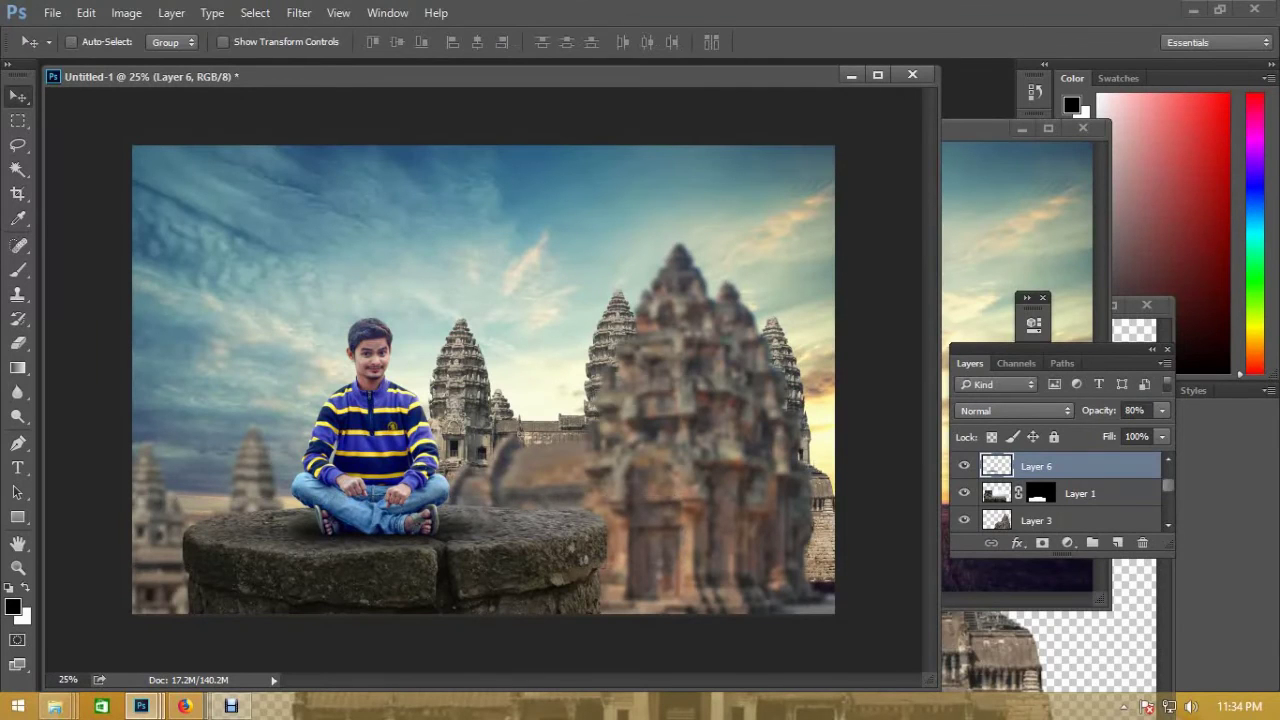
type("50")
key("Return")
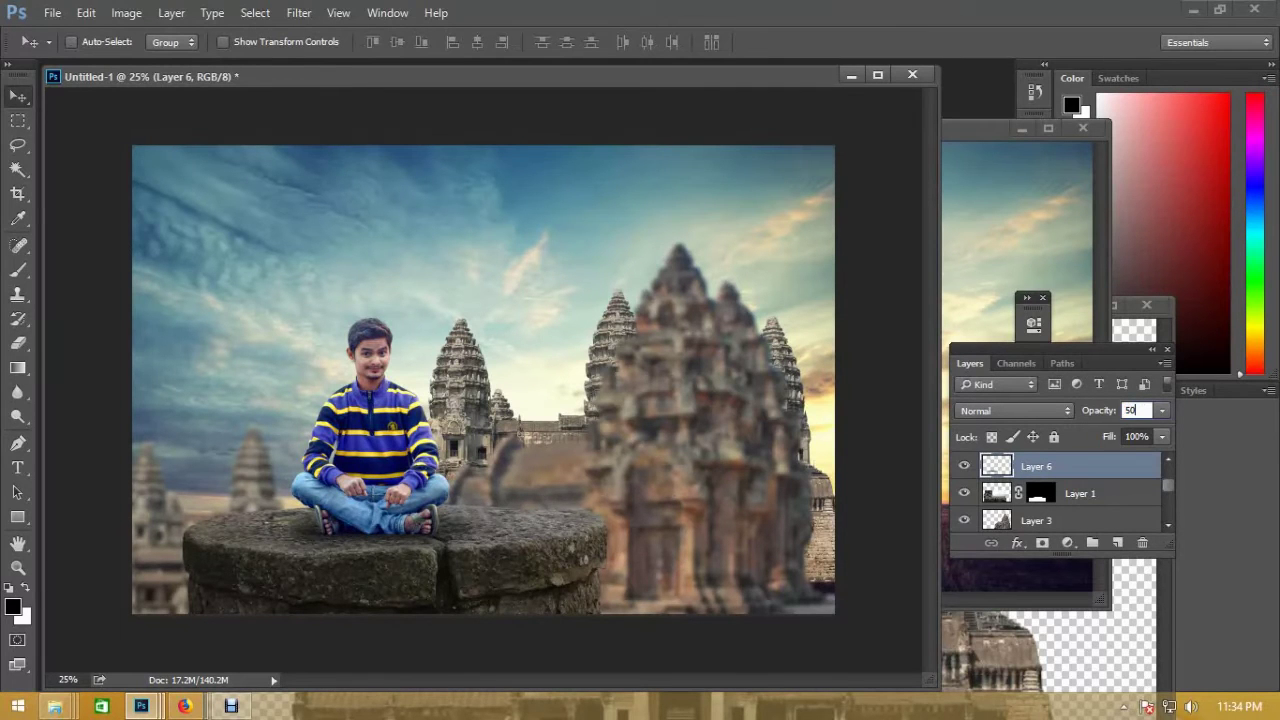
- Drag the lens-flare image from the Double Exposure Effect folder into Untitled-1
key("ctrl+minus")
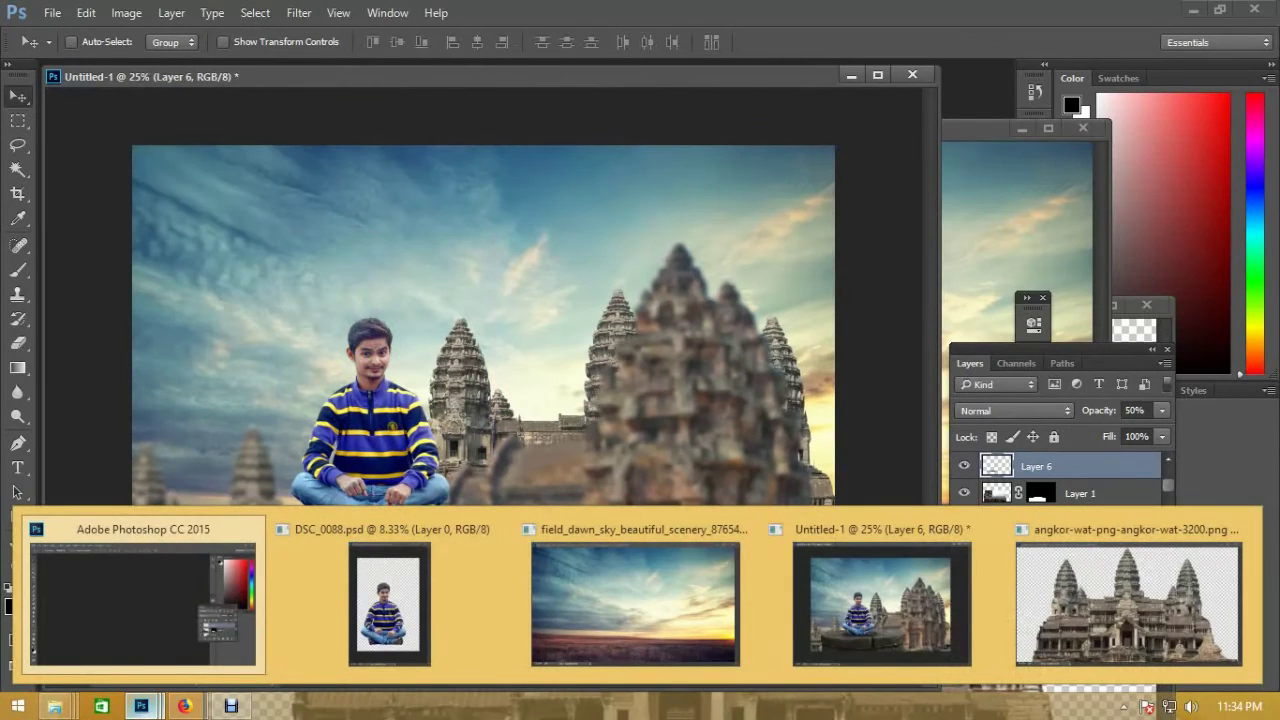
mouse_move(55, 706)
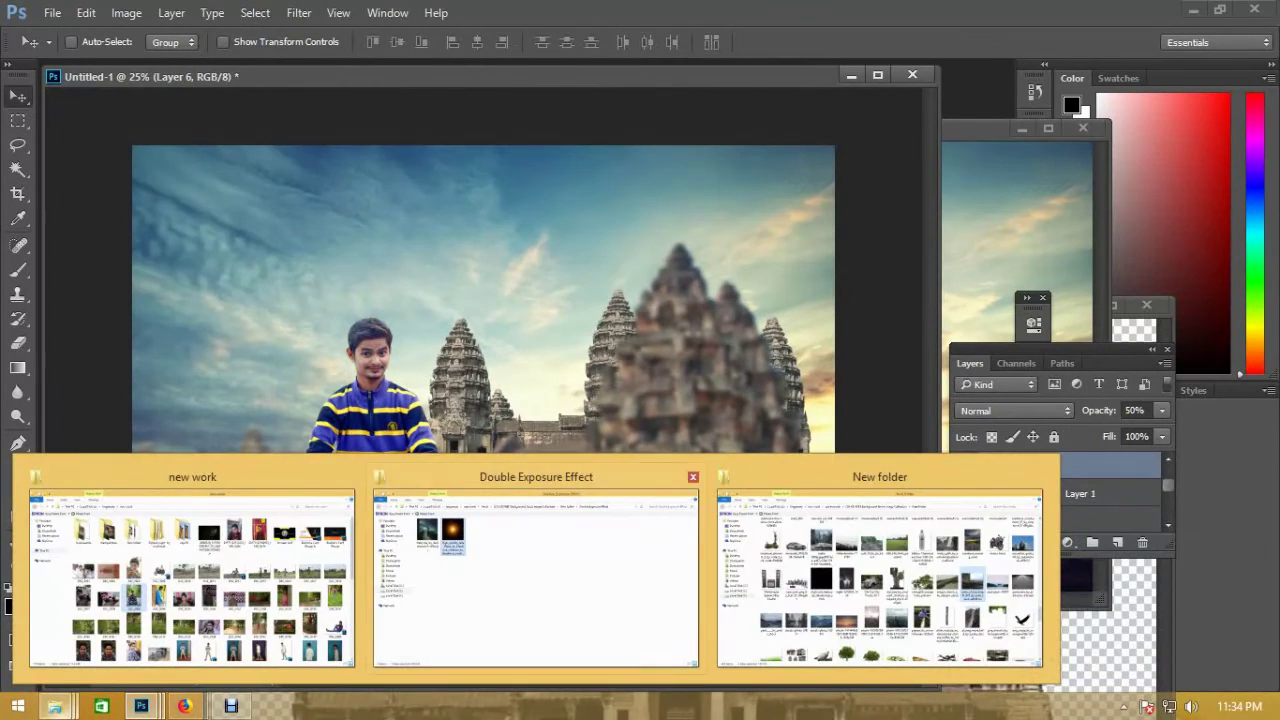
left_click(536, 575)
left_click_drag(312, 150, 338, 684)
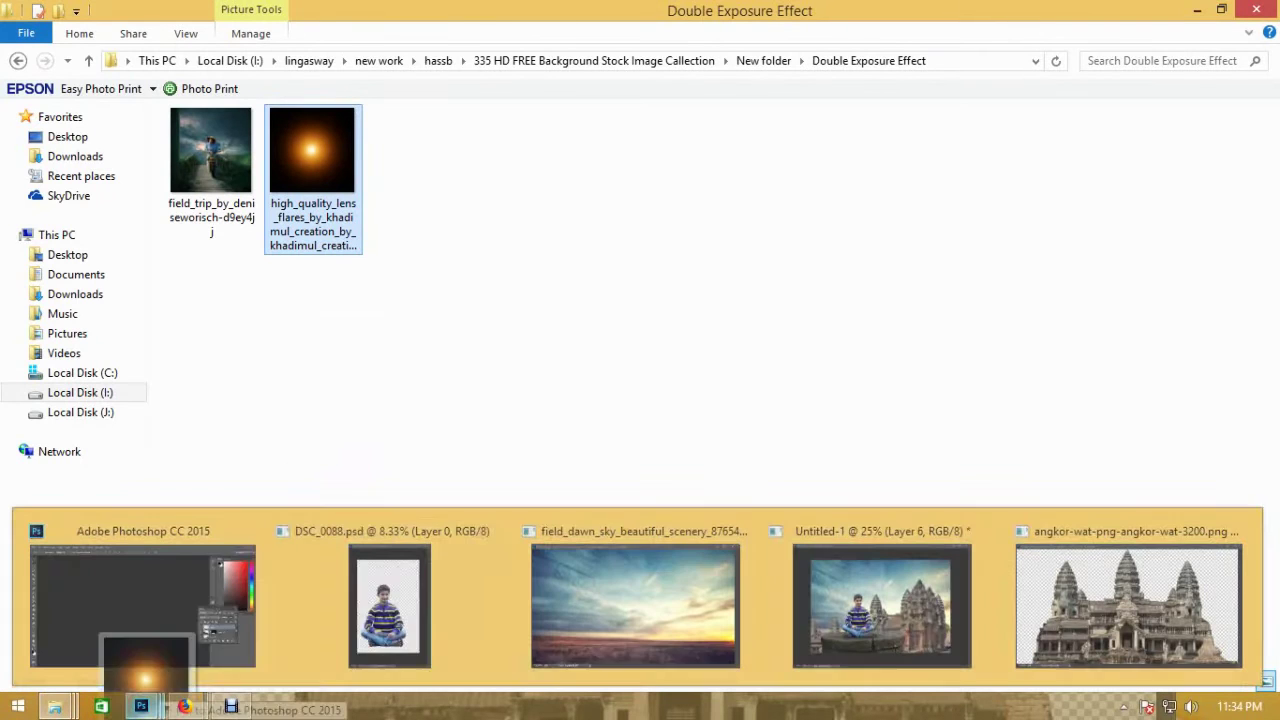
mouse_move(338, 684)
left_mouse_down()
mouse_move(900, 615)
mouse_move(483, 380)
left_mouse_up()
- Place the lens flare at the top of the layer stack in Screen blend mode
key("Return")
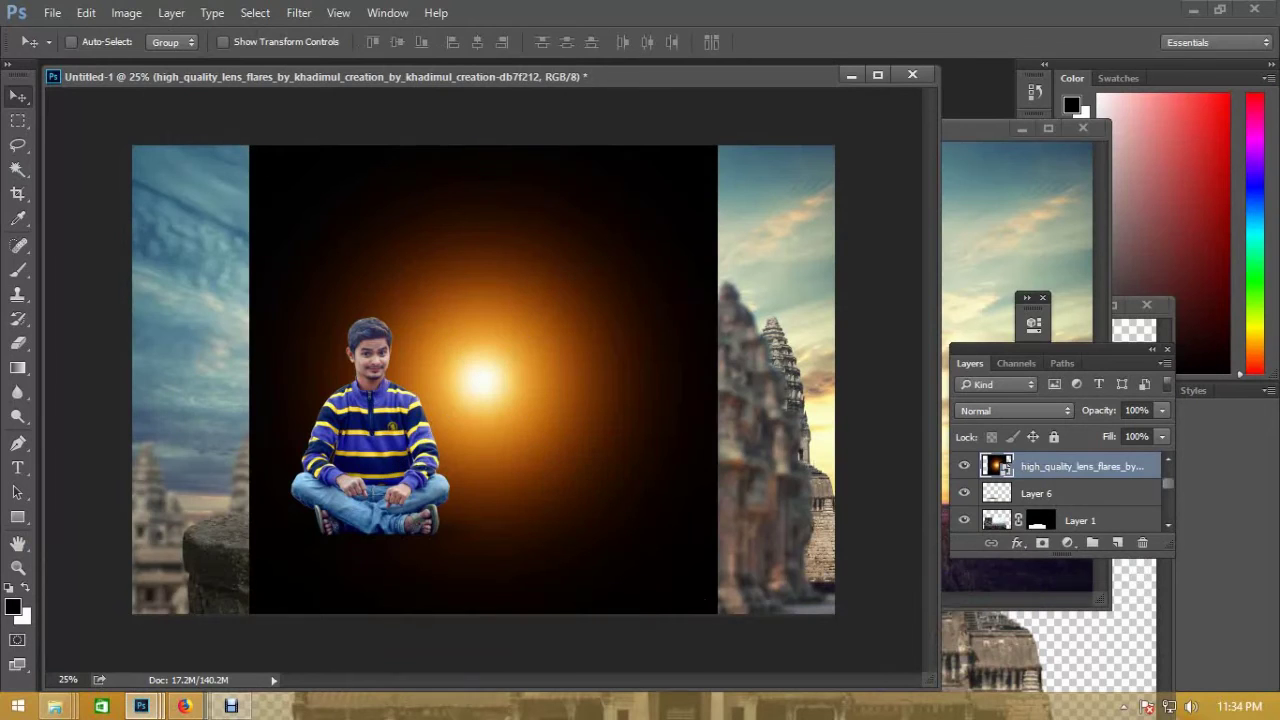
key("ctrl+bracketleft")
key("ctrl+bracketleft")
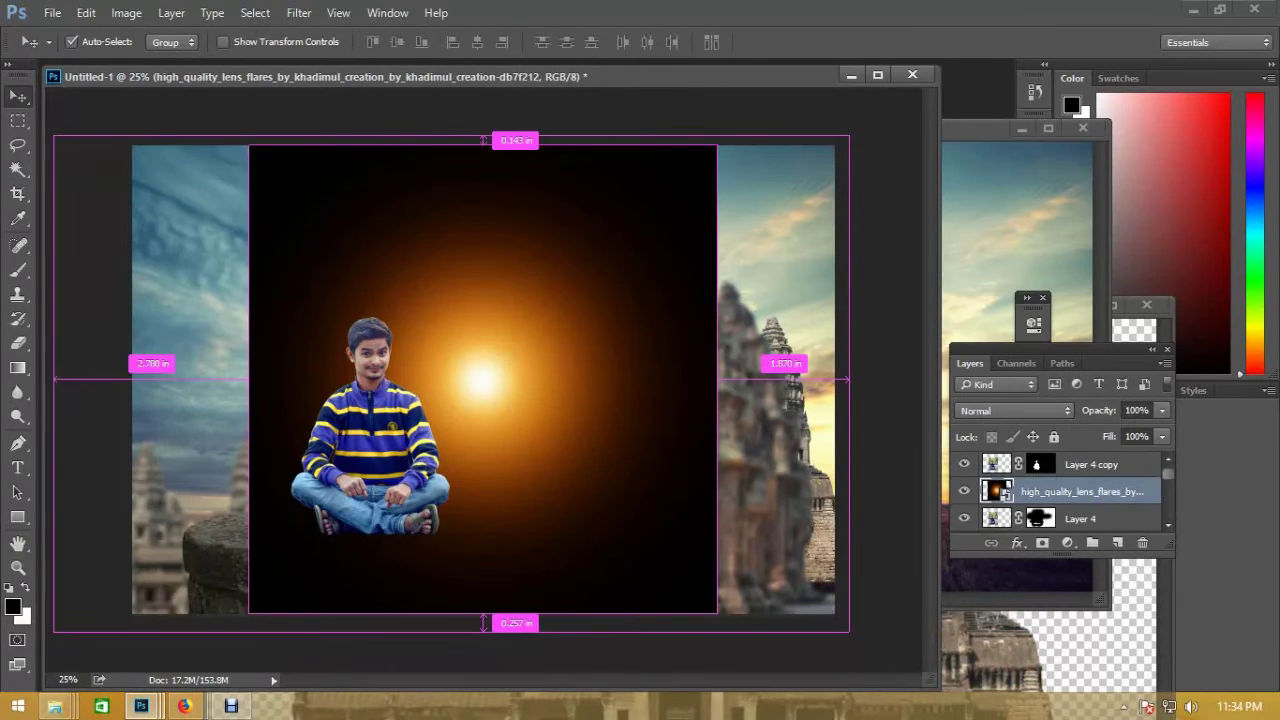
key("ctrl+bracketright")
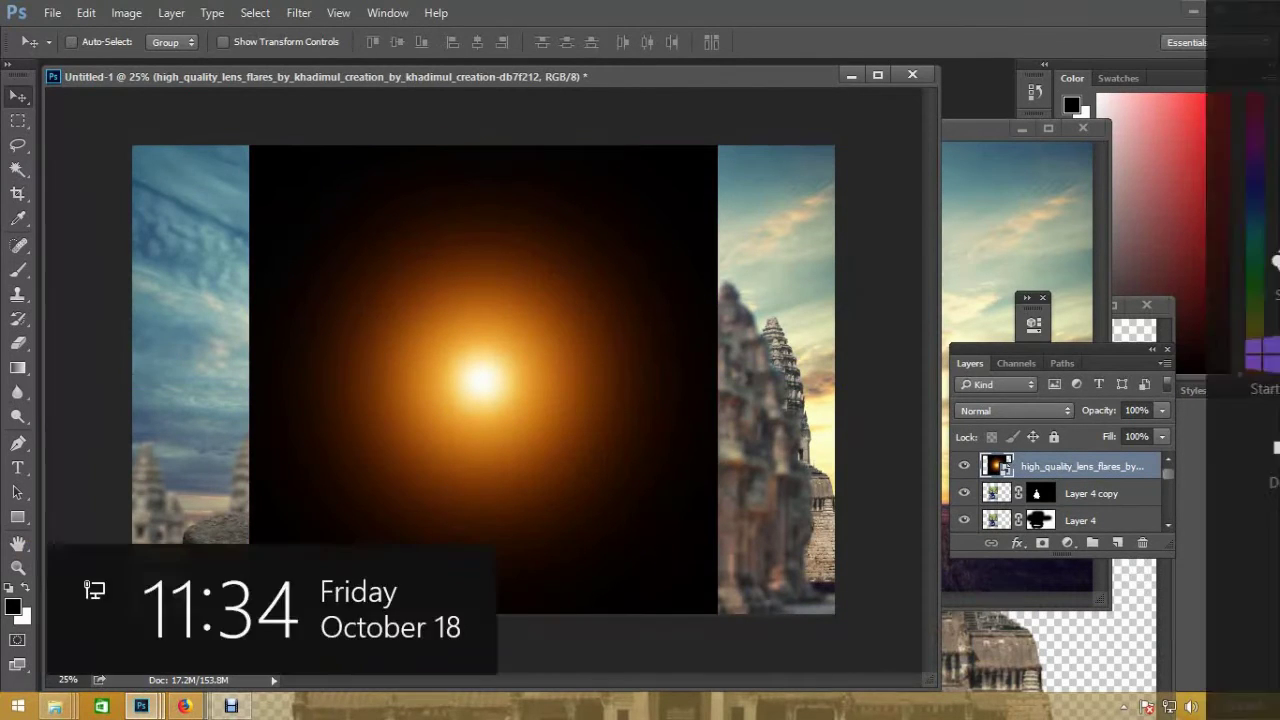
right_click(1042, 466)
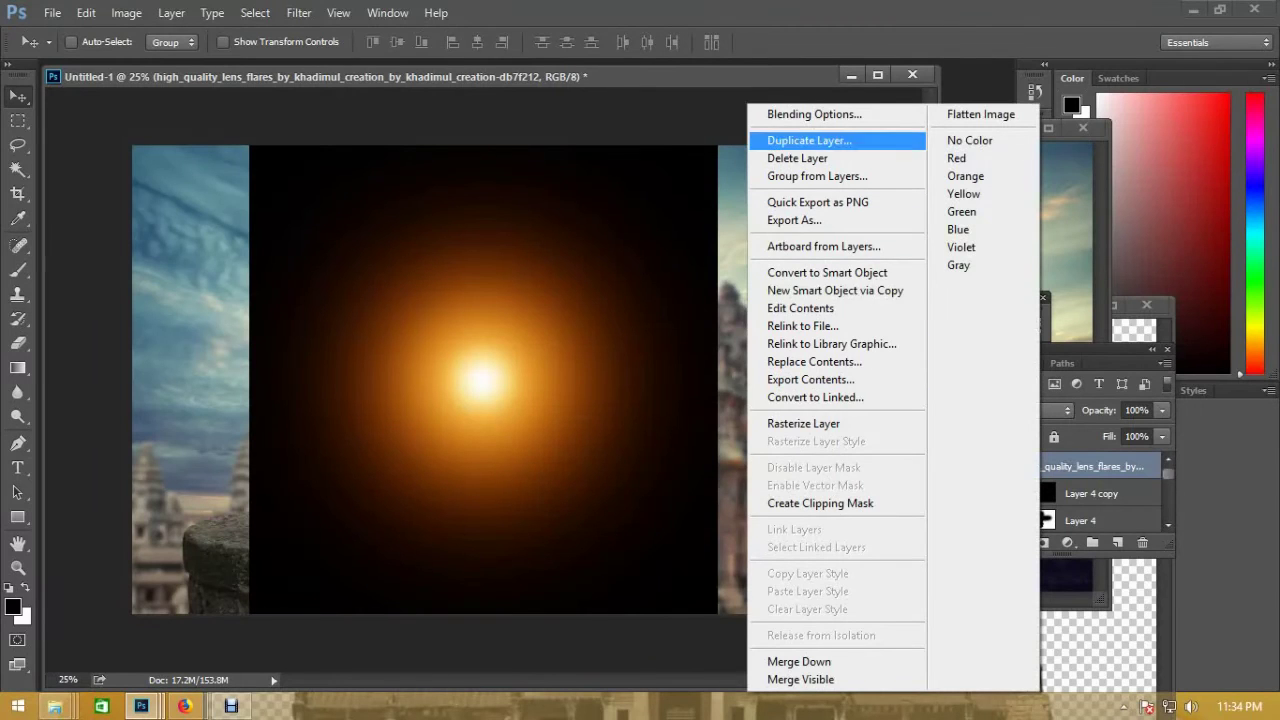
key("Escape")
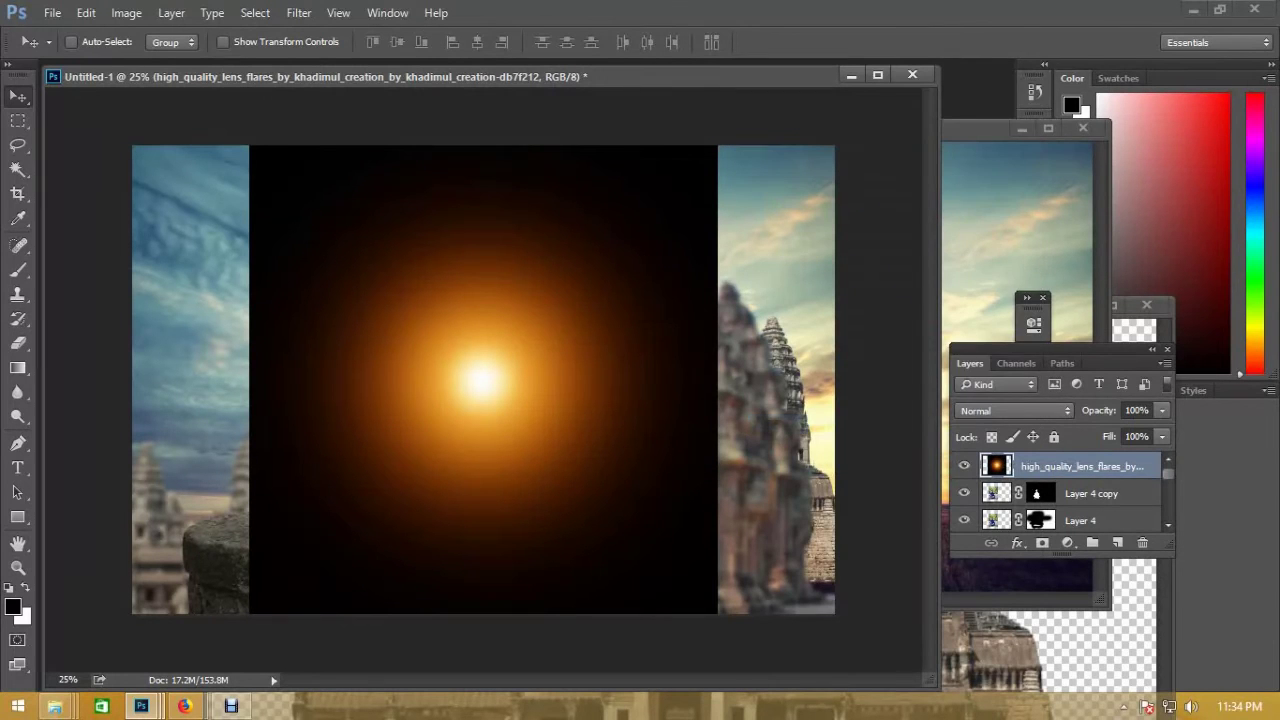
left_click(1010, 410)
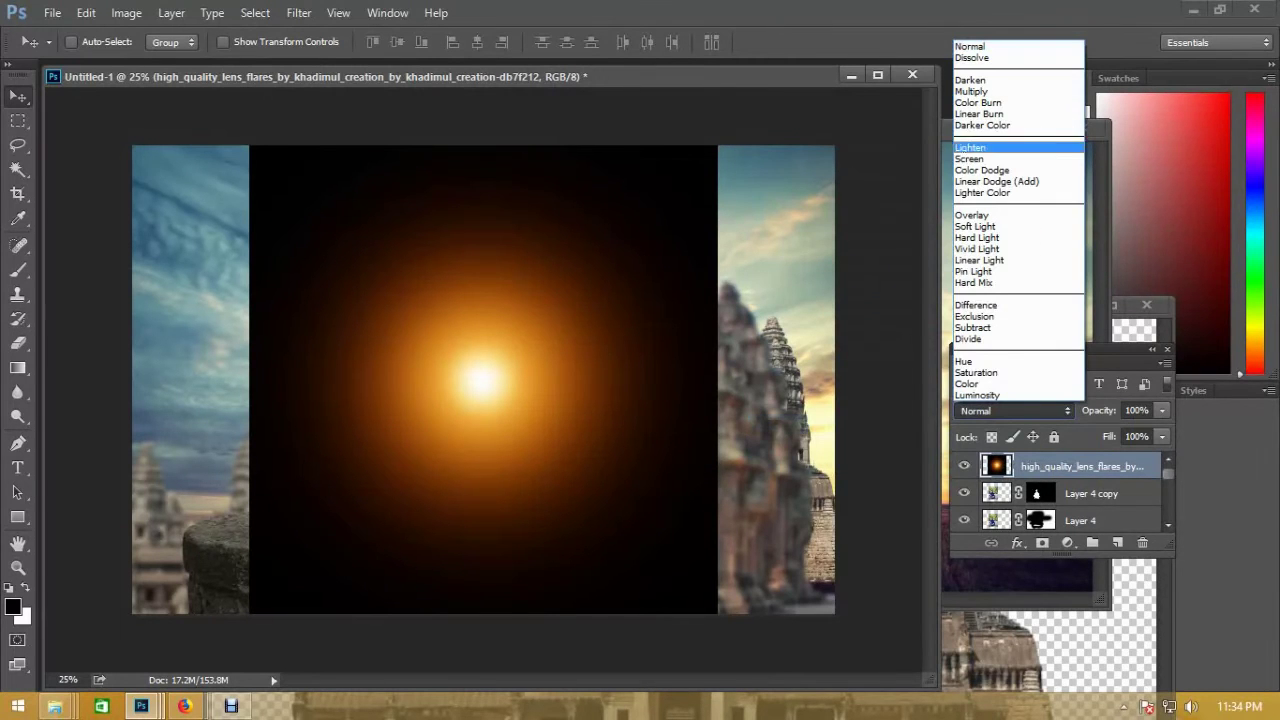
left_click(970, 159)
- Position and shrink the lens flare over the temples and set its opacity to 80%
left_click_drag(540, 295, 585, 318)
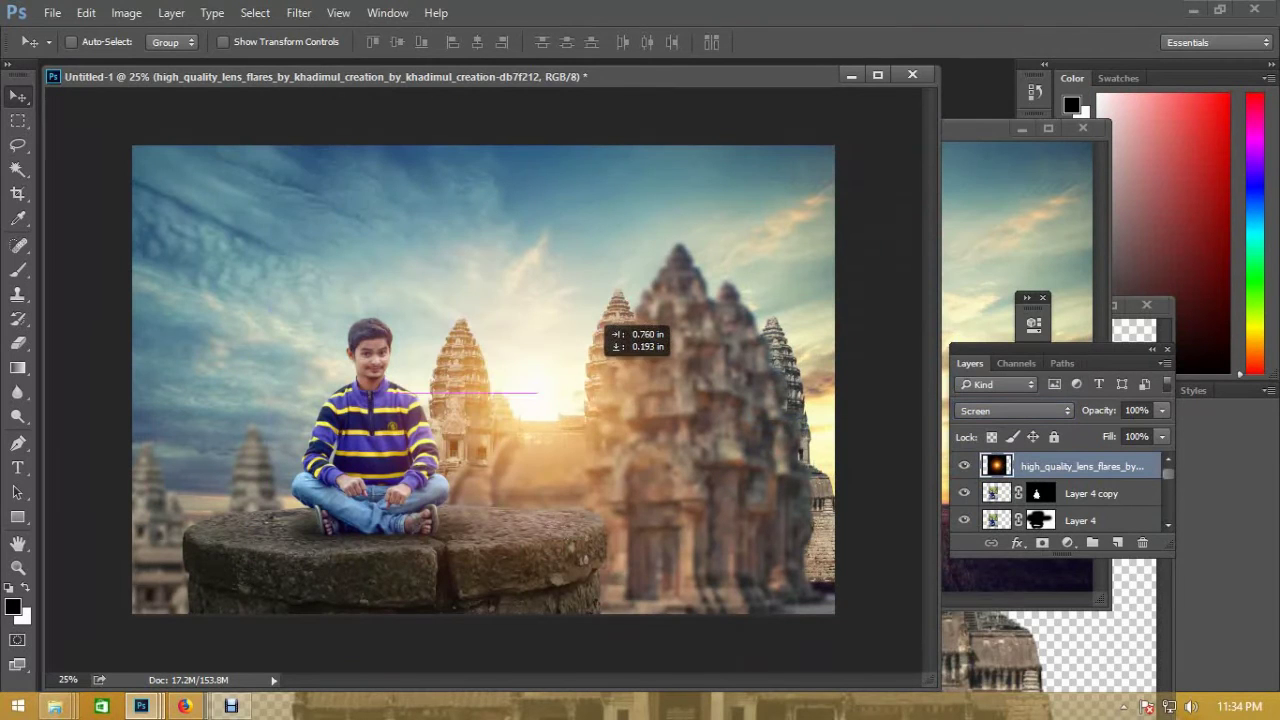
key("ctrl+t")
left_click_drag(764, 165, 692, 240)
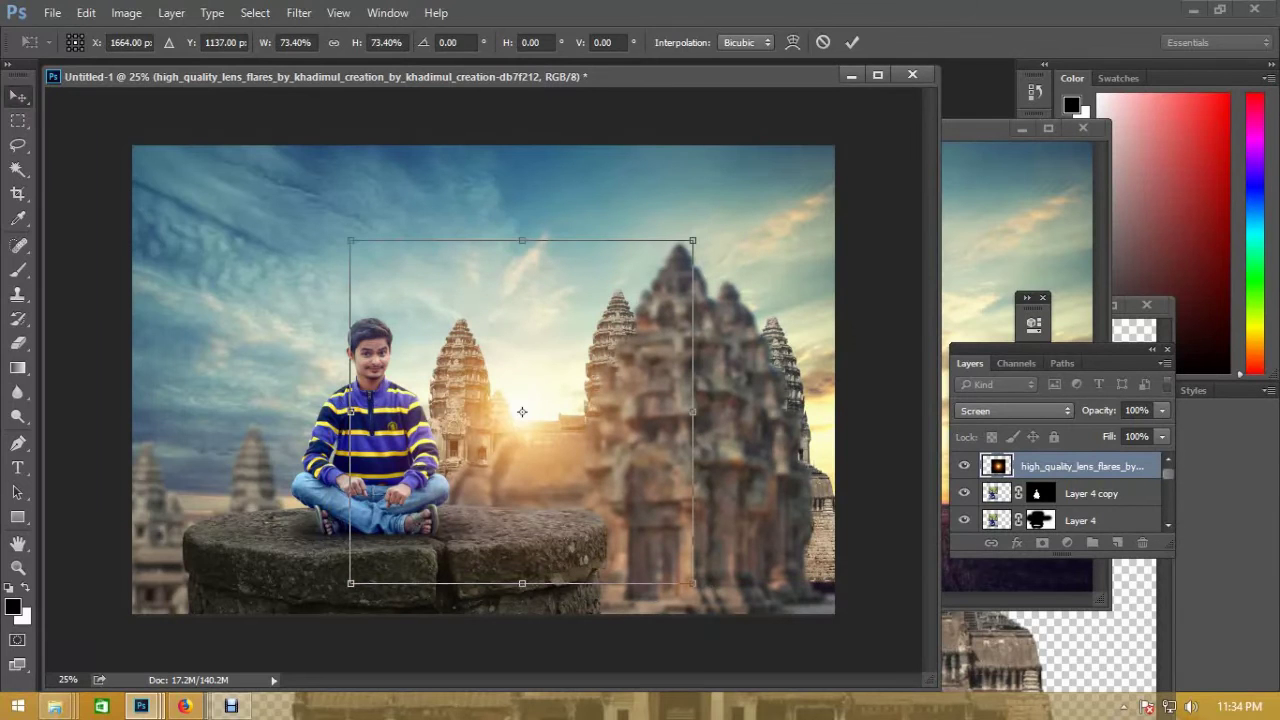
key("Return")
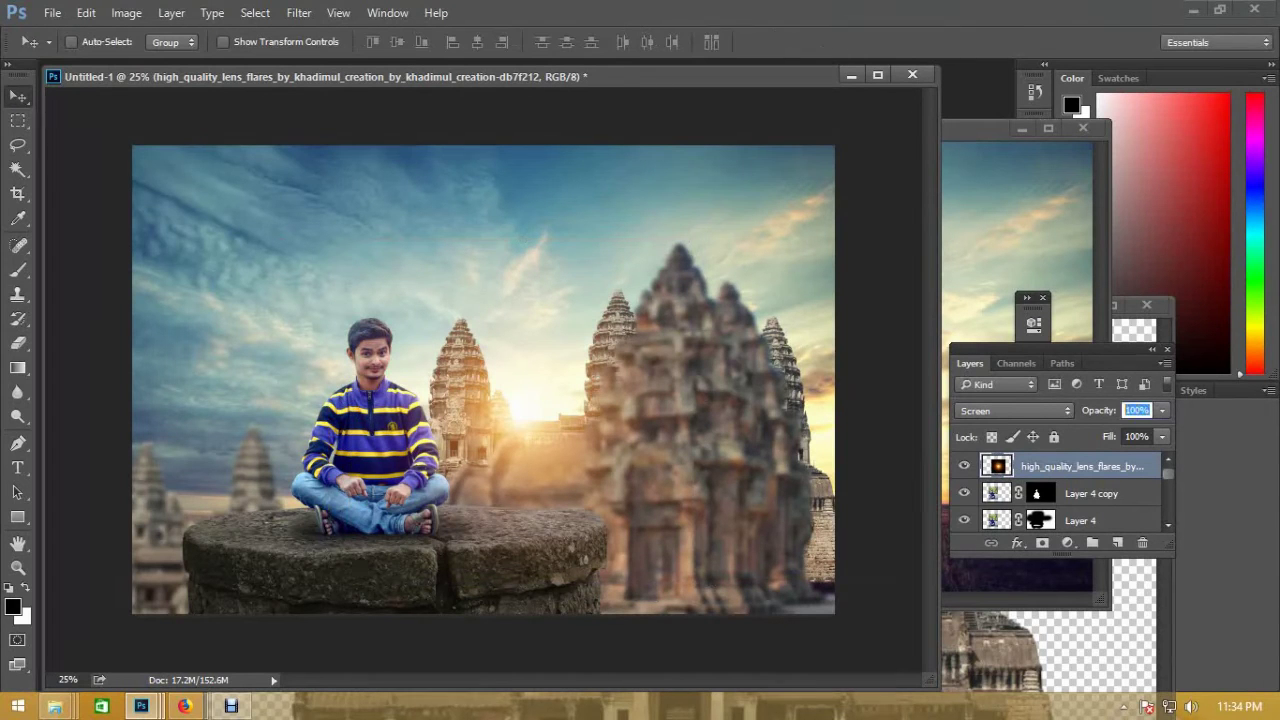
type("80")
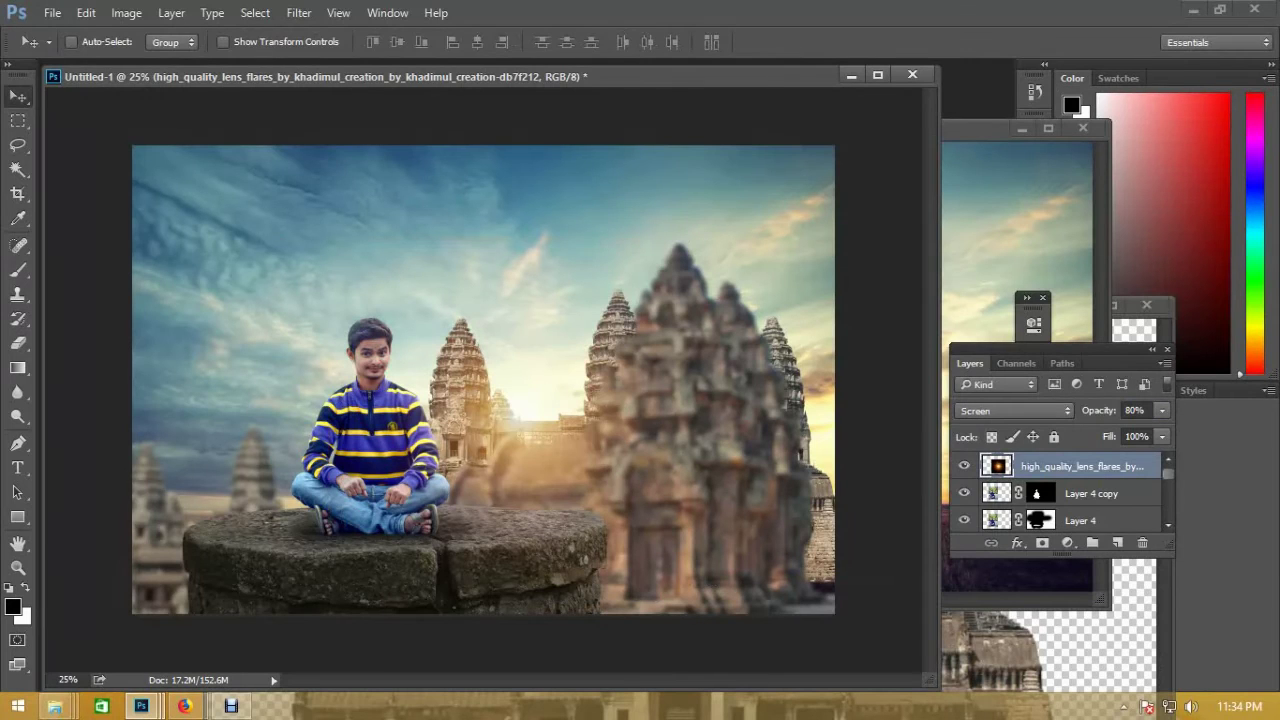
key("ctrl+t")
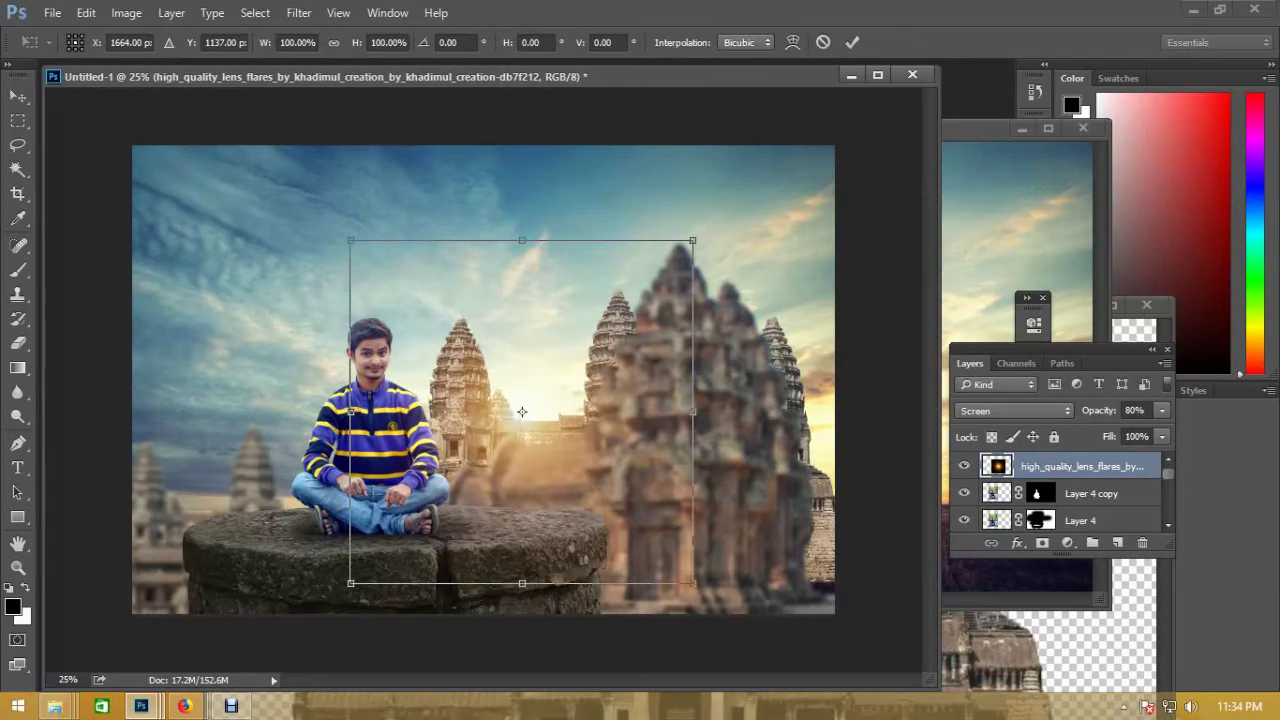
key("Return")
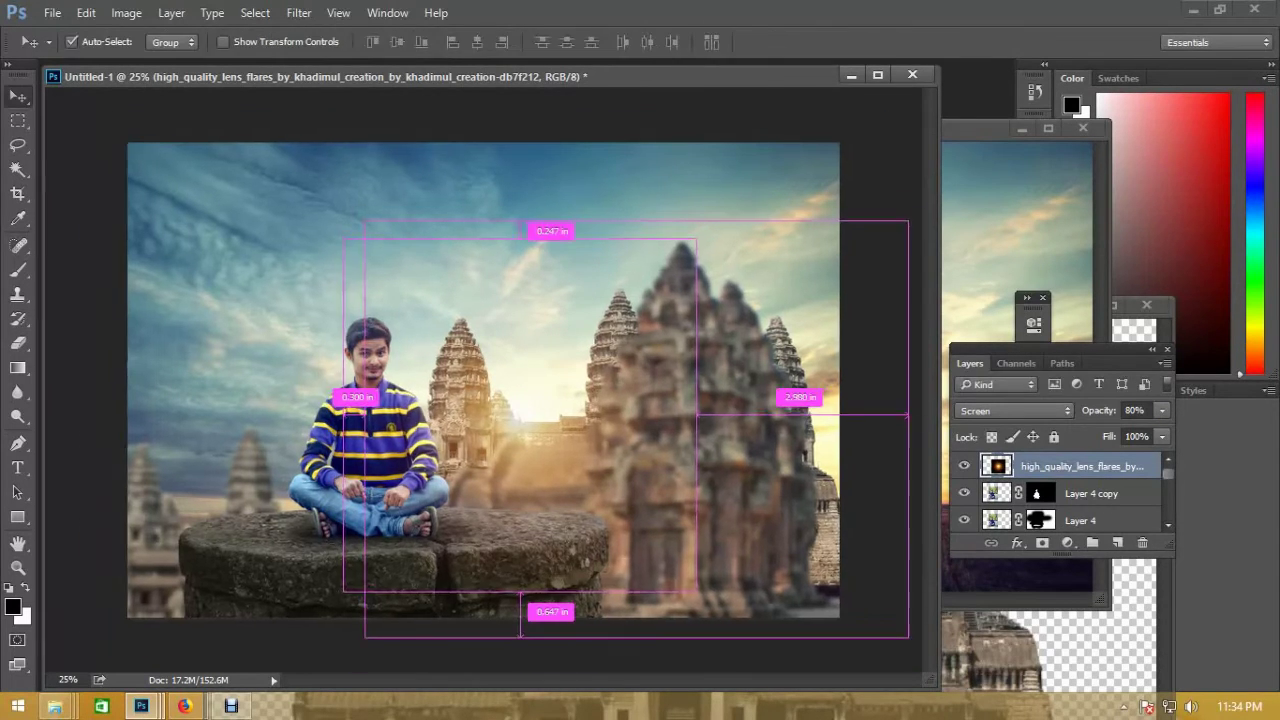
- Apply Layer 4's mask permanently and load the boy's outline as a selection
key("ctrl+plus")
key("alt+bracketleft")
key("alt+bracketleft")
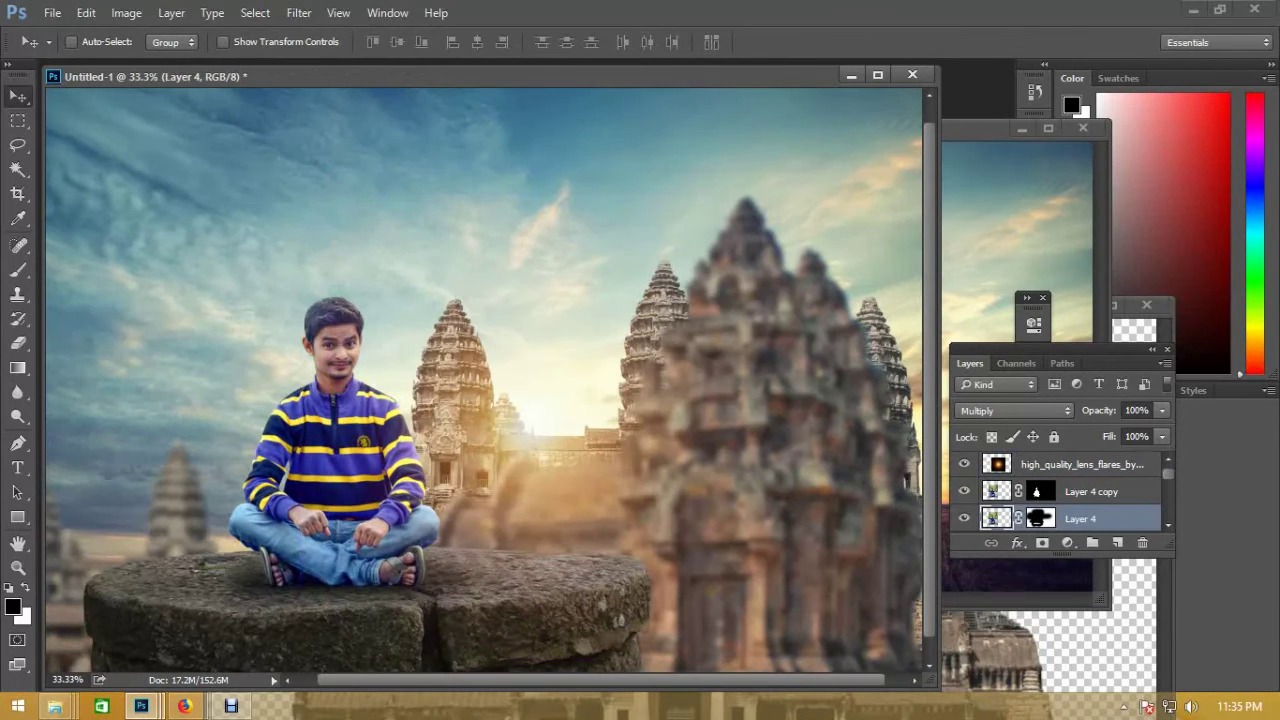
right_click(1040, 518)
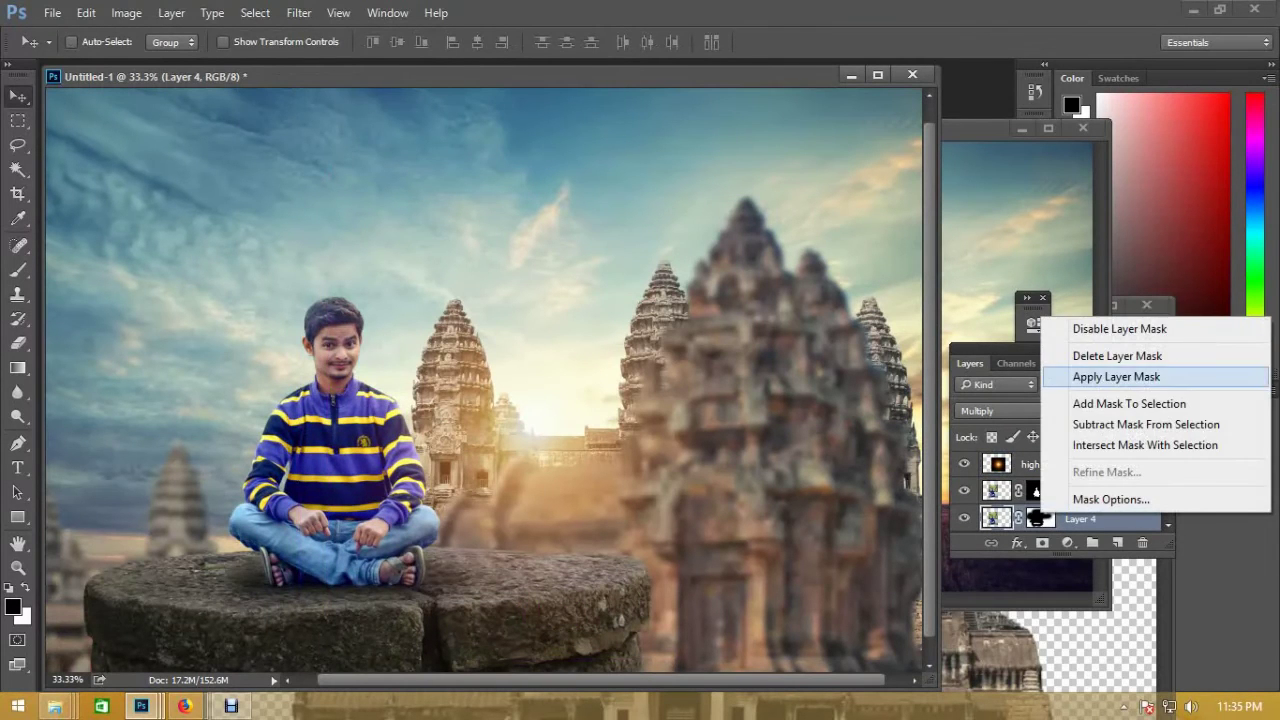
left_click(1110, 374)
scroll(1060, 493, "up", 3)
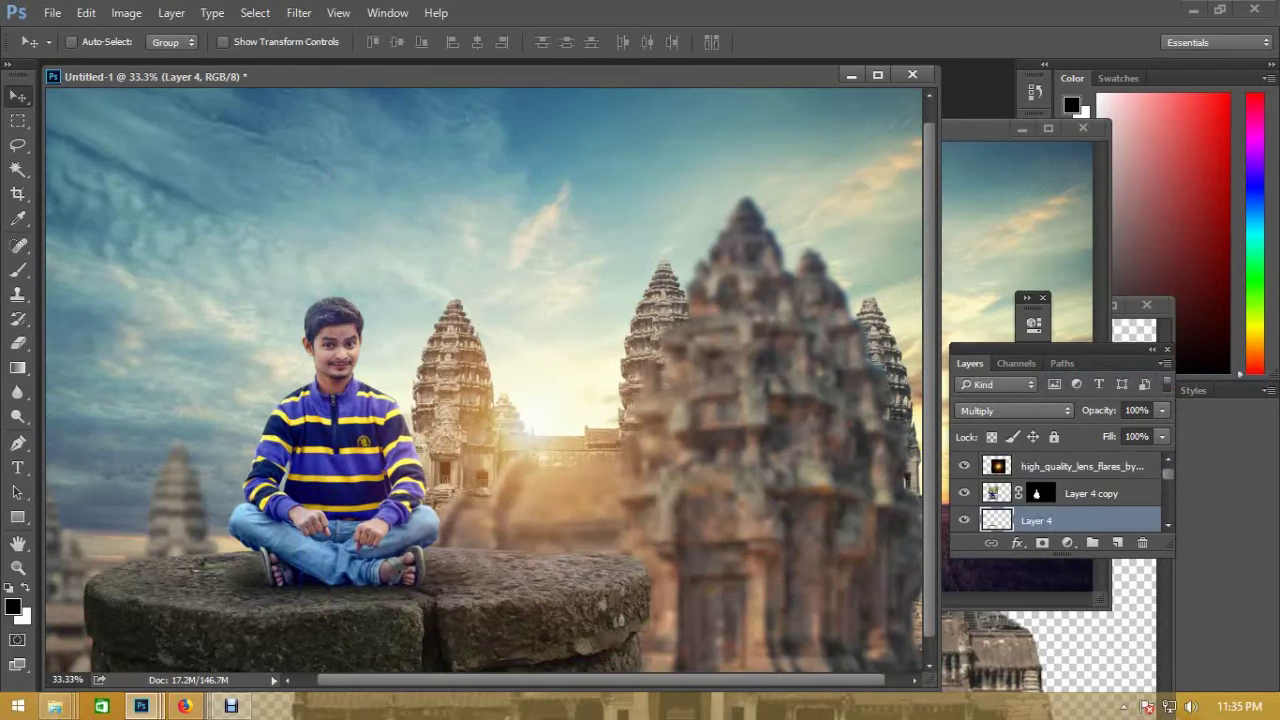
left_click(996, 493, "ctrl")
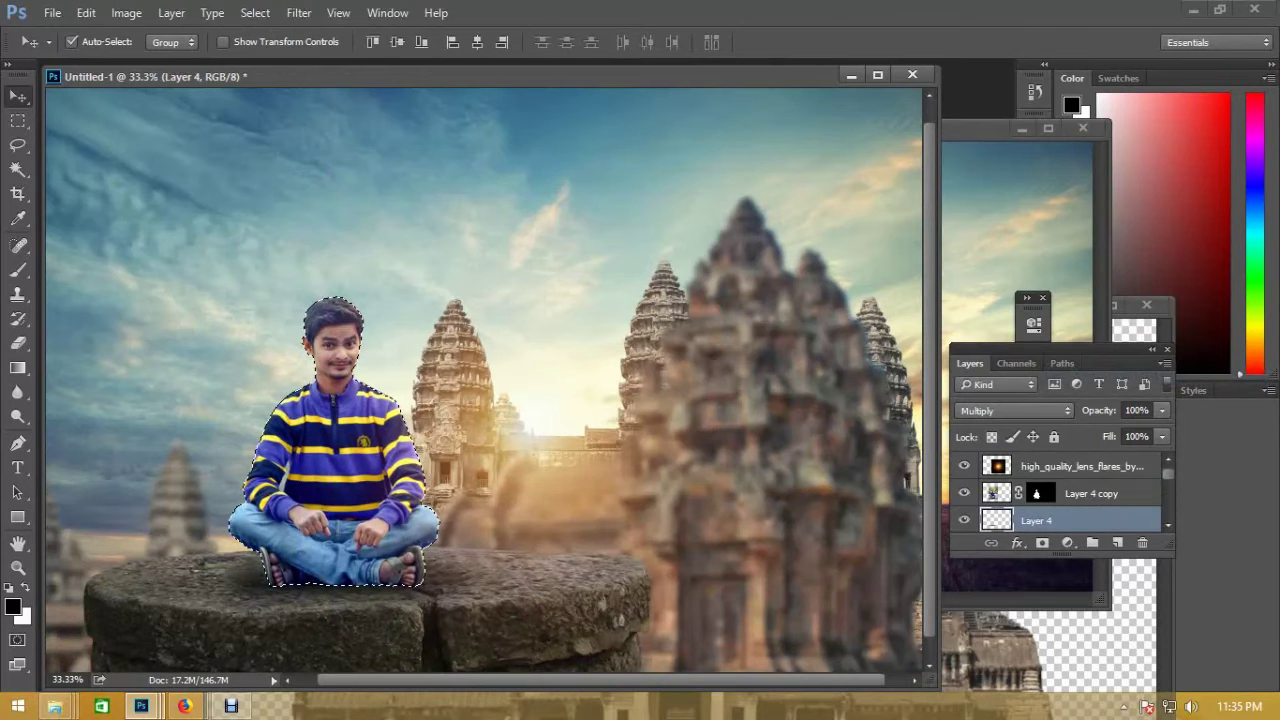
key("b")
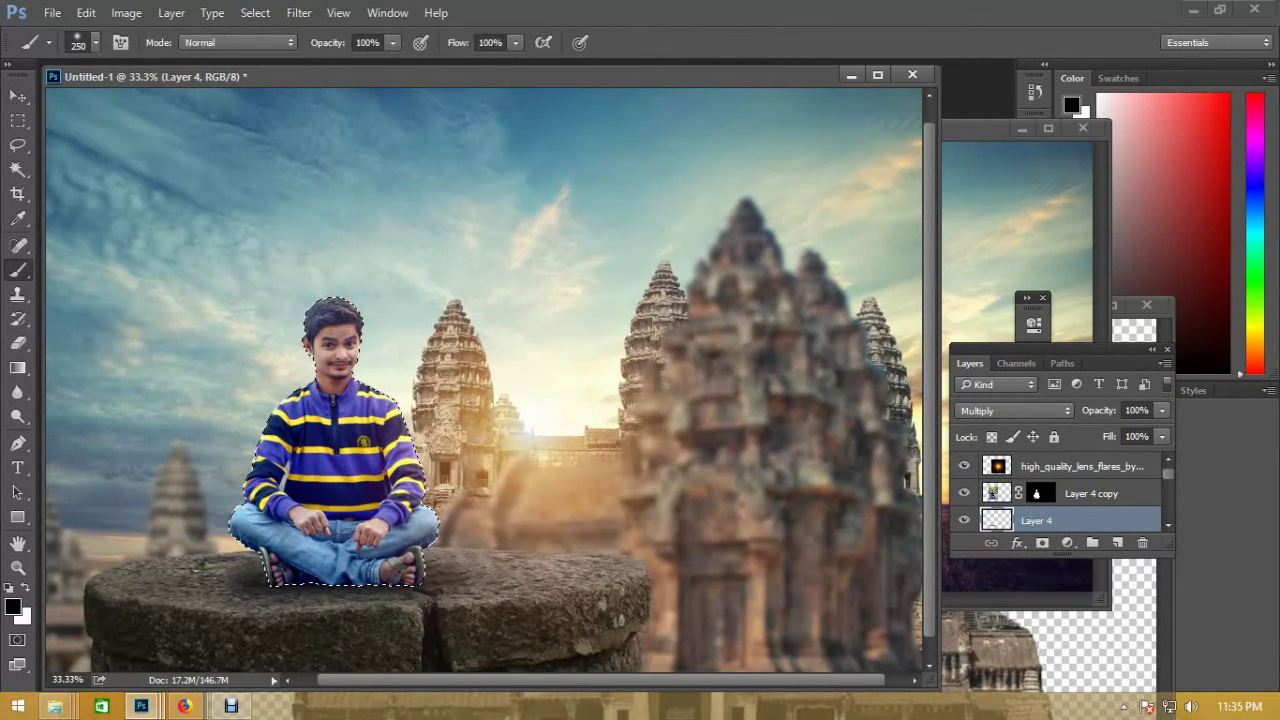
key("2")
key("5")
key("1")
key("3")
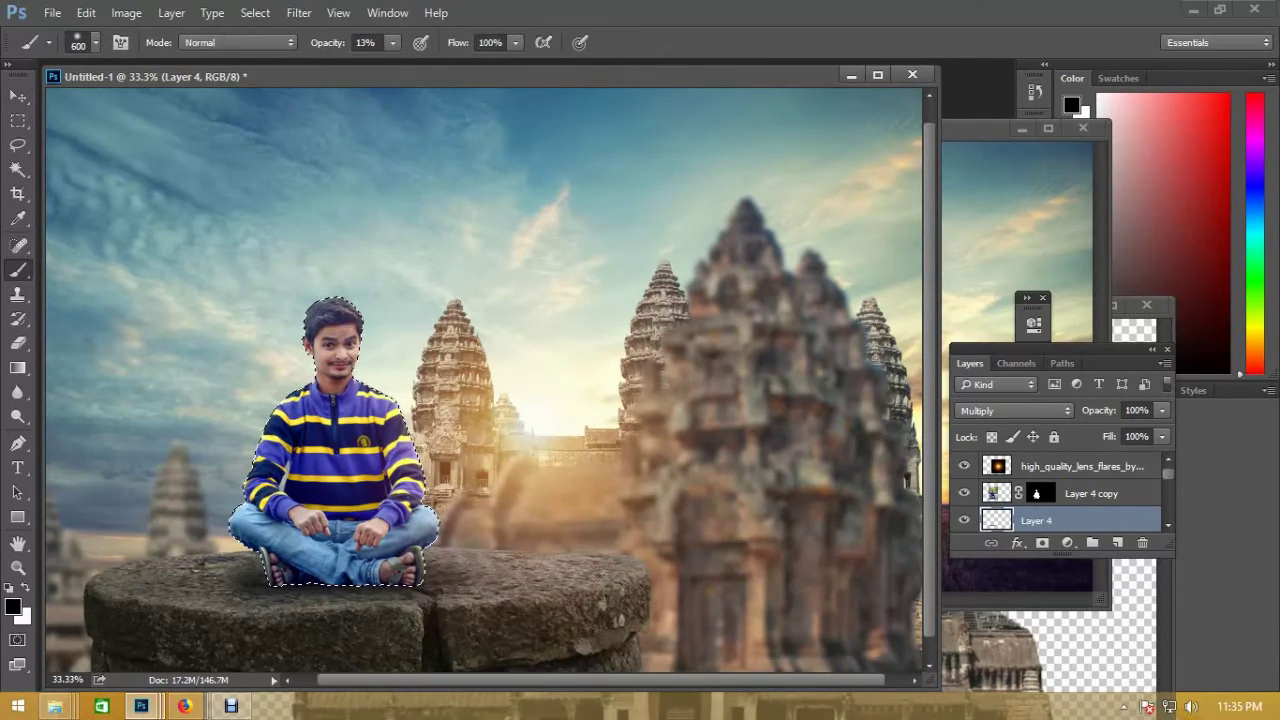
key("alt+bracketright")
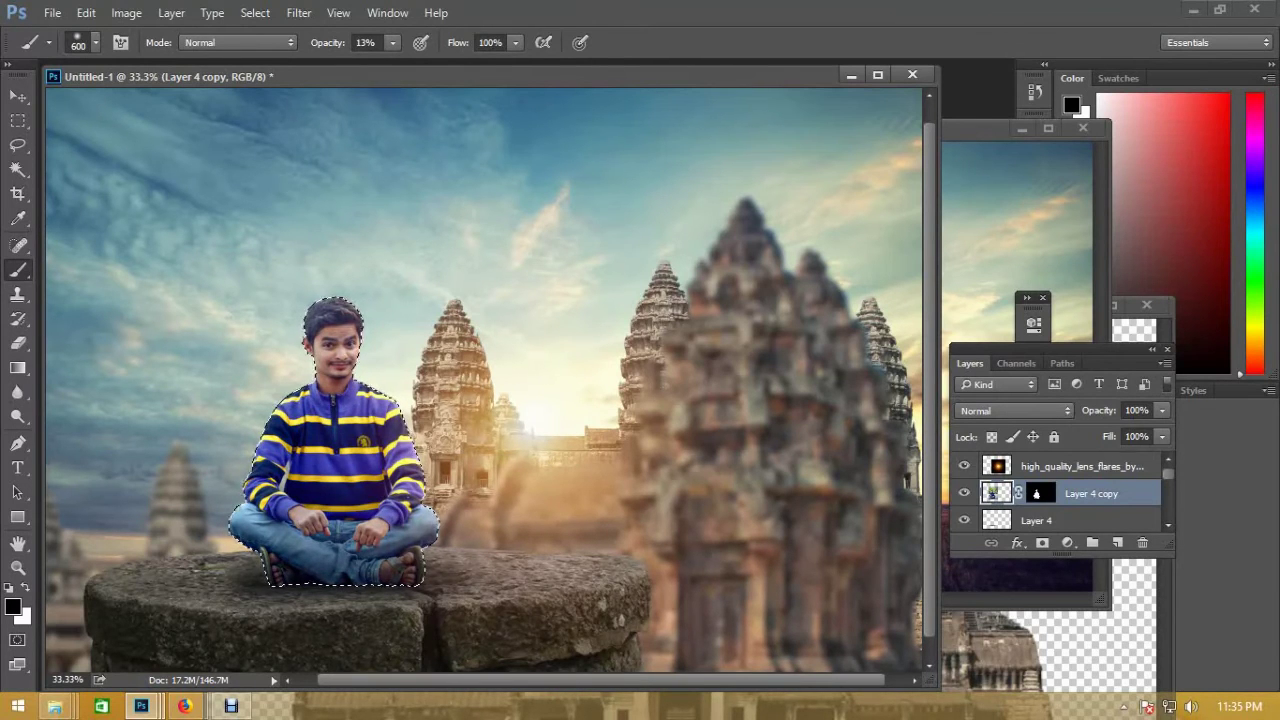
key("e")
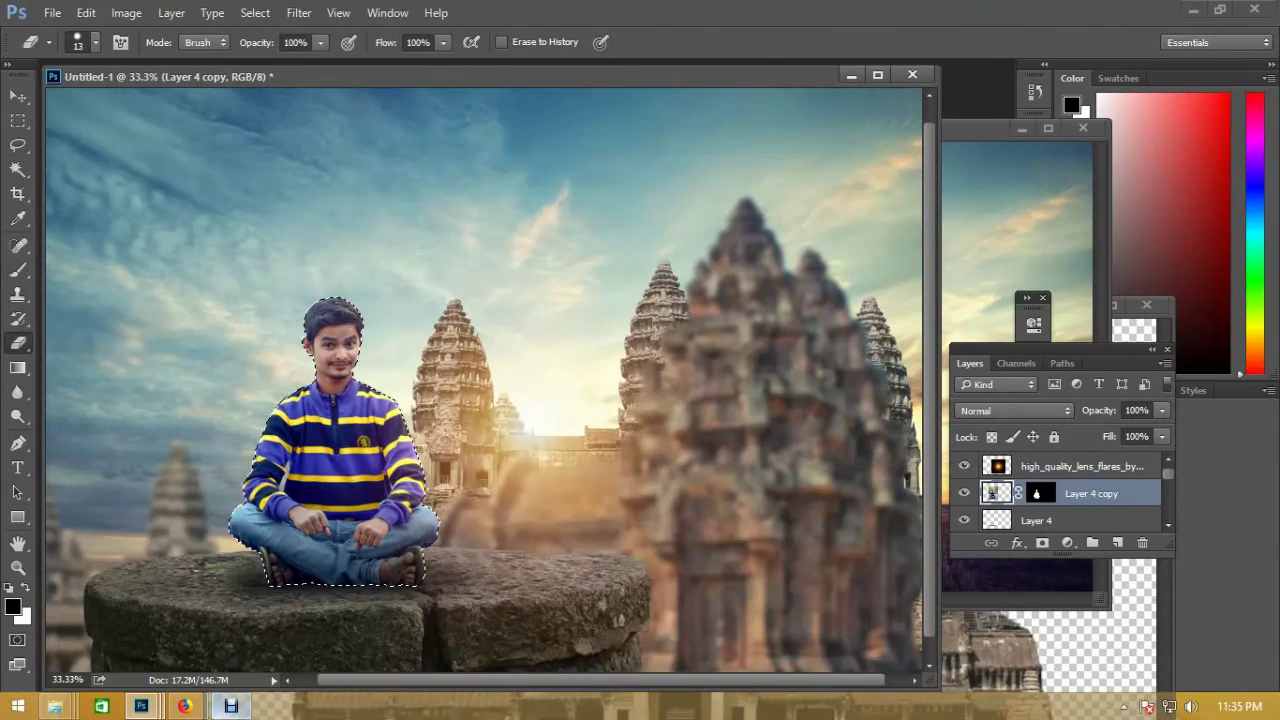
key("bracketright")
key("bracketright")
key("bracketright")
key("bracketright")
left_click(430, 520)
key("ctrl+z")
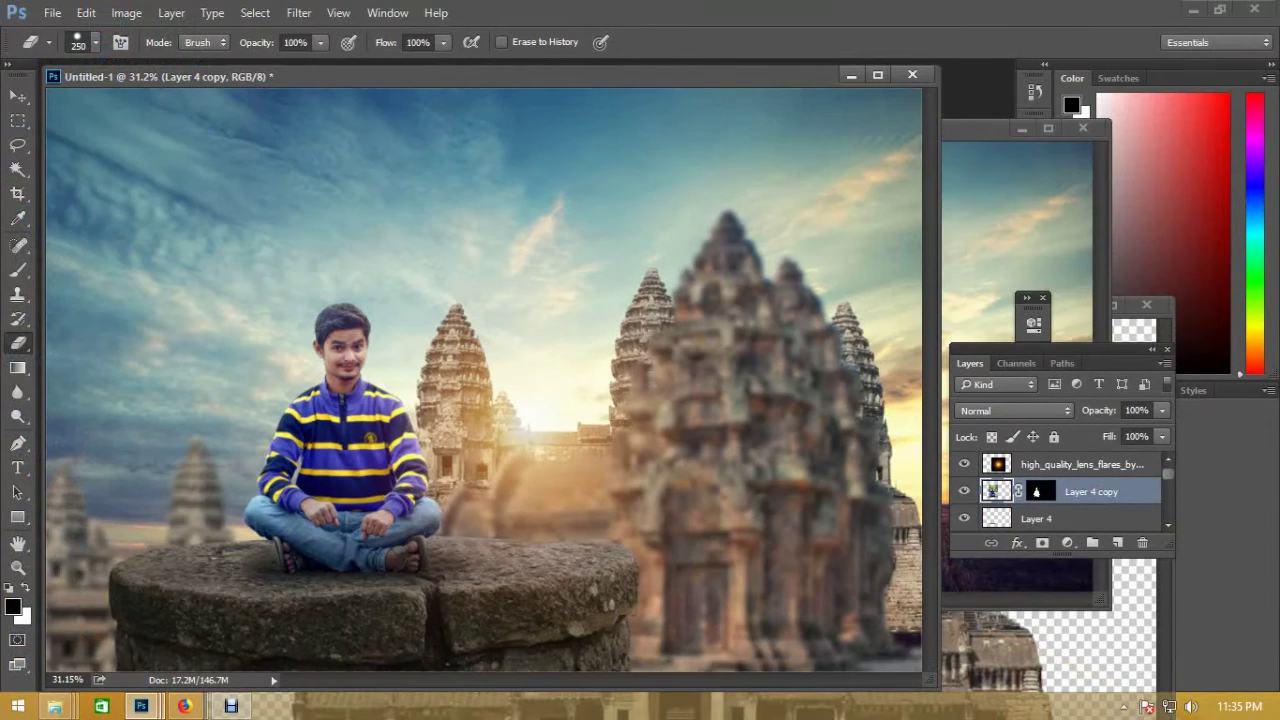
scroll(484, 380, "down", 2)
scroll(484, 380, "up", 2)
scroll(474, 400, "down", 1)
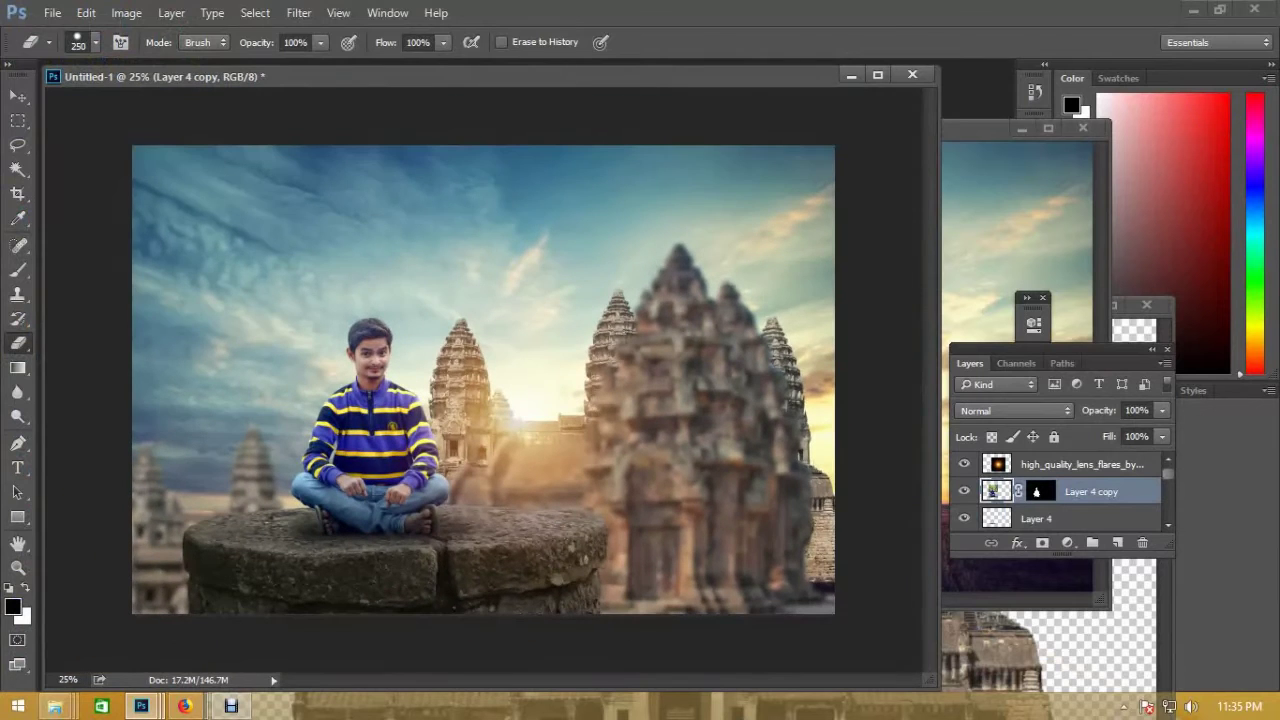
scroll(474, 400, "up", 1)
scroll(484, 380, "down", 1)
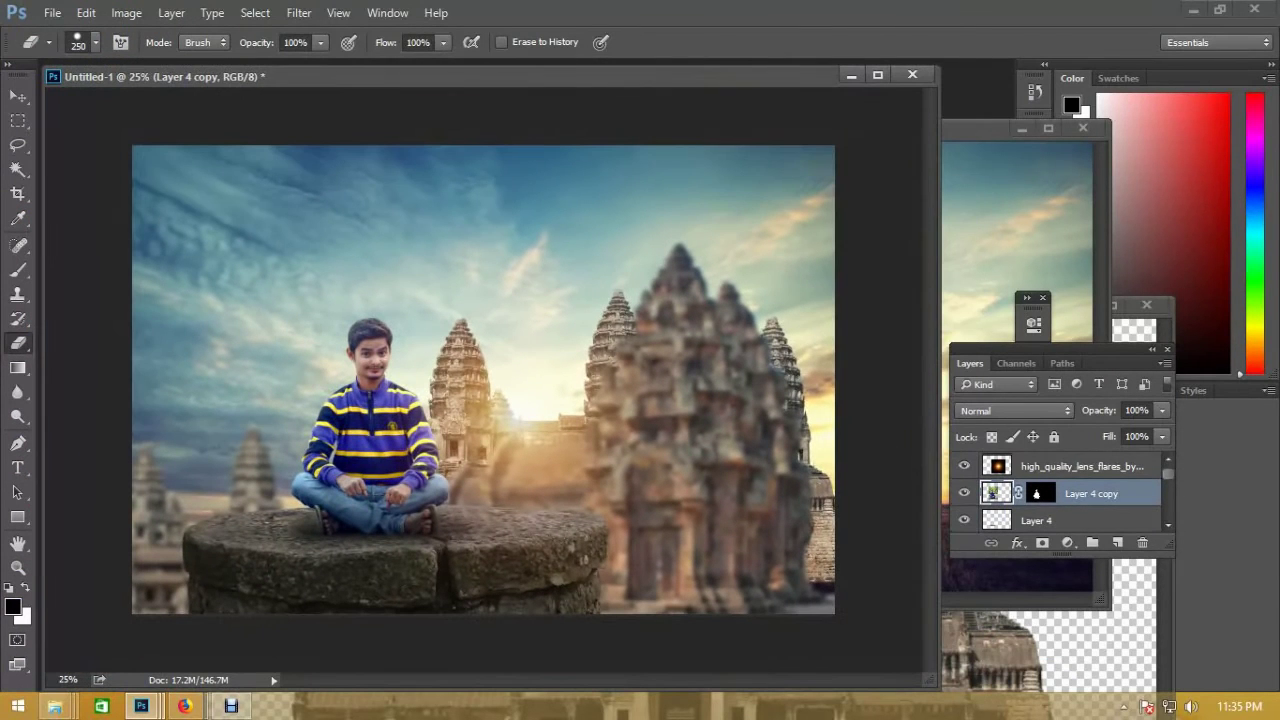
key("alt+bracketright")
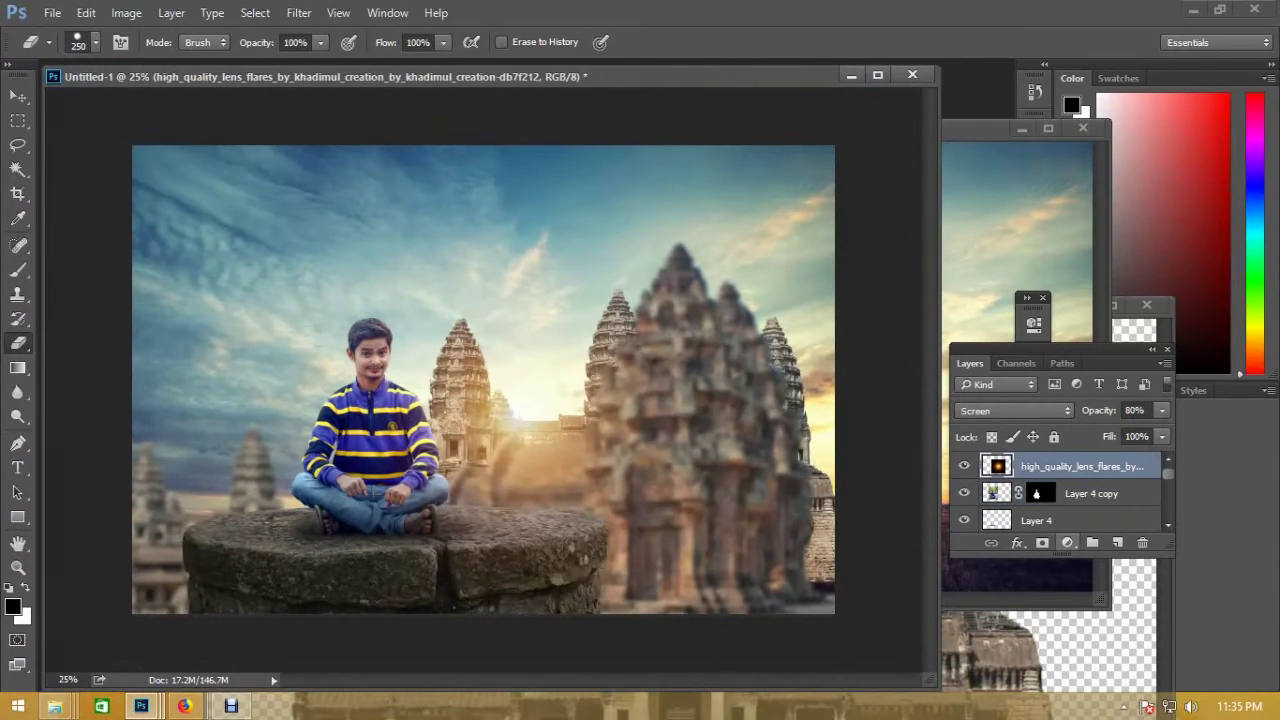
- Add a Gradient Fill layer: transparent gradient, Radial style, Reverse on, Scale 397%
left_click(1067, 542)
left_click(866, 155)
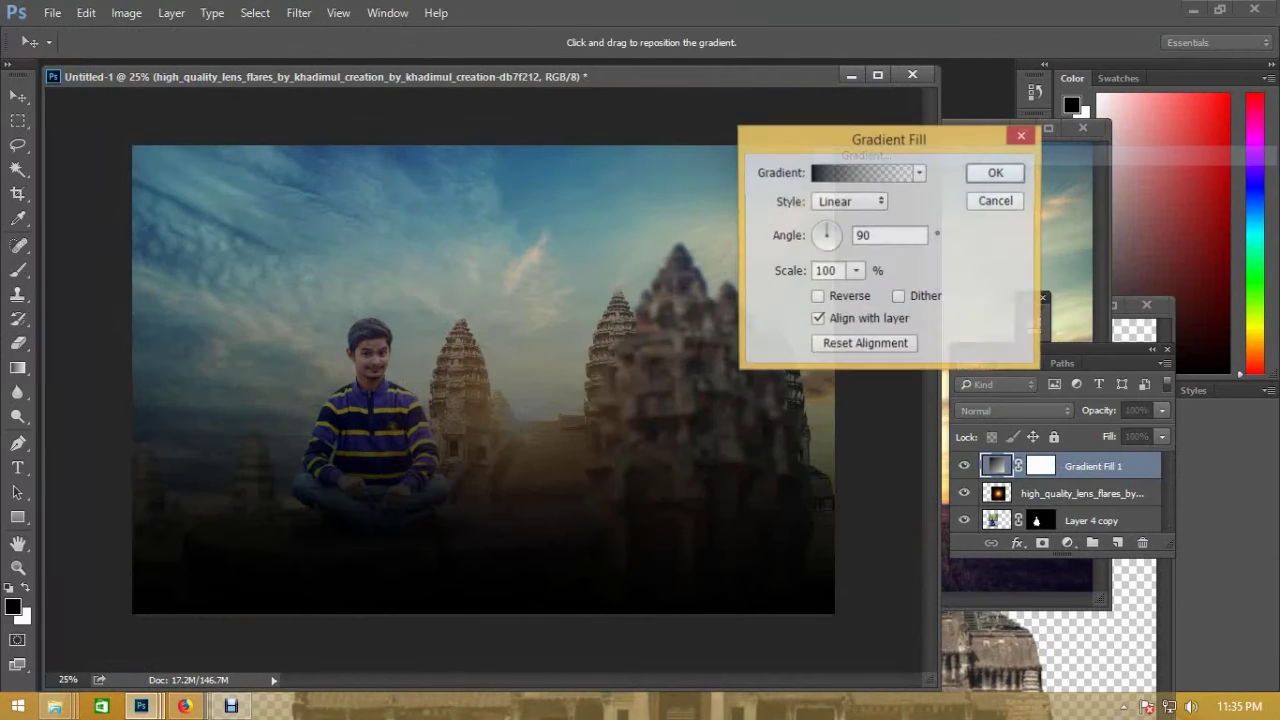
left_click(830, 172)
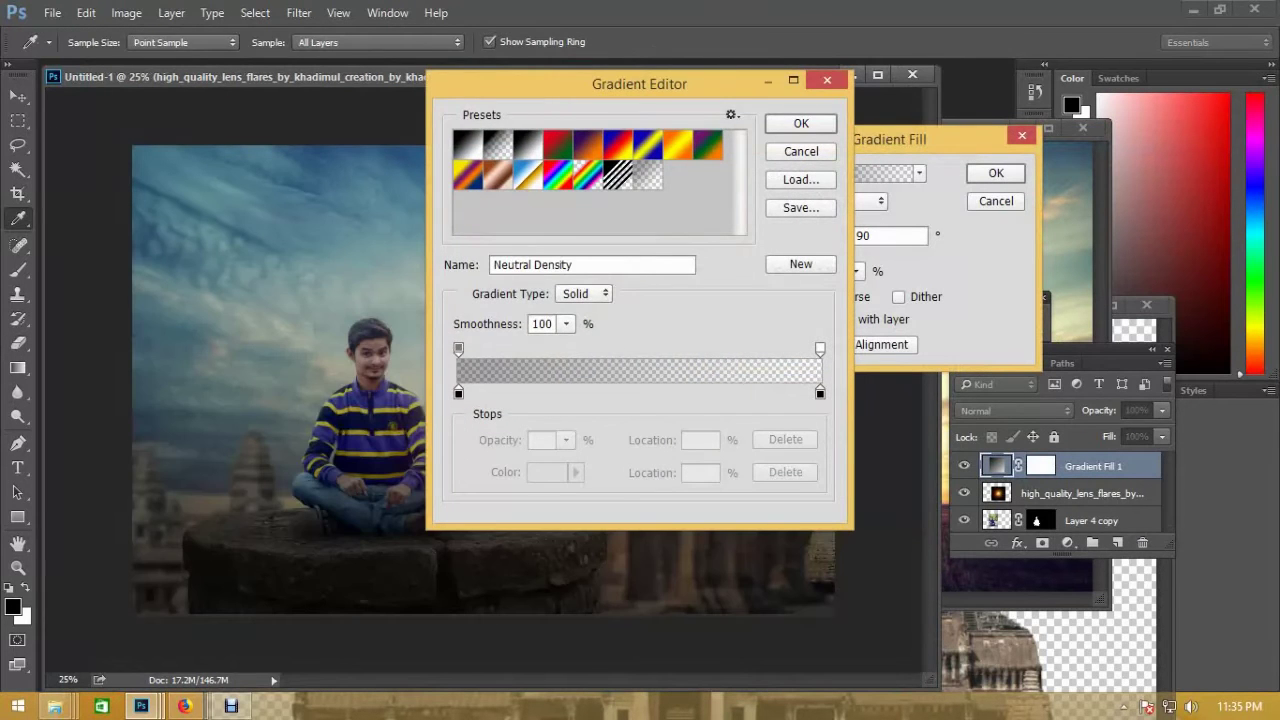
left_click(801, 123)
left_click(850, 201)
left_click(835, 231)
left_click(817, 297)
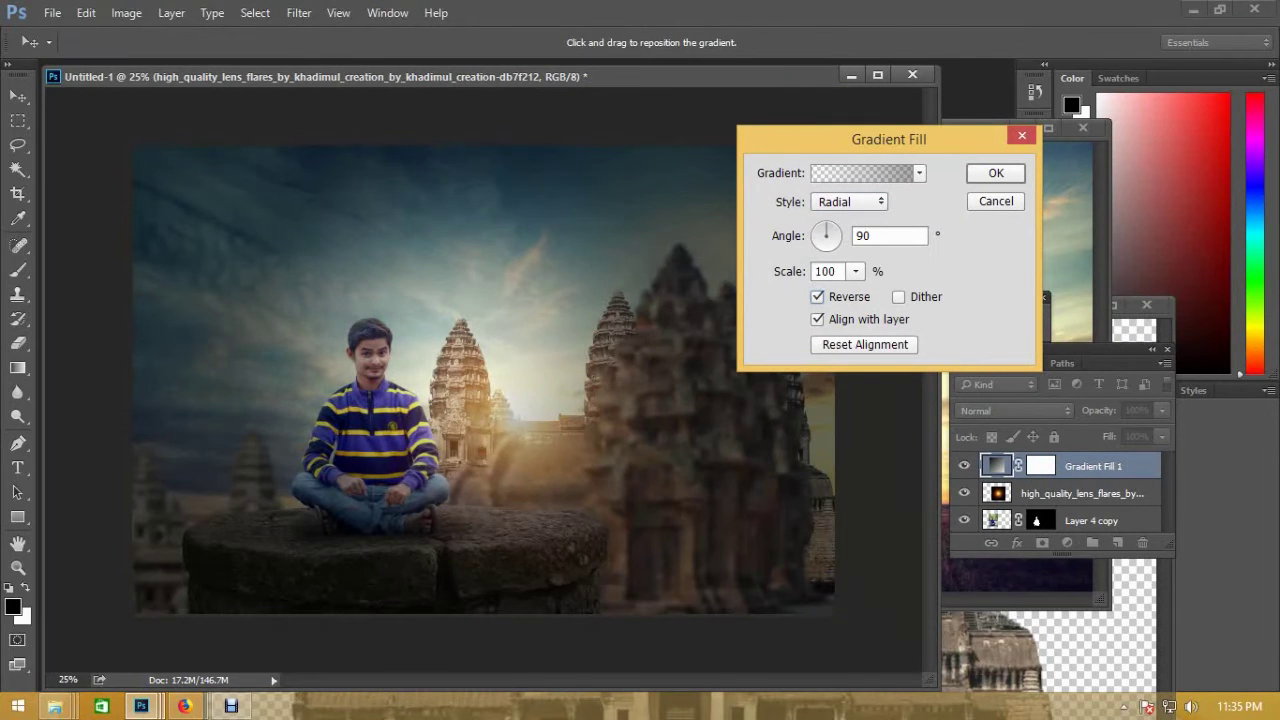
left_click(855, 271)
left_click_drag(856, 294, 885, 294)
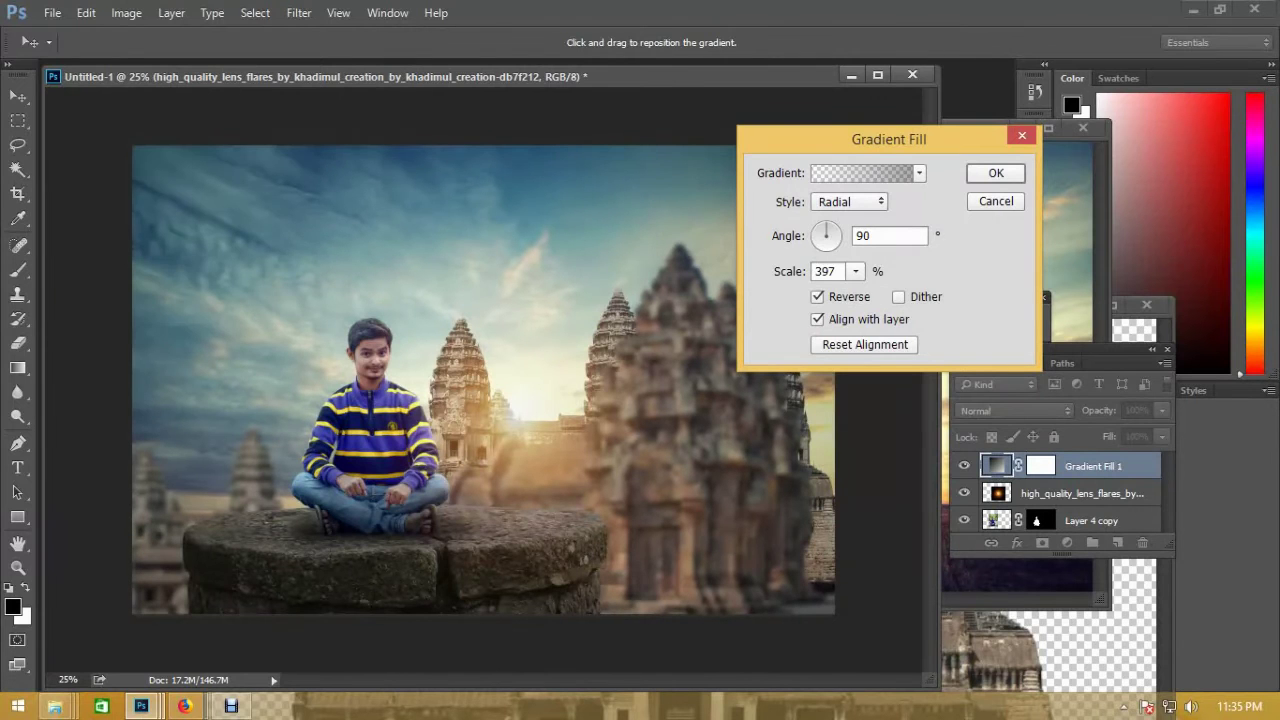
left_click(996, 173)
- Add a Photo Filter adjustment layer set to Warming Filter (81) at 25% density
key("e")
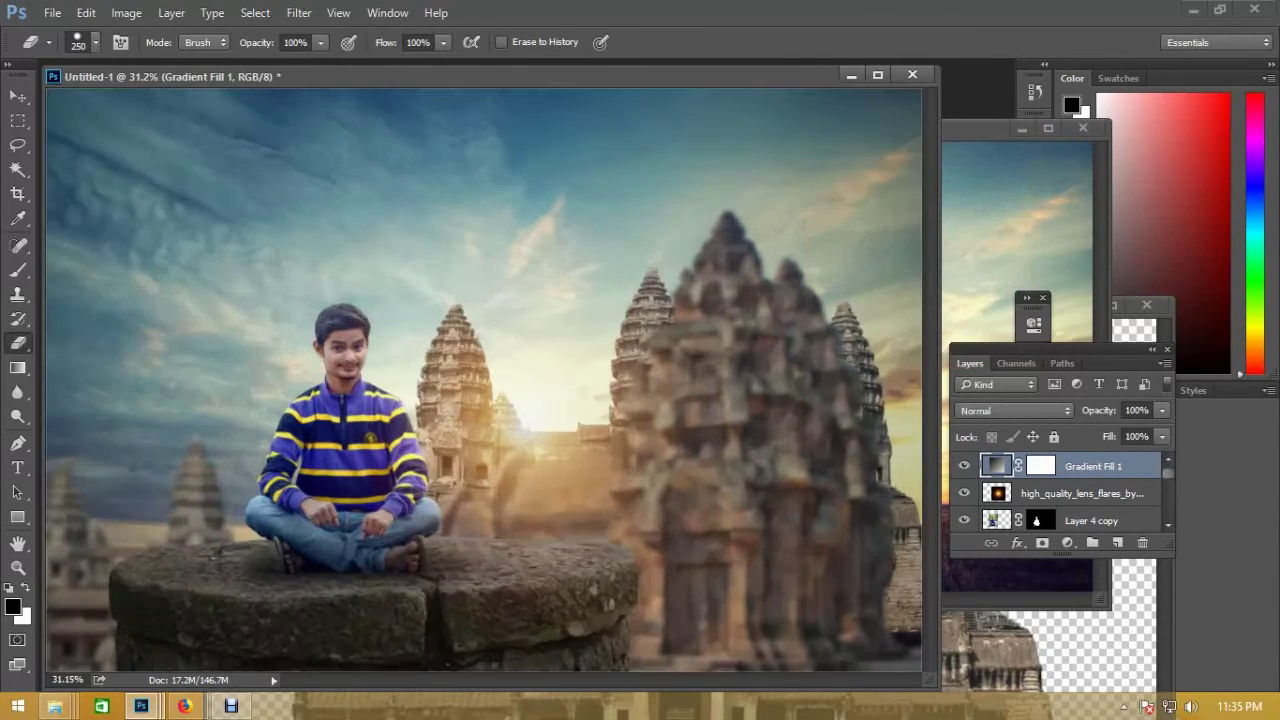
key("ctrl+minus")
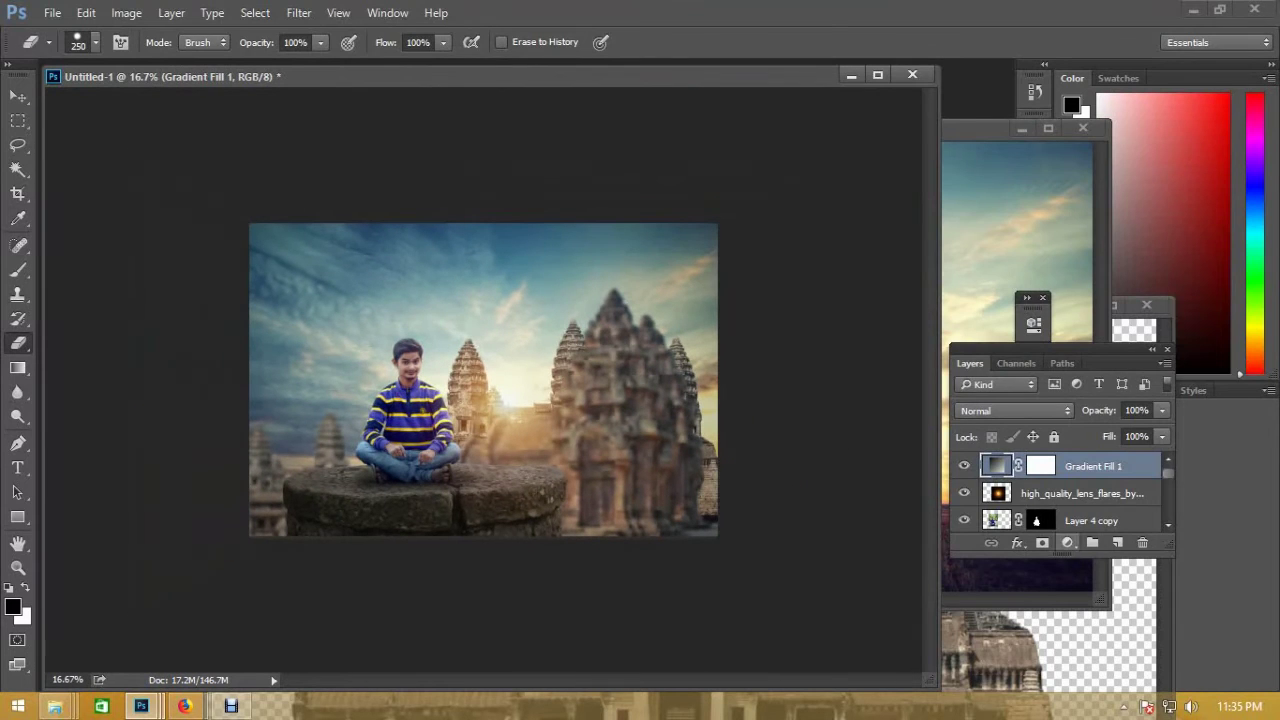
left_click(1067, 542)
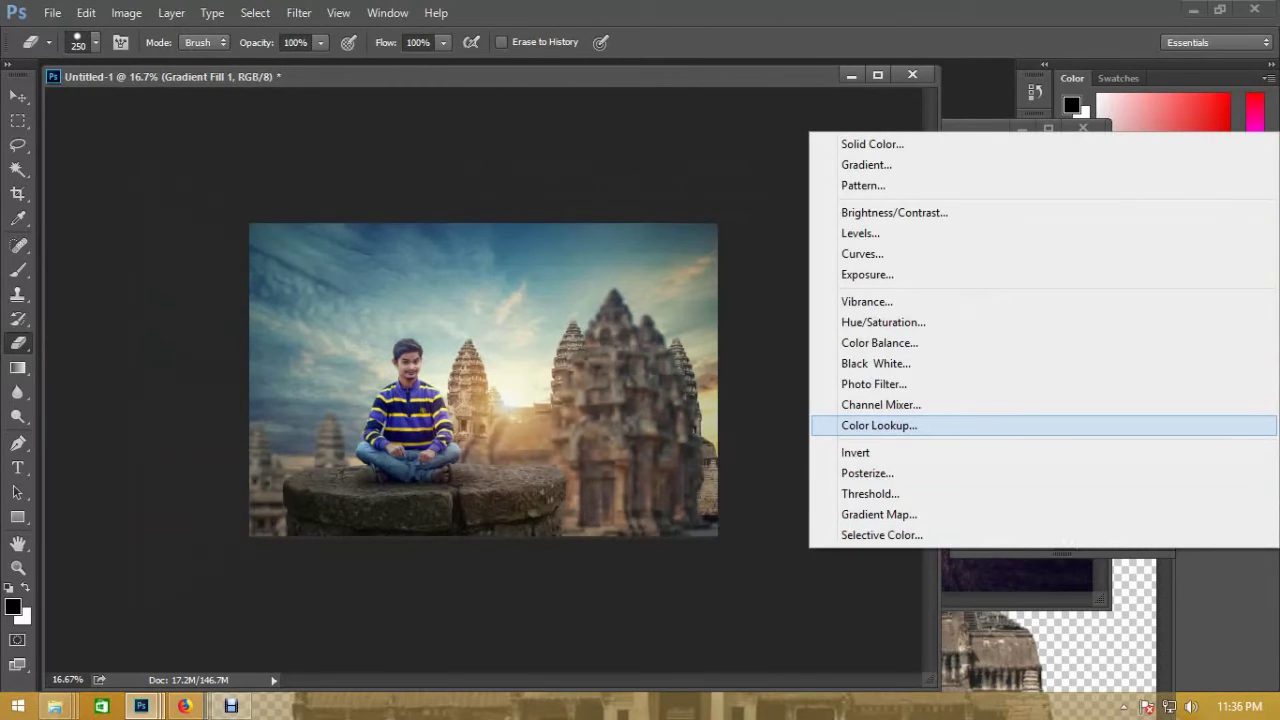
left_click(873, 384)
left_click(900, 369)
key("Down")
key("Return")
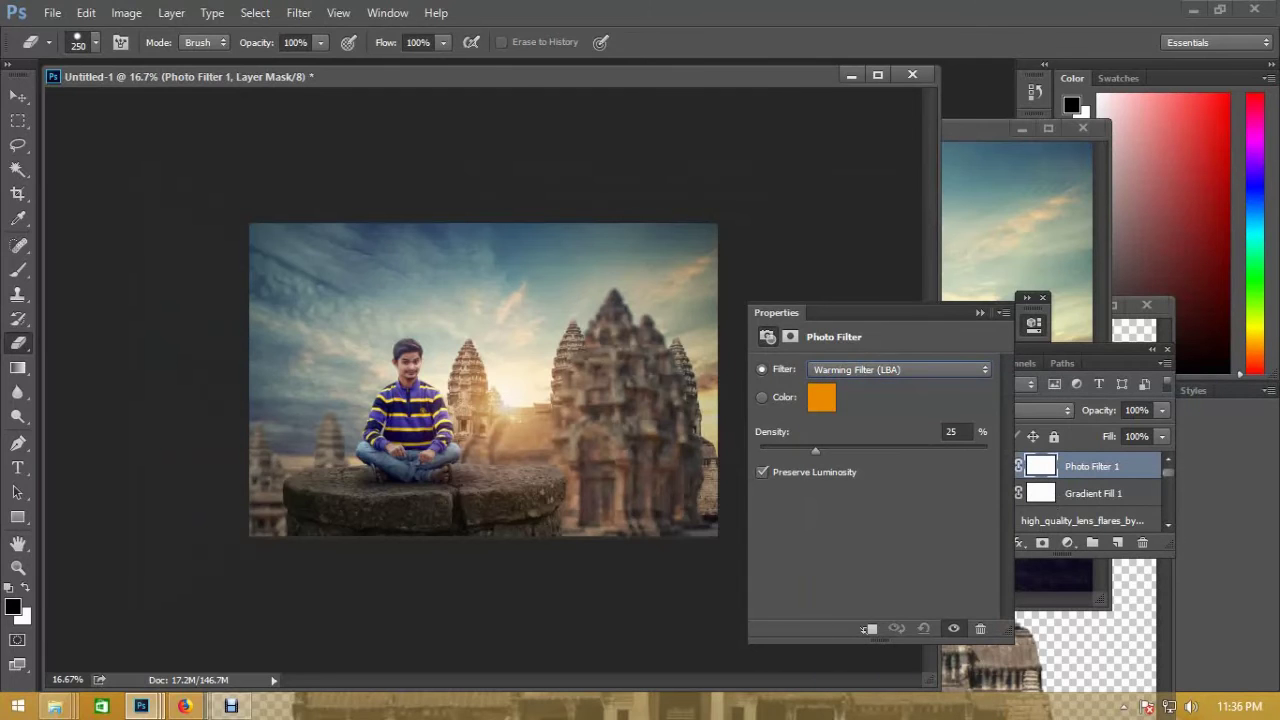
key("Down")
key("Down")
key("Up")
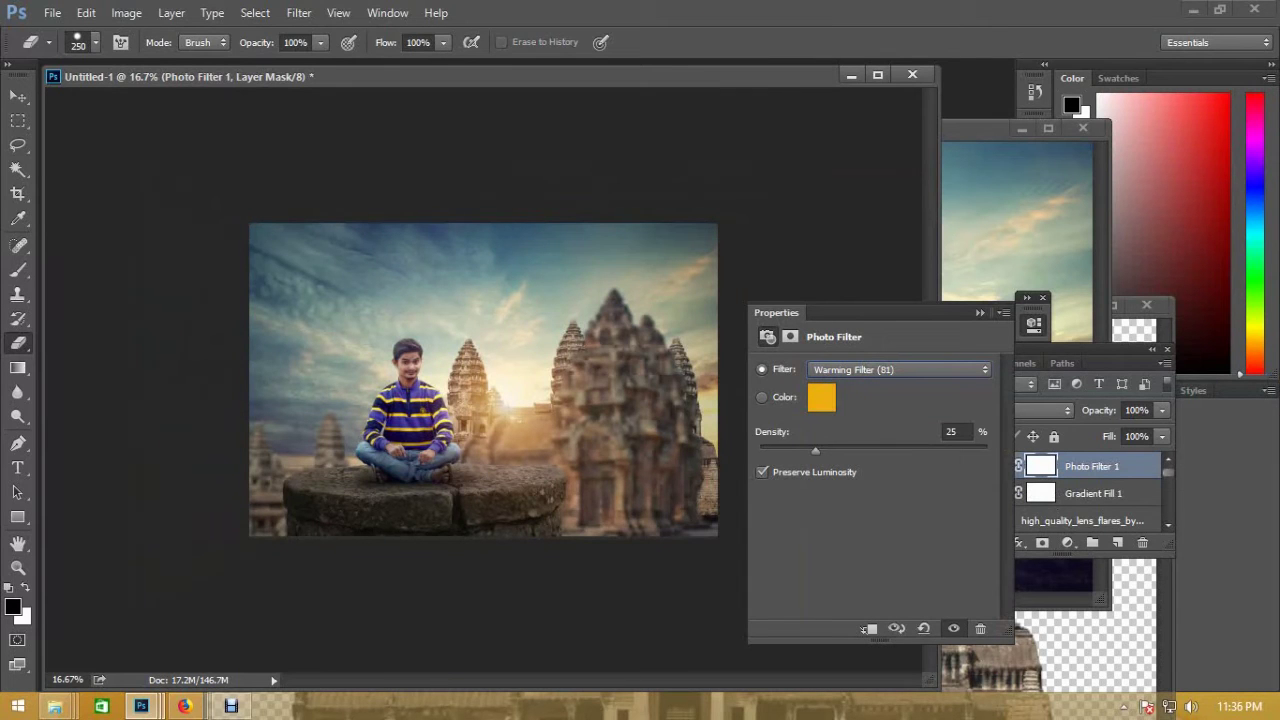
key("Down")
key("Up")
key("Up")
key("Up")
key("Down")
key("Down")
key("Down")
key("Up")
- Close the photo filter properties and add a new empty Layer 7 on top
key("ctrl+0")
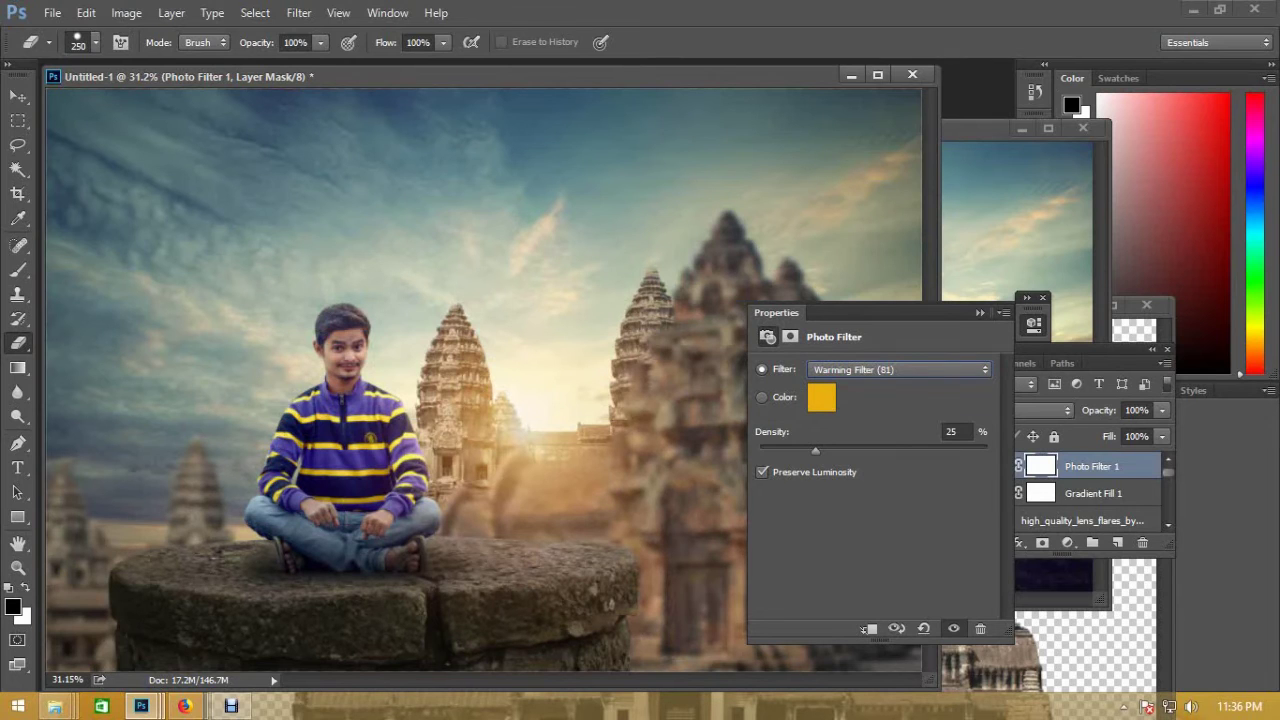
left_click(980, 312)
key("ctrl+minus")
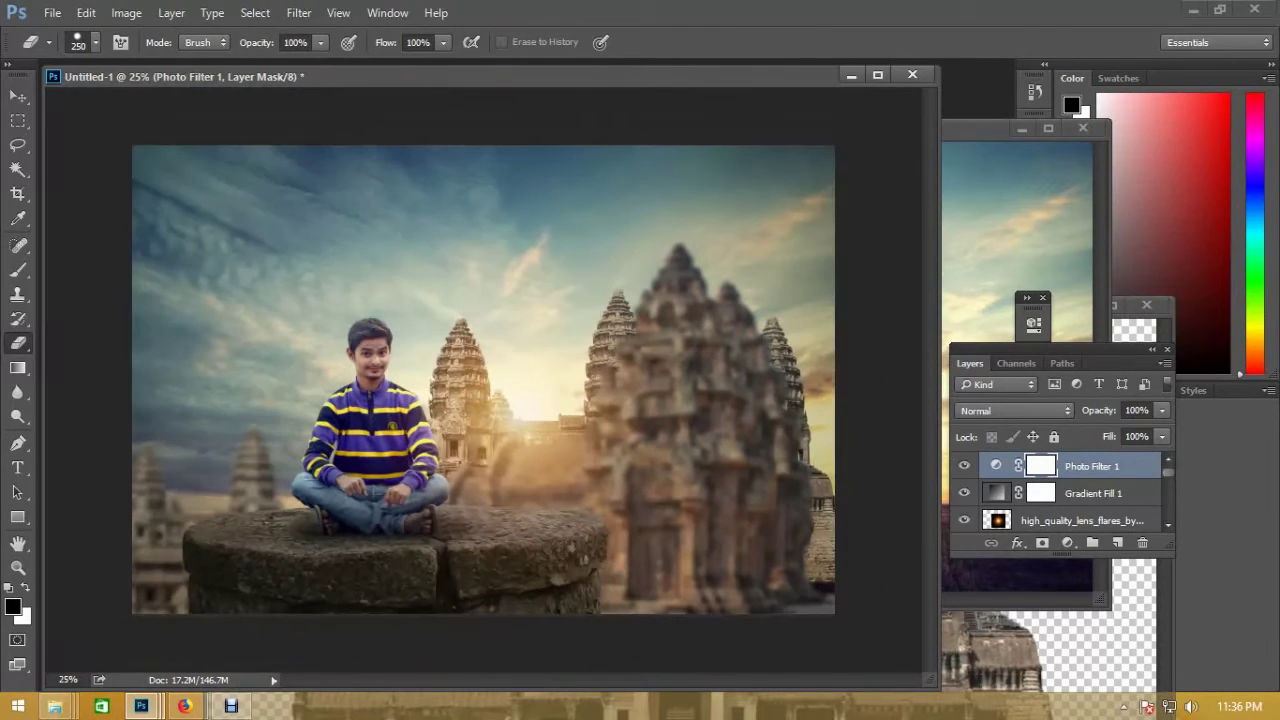
key("ctrl+shift+alt+n")
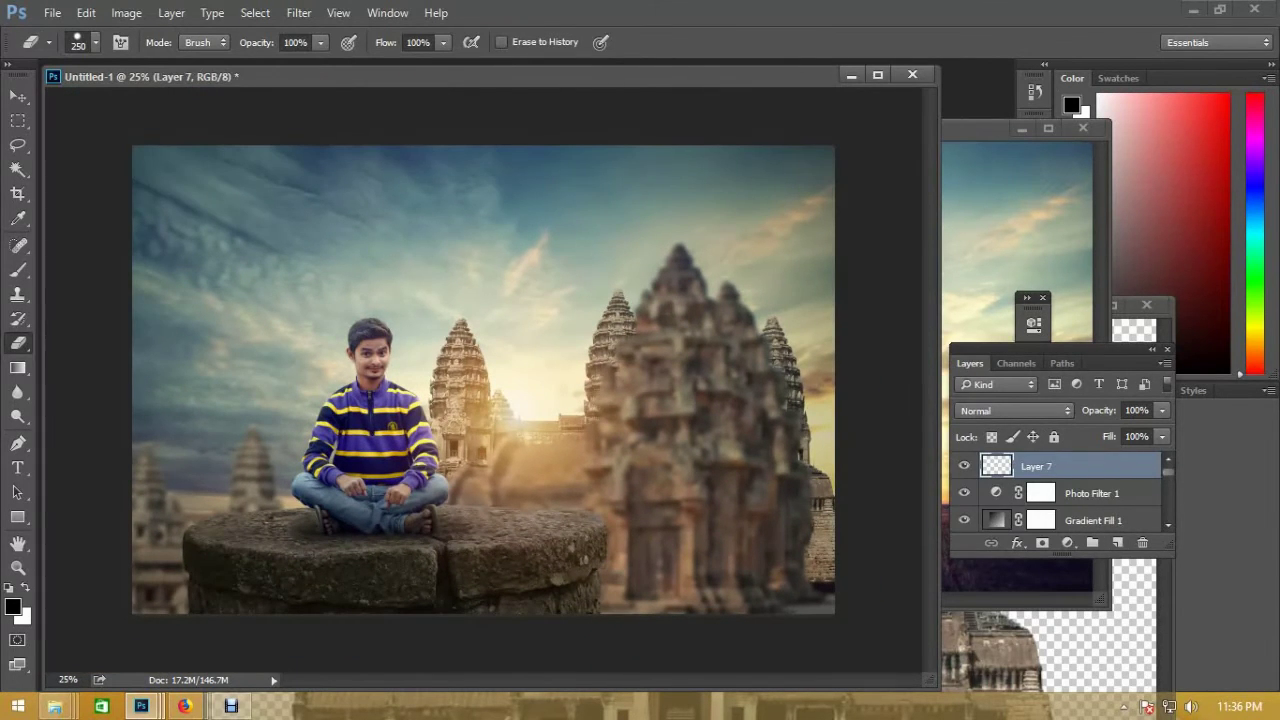
- Stamp a merged copy of the whole composite into Layer 7 with Apply Image
left_click(126, 12)
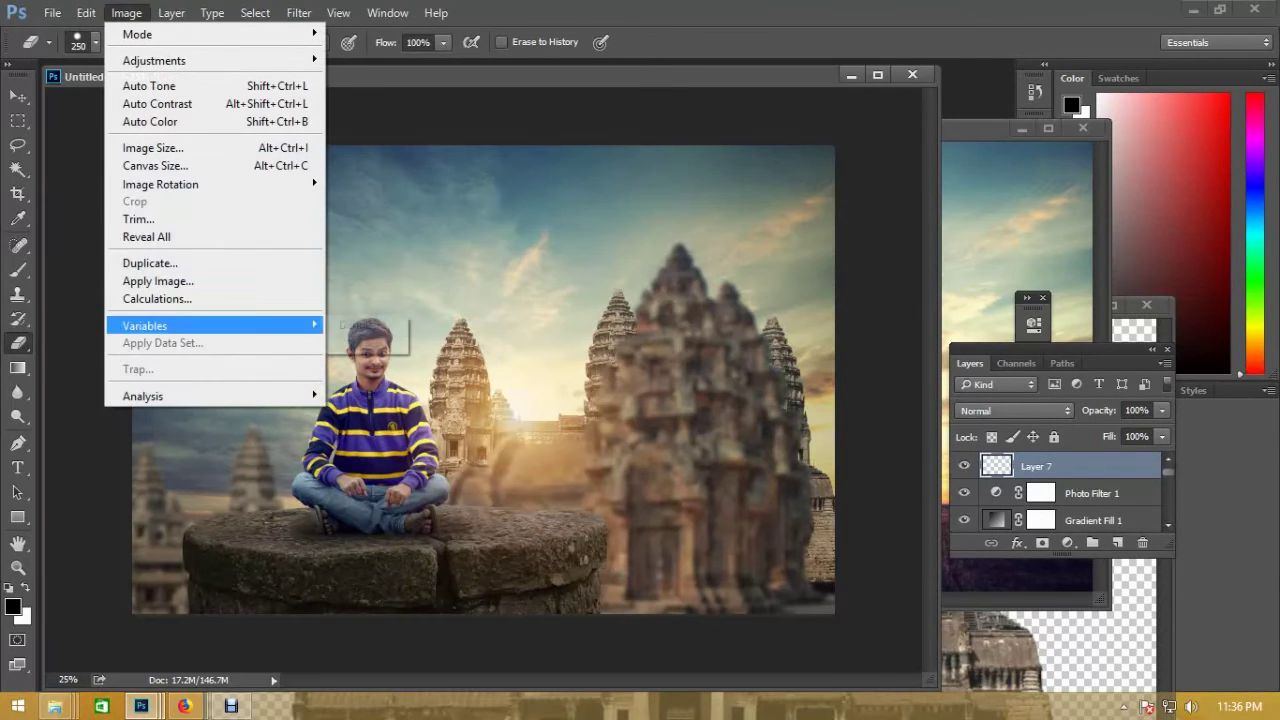
left_click(158, 281)
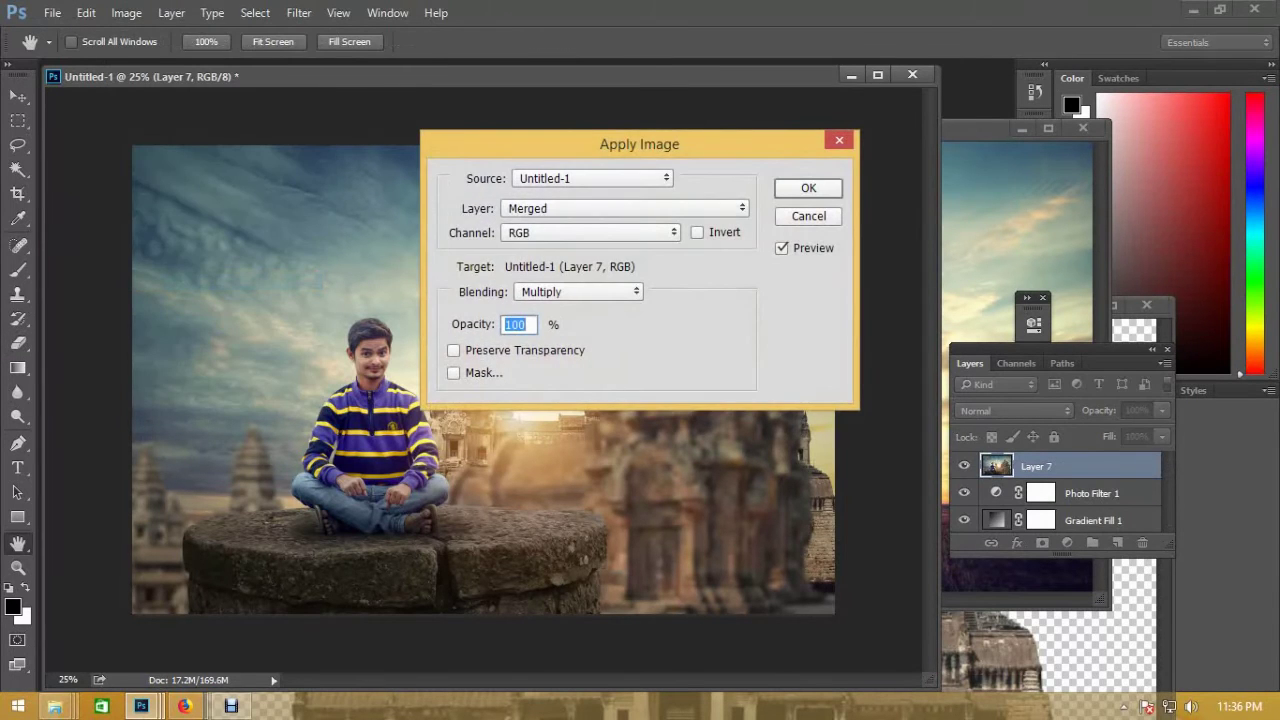
key("Return")
key("ctrl+plus")
key("ctrl+minus")
key("ctrl+minus")
key("ctrl+plus")
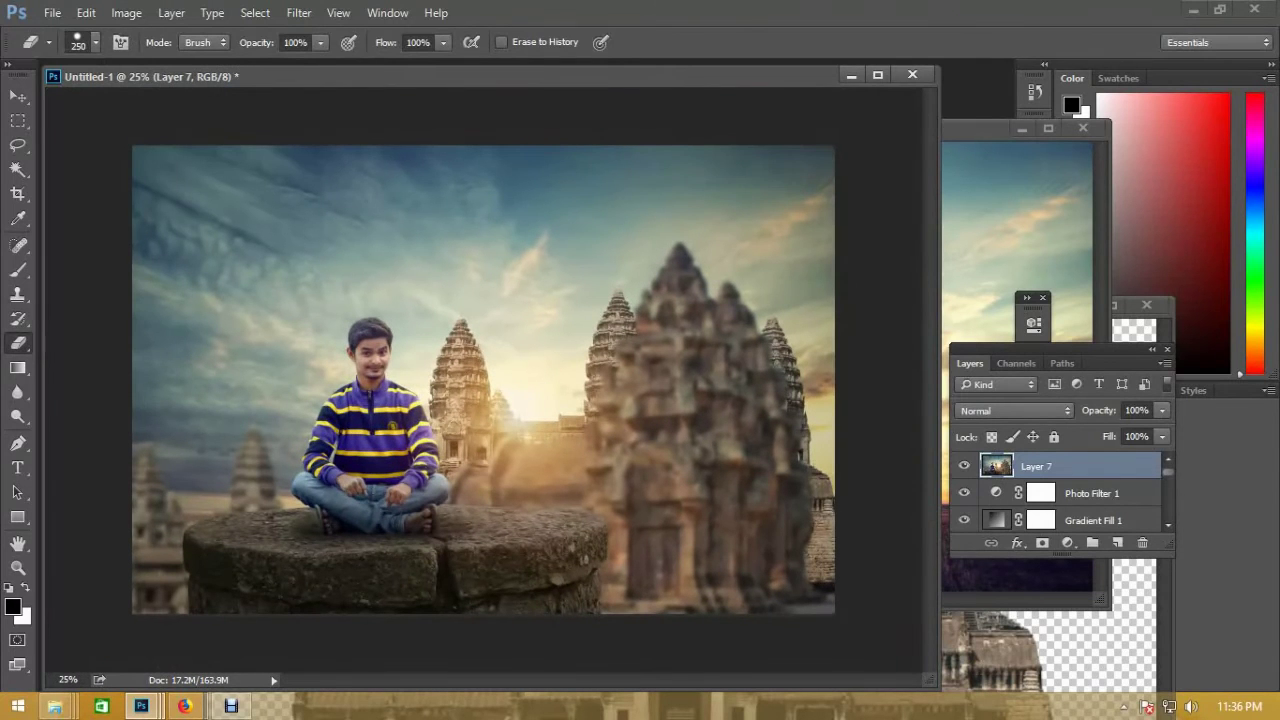
left_click(299, 12)
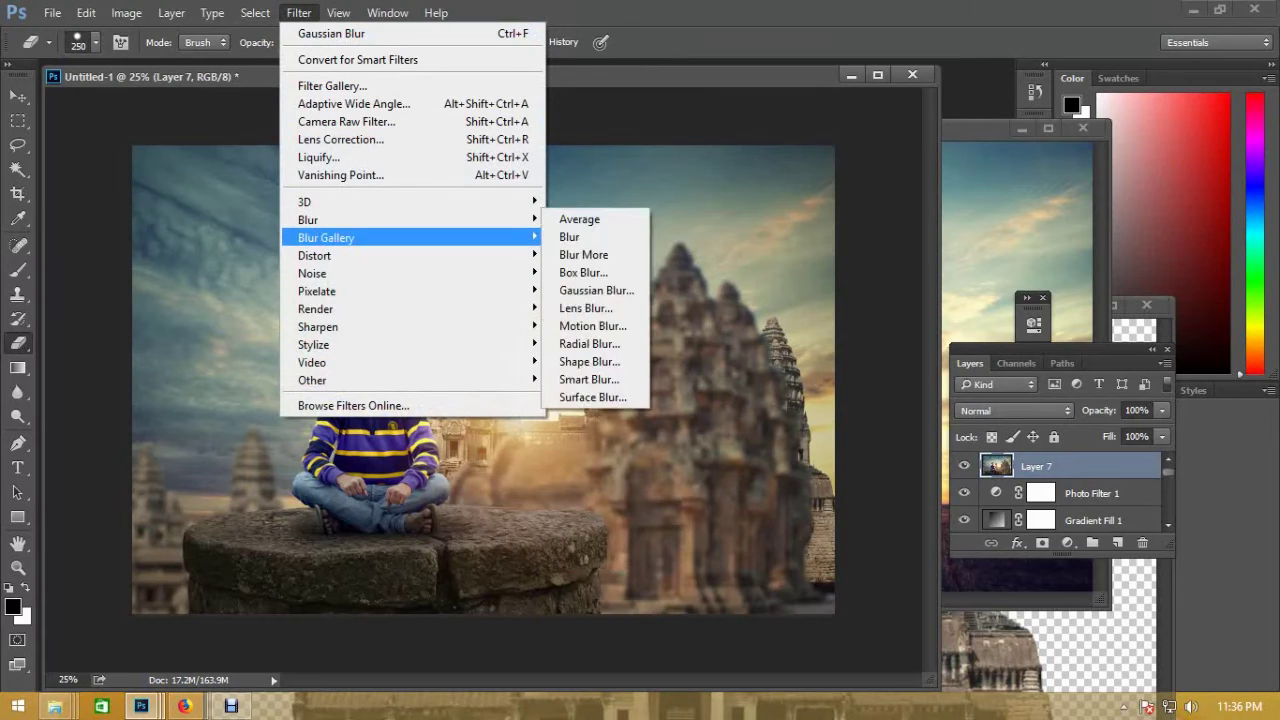
- Start a Tilt-Shift blur and set the lower transition just below the boy's sharp band
left_click(584, 272)
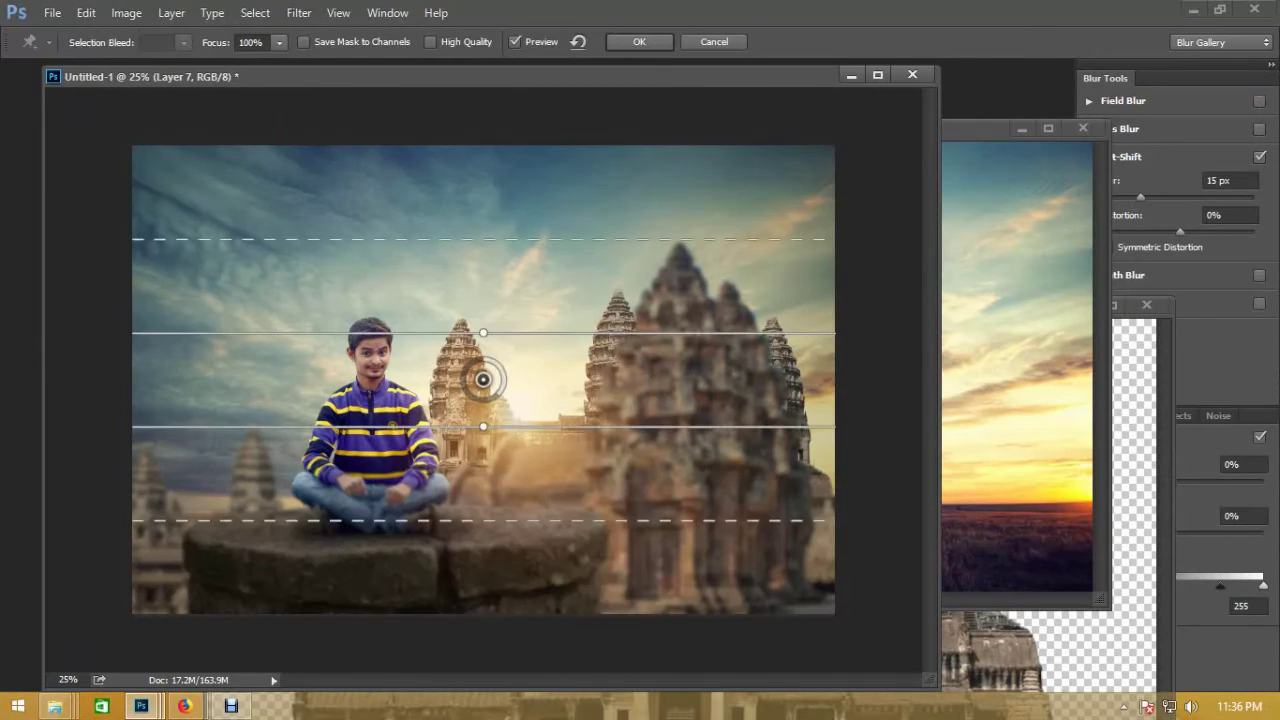
left_click_drag(483, 520, 483, 566)
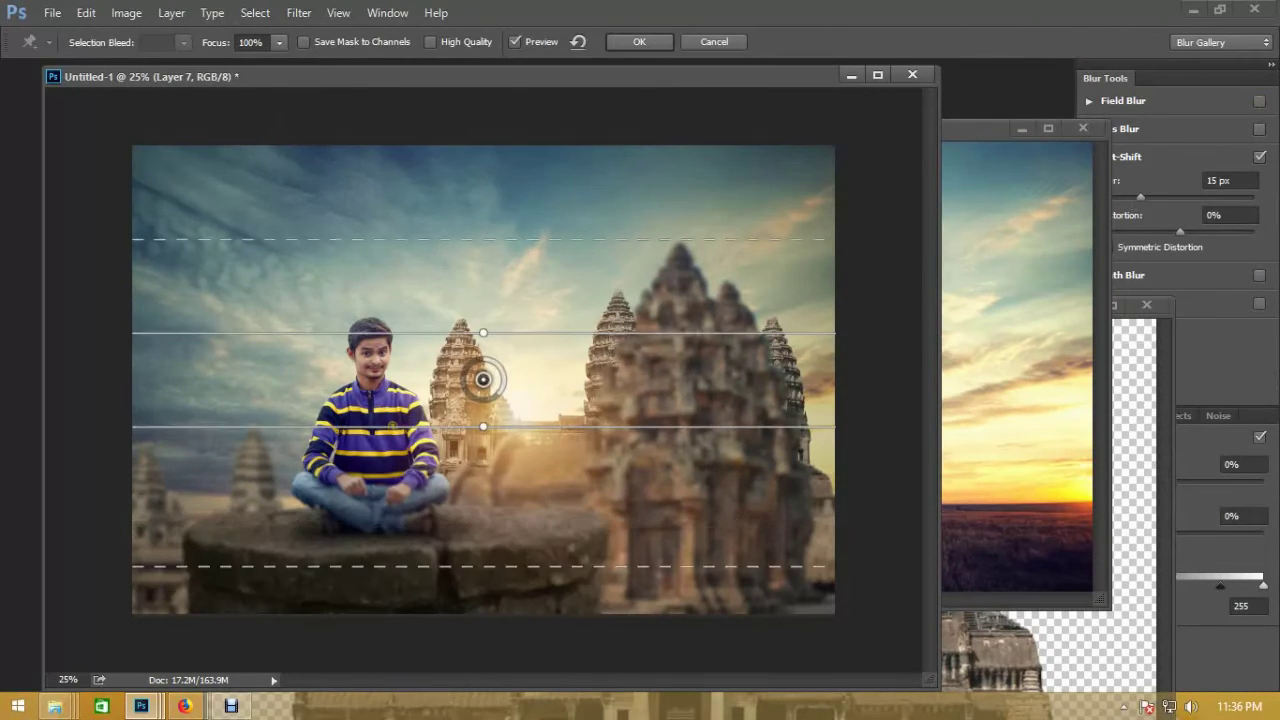
left_click_drag(483, 427, 483, 541)
key("ctrl+minus")
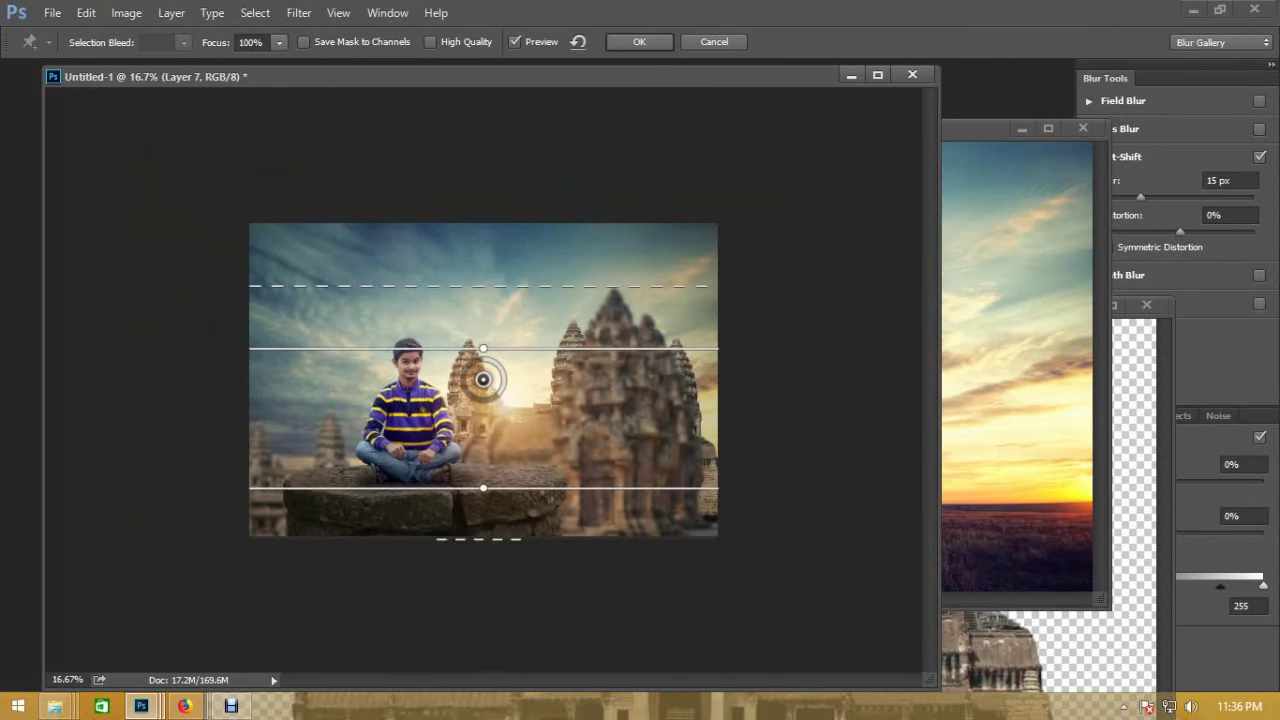
left_click_drag(483, 495, 483, 536)
left_click_drag(483, 490, 483, 497)
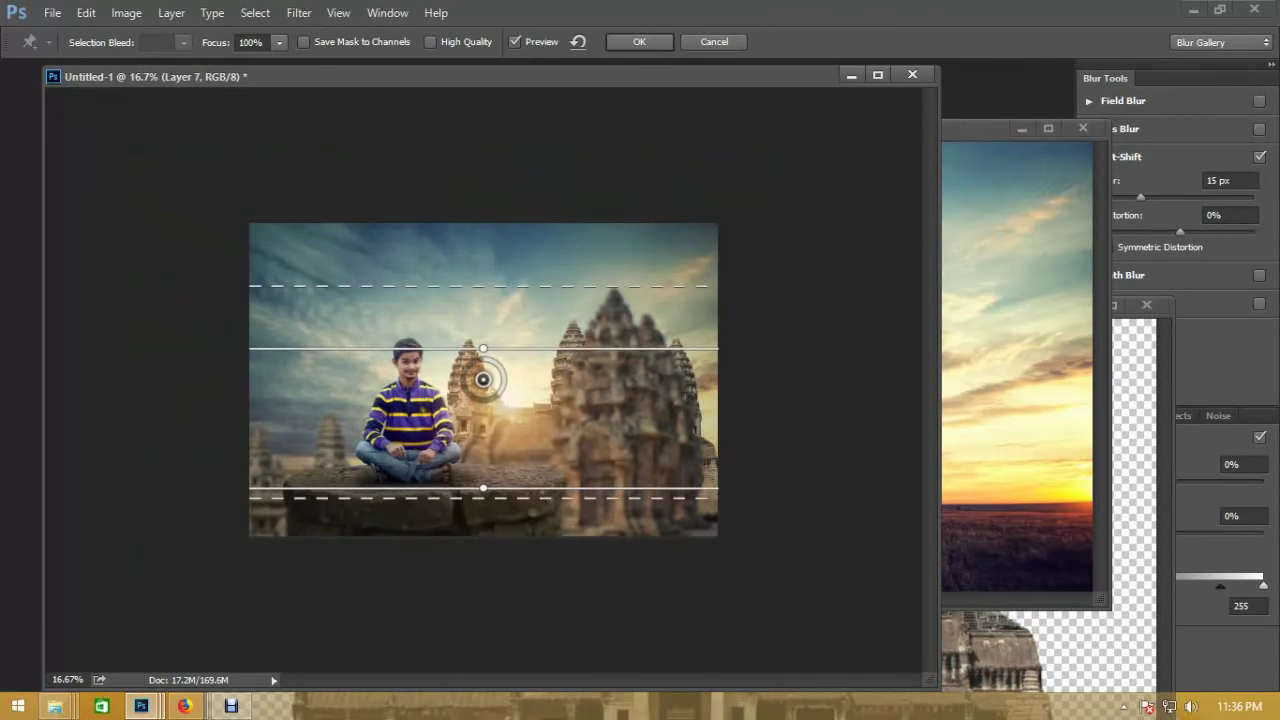
mouse_move(483, 497)
left_mouse_down()
mouse_move(483, 522)
mouse_move(483, 467)
left_mouse_up()
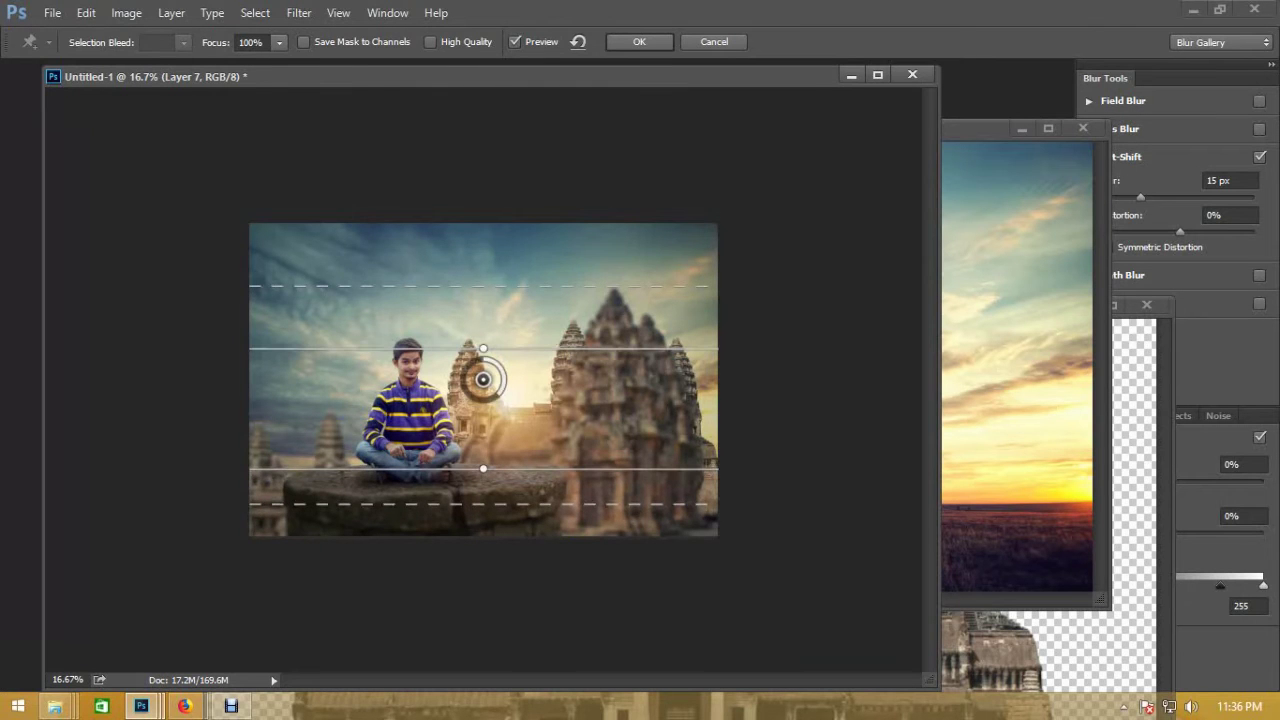
- Tilt the band slightly, move the upper transition near the top, and apply the blur
left_click_drag(483, 468, 486, 468)
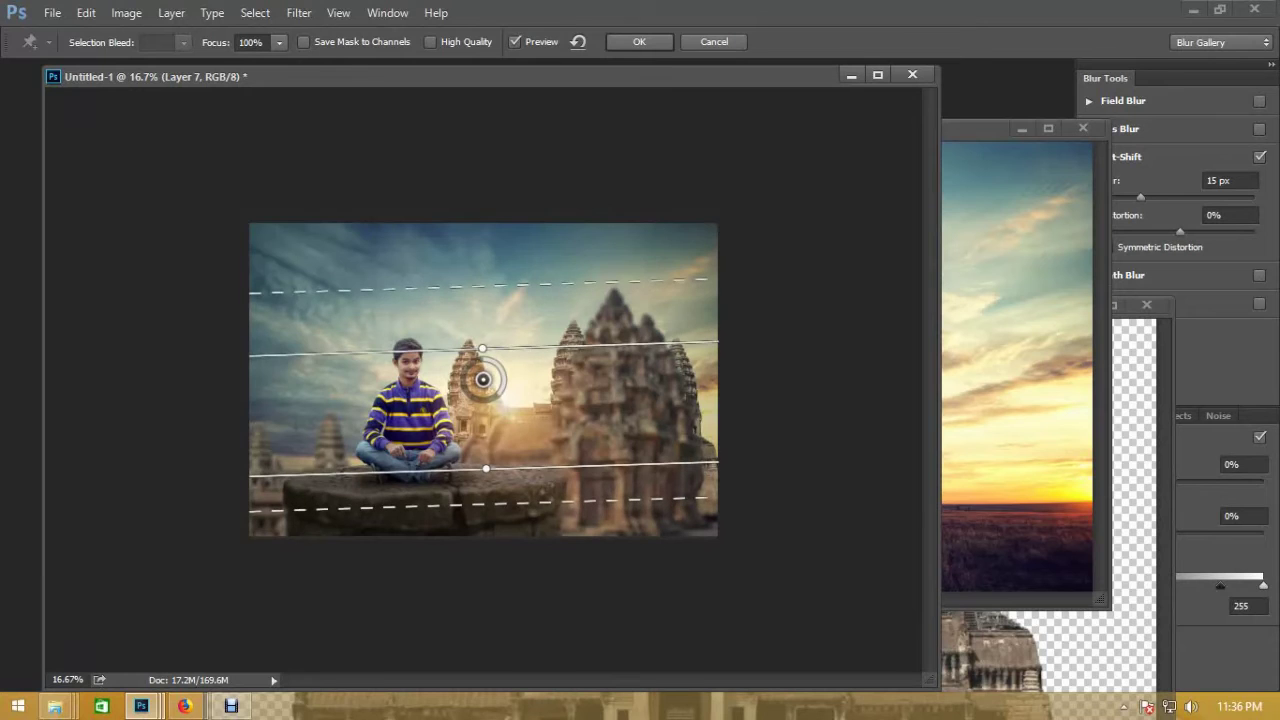
left_click_drag(485, 287, 485, 228)
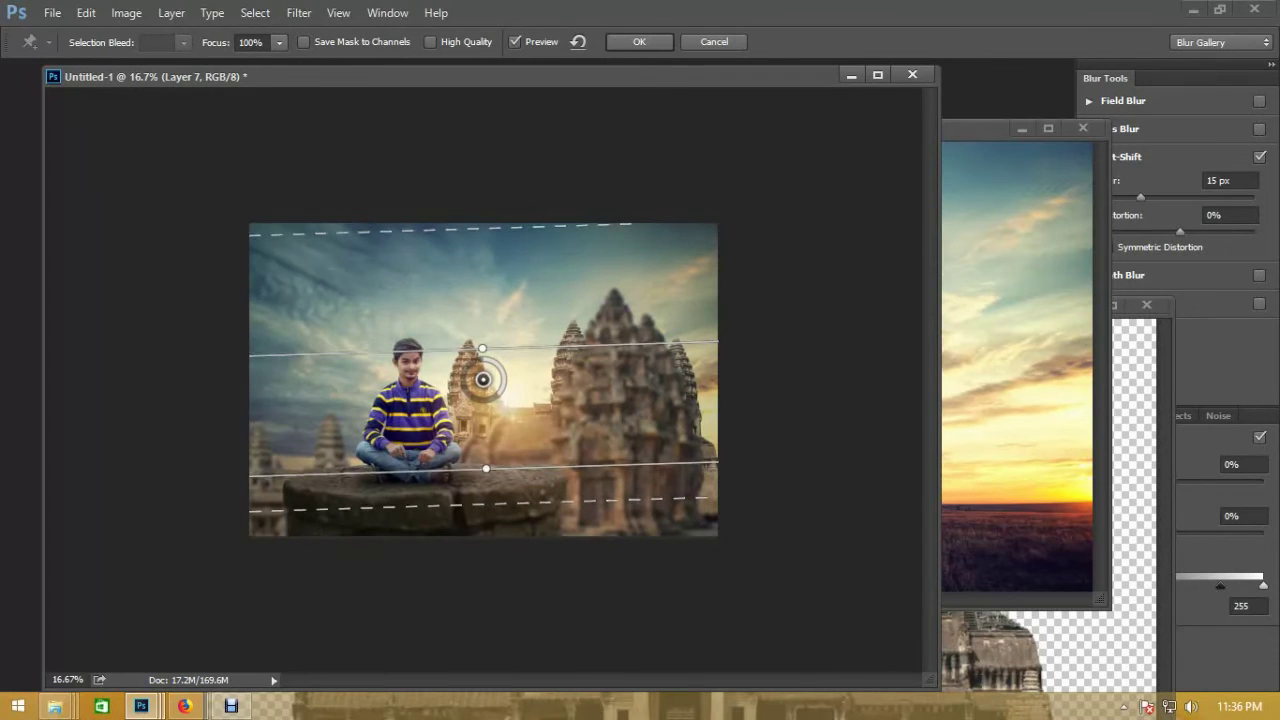
left_click_drag(482, 348, 481, 320)
left_click_drag(486, 468, 485, 463)
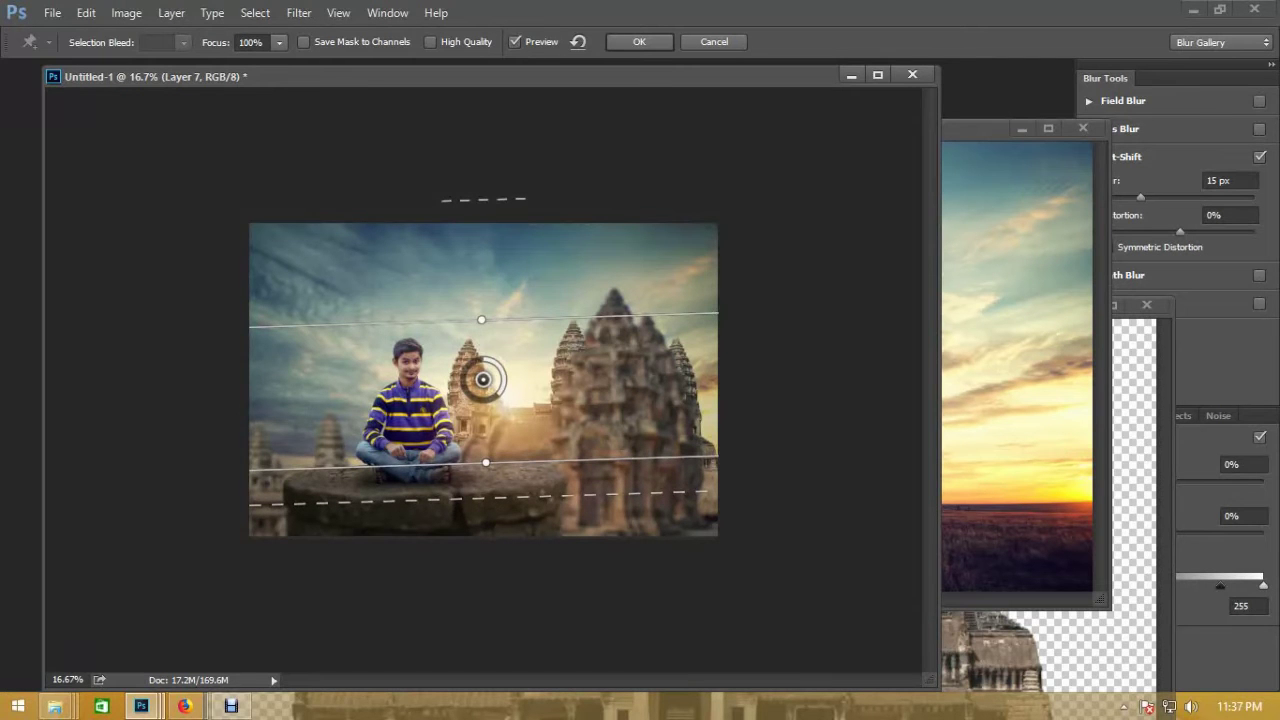
key("Return")
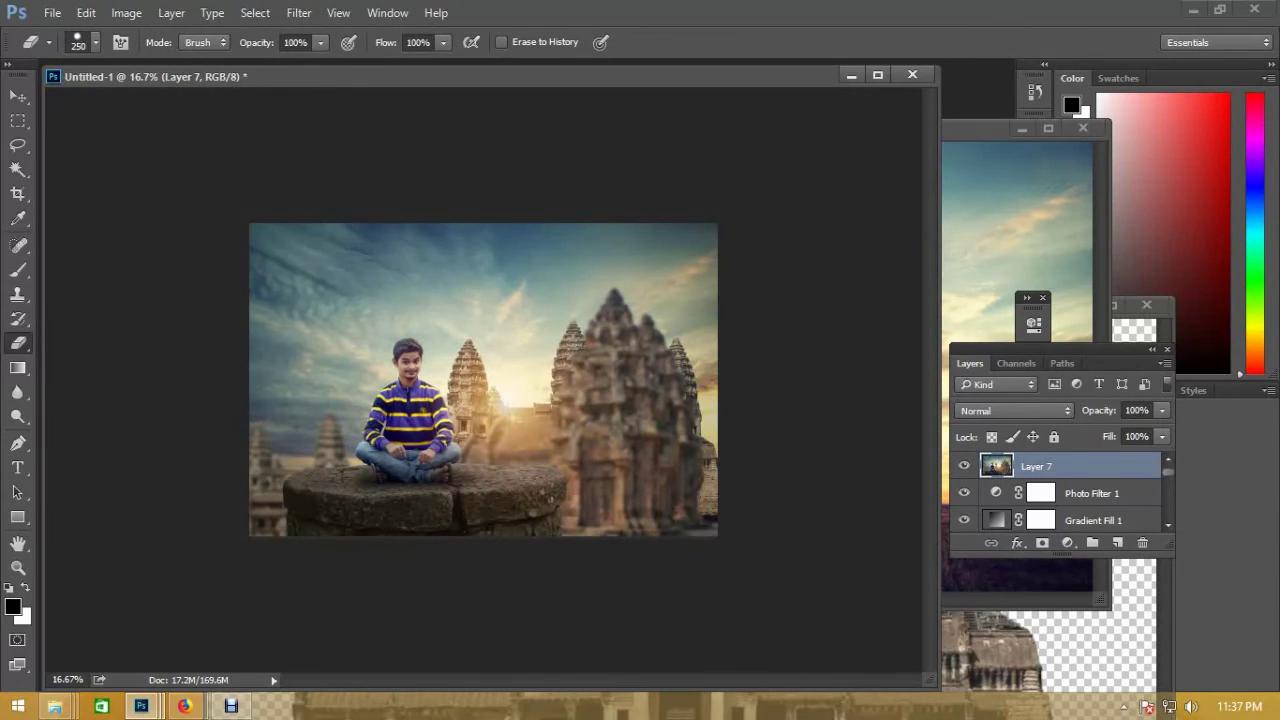
key("ctrl+z")
key("ctrl+z")
- In Camera Raw, set exposure +0.20, highlights -9, shadows +13 and whites -3
left_click(299, 12)
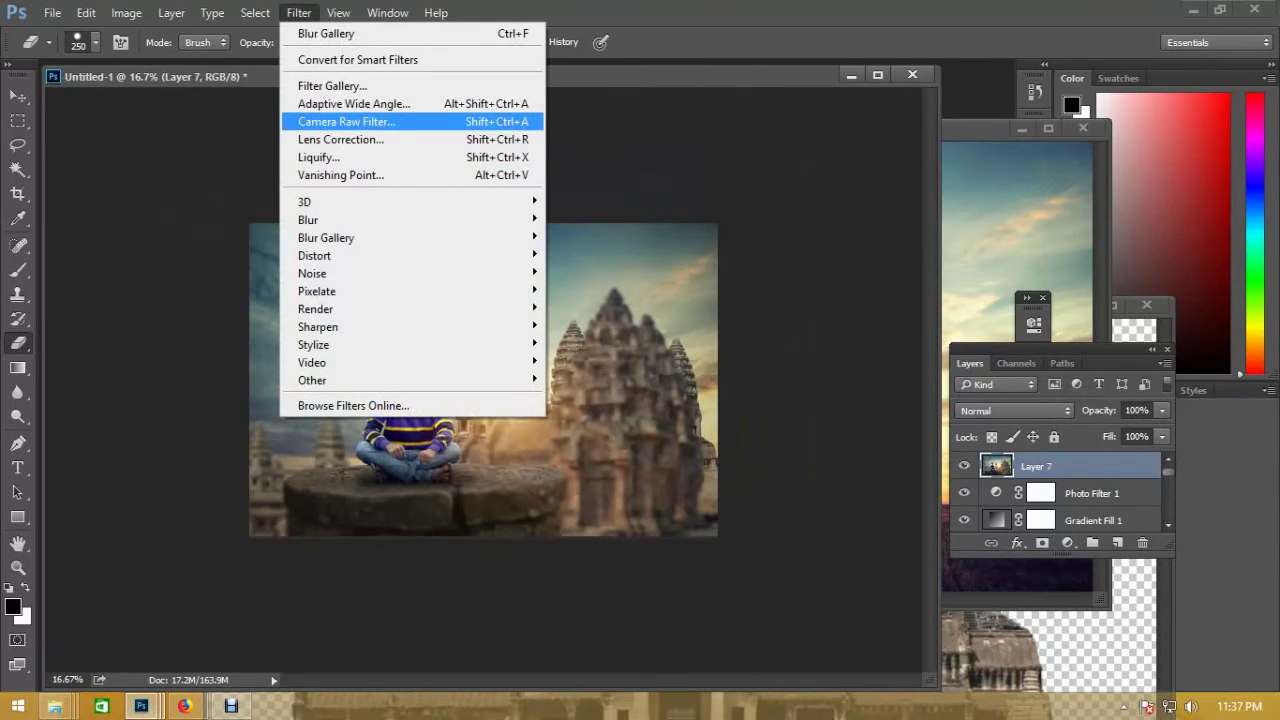
left_click(346, 121)
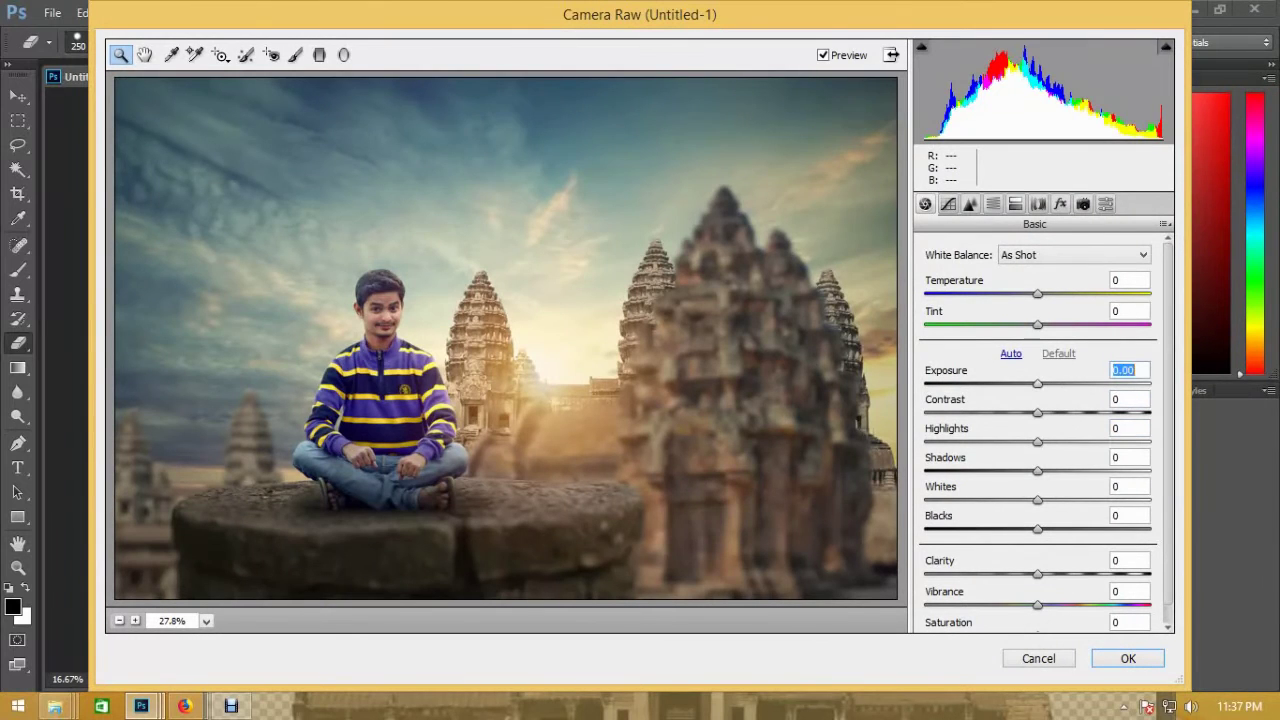
key("Up")
key("Up")
key("Up")
key("Tab")
key("Tab")
key("Down")
key("Down")
key("Down")
key("Down")
key("Down")
key("Down")
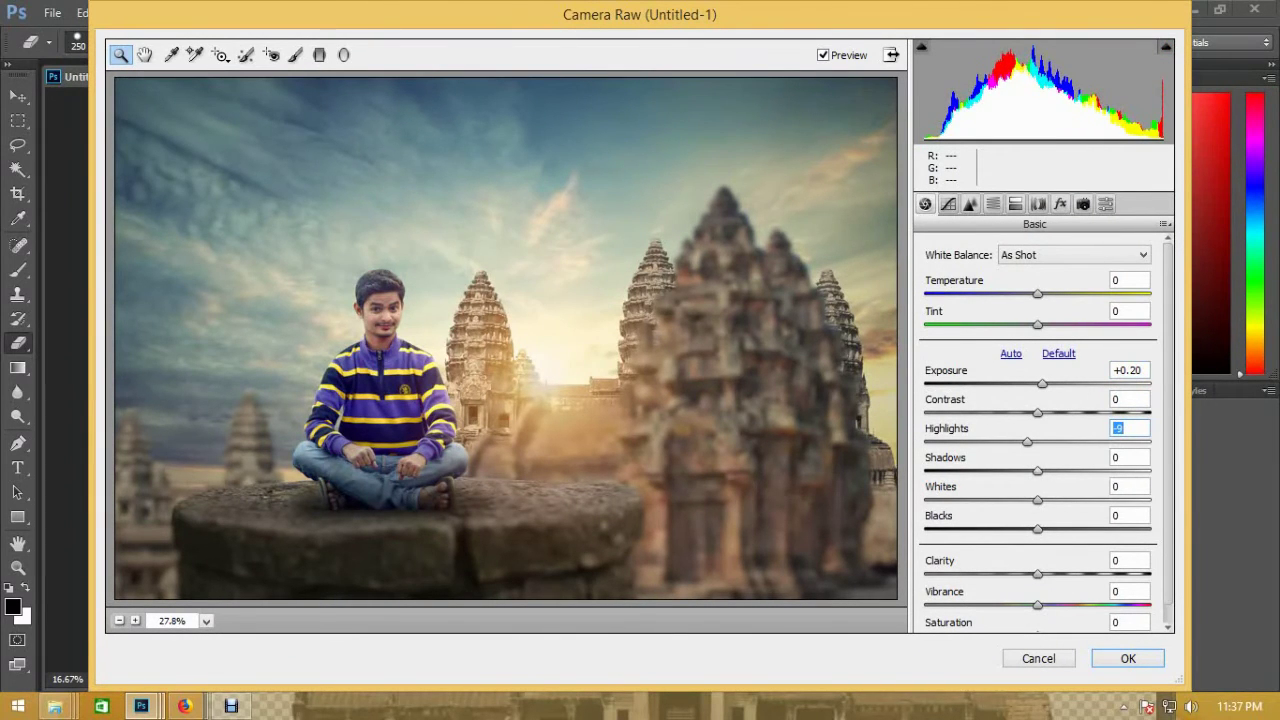
key("Tab")
key("Up")
key("Up")
key("Up")
key("Down")
key("Down")
key("Down")
key("Tab")
key("Down")
key("Down")
key("Down")
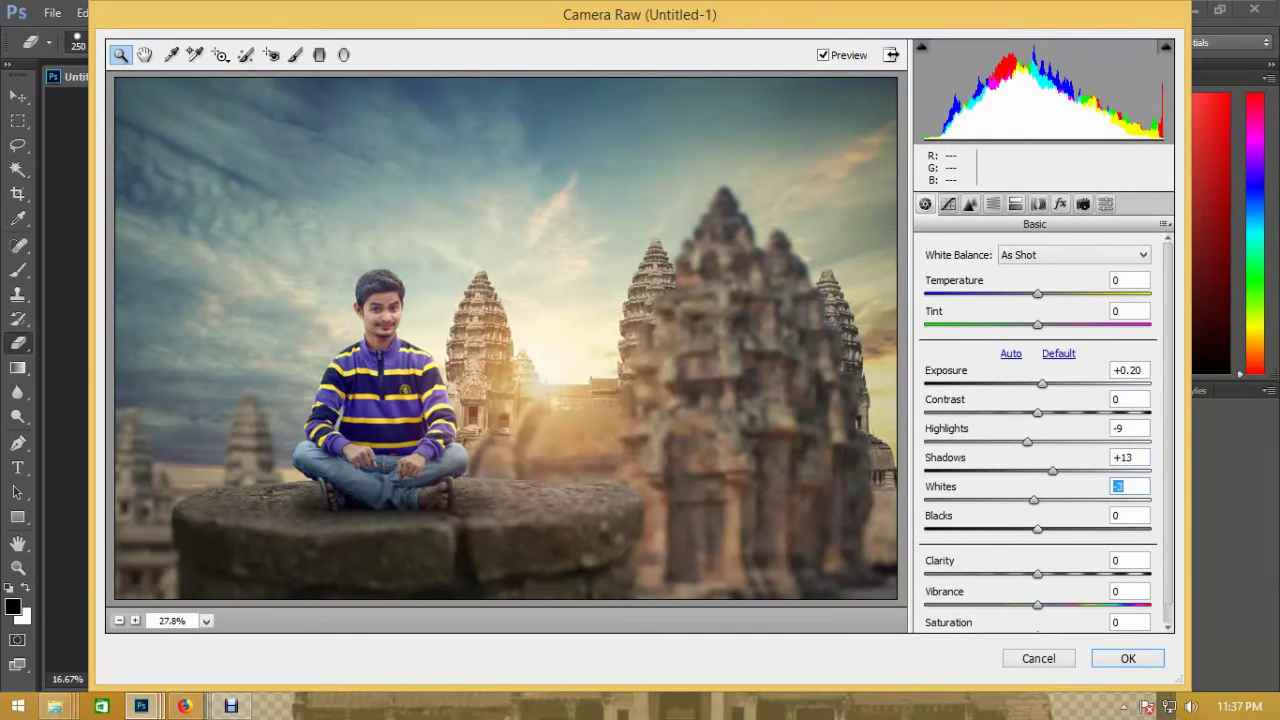
key("Tab")
key("Down")
key("Down")
key("Down")
- Set blacks -7, clarity +8, contrast +7, vibrance +6 and saturation +12
key("Tab")
key("Up")
key("Up")
key("Up")
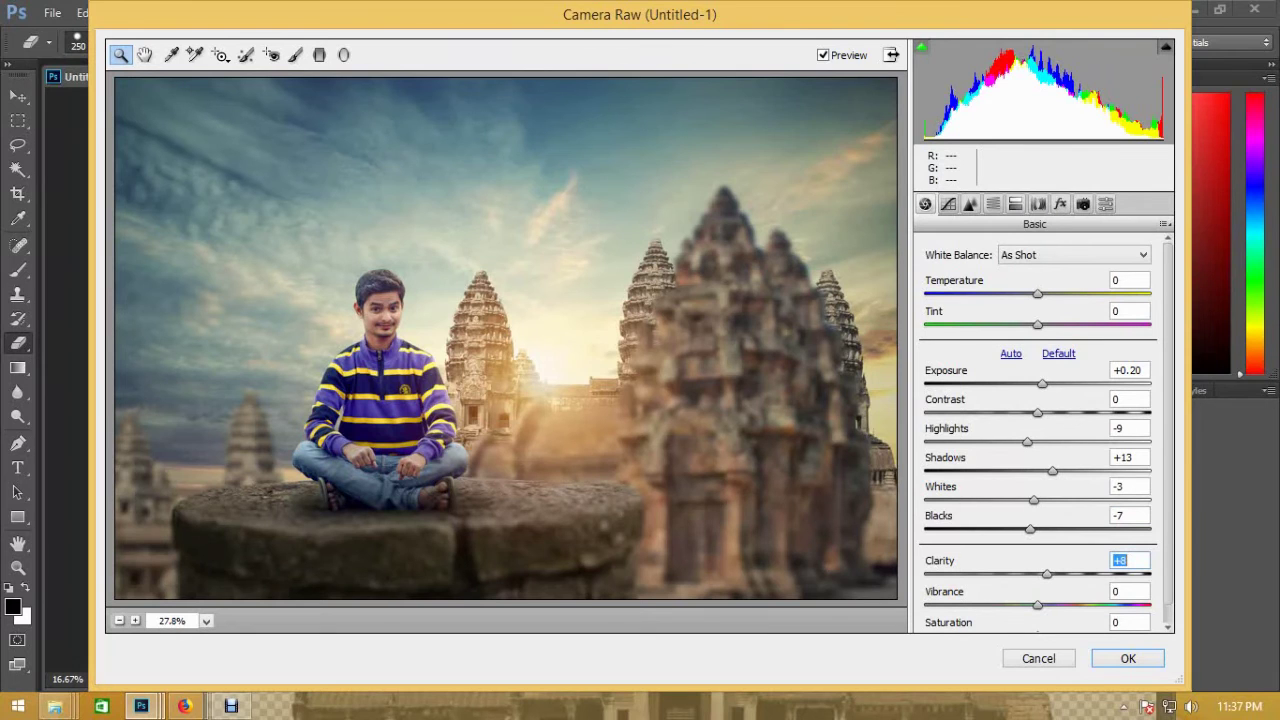
key("shift+Tab")
key("shift+Tab")
key("shift+Tab")
key("Up")
key("Up")
key("Up")
key("Tab")
key("Tab")
key("Tab")
key("Up")
key("Up")
key("Up")
key("Tab")
key("Up")
key("Up")
key("Up")
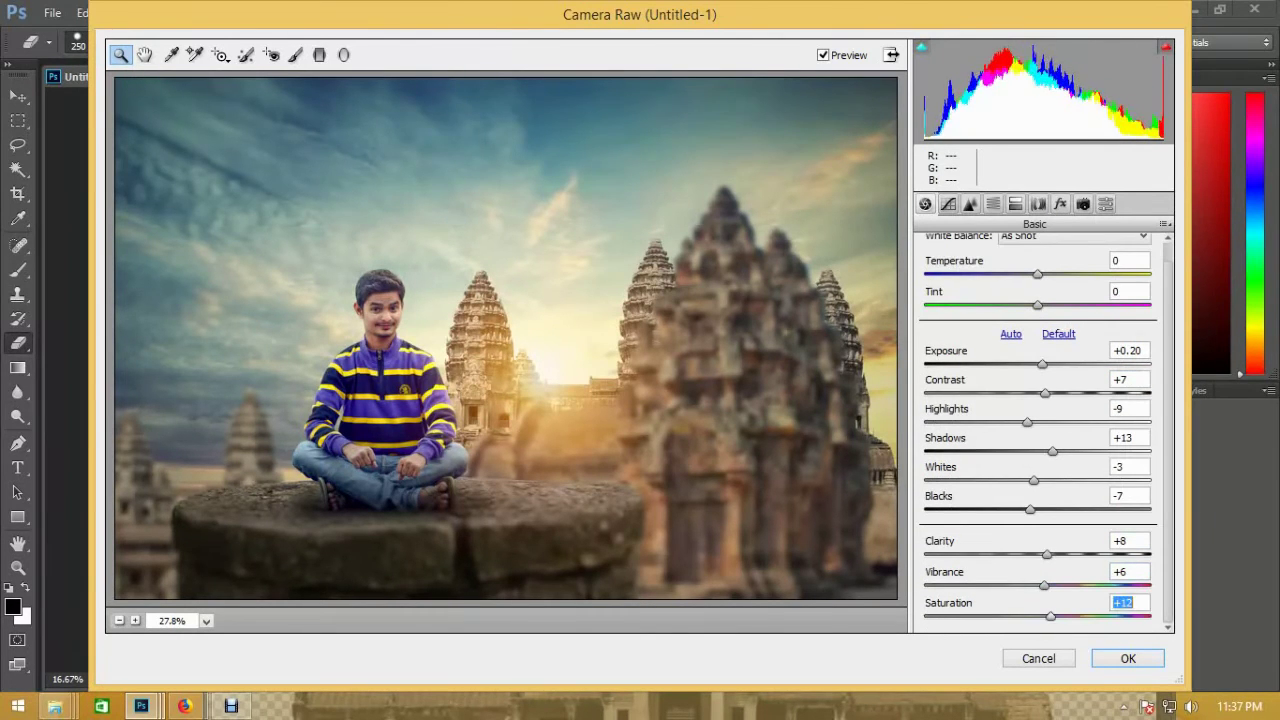
- In HSL, set Oranges luminance +22, Reds saturation -5 and Reds luminance +7
left_click(993, 204)
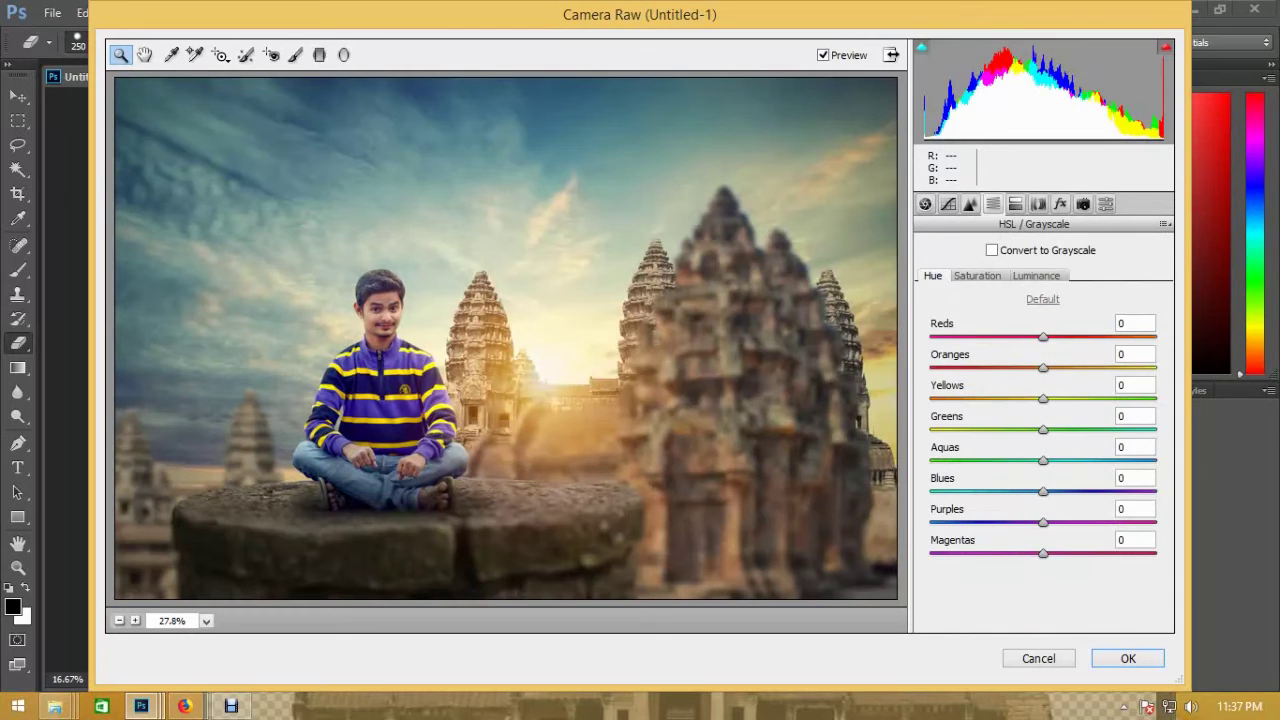
left_click(1036, 275)
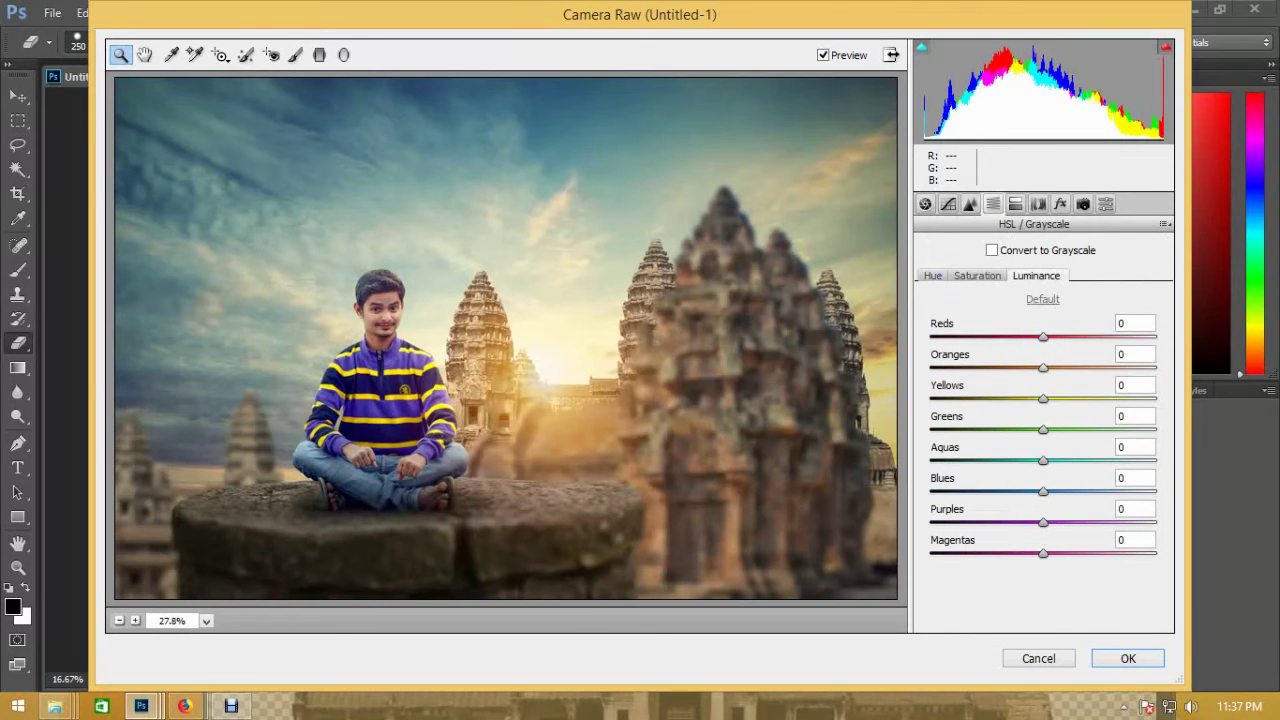
key("Tab")
key("Up")
key("Up")
key("Up")
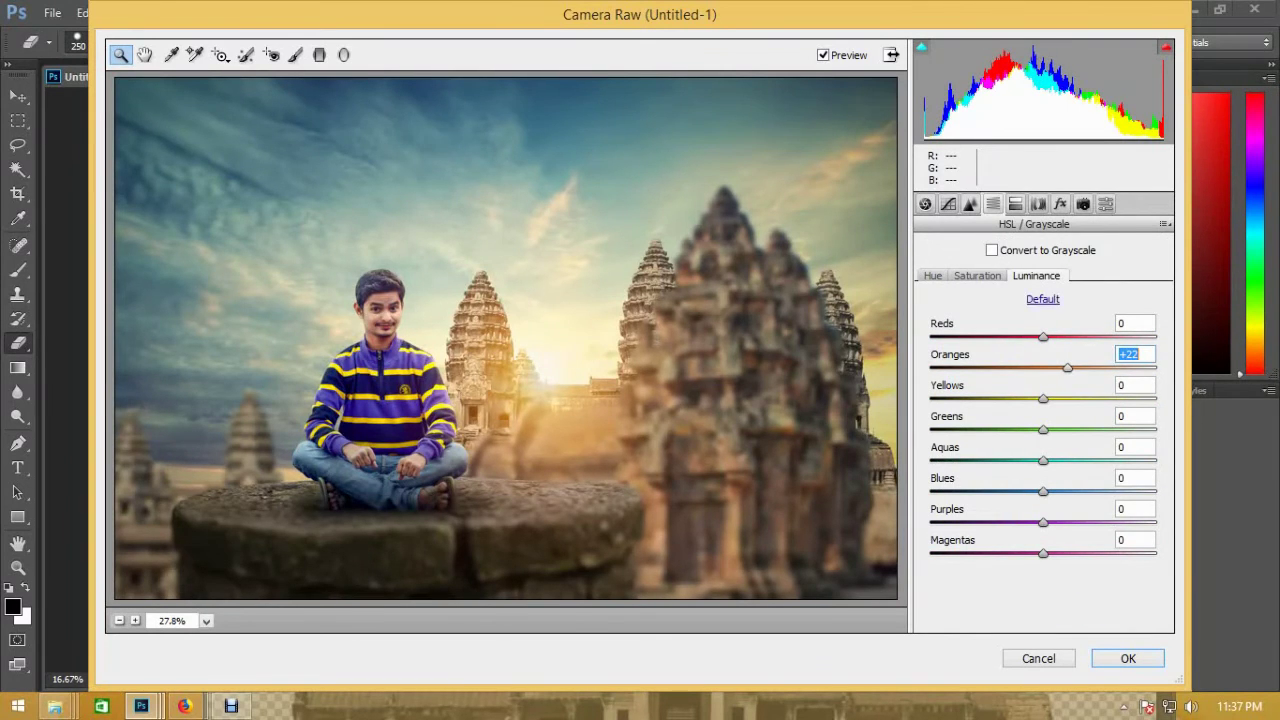
left_click(977, 275)
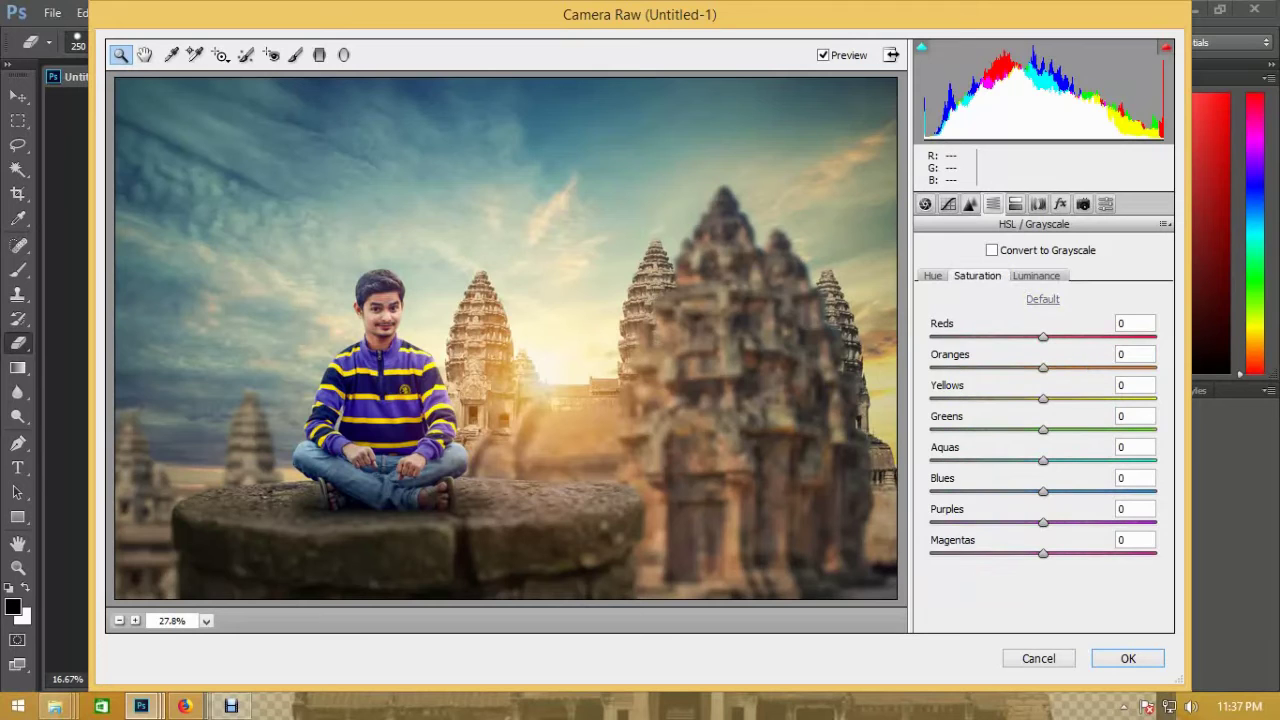
key("Tab")
key("Down")
key("Down")
key("Down")
key("Down")
key("Down")
left_click(1036, 275)
key("Tab")
key("Up")
key("Up")
key("Up")
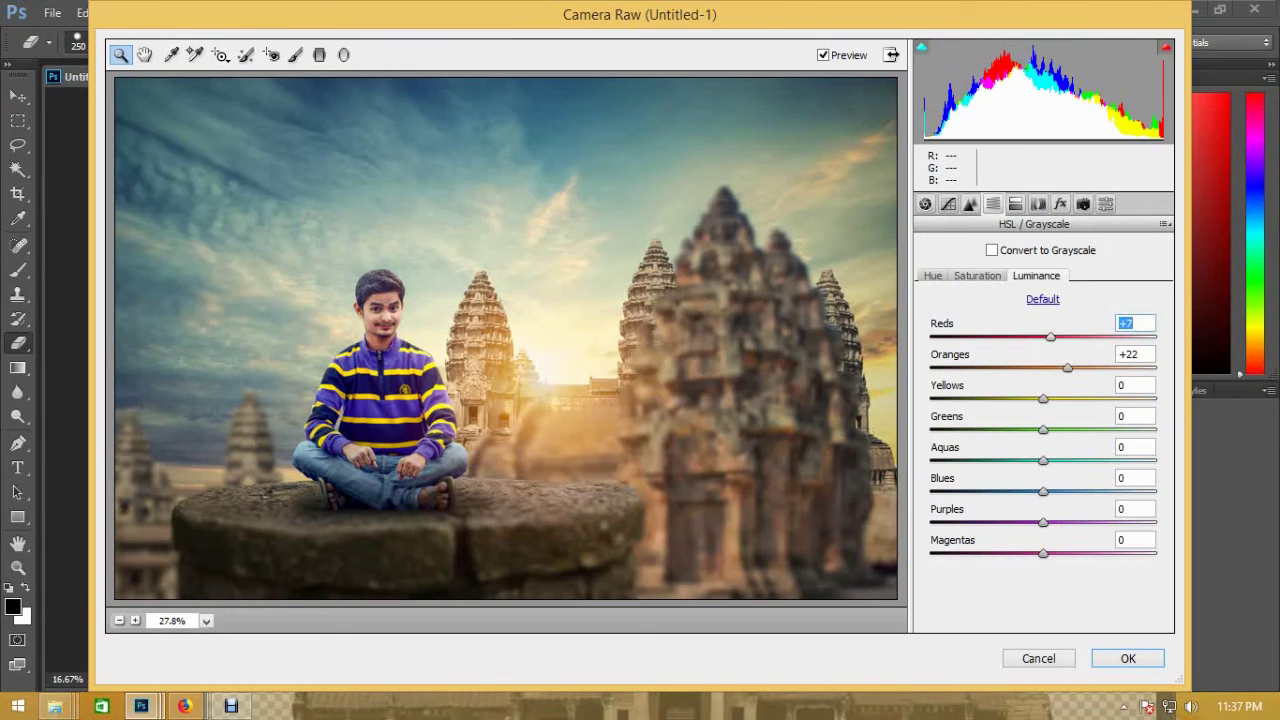
- Add a -19 post-crop vignette, Blue Primary hue -17, tone-curve Darks +8, and apply
key("ctrl+alt+5")
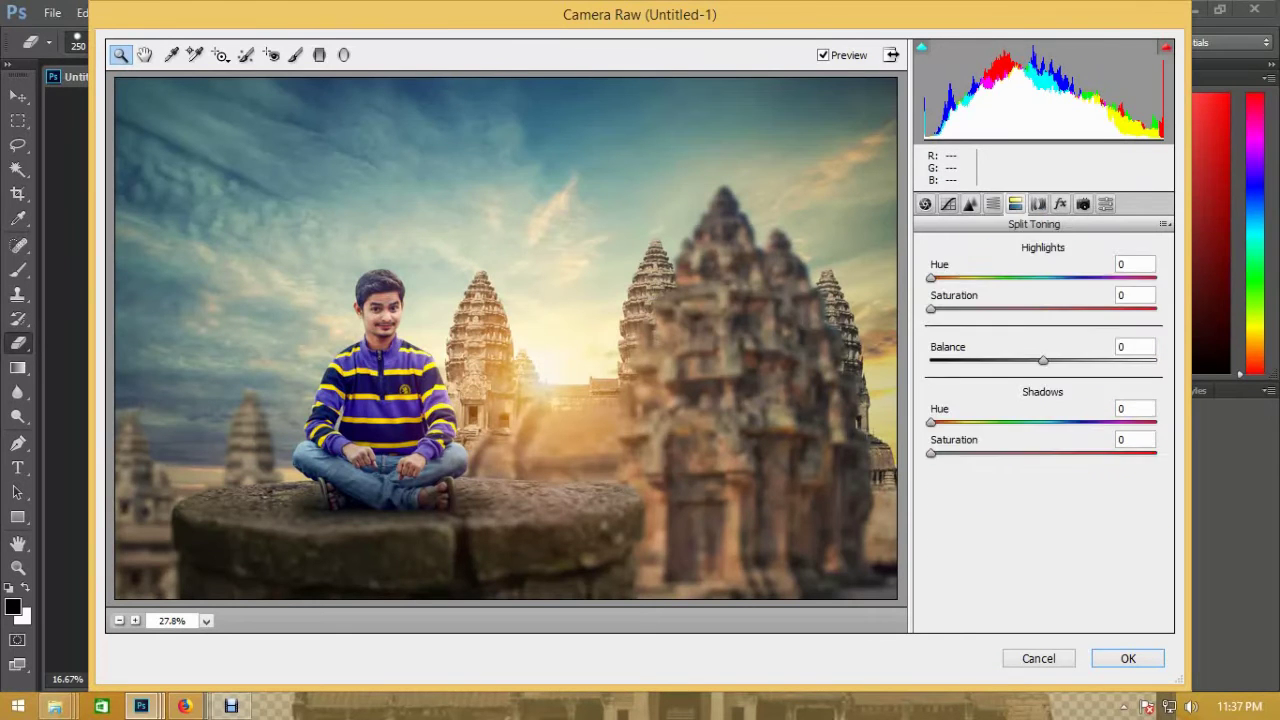
key("ctrl+alt+6")
key("ctrl+alt+7")
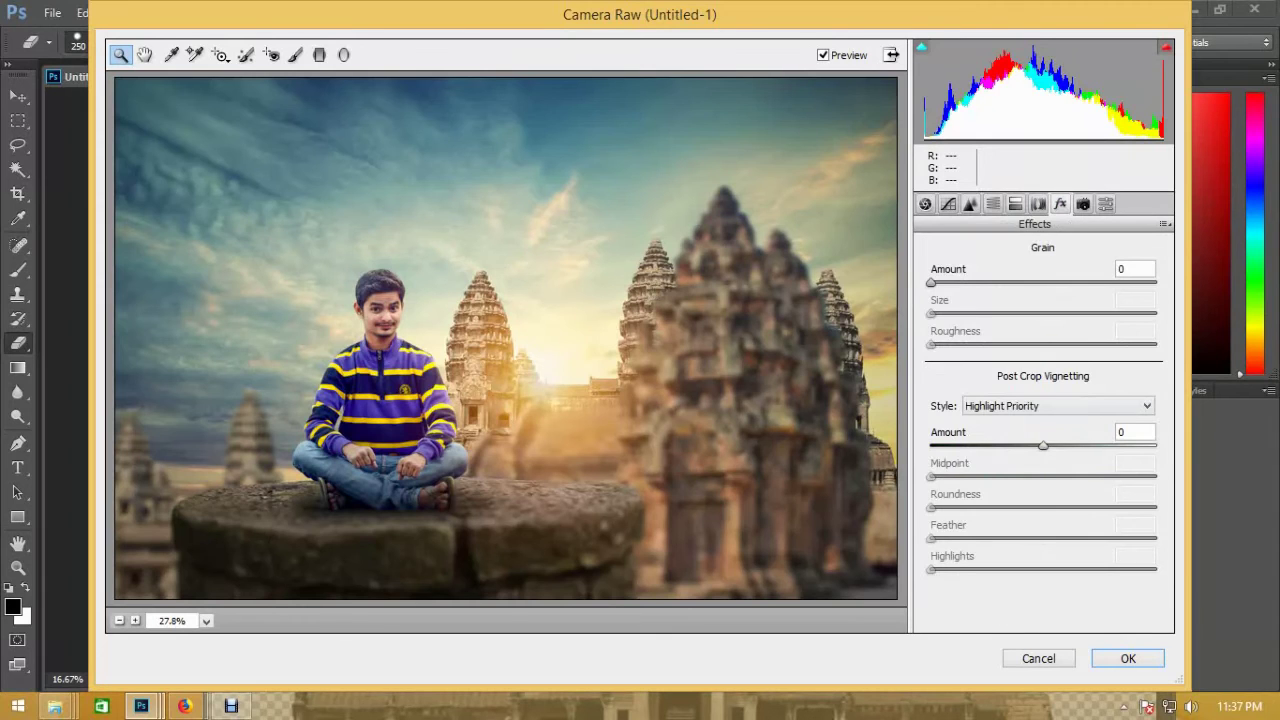
key("Down")
key("Down")
key("Down")
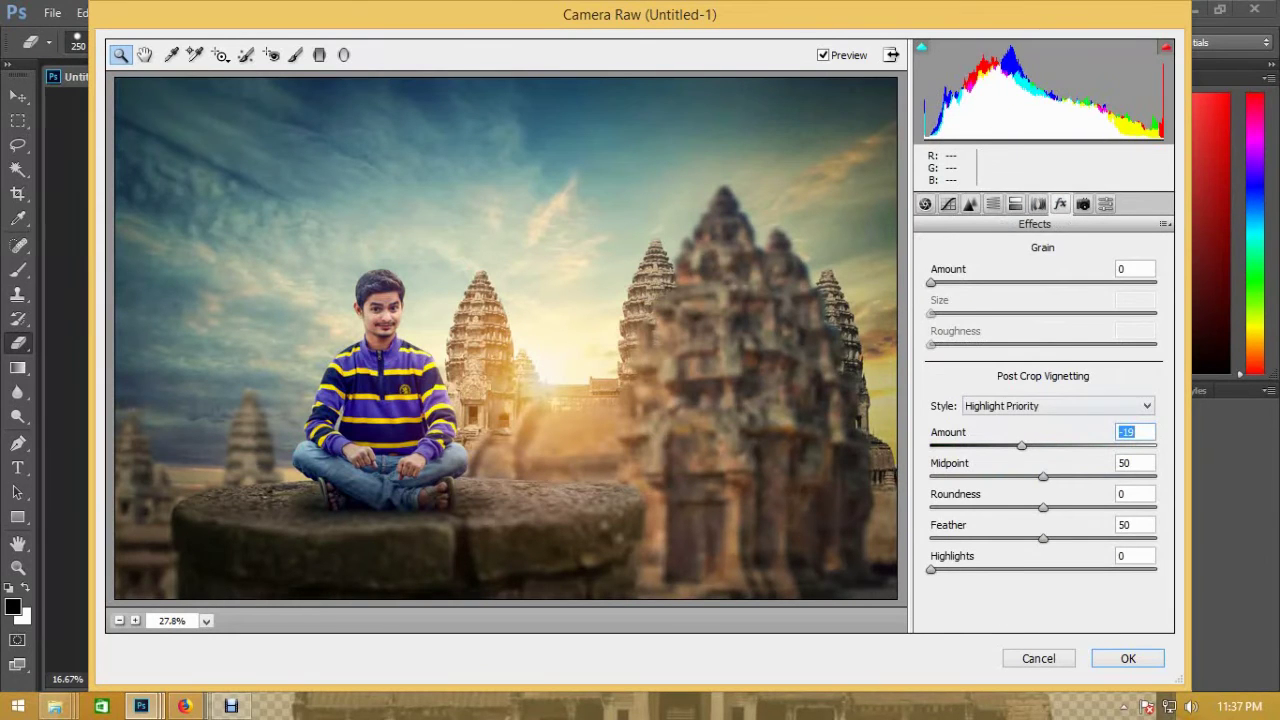
key("ctrl+alt+8")
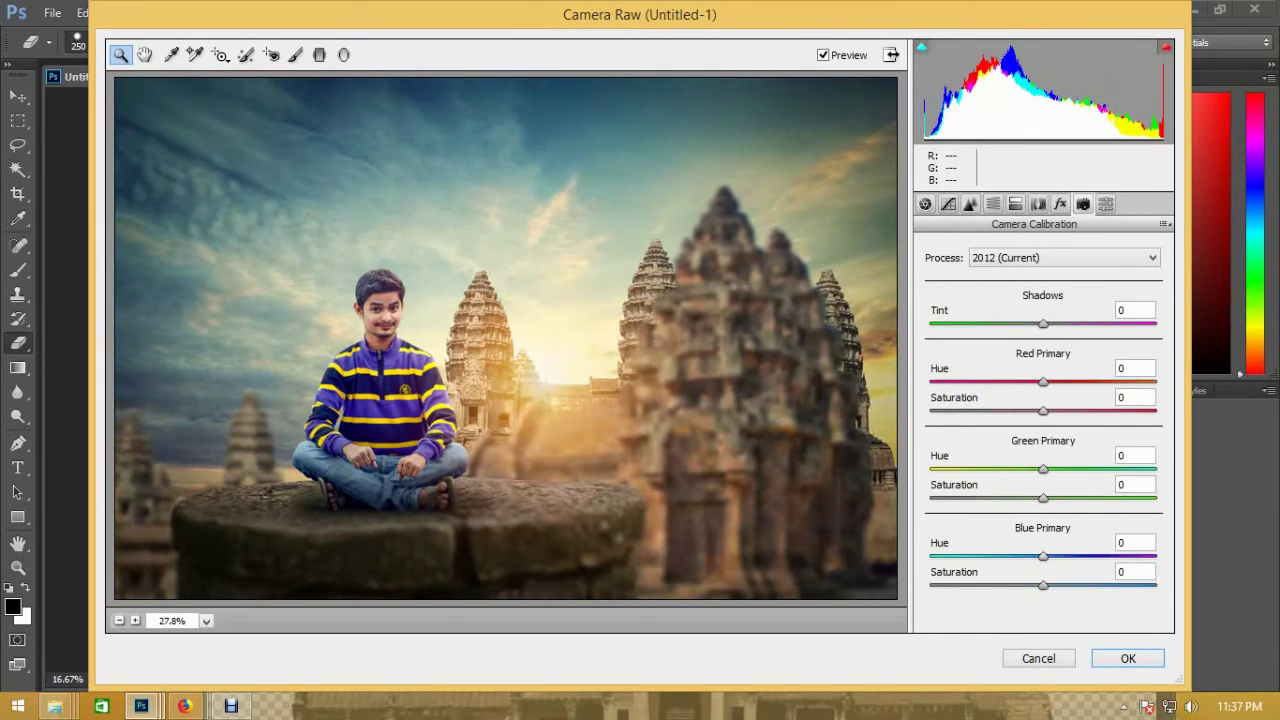
key("Down")
key("Down")
key("Down")
key("Down")
key("Down")
key("Down")
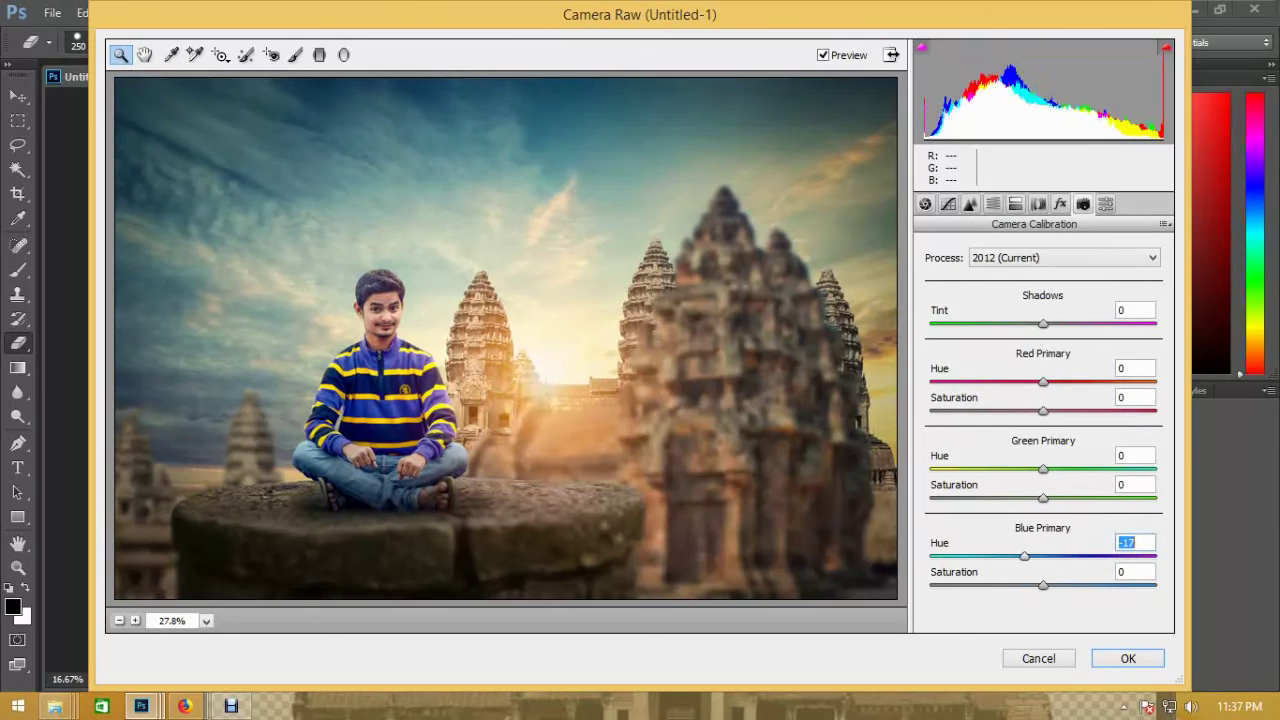
key("ctrl+alt+2")
key("Up")
key("Up")
key("Up")
key("Up")
key("Up")
key("Up")
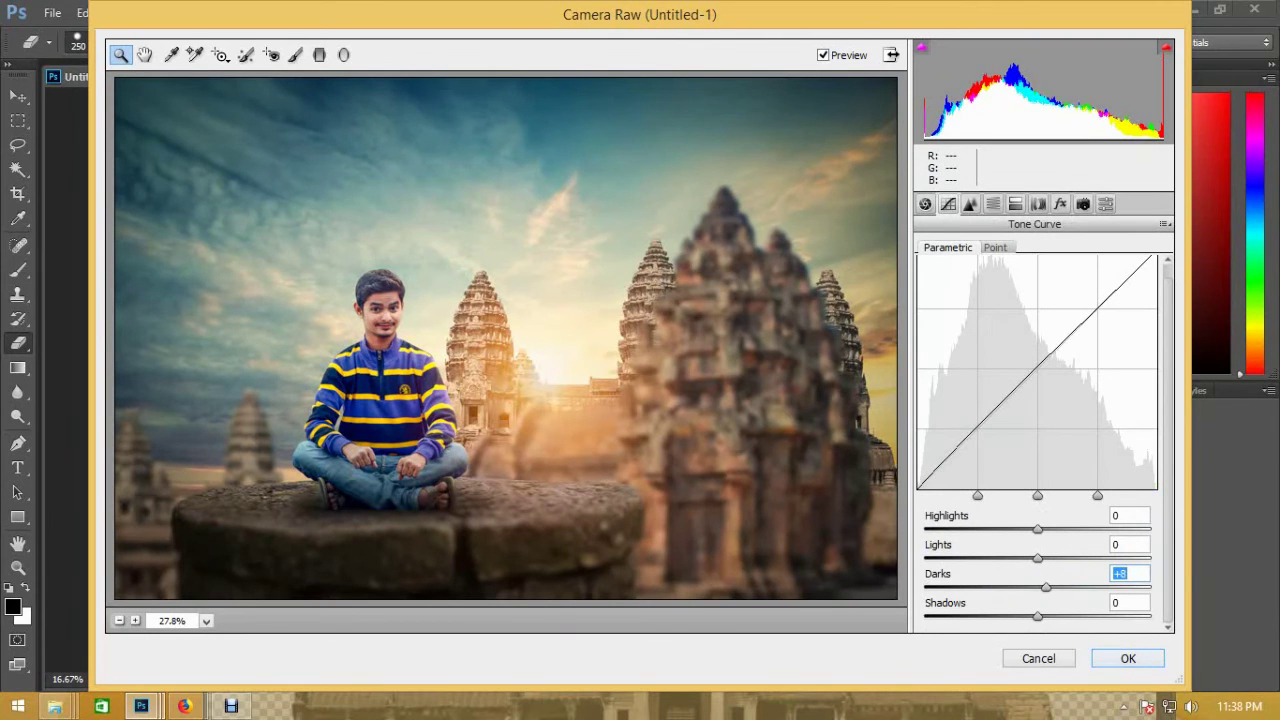
key("Return")
- Add Layer 8 above Layer 7 and stamp the merged image into it with Apply Image
key("ctrl+plus")
key("ctrl+plus")
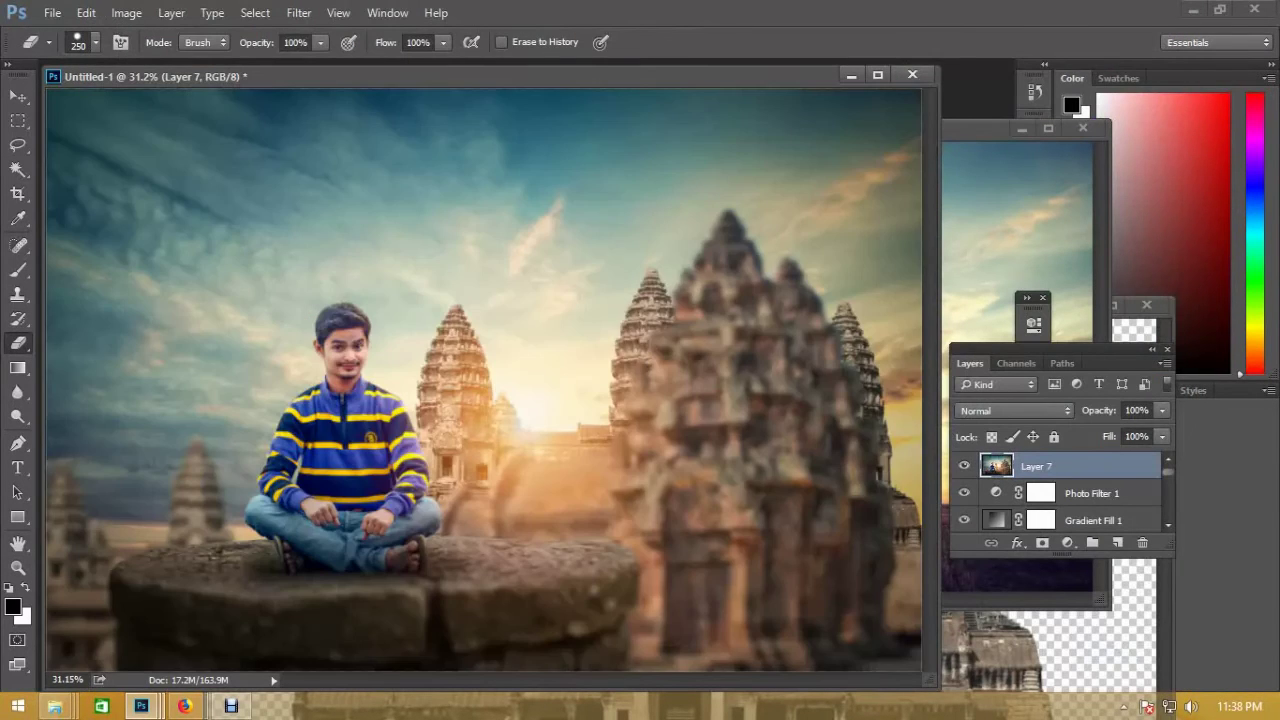
key("ctrl+minus")
key("ctrl+minus")
key("ctrl+plus")
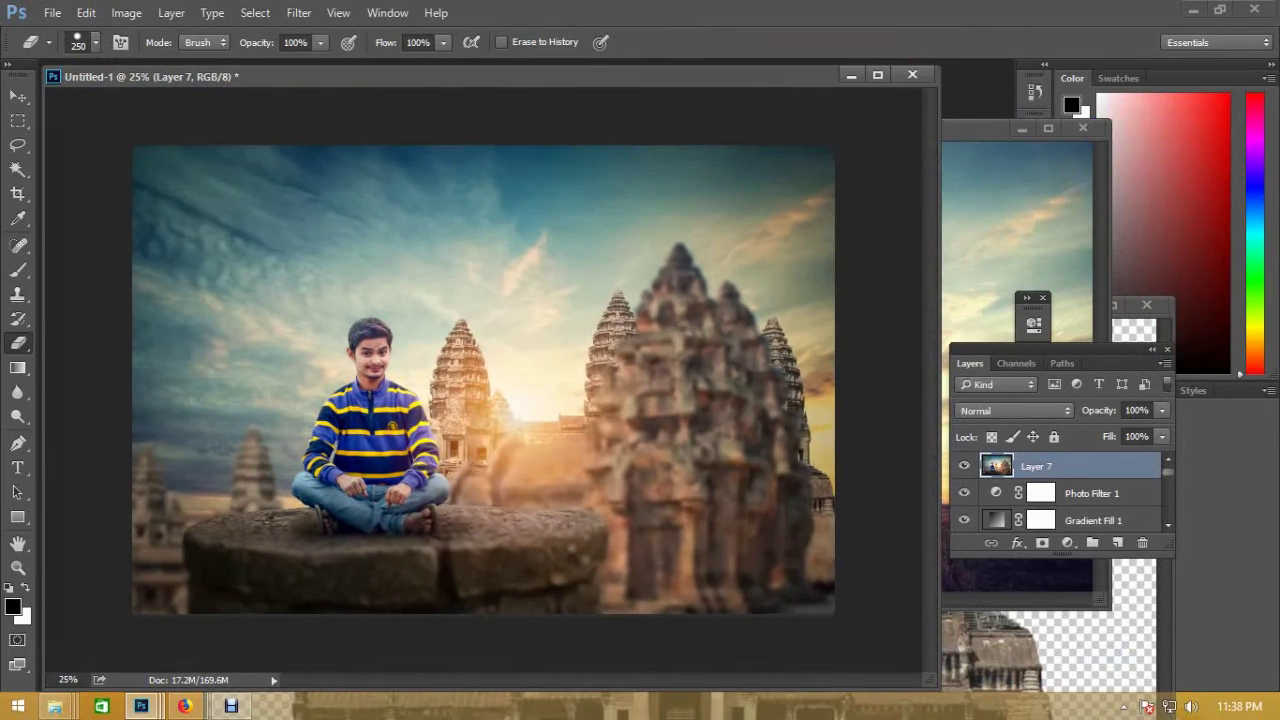
key("ctrl+minus")
left_click(1117, 542)
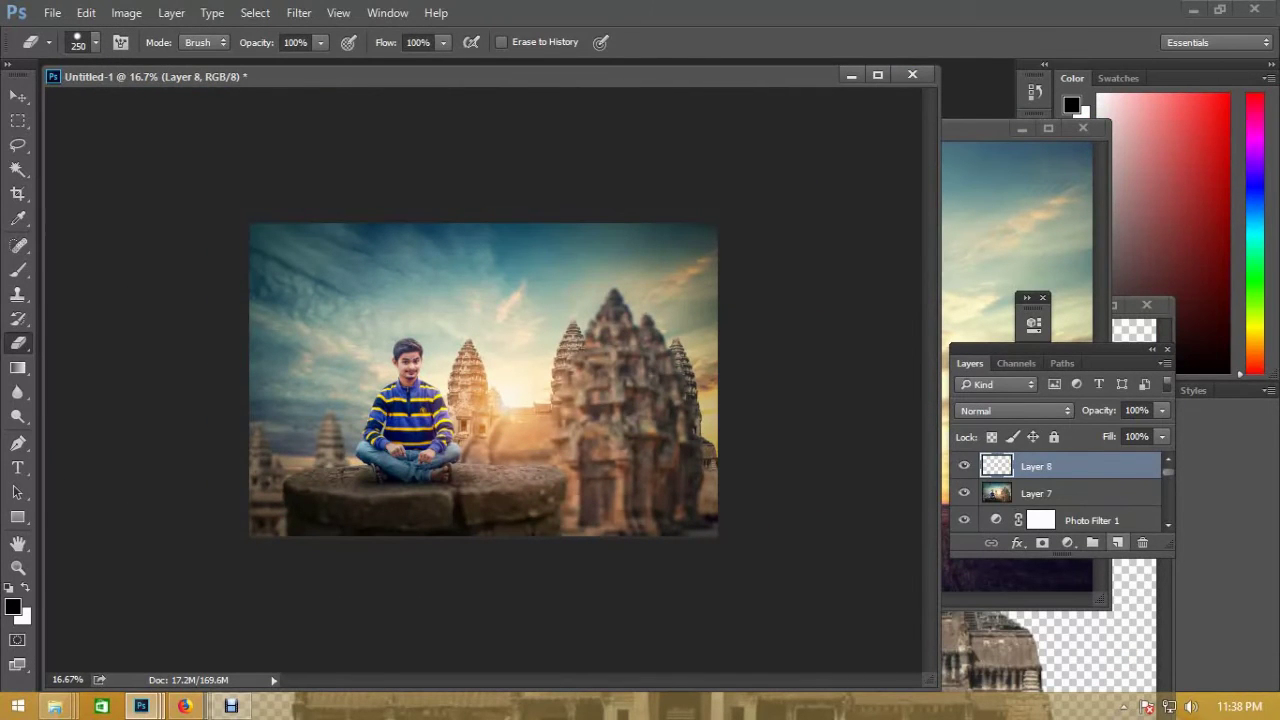
left_click(126, 12)
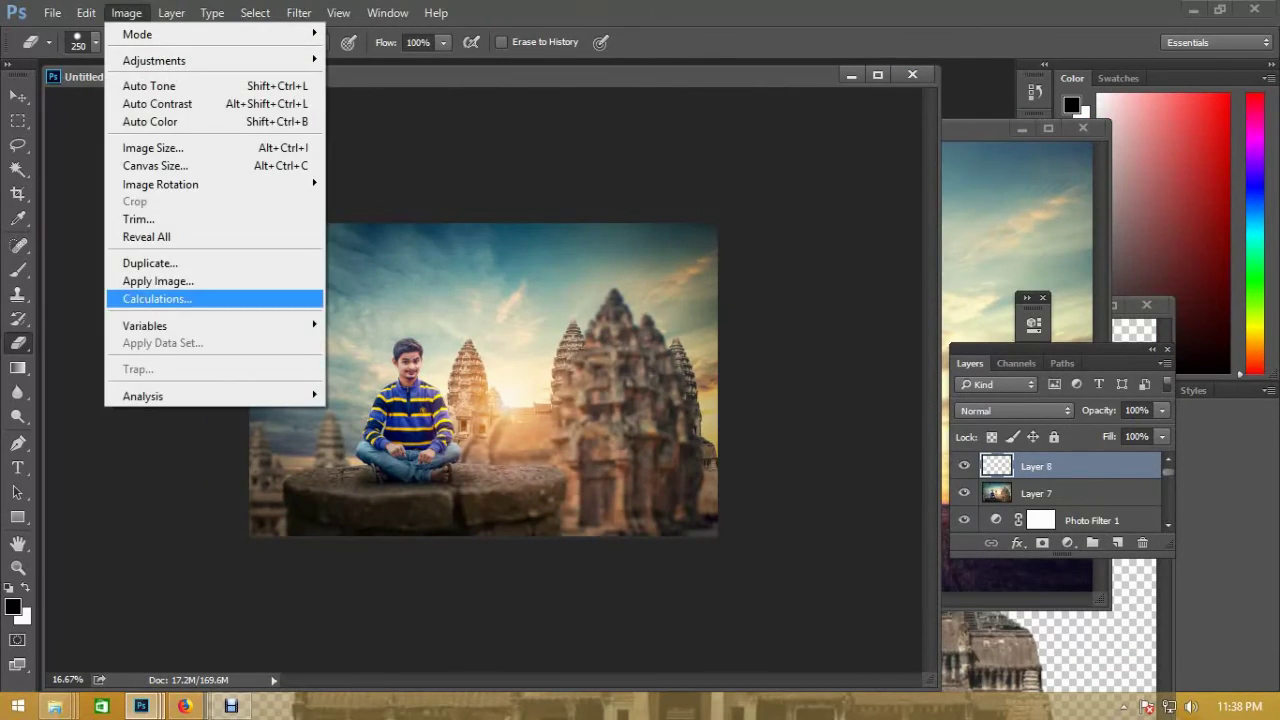
left_click(158, 281)
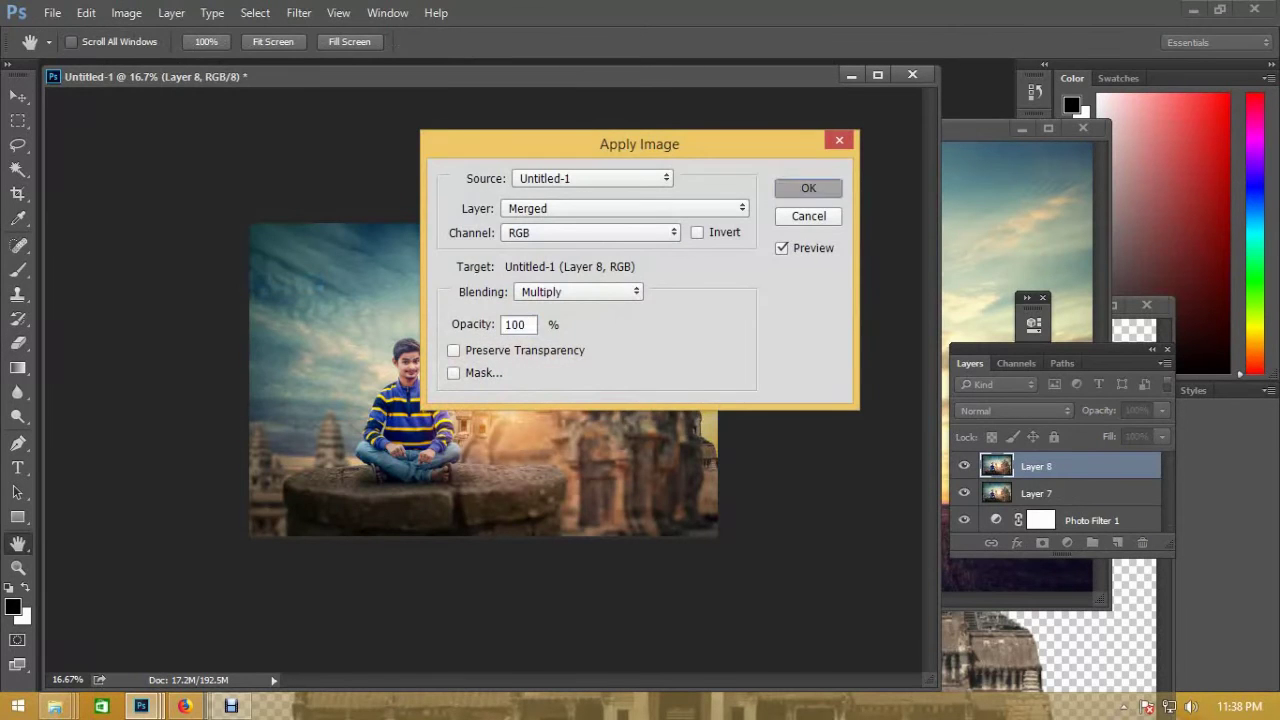
key("Return")
key("e")
key("ctrl+0")
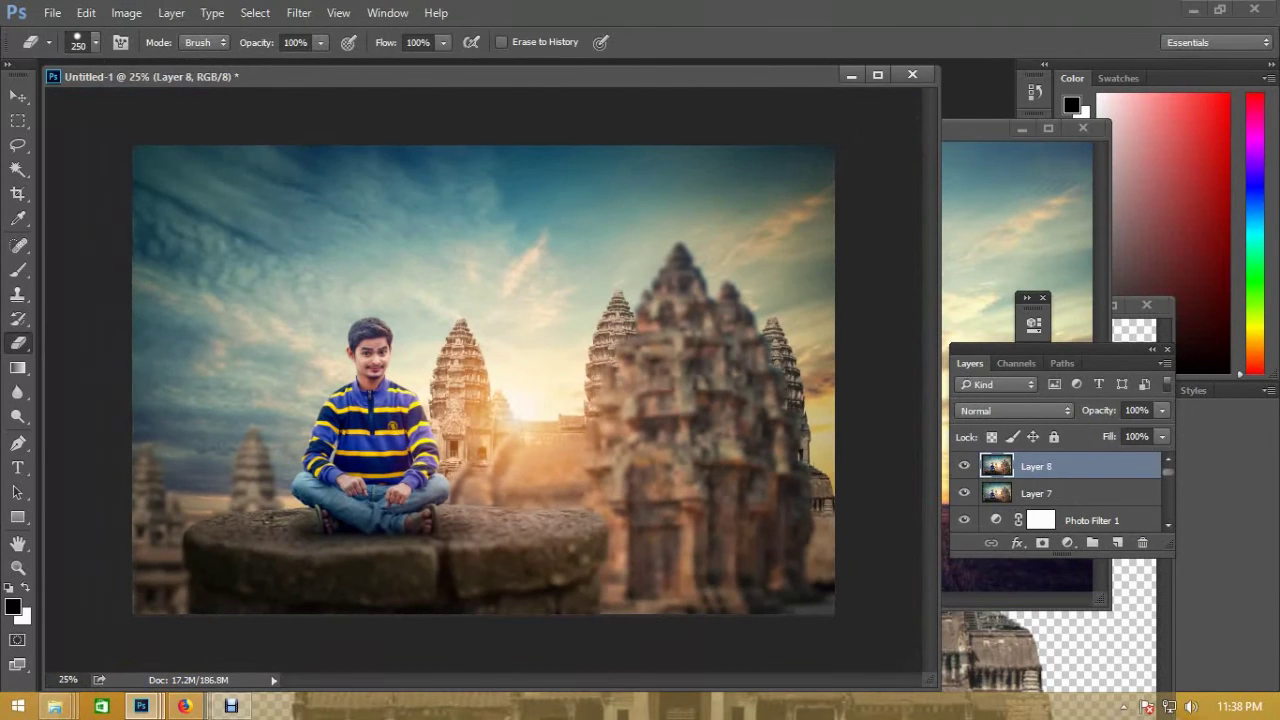
left_click(298, 13)
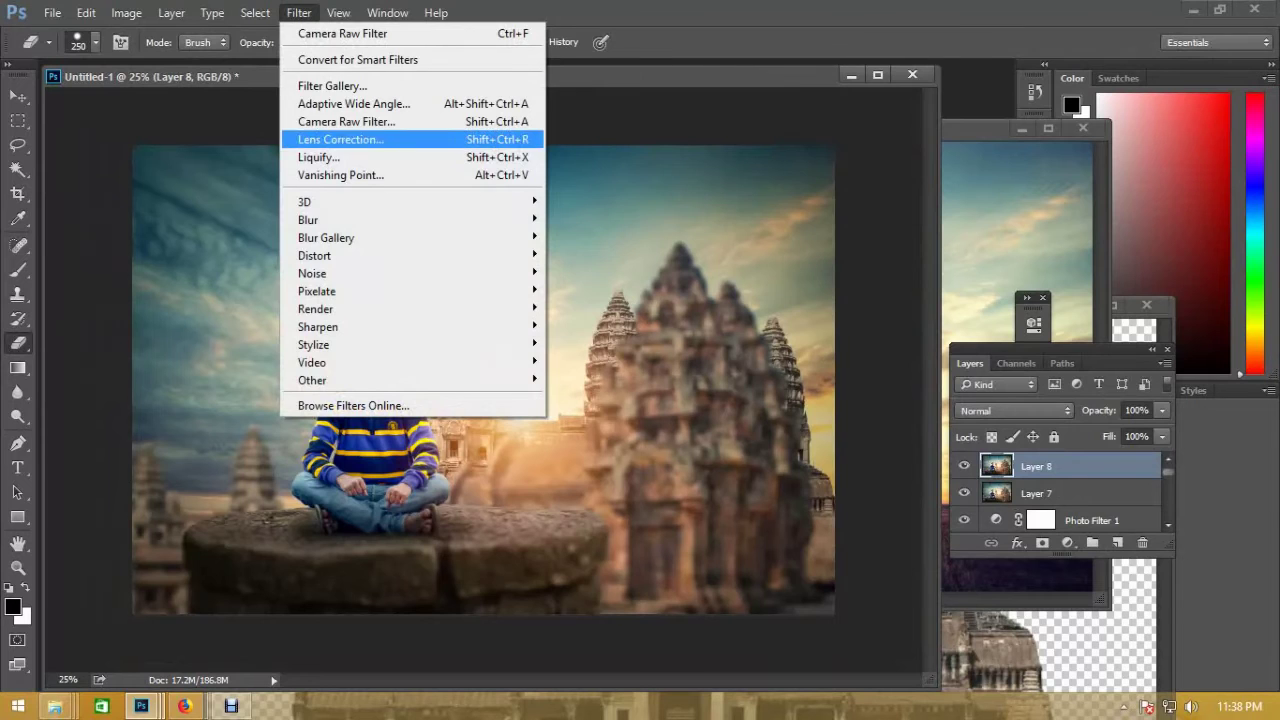
- Open Camera Raw on Layer 8 and draw a slightly rotated radial ellipse around the boy and temples
left_click(340, 121)
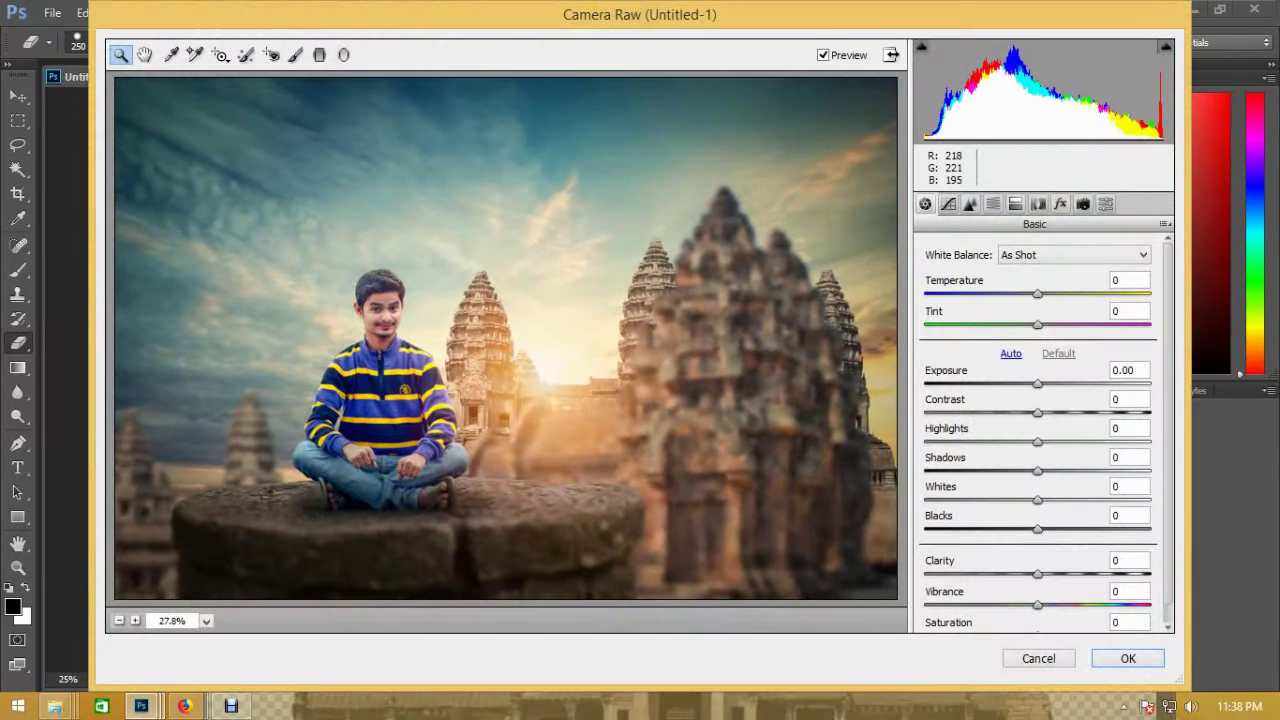
key("j")
mouse_move(340, 175)
left_mouse_down()
mouse_move(680, 505)
mouse_move(490, 585)
left_mouse_up()
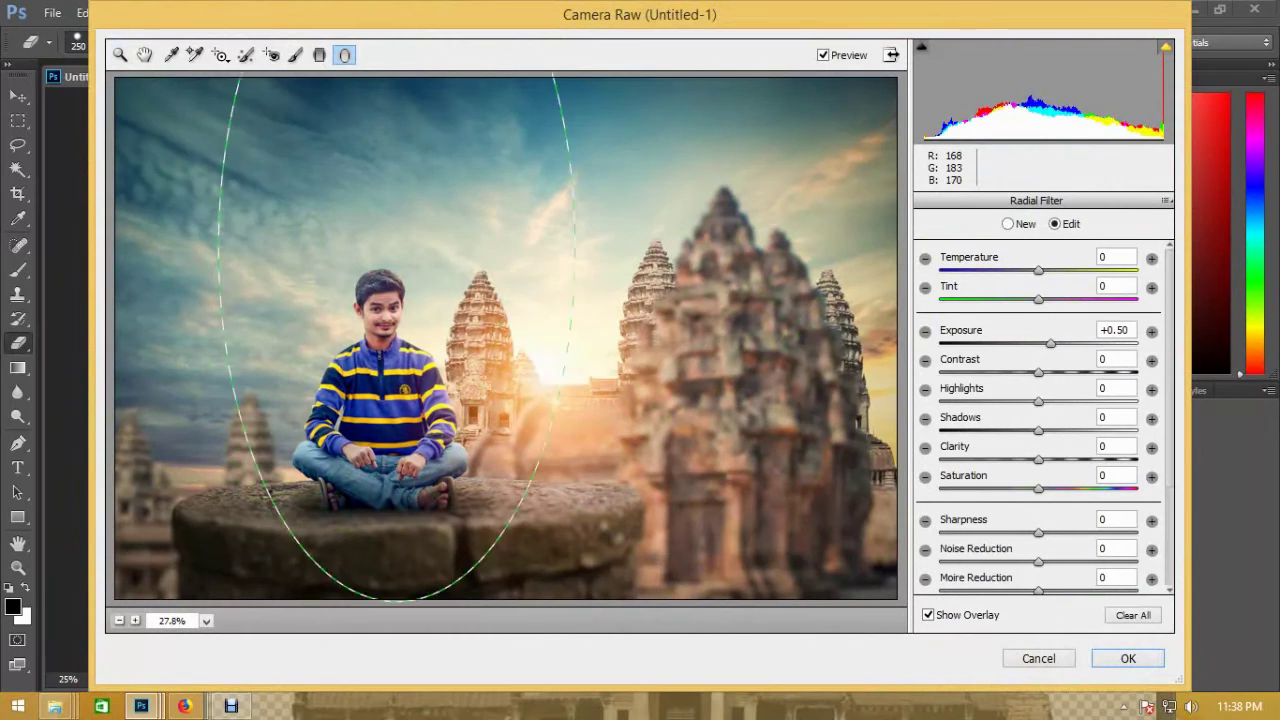
left_click_drag(591, 271, 670, 271)
key("ctrl+minus")
key("ctrl+minus")
key("ctrl+minus")
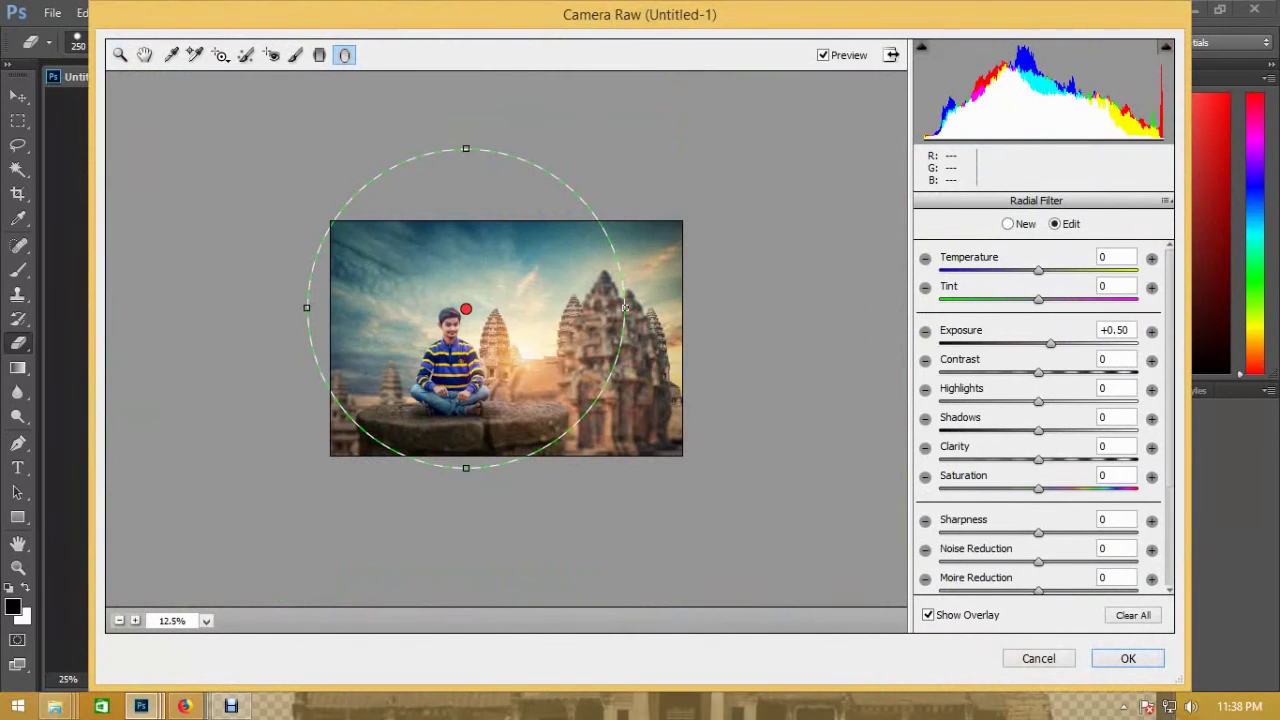
left_click_drag(466, 148, 466, 203)
left_click_drag(466, 308, 507, 331)
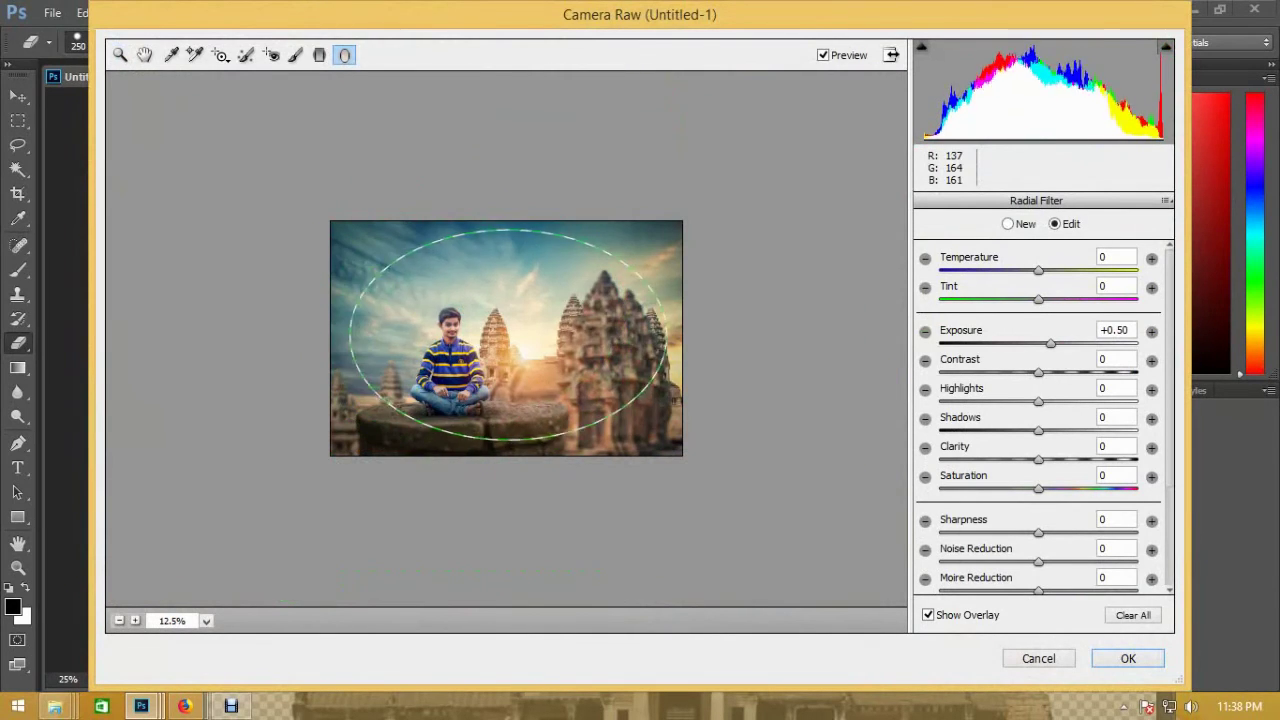
left_click_drag(672, 330, 672, 337)
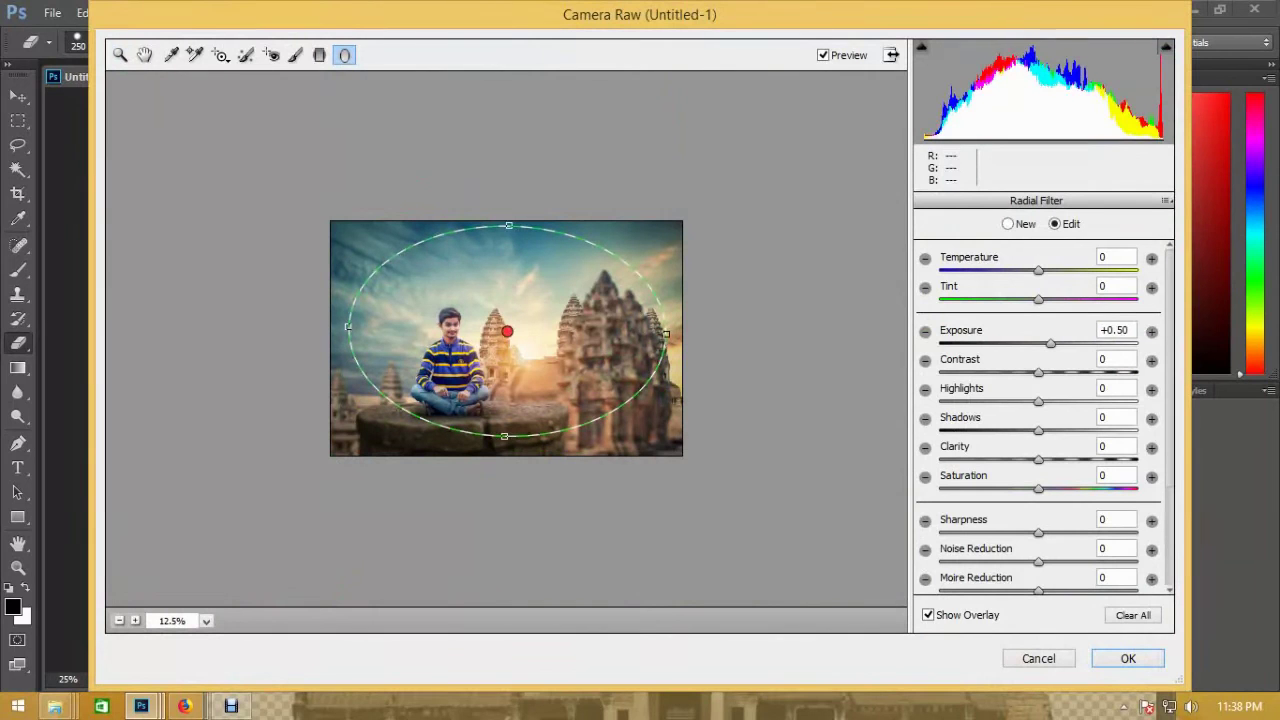
left_click_drag(504, 436, 504, 454)
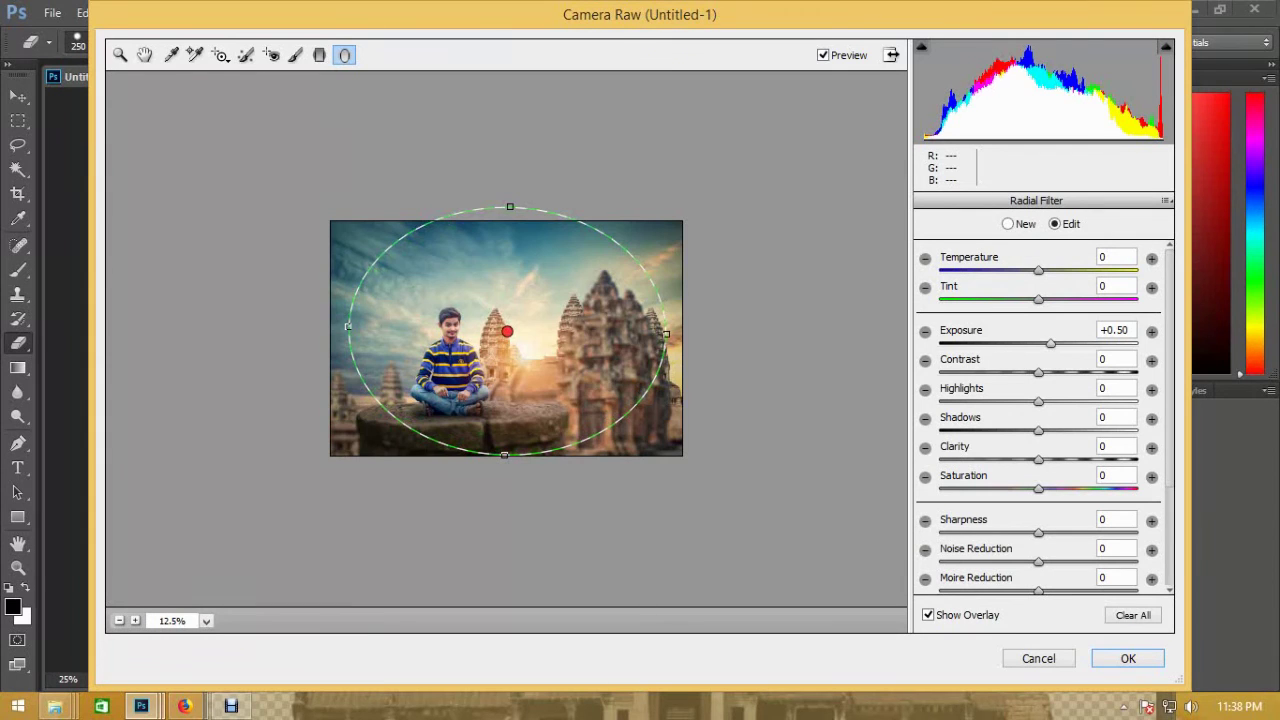
- Set the radial filter's outside exposure to -0.30 after trying -0.55
key("shift+Down")
key("shift+Down")
key("shift+Down")
type("-0.55")
key("ctrl+plus")
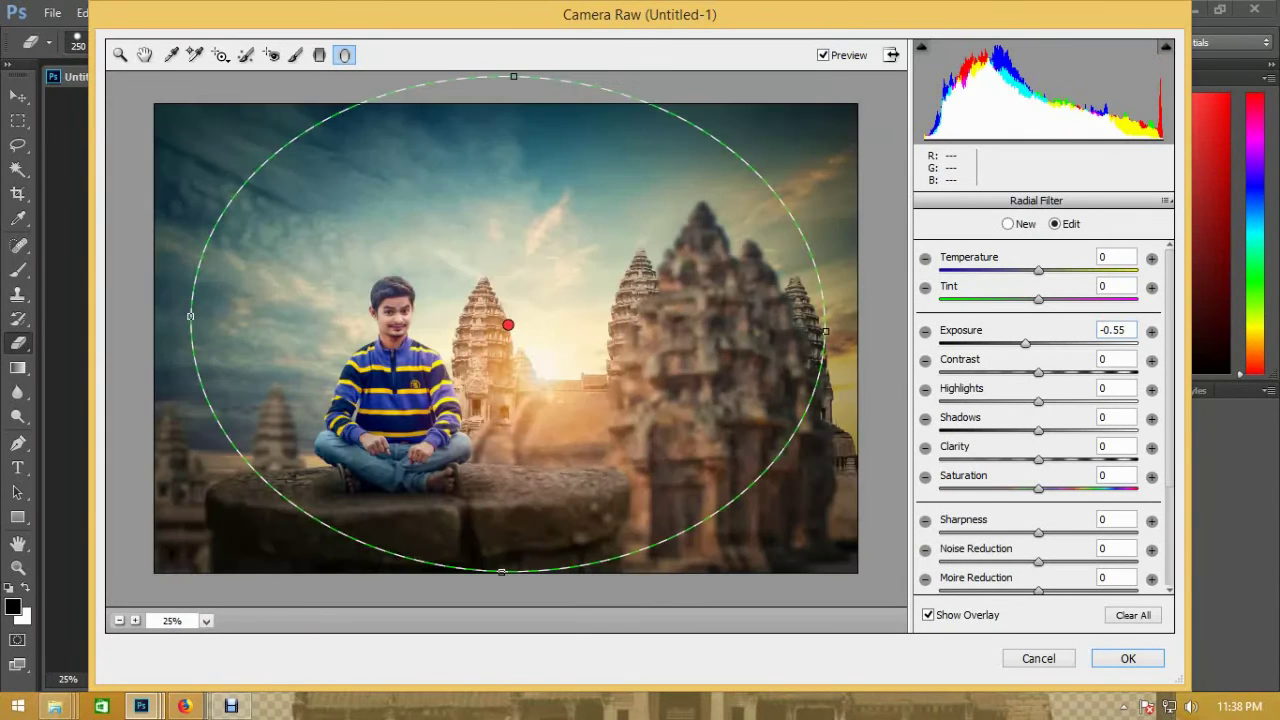
key("Up")
key("Up")
key("Up")
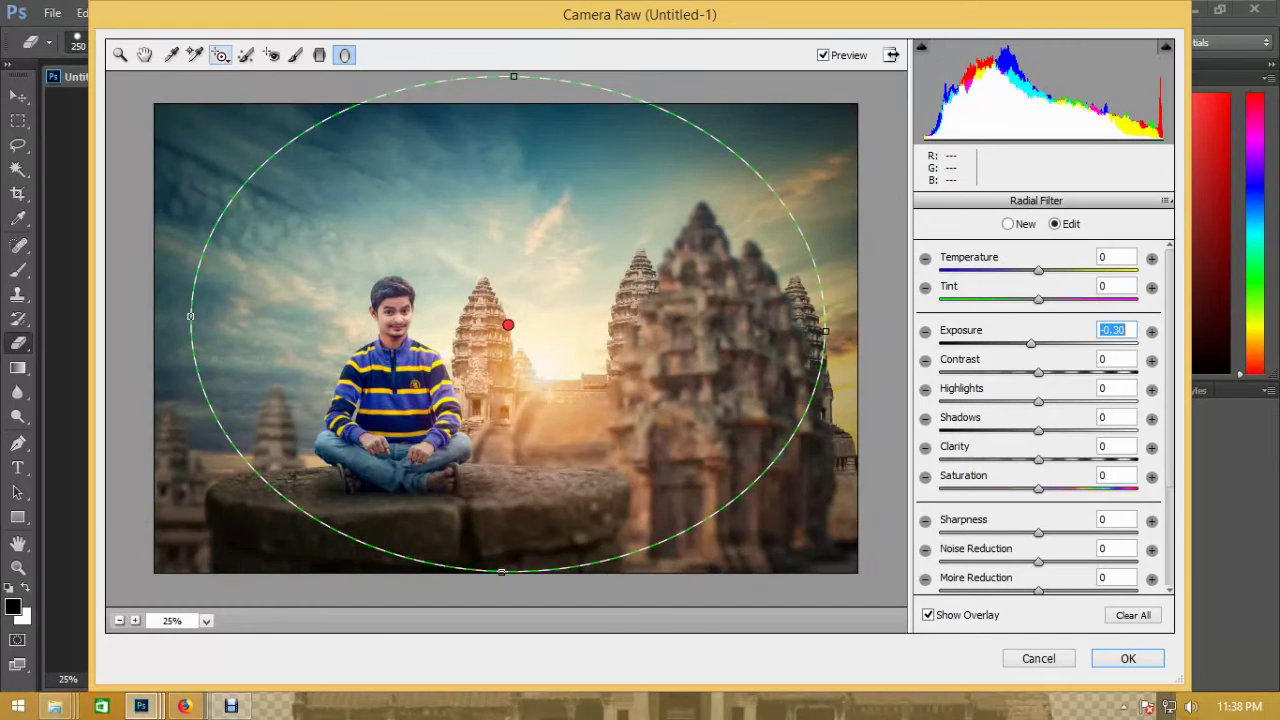
- Add a graduated filter over the bottom stone at exposure -0.85
left_click(320, 55)
mouse_move(466, 499)
left_mouse_down()
mouse_move(460, 576)
mouse_move(454, 413)
left_mouse_up()
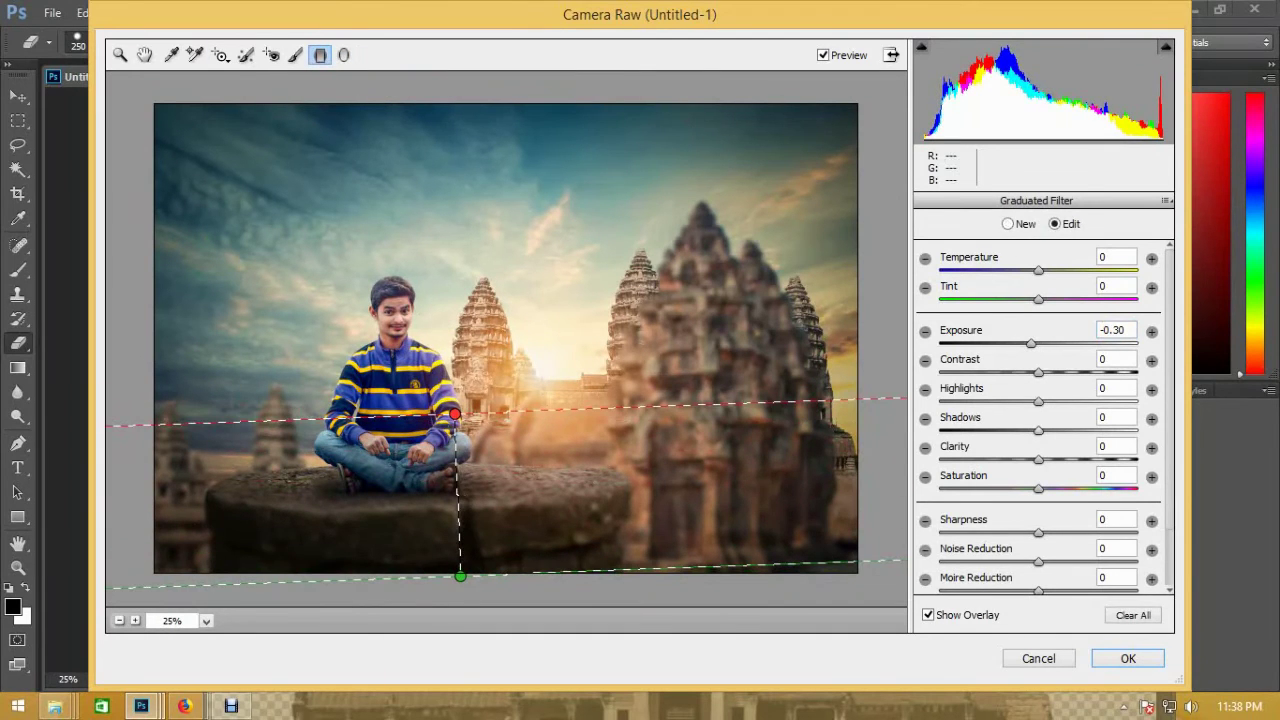
key("Down")
key("Down")
key("Down")
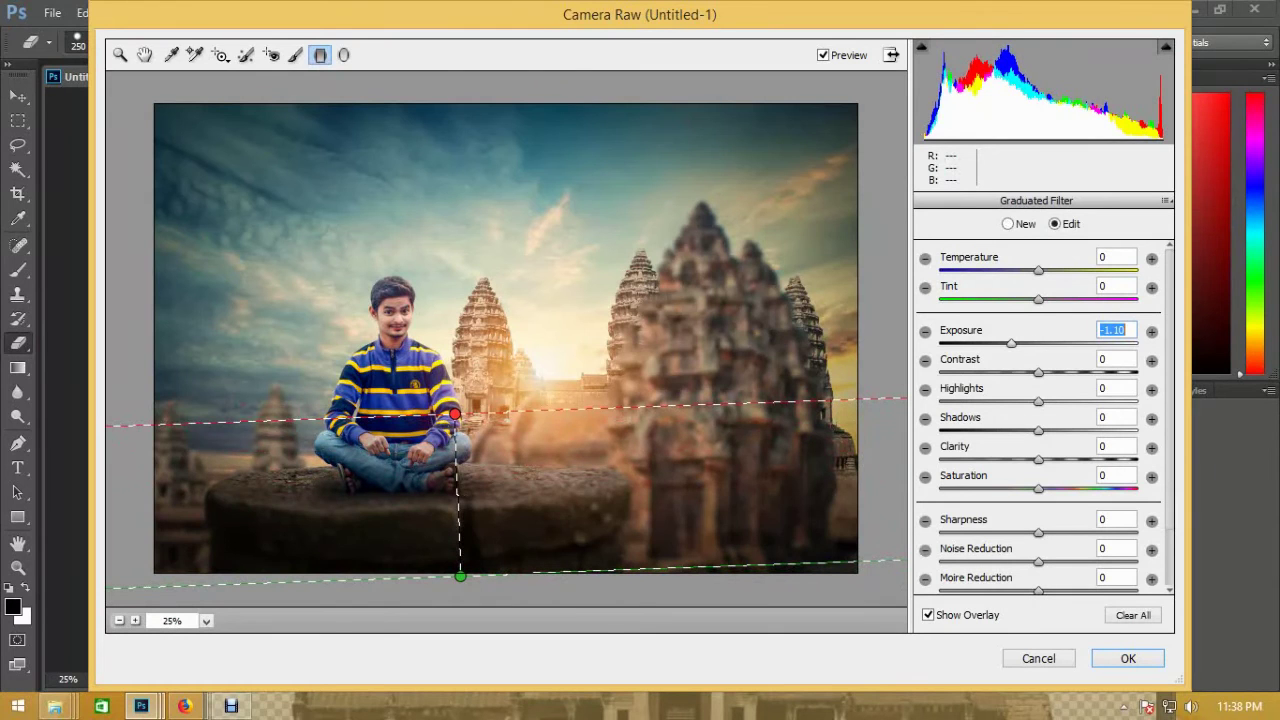
key("Up")
key("Up")
key("Up")
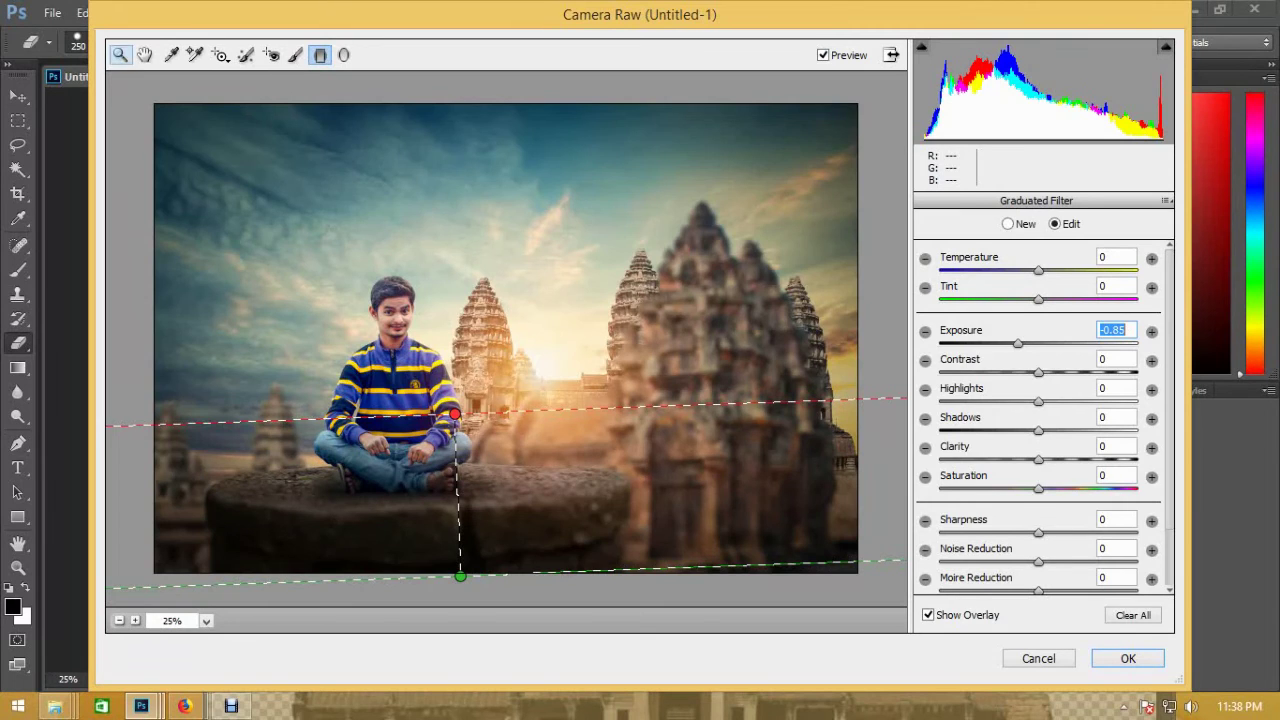
left_click(145, 55)
key("ctrl+minus")
key("ctrl+minus")
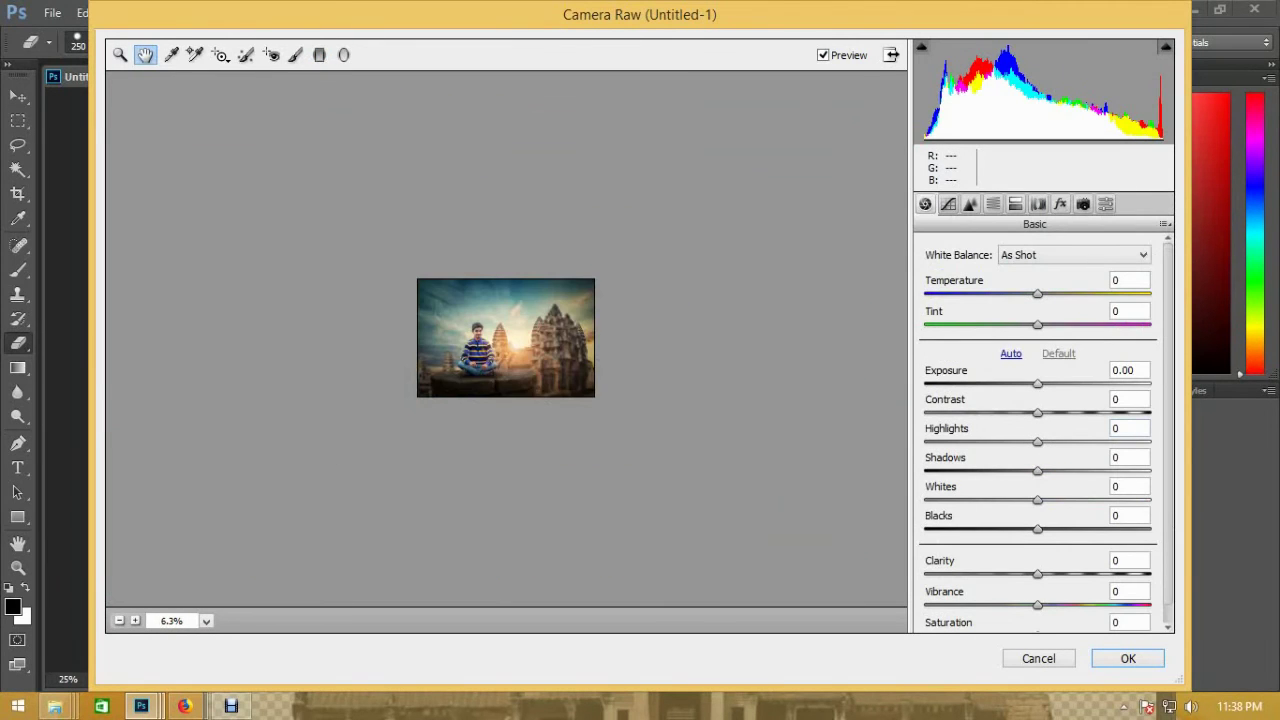
- Raise Basic exposure to +0.15 and apply the Camera Raw edits to Layer 8
key("ctrl+0")
key("Up")
key("Up")
key("Up")
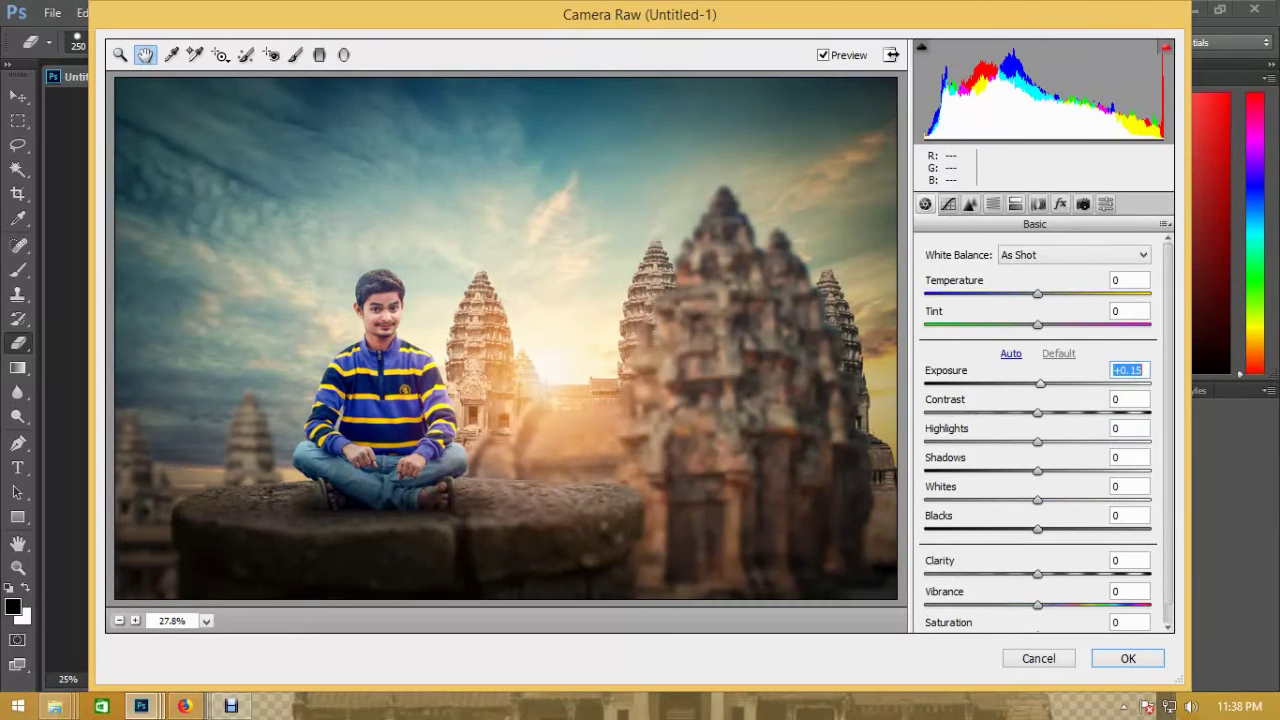
key("Return")
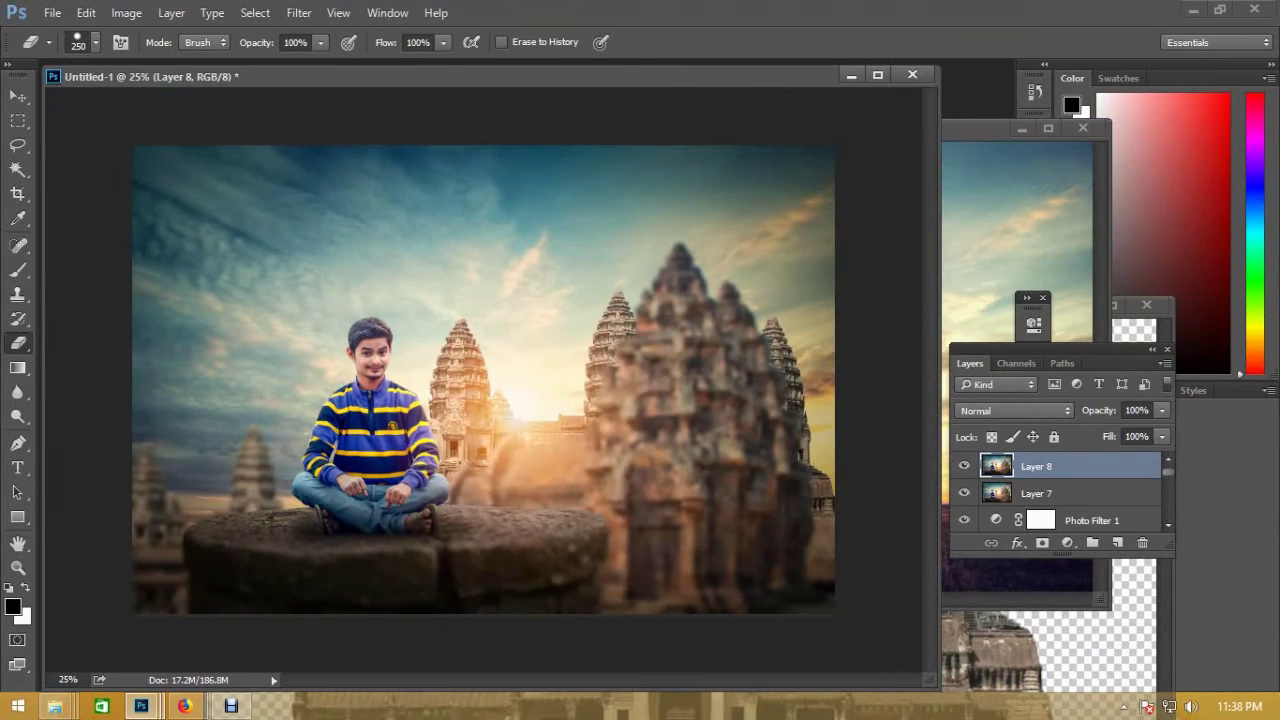
- Add Layer 9 and stamp all visible layers into it with Ctrl+Alt+Shift+E
left_click(1117, 542)
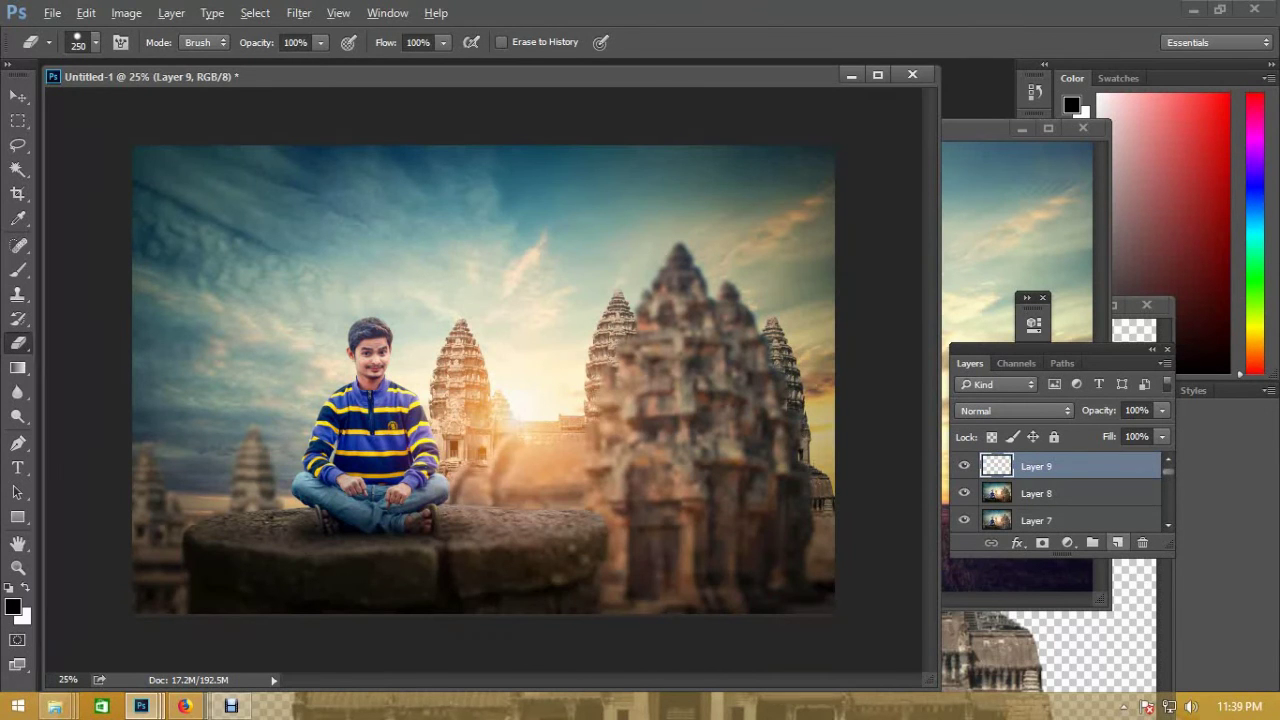
key("ctrl+shift+alt+e")
key("ctrl+0")
- Open Camera Raw on Layer 9 and choose Load Settings from the Presets panel menu
left_click(299, 12)
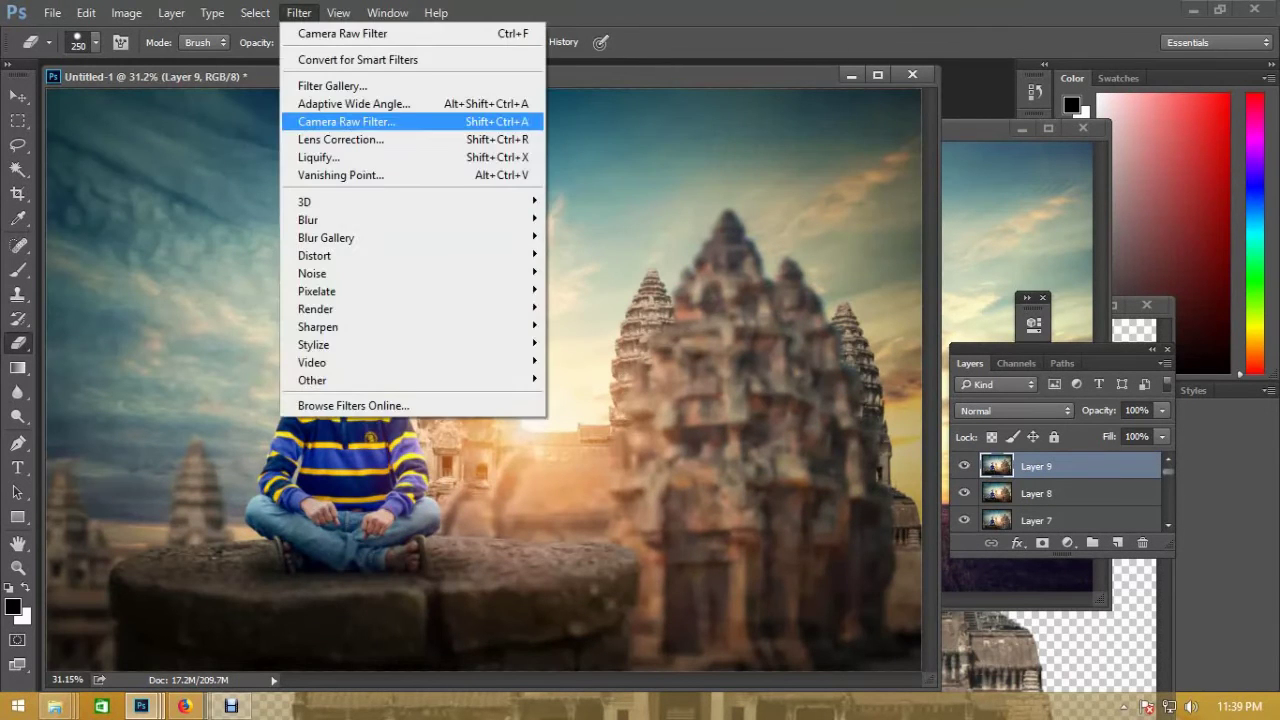
left_click(346, 121)
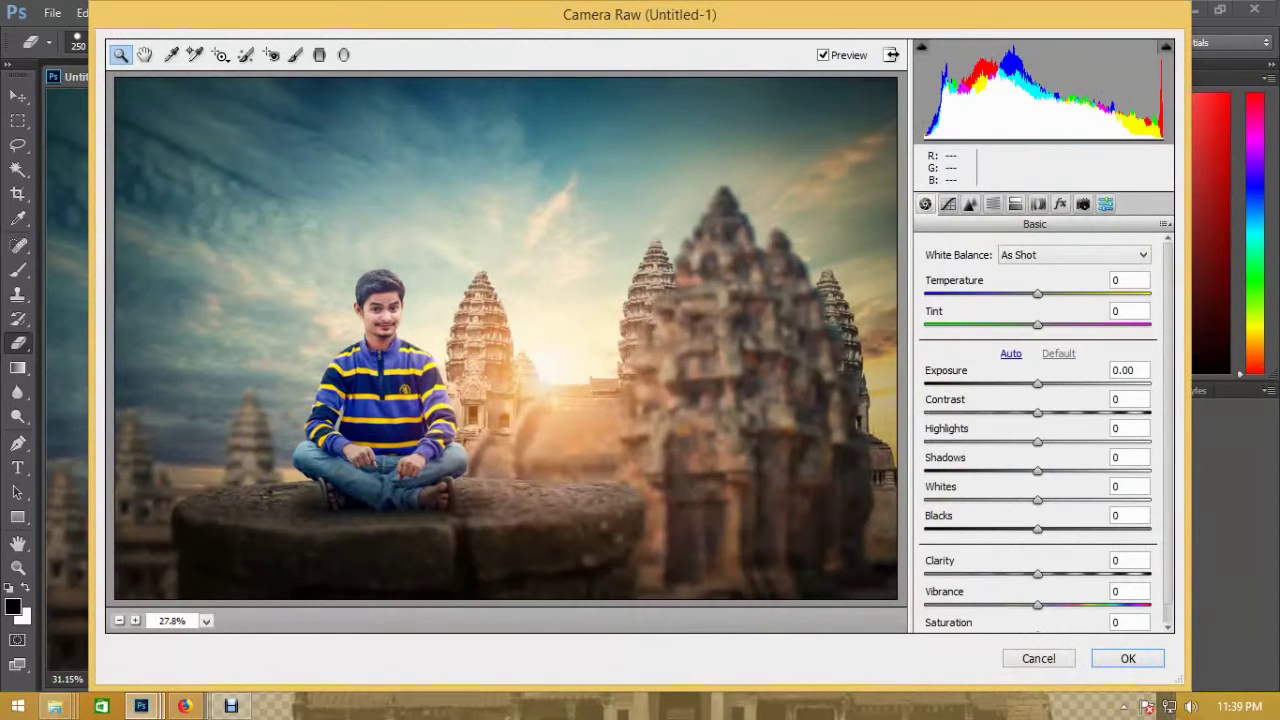
left_click(1105, 204)
left_click(1165, 224)
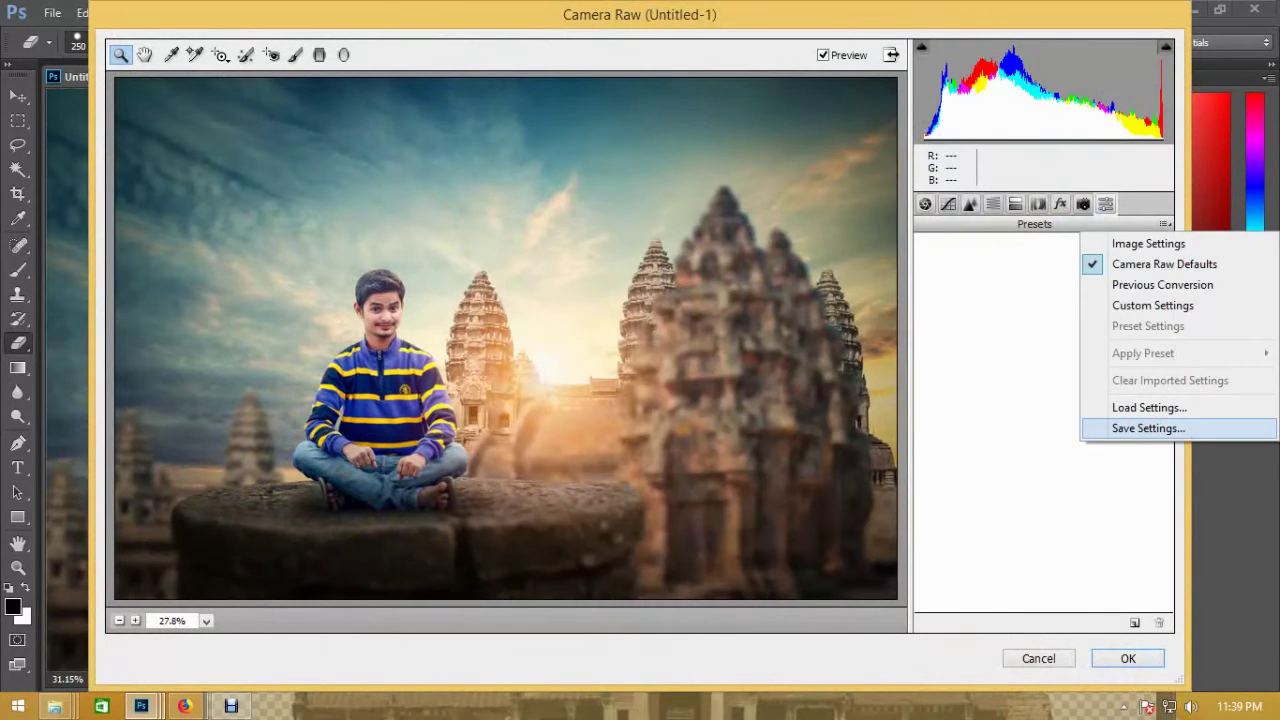
left_click(1140, 427)
key("Escape")
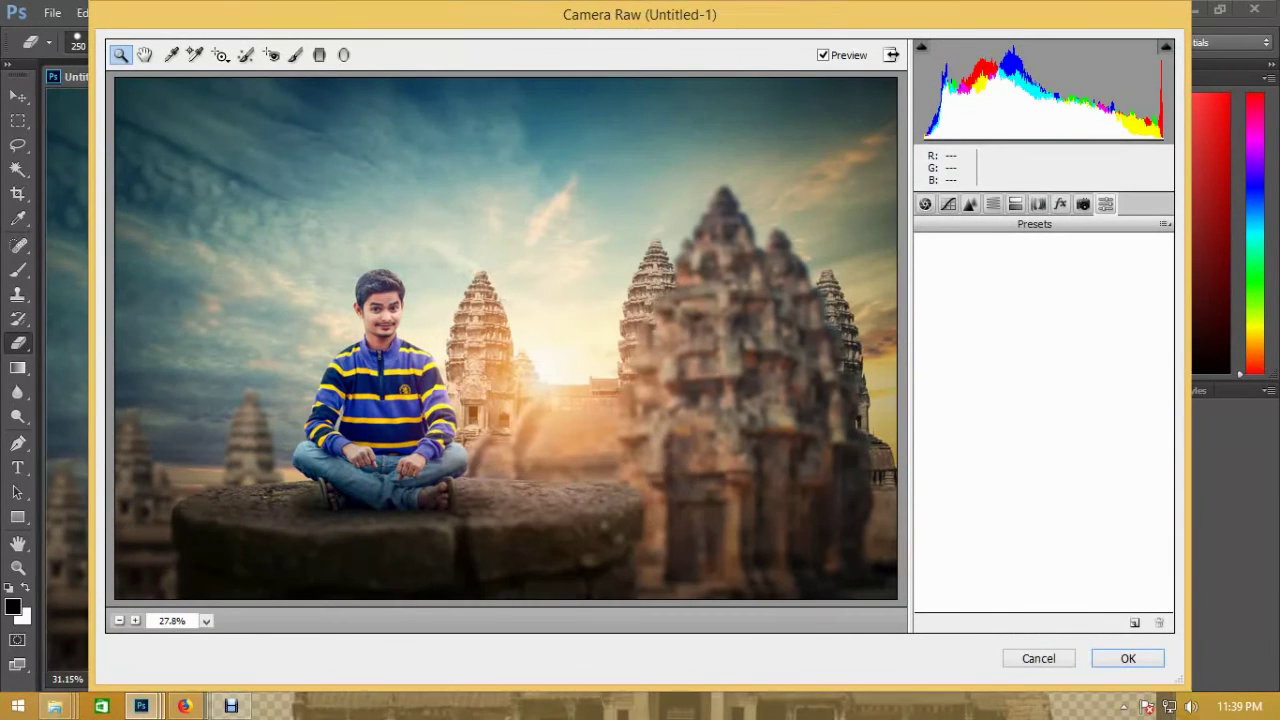
left_click(1165, 224)
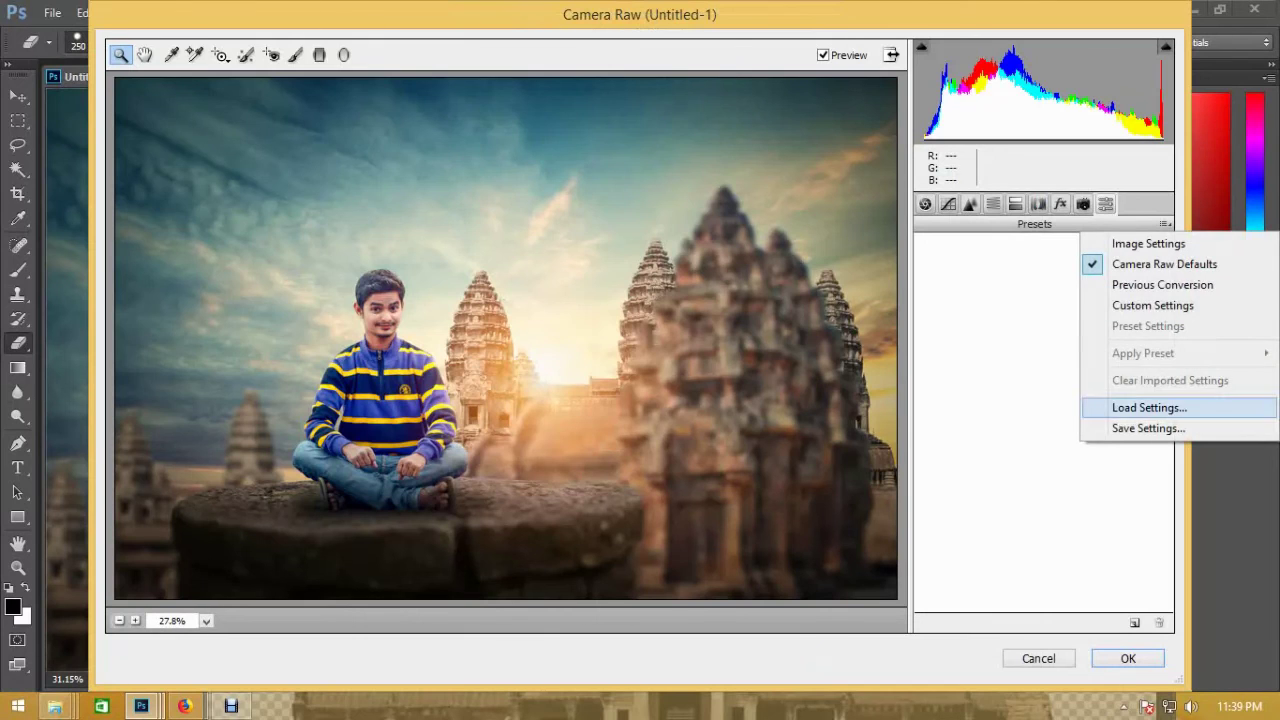
left_click(1140, 407)
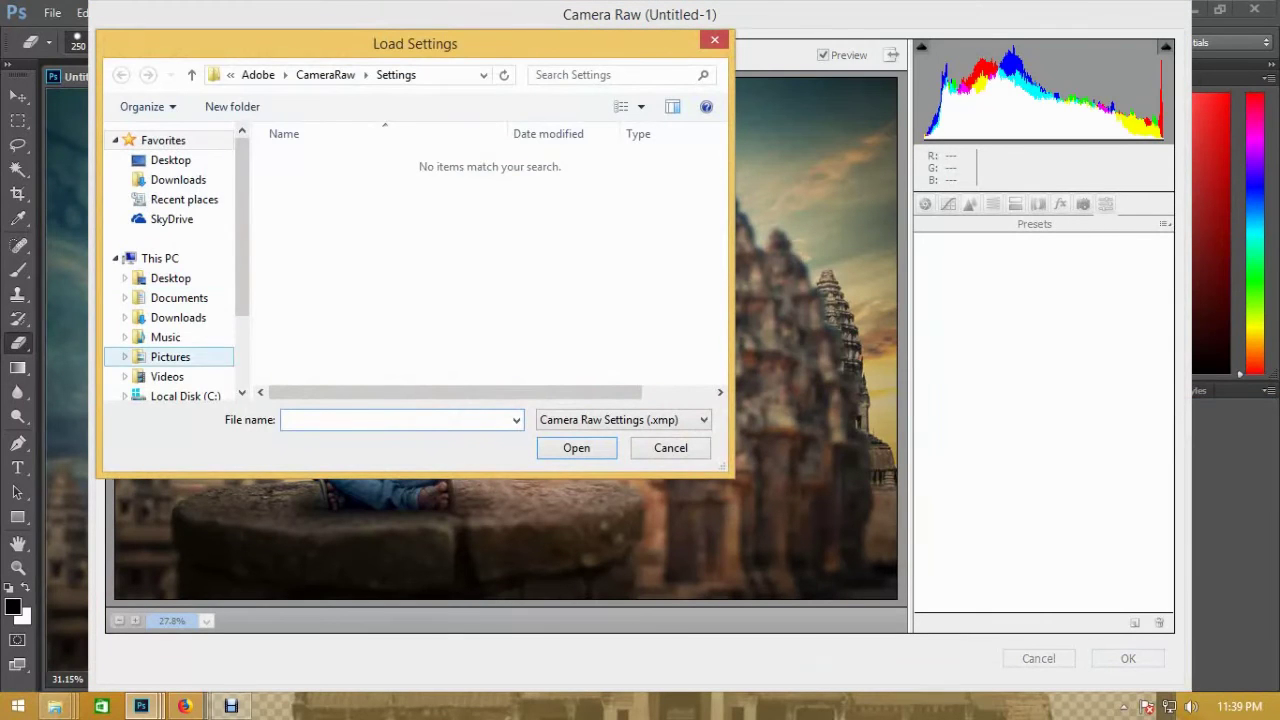
- Browse on J: through the personal work, new work and backrounds folders into raw presets
scroll(175, 300, "down", 3)
scroll(175, 300, "down", 1)
left_click(182, 329)
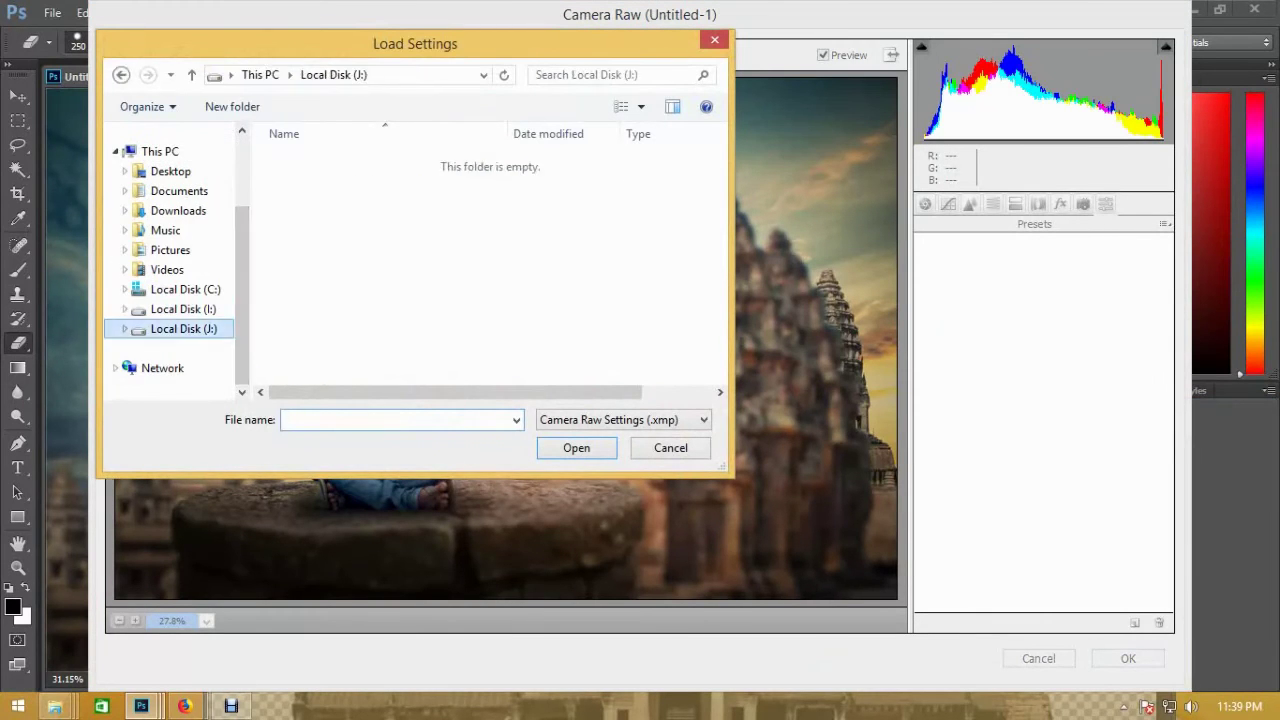
scroll(175, 260, "down", 3)
scroll(175, 260, "down", 2)
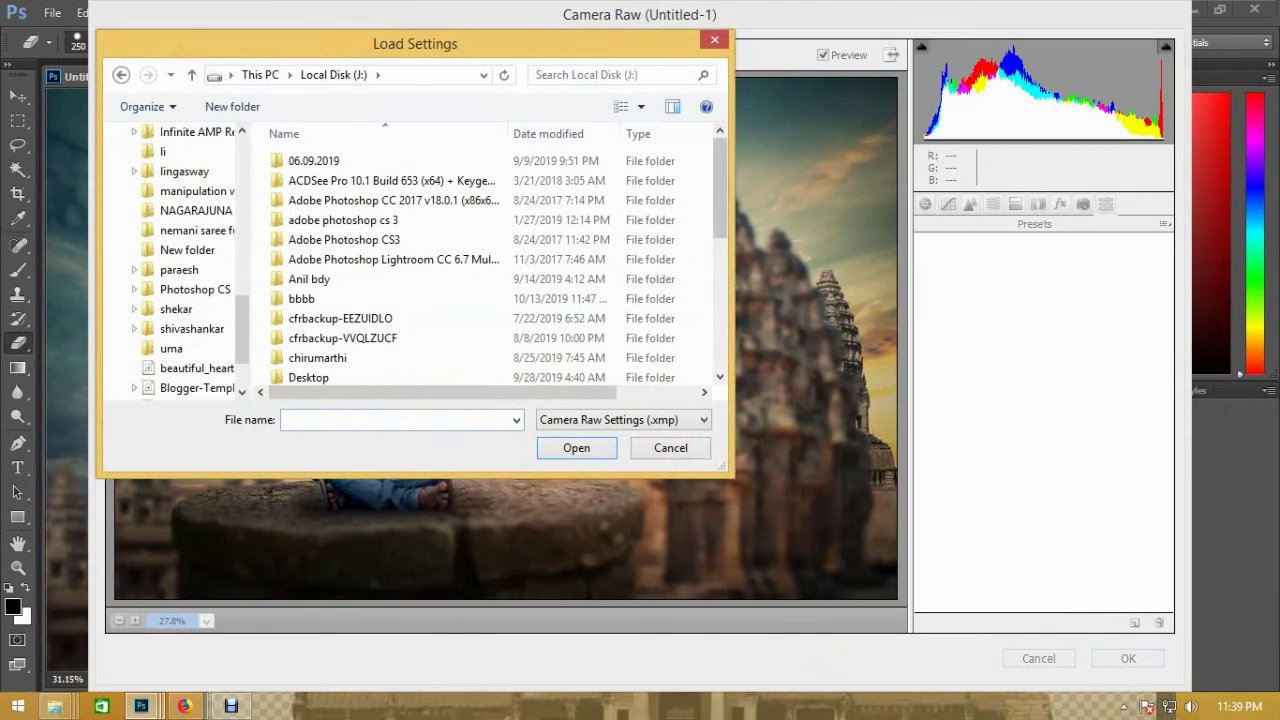
scroll(330, 200, "down", 2)
scroll(330, 200, "down", 1)
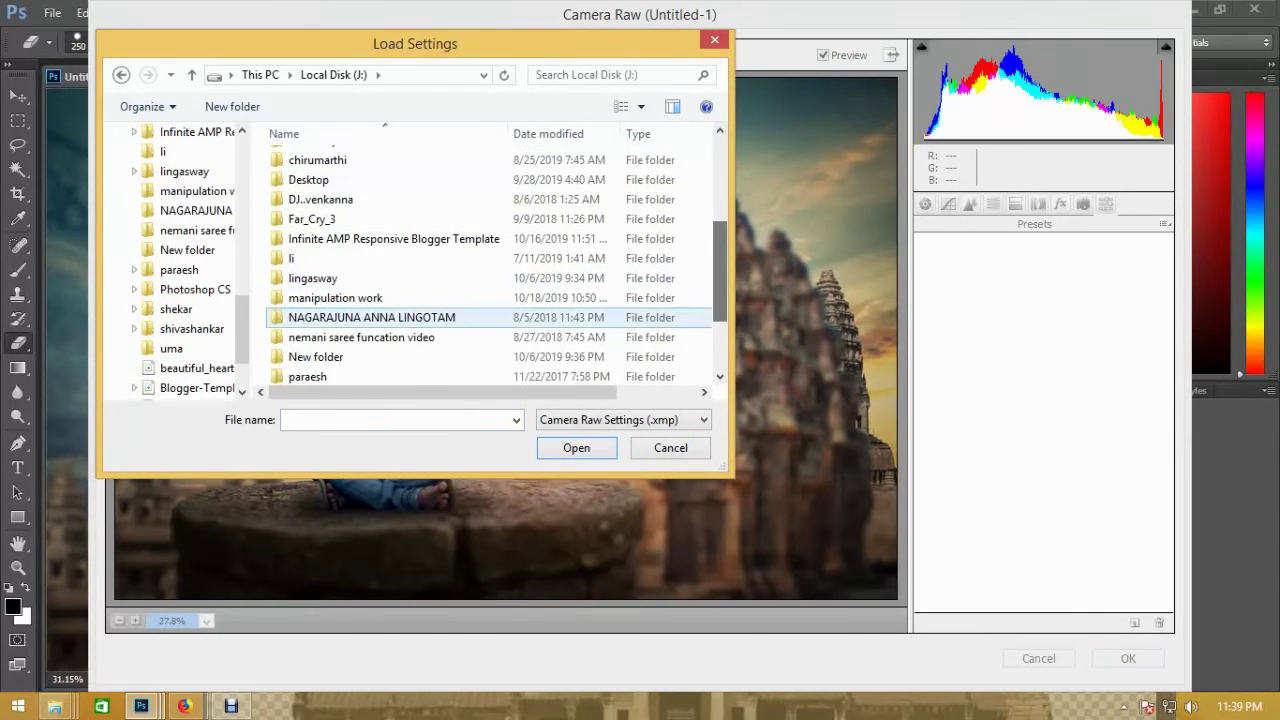
double_click(320, 278)
scroll(538, 320, "down", 2)
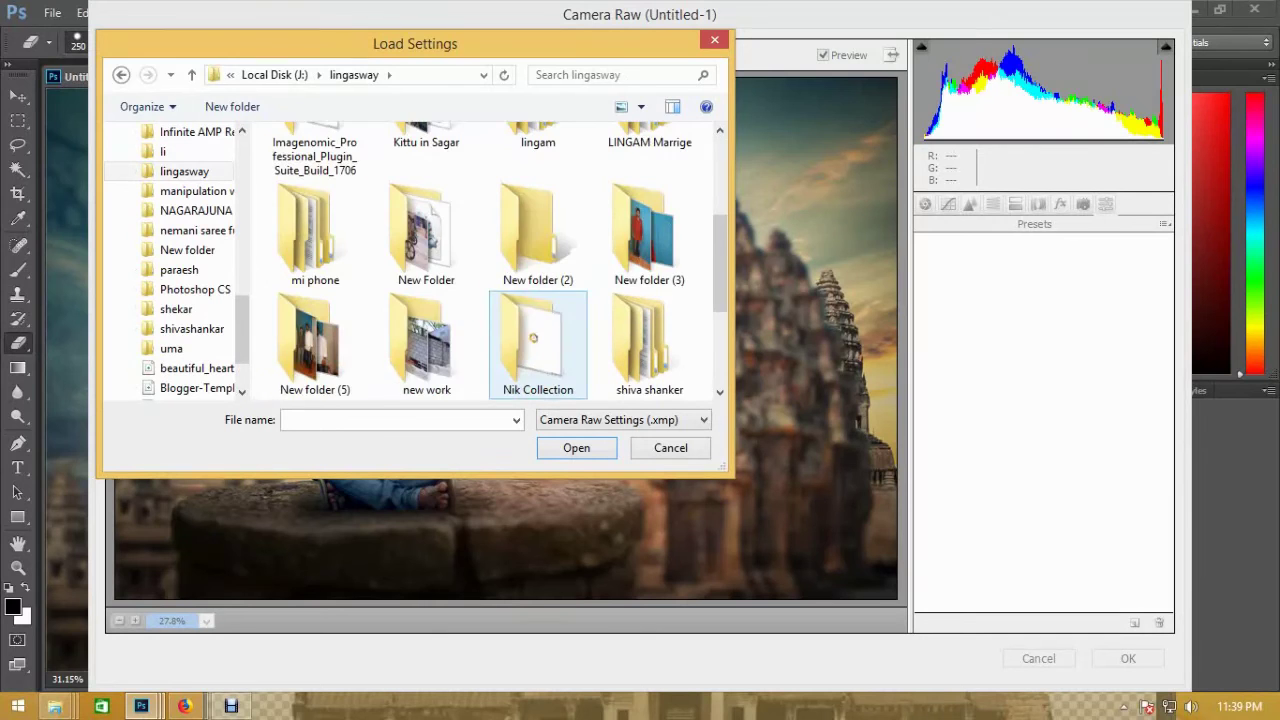
double_click(426, 345)
double_click(316, 180)
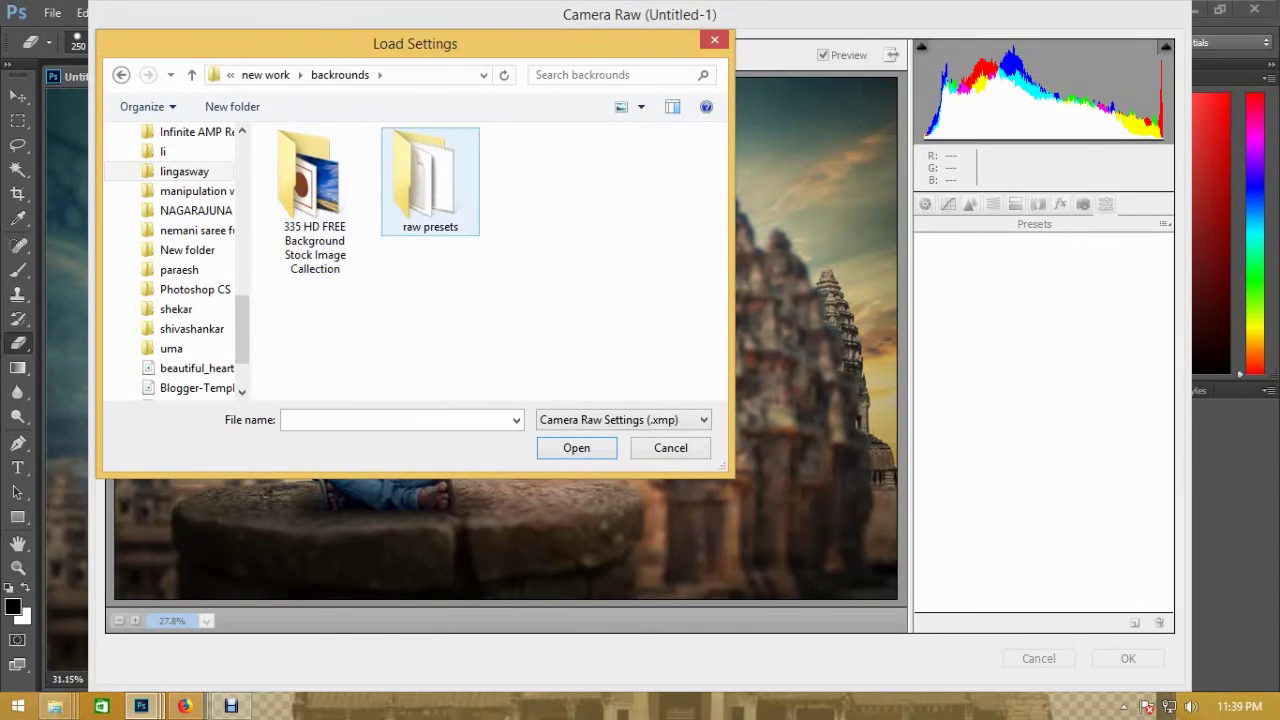
double_click(430, 182)
- Load the oaks1.xmp preset into Camera Raw and apply the grade to Layer 9
scroll(330, 200, "down", 1)
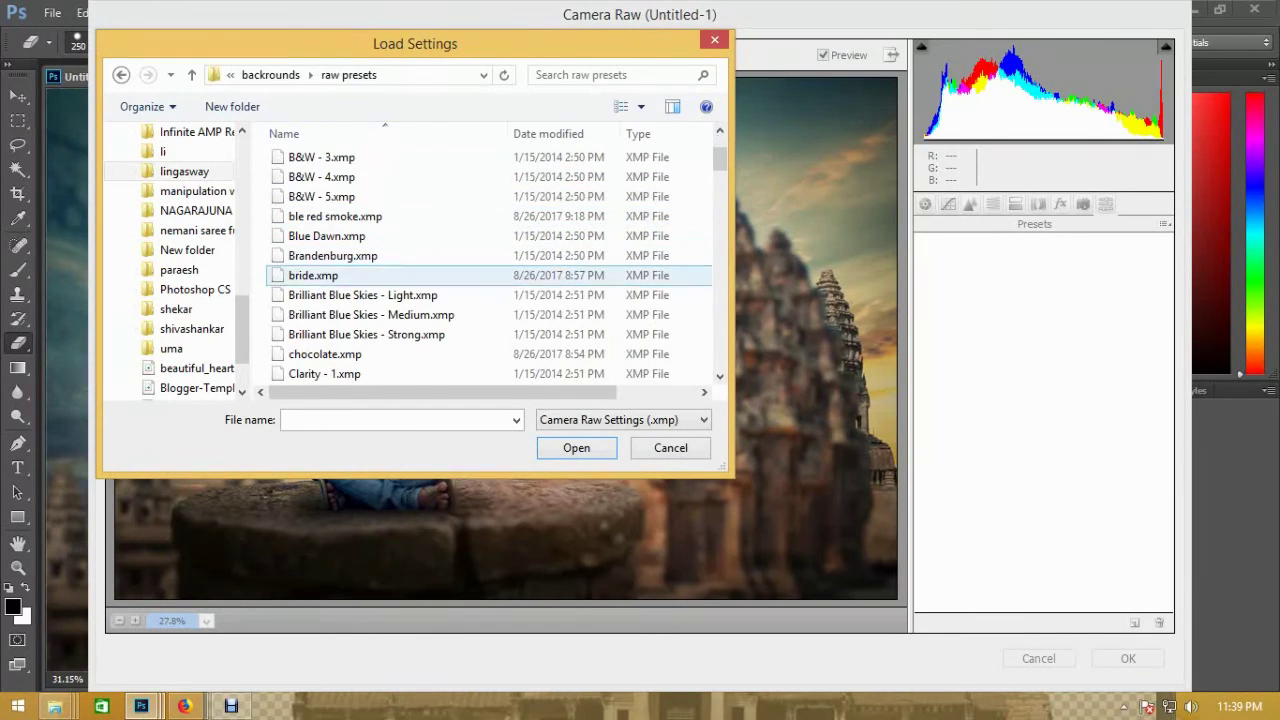
scroll(330, 296, "up", 1)
scroll(330, 296, "down", 2)
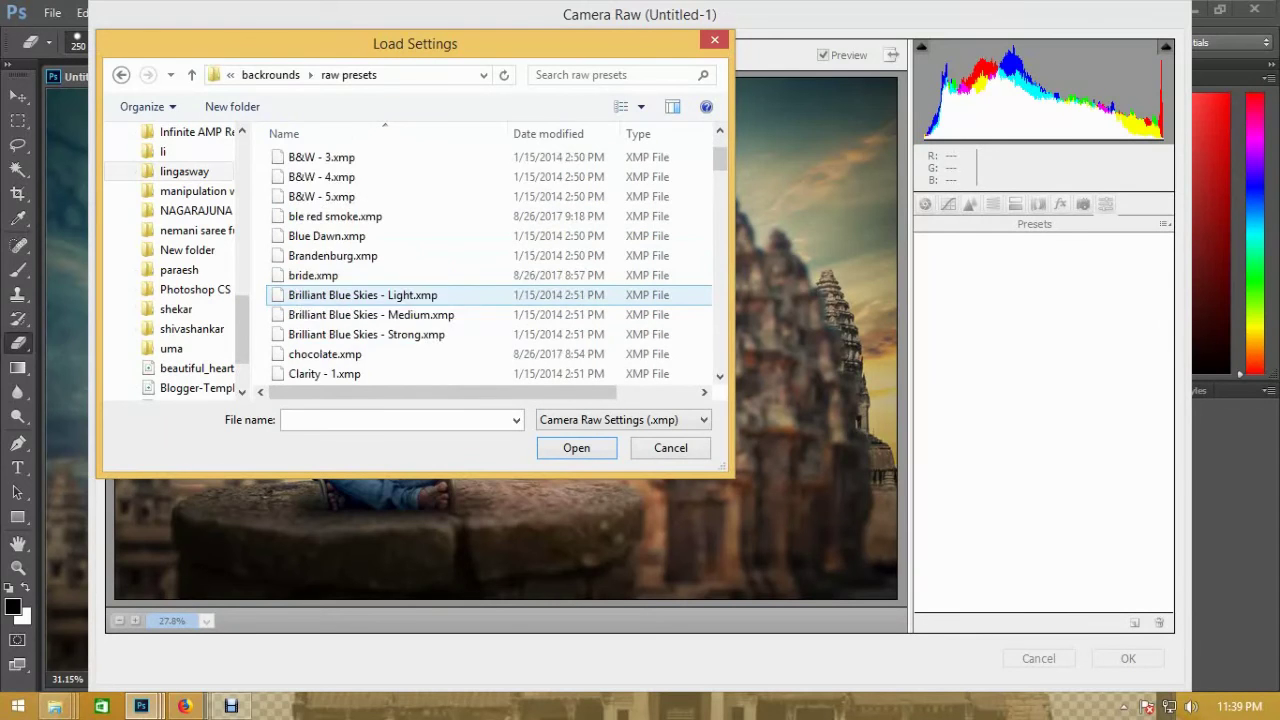
scroll(330, 296, "down", 1)
scroll(330, 336, "up", 2)
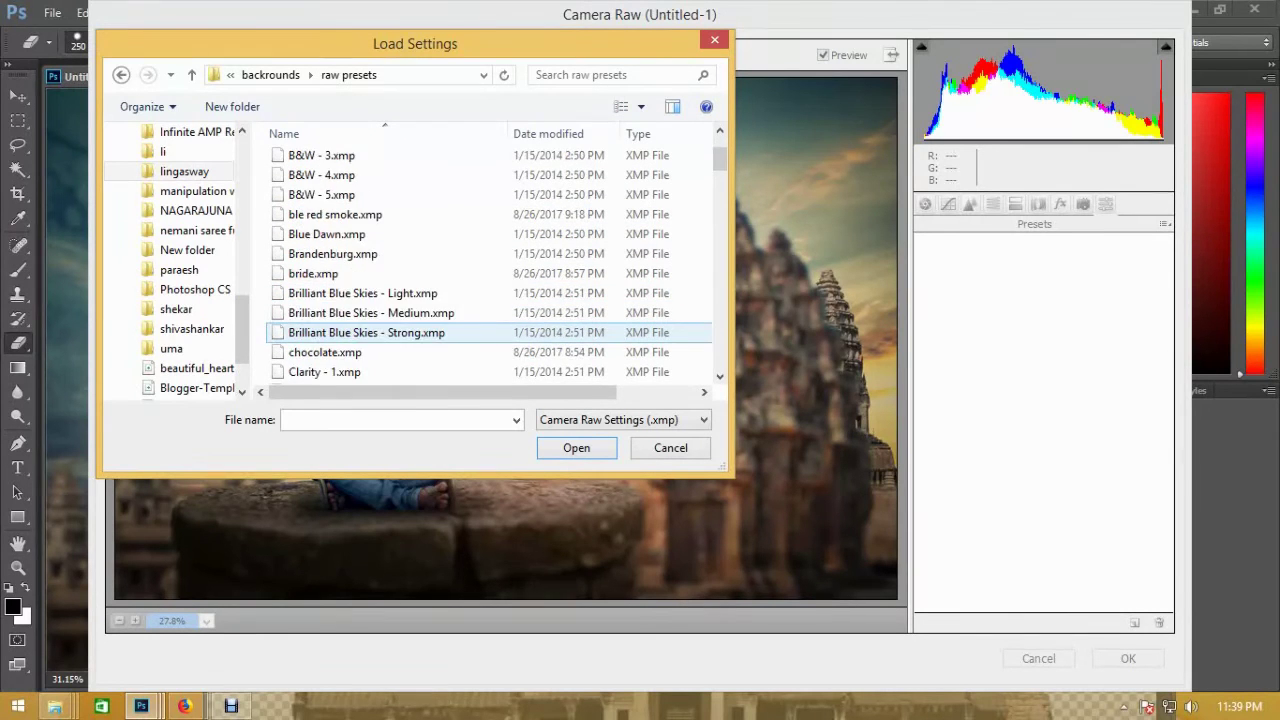
scroll(330, 336, "up", 1)
scroll(330, 336, "down", 1)
scroll(330, 336, "down", 2)
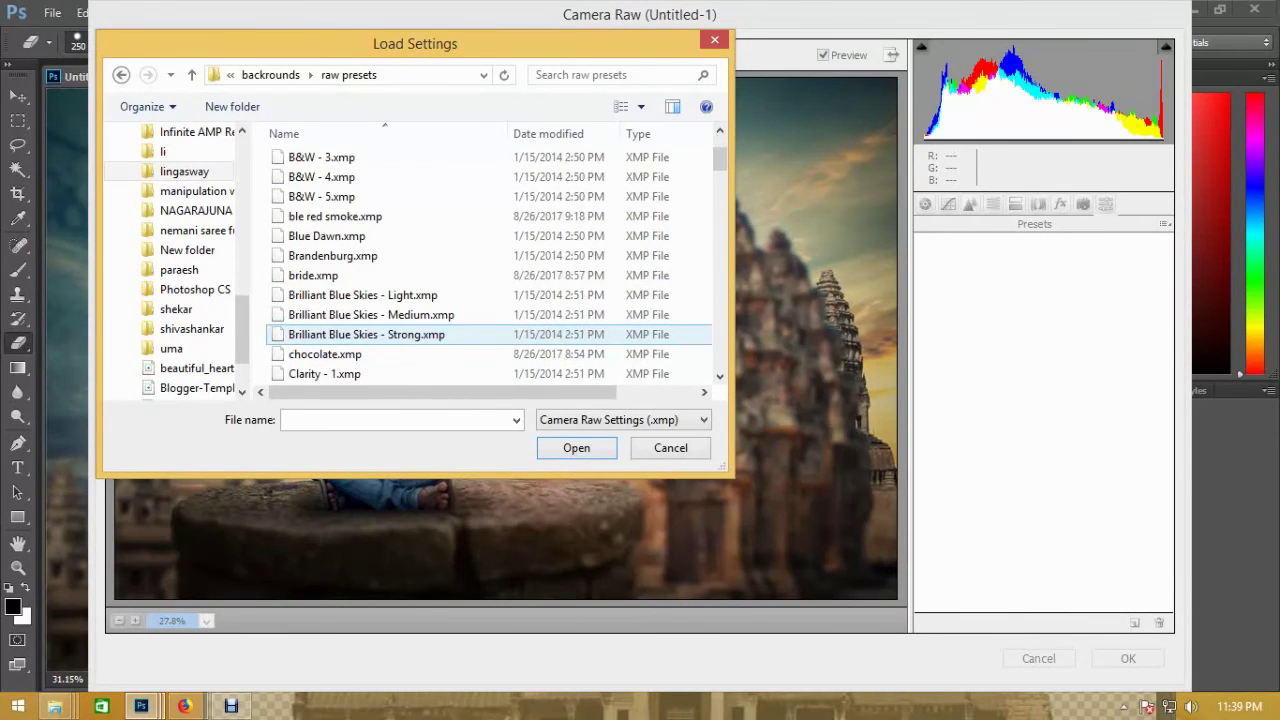
scroll(330, 336, "down", 1)
scroll(330, 336, "down", 1)
scroll(330, 336, "down", 1)
scroll(330, 336, "down", 1)
scroll(330, 336, "down", 3)
scroll(330, 334, "down", 1)
scroll(330, 334, "down", 3)
scroll(330, 334, "up", 2)
scroll(330, 334, "up", 5)
scroll(330, 334, "up", 1)
scroll(330, 334, "up", 1)
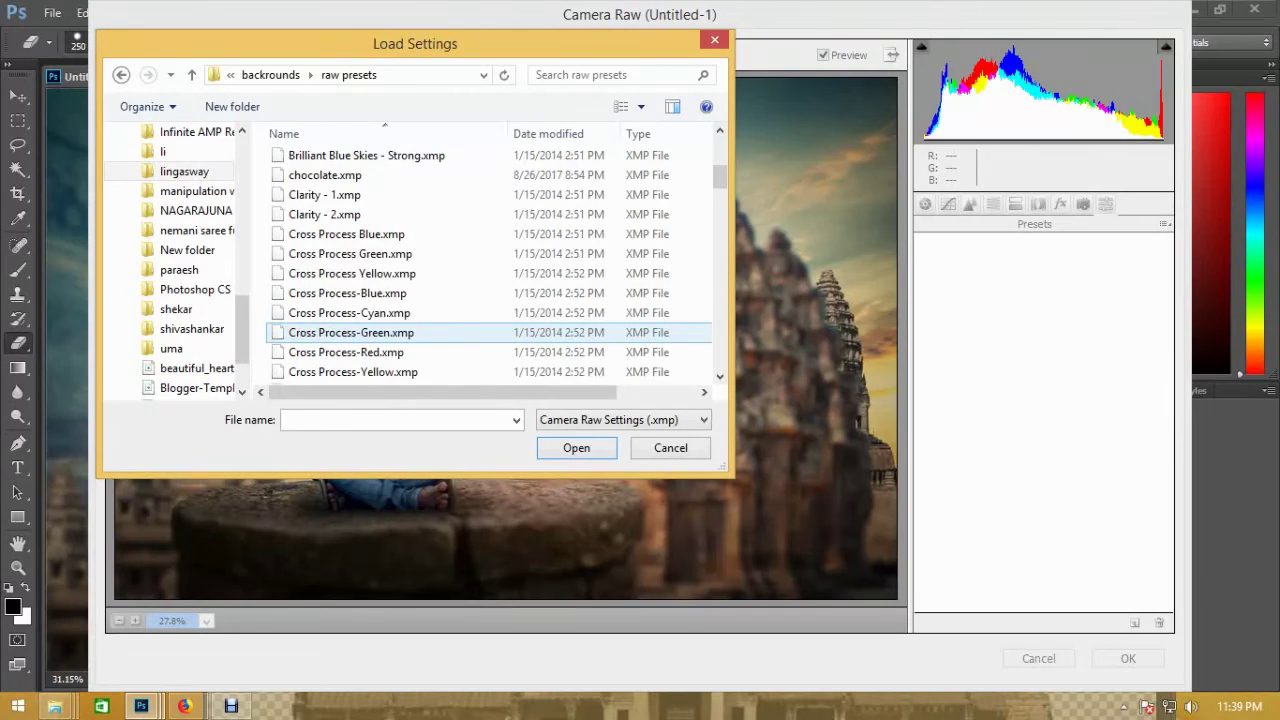
scroll(330, 334, "up", 1)
scroll(330, 336, "up", 1)
scroll(330, 336, "up", 1)
scroll(330, 336, "up", 1)
scroll(330, 336, "up", 1)
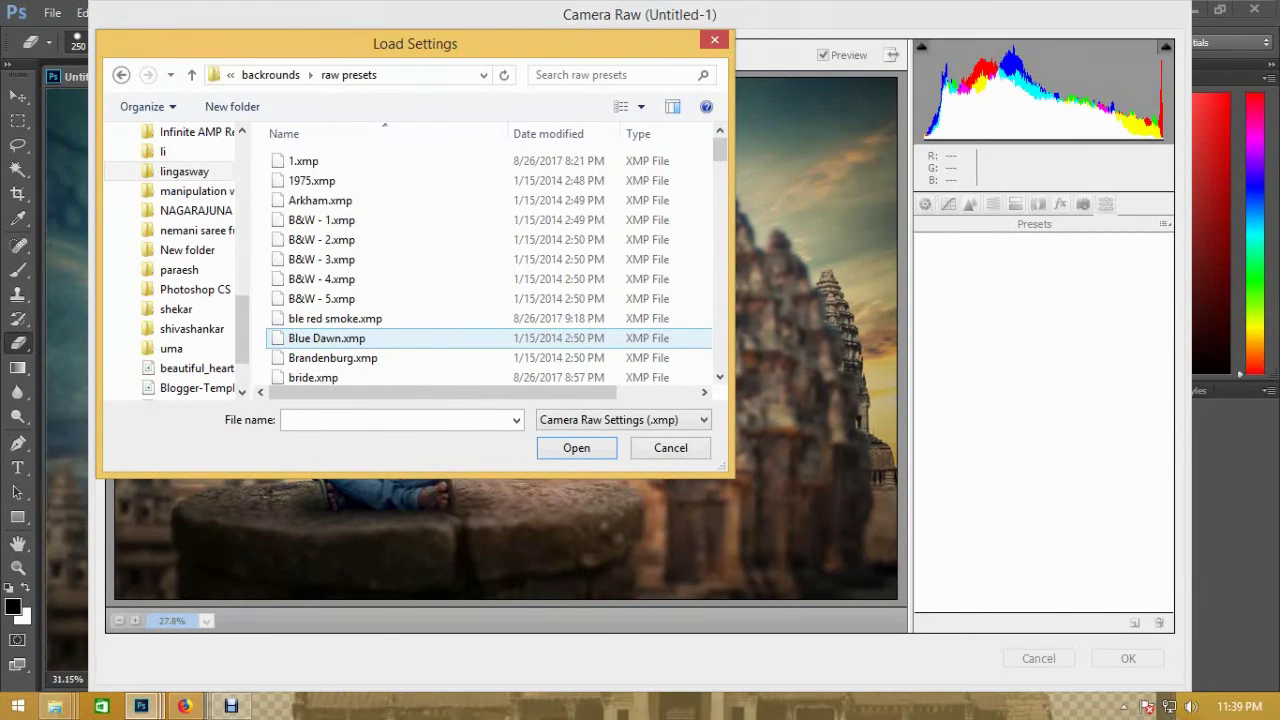
scroll(330, 275, "down", 1)
scroll(330, 275, "down", 1)
scroll(330, 275, "down", 1)
scroll(330, 275, "down", 1)
scroll(330, 275, "down", 2)
scroll(330, 275, "down", 2)
scroll(330, 275, "down", 2)
scroll(330, 275, "down", 2)
scroll(330, 275, "down", 2)
scroll(330, 275, "down", 2)
scroll(330, 275, "down", 1)
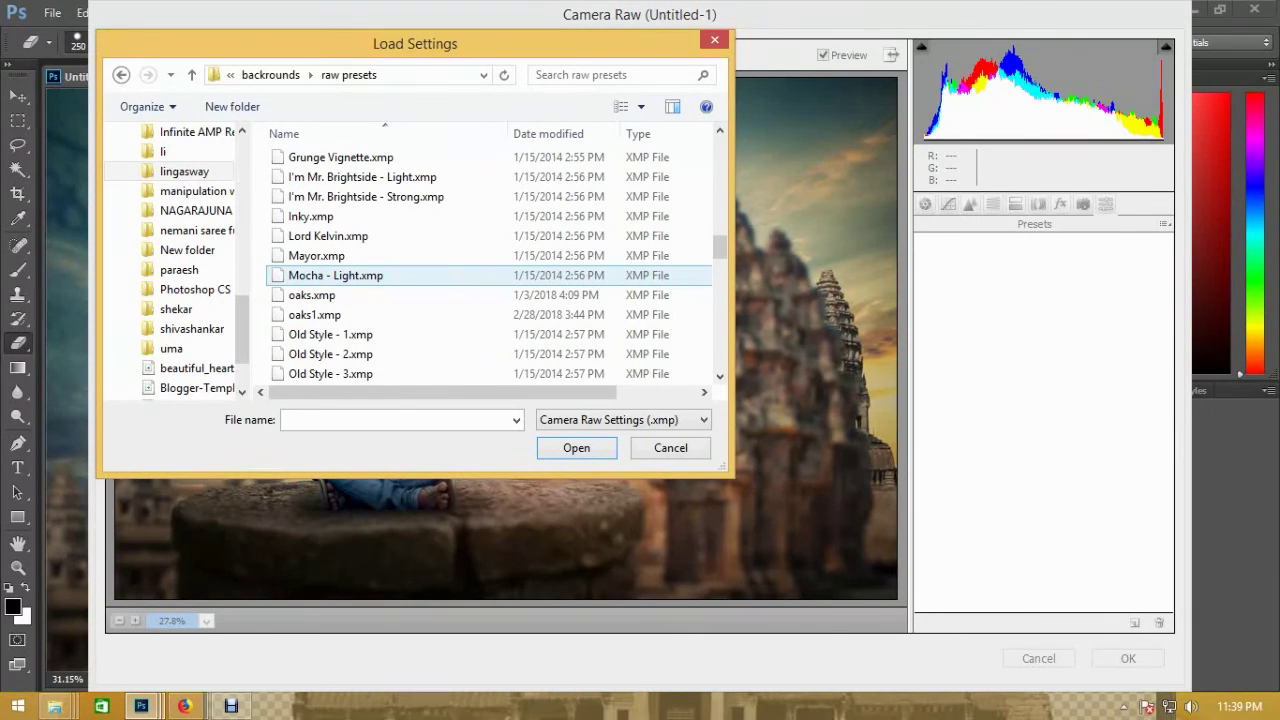
left_click(315, 314)
left_click(598, 448)
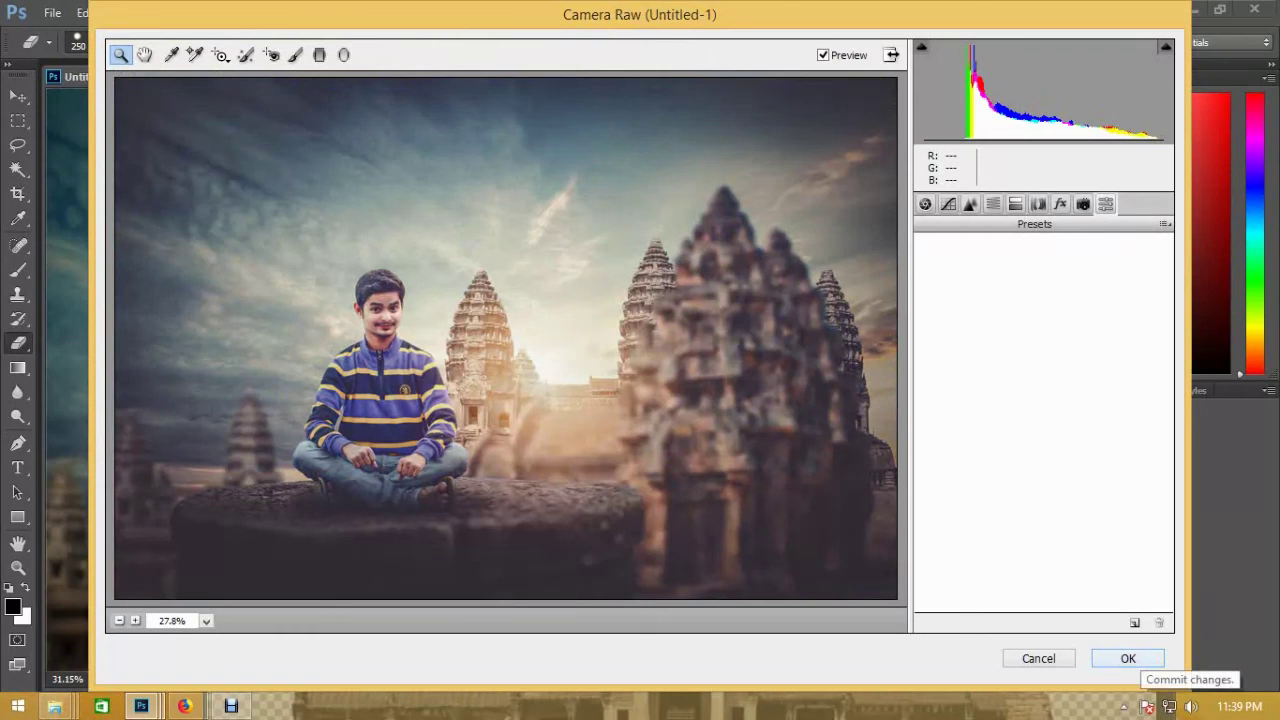
left_click(1133, 658)
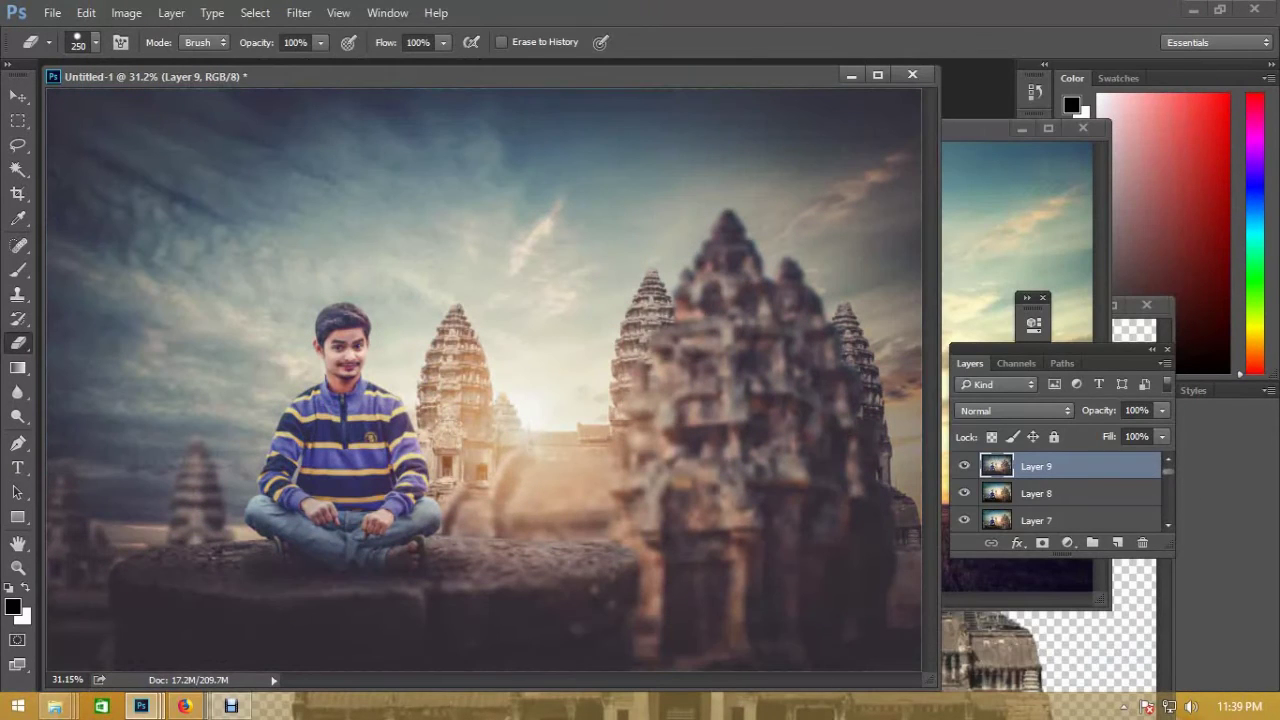
- Set Layer 9 opacity to 25% and stamp all visible layers into new Layer 10
left_click(1136, 410)
type("25")
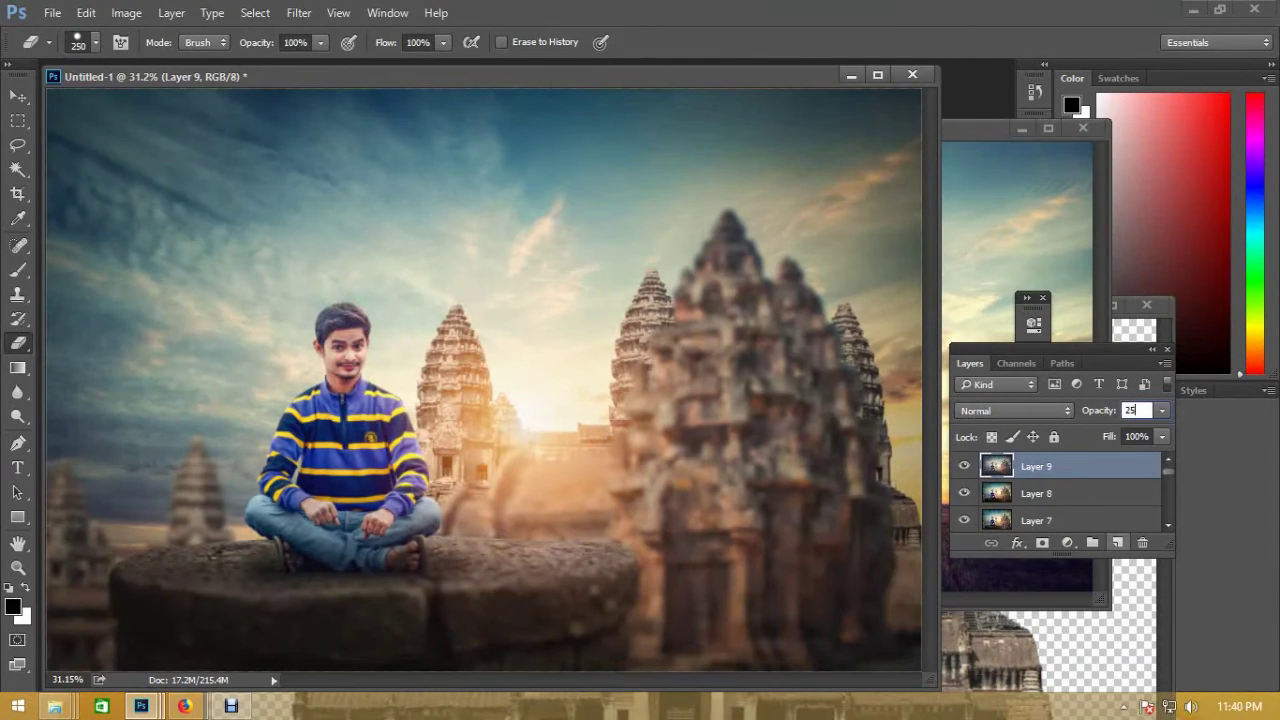
left_click(1117, 542)
key("ctrl+shift+alt+e")
- Open the Camera Raw filter on Layer 10 and choose to load a saved settings file
left_click(338, 13)
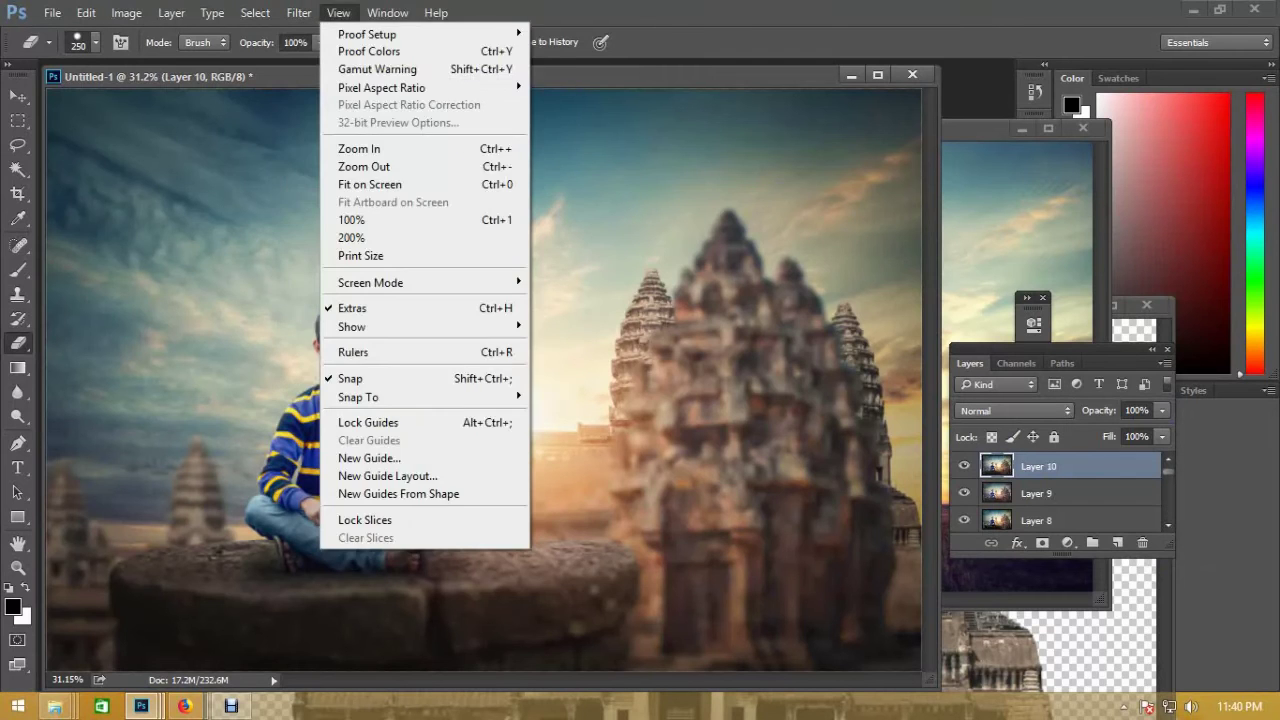
mouse_move(298, 13)
left_click(345, 121)
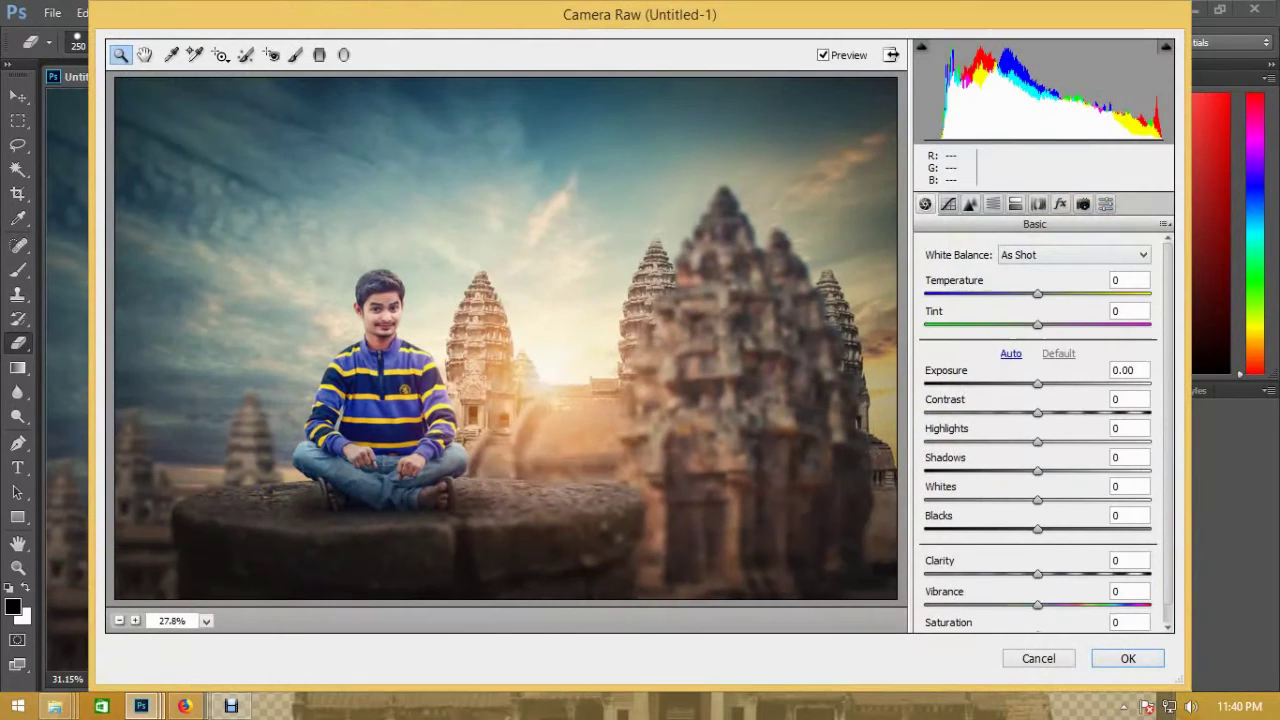
left_click(1105, 203)
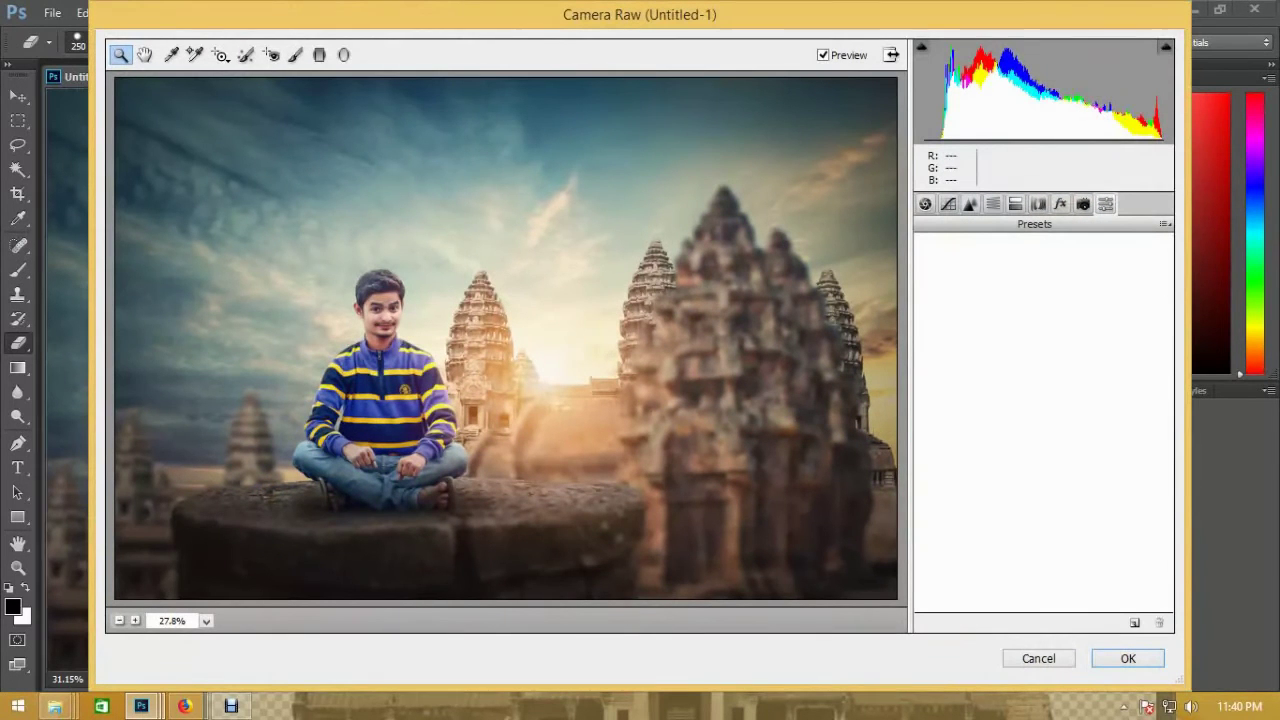
left_click(1165, 224)
left_click(1149, 406)
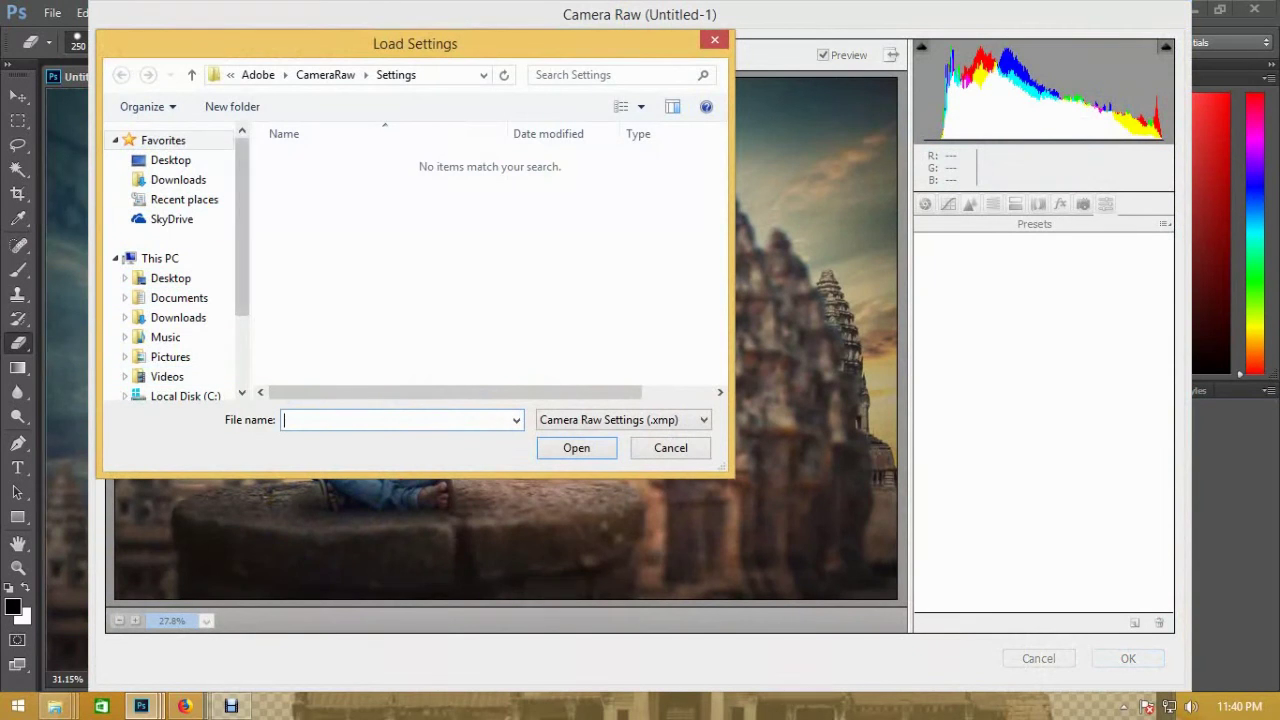
- Browse on J: through the personal work, new work and backrounds folders into raw presets
scroll(167, 340, "down", 2)
left_click(183, 328)
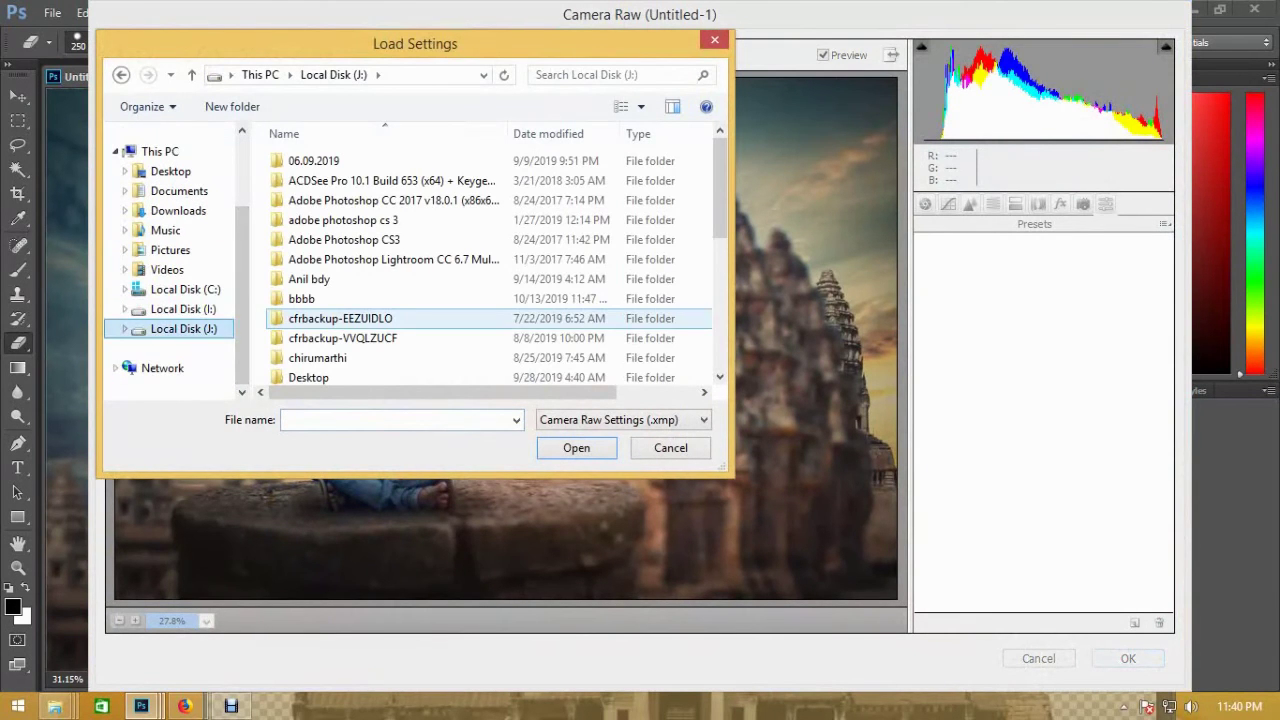
scroll(520, 170, "down", 2)
scroll(520, 170, "down", 3)
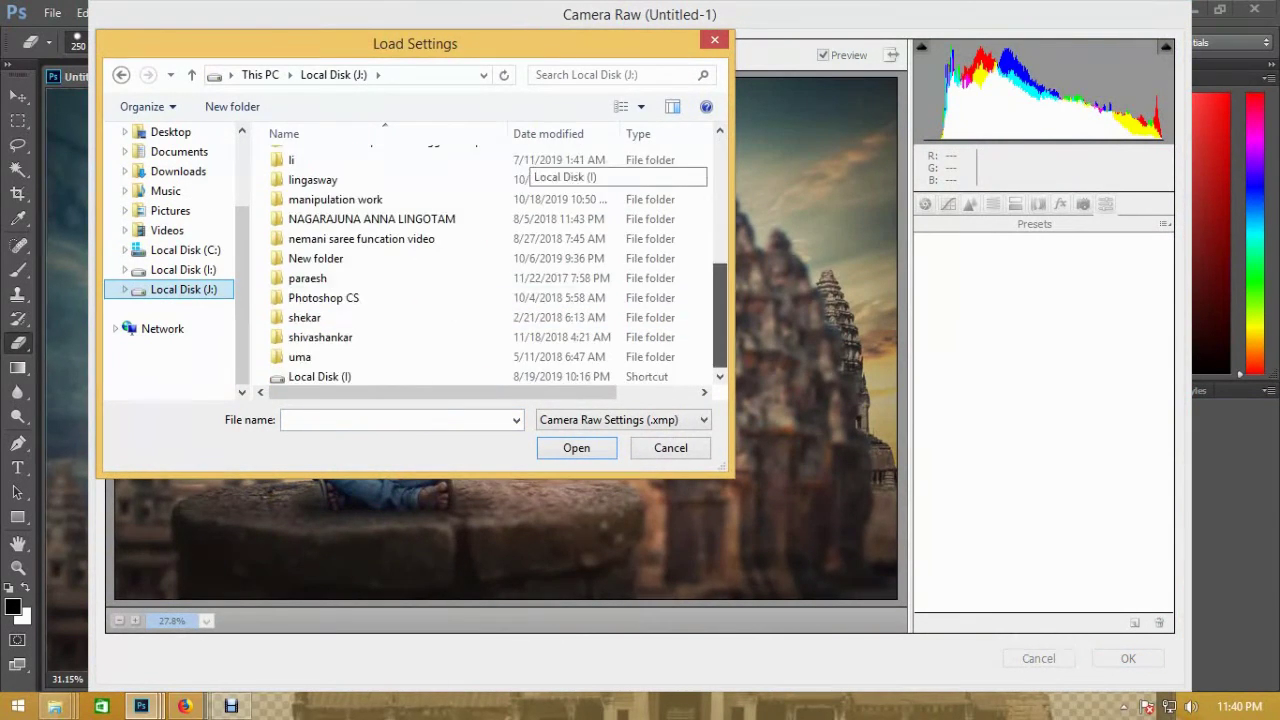
double_click(420, 169)
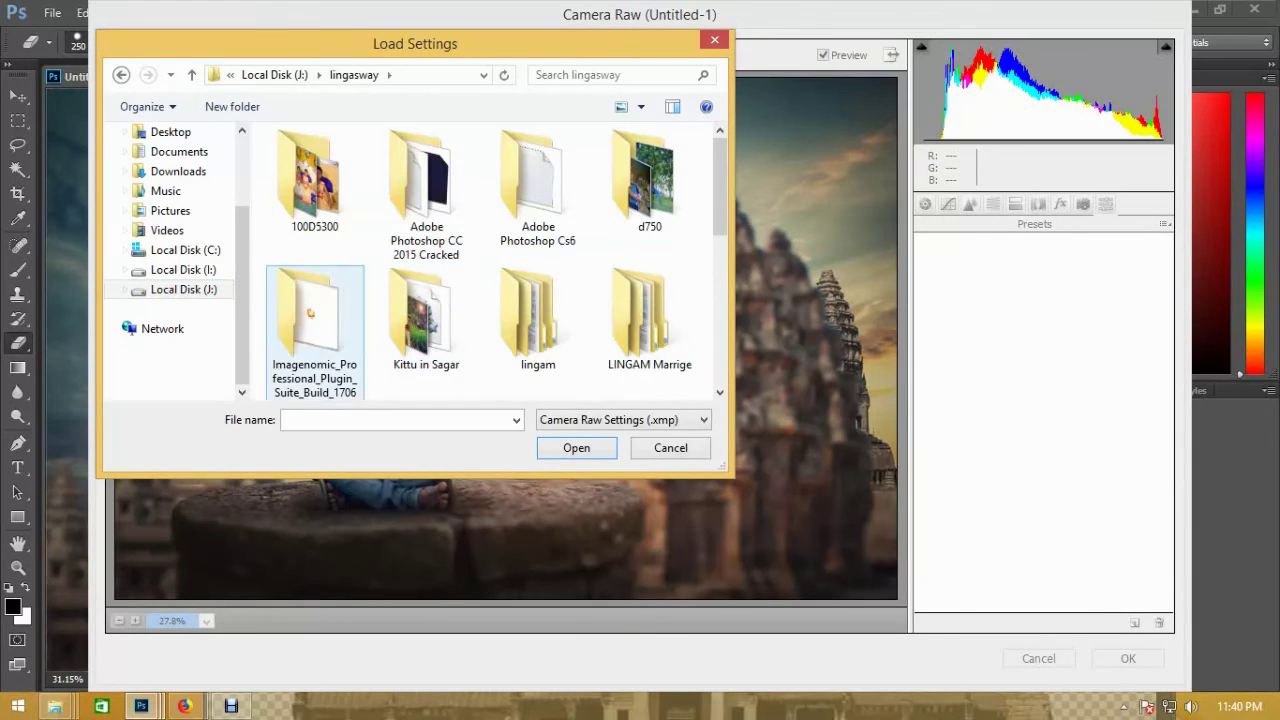
scroll(560, 300, "down", 1)
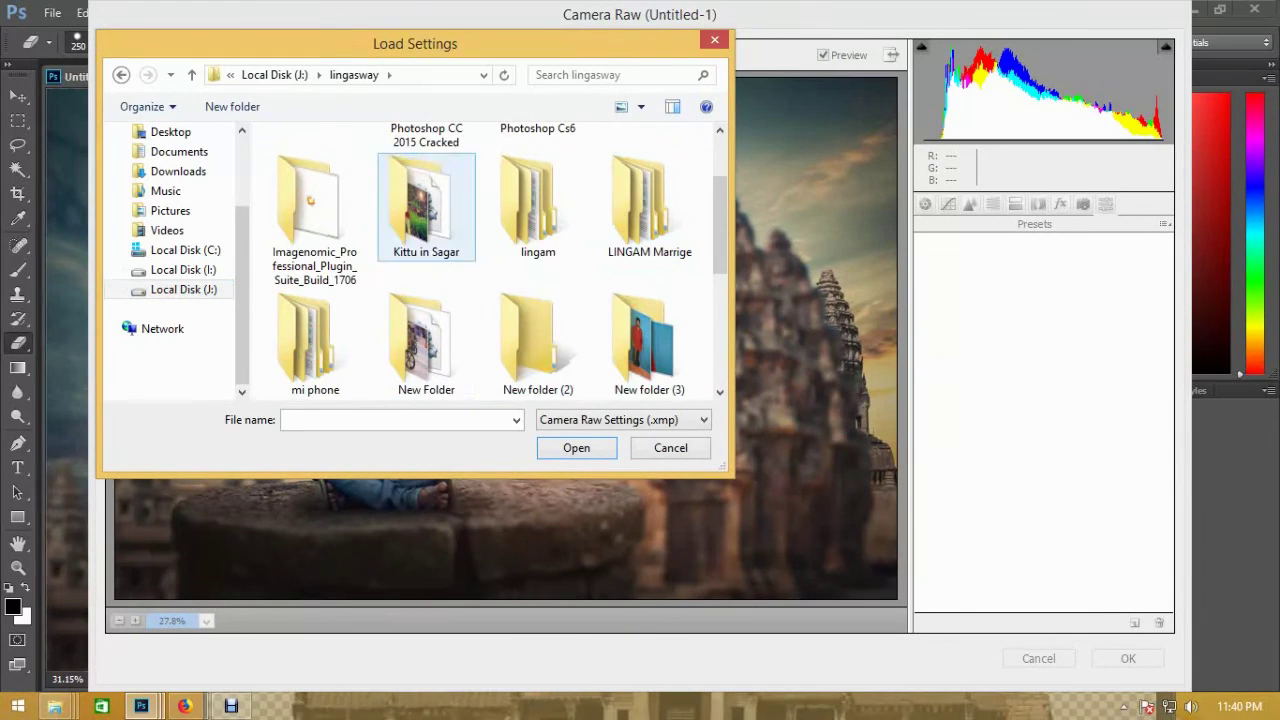
scroll(426, 250, "down", 1)
double_click(424, 330)
double_click(314, 180)
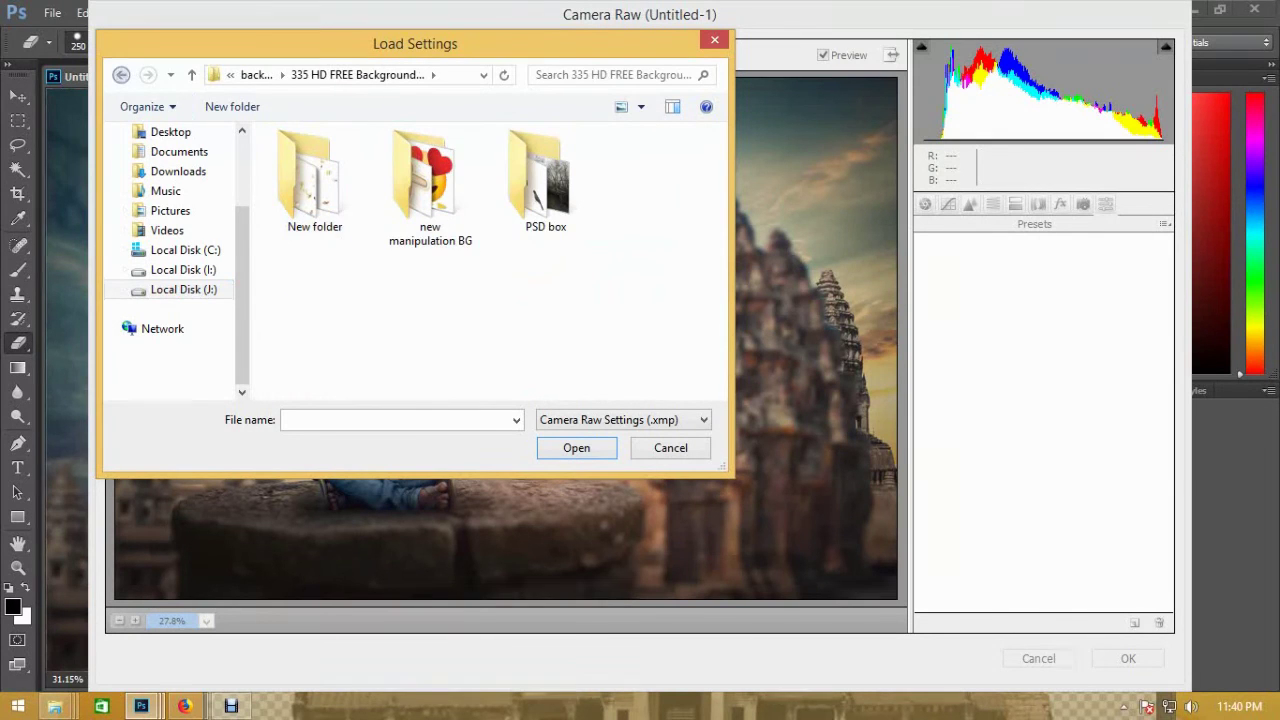
left_click(120, 74)
double_click(430, 185)
- Load bride.xmp, then reset the grade to original colours and apply Camera Raw
scroll(450, 255, "up", 2)
scroll(450, 255, "down", 1)
scroll(450, 255, "down", 1)
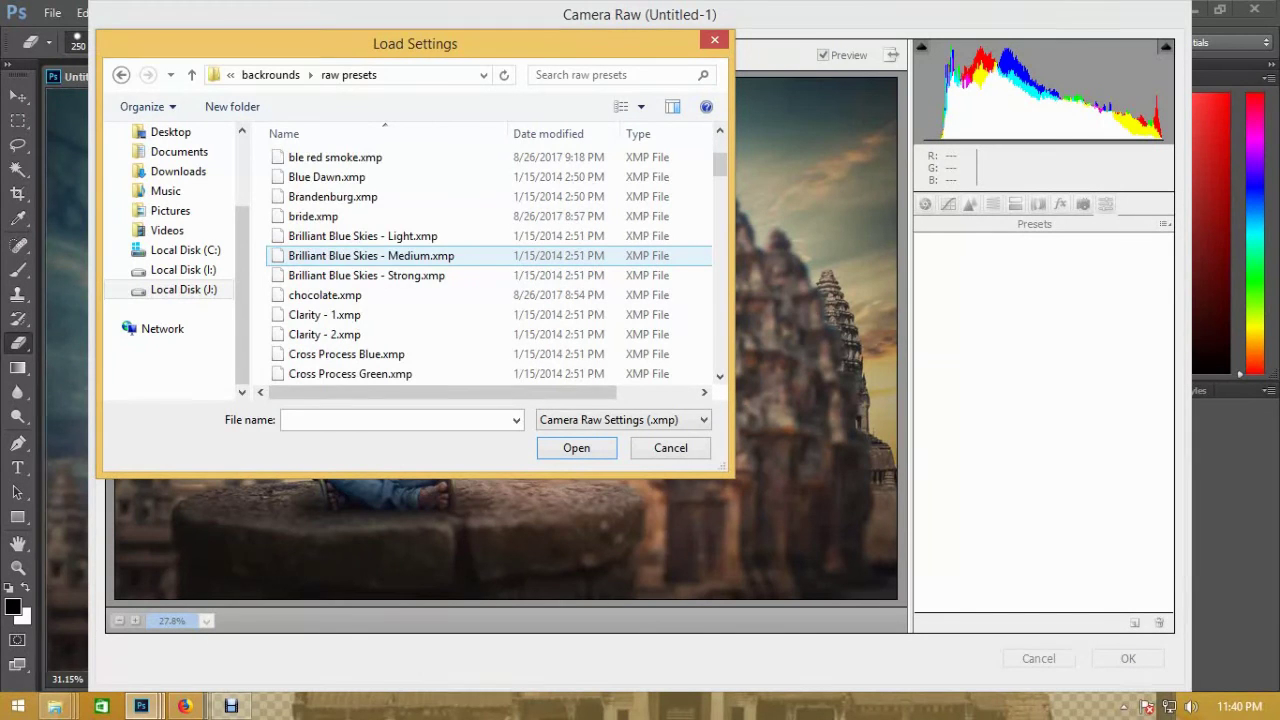
left_click(313, 216)
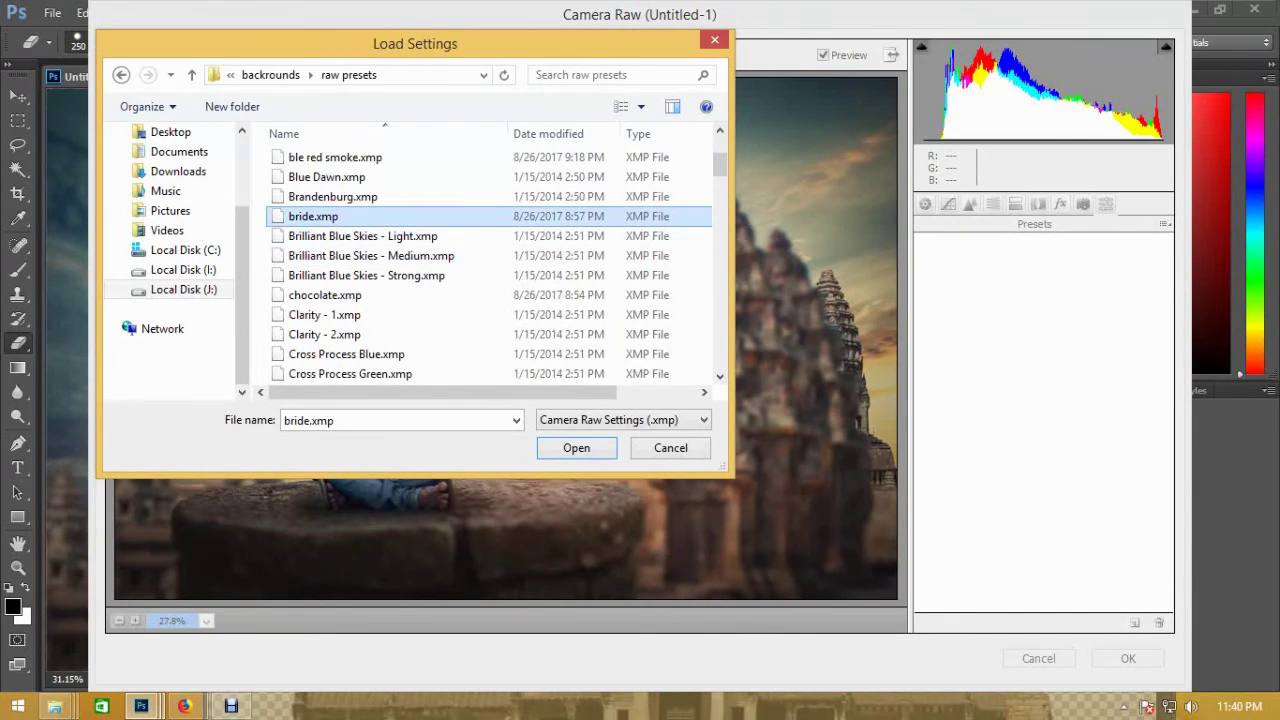
key("Return")
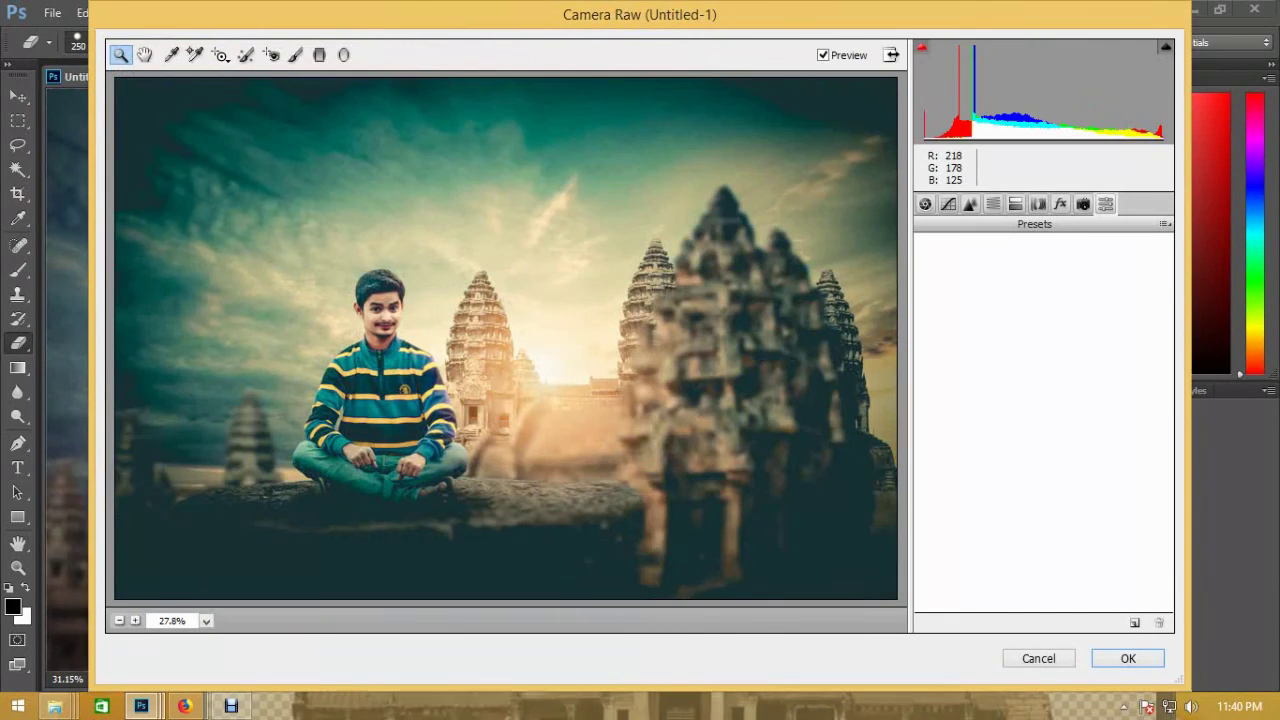
left_click(1038, 658, "alt")
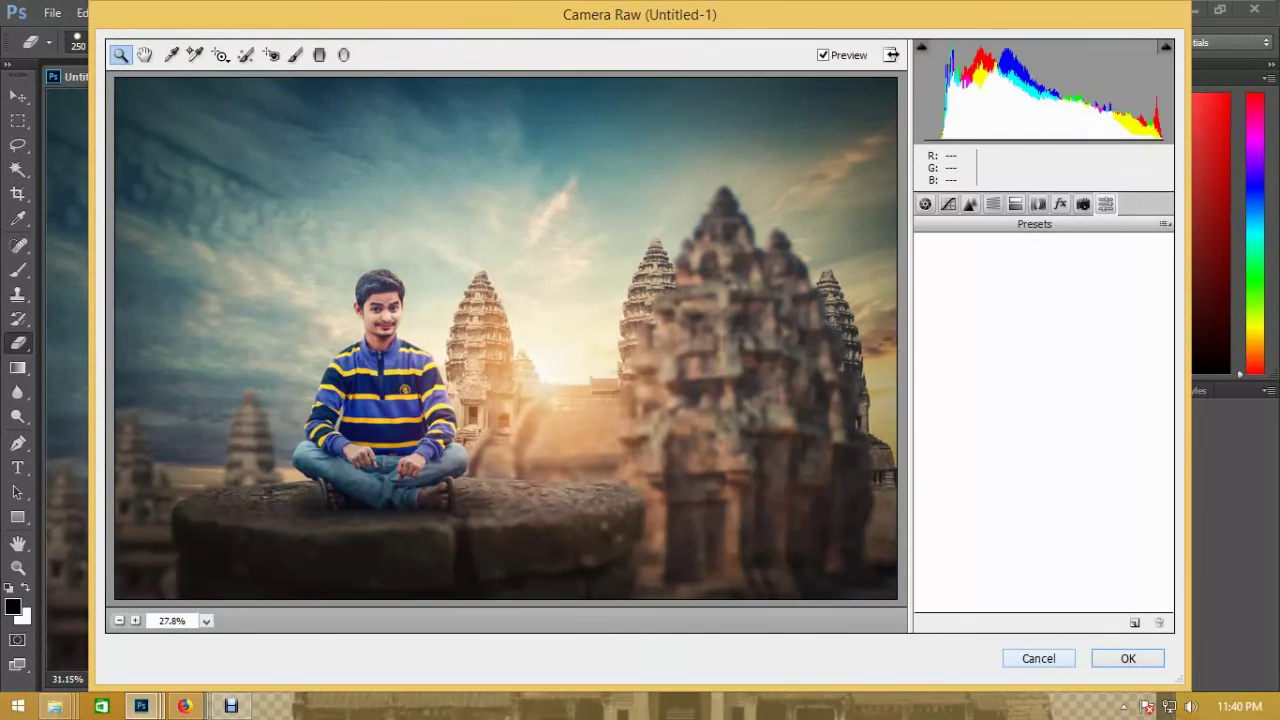
key("Return")
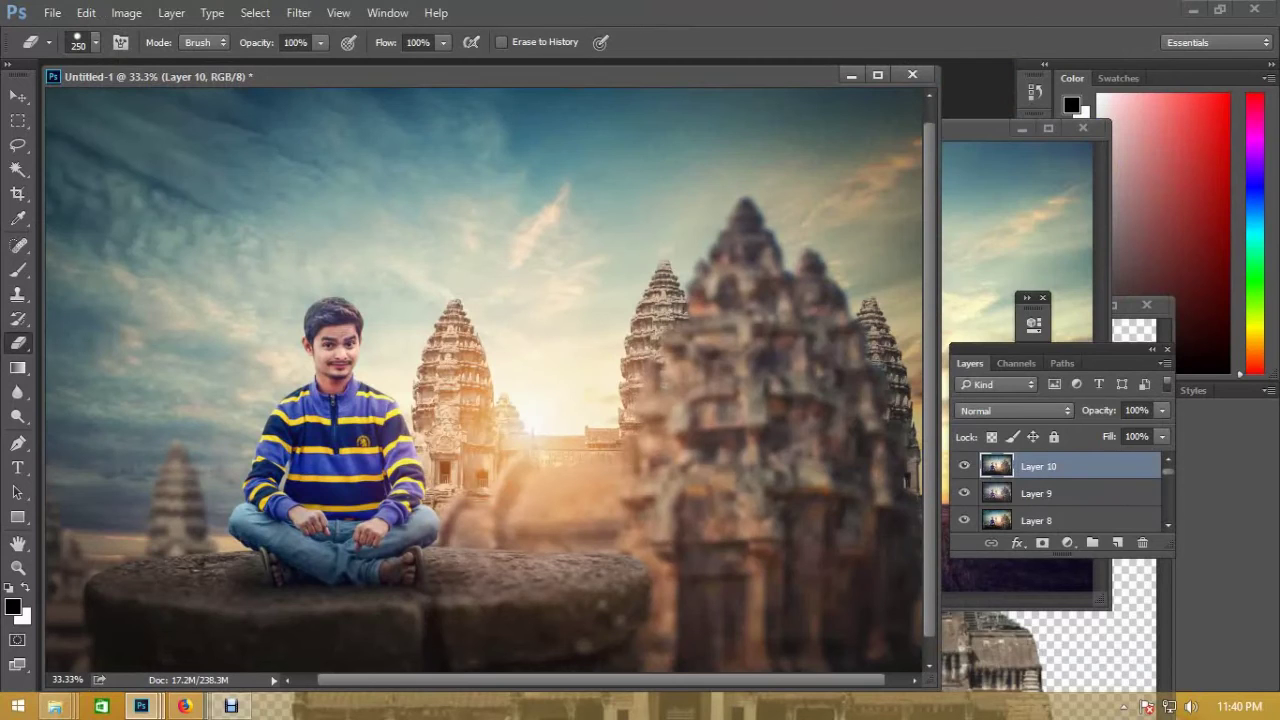
- Add a Color Lookup adjustment layer and settle on the Soft_Warming.look preset
left_click(1067, 542)
left_click(880, 413)
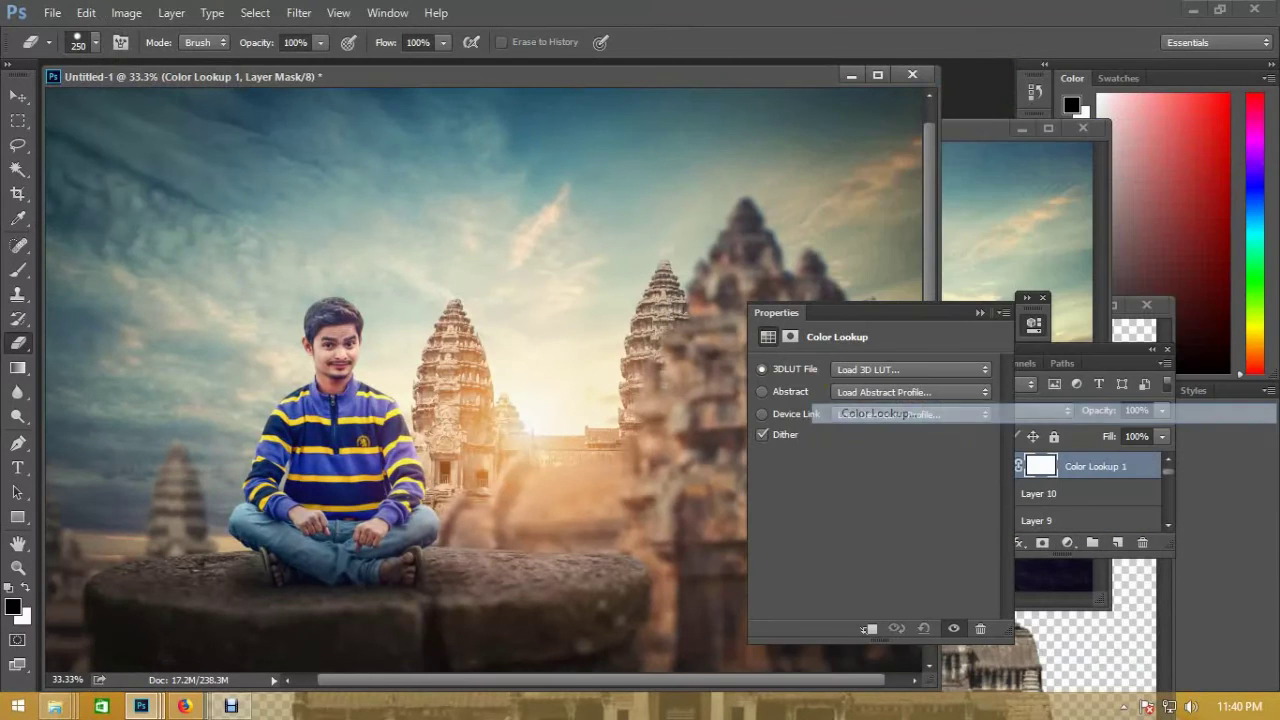
left_click(911, 369)
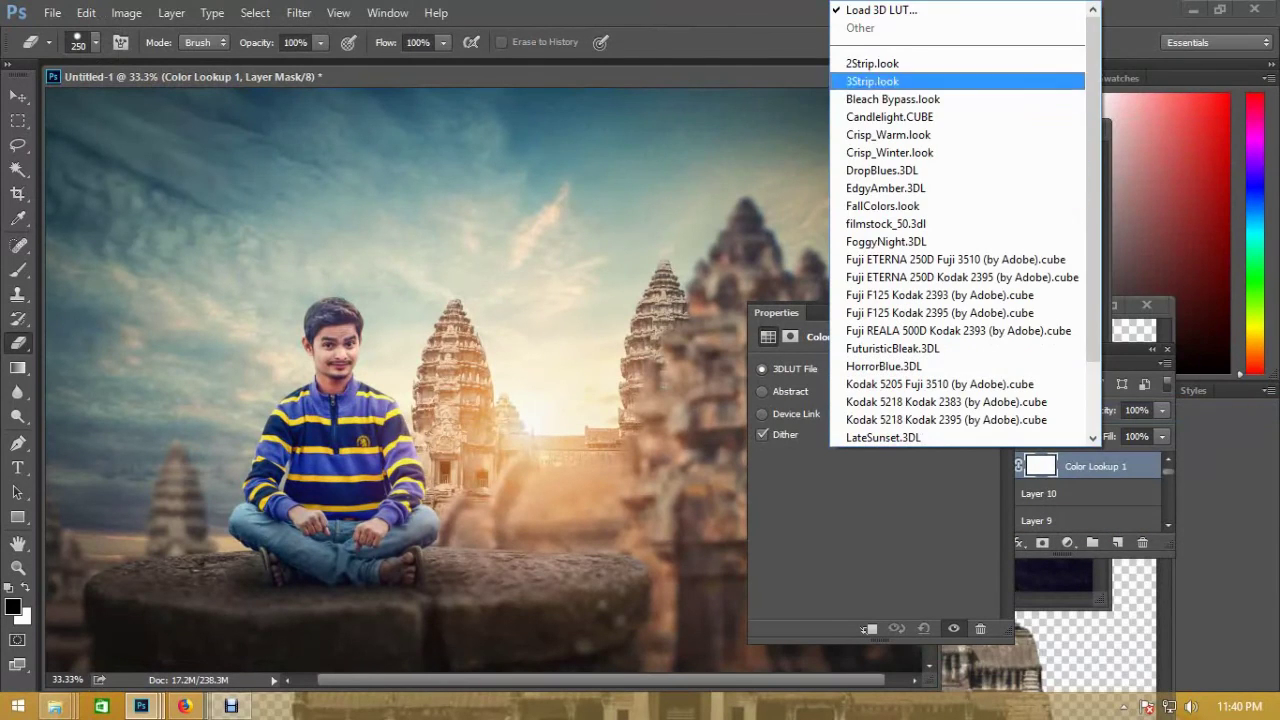
left_click(880, 97)
key("Down")
key("Down")
key("Down")
key("Down")
key("Down")
key("ctrl+minus")
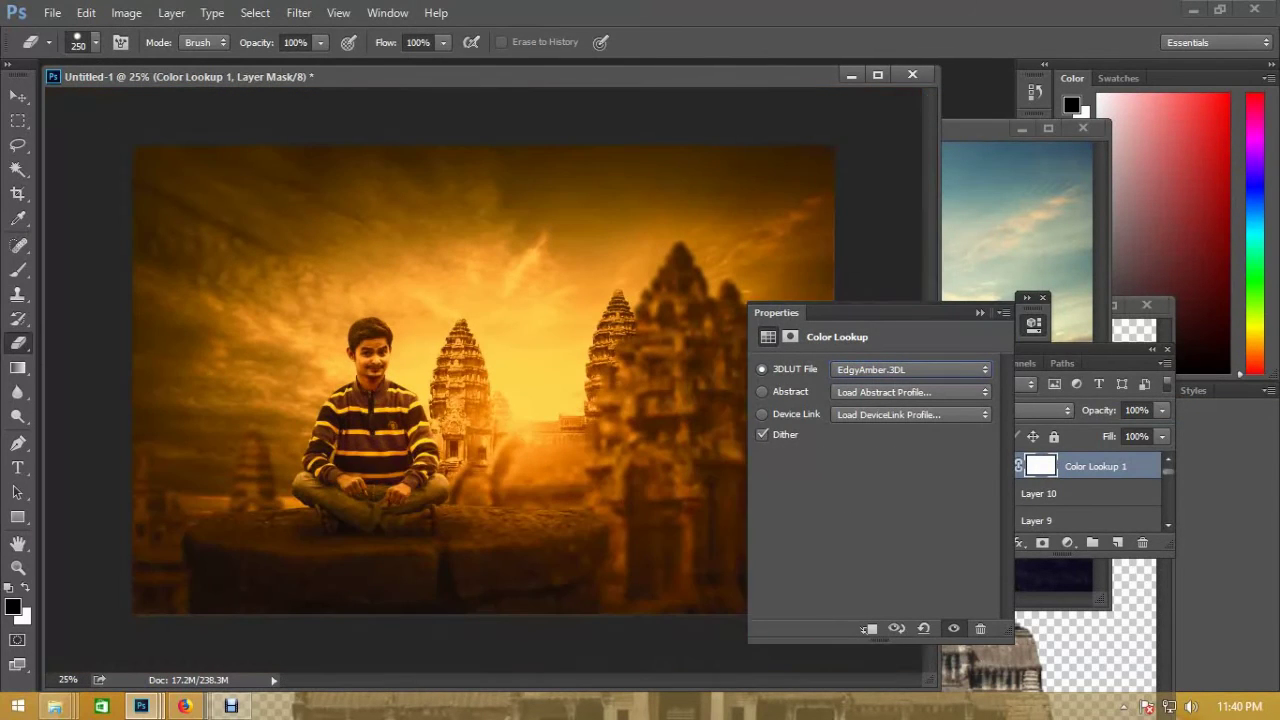
key("Down")
key("Down")
key("Down")
key("Down")
key("Down")
key("Down")
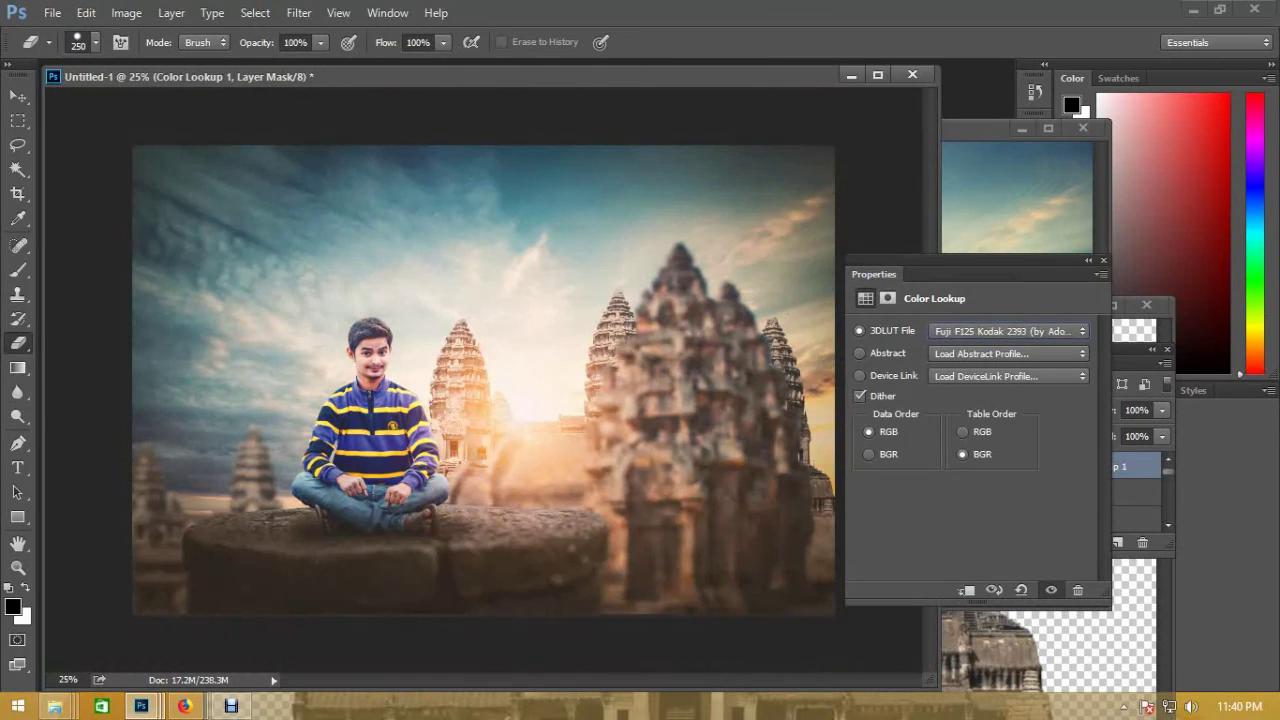
key("Down")
key("Down")
key("Down")
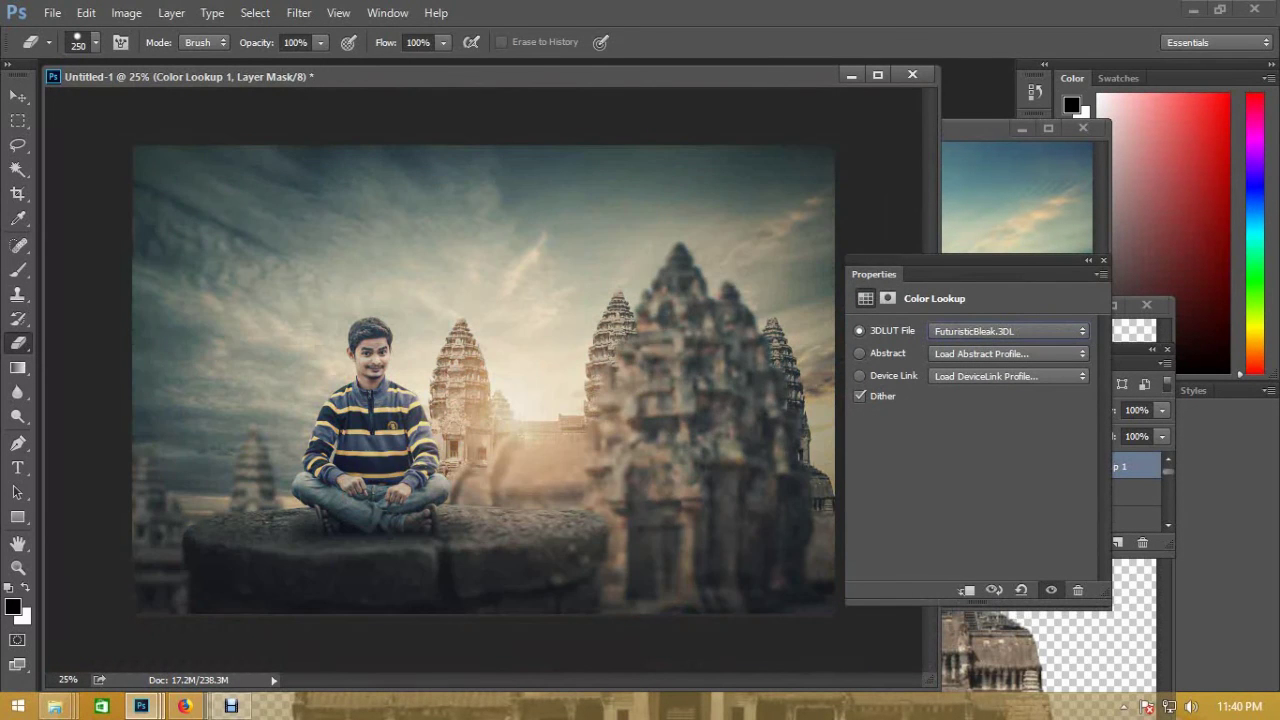
key("Down")
key("Down")
key("Down")
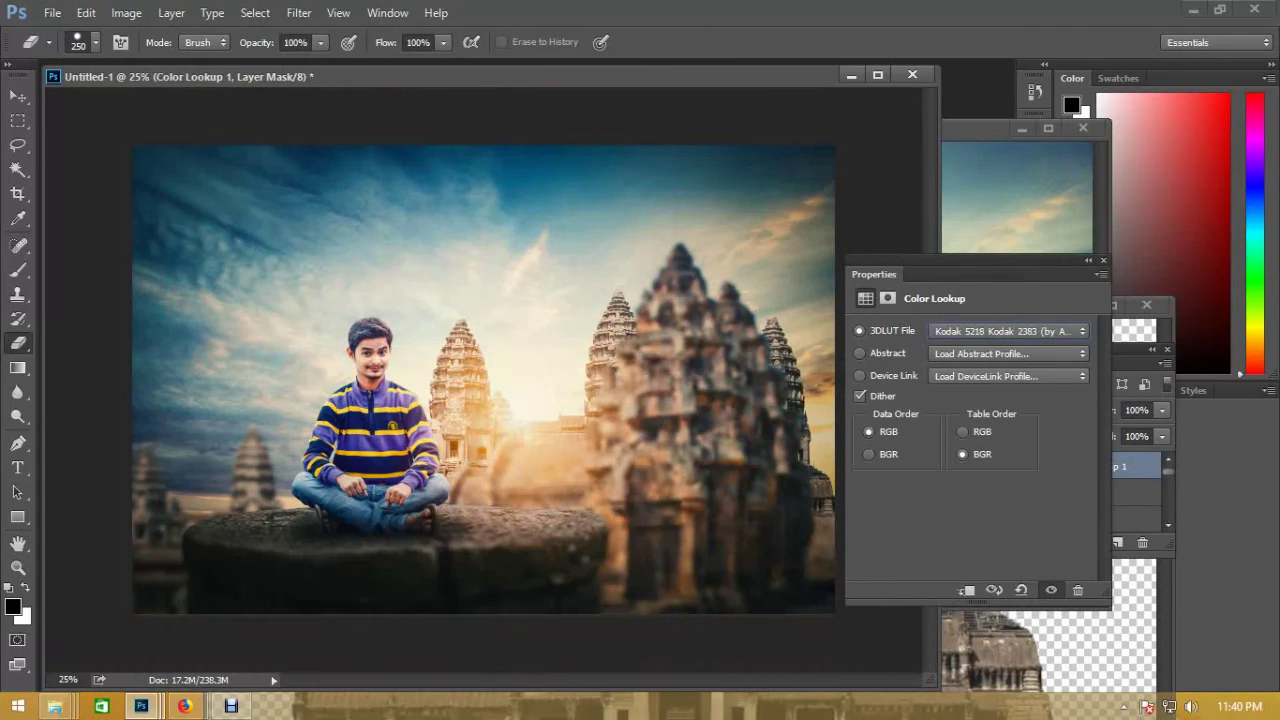
key("Down")
key("Down")
key("Down")
key("Down")
key("Down")
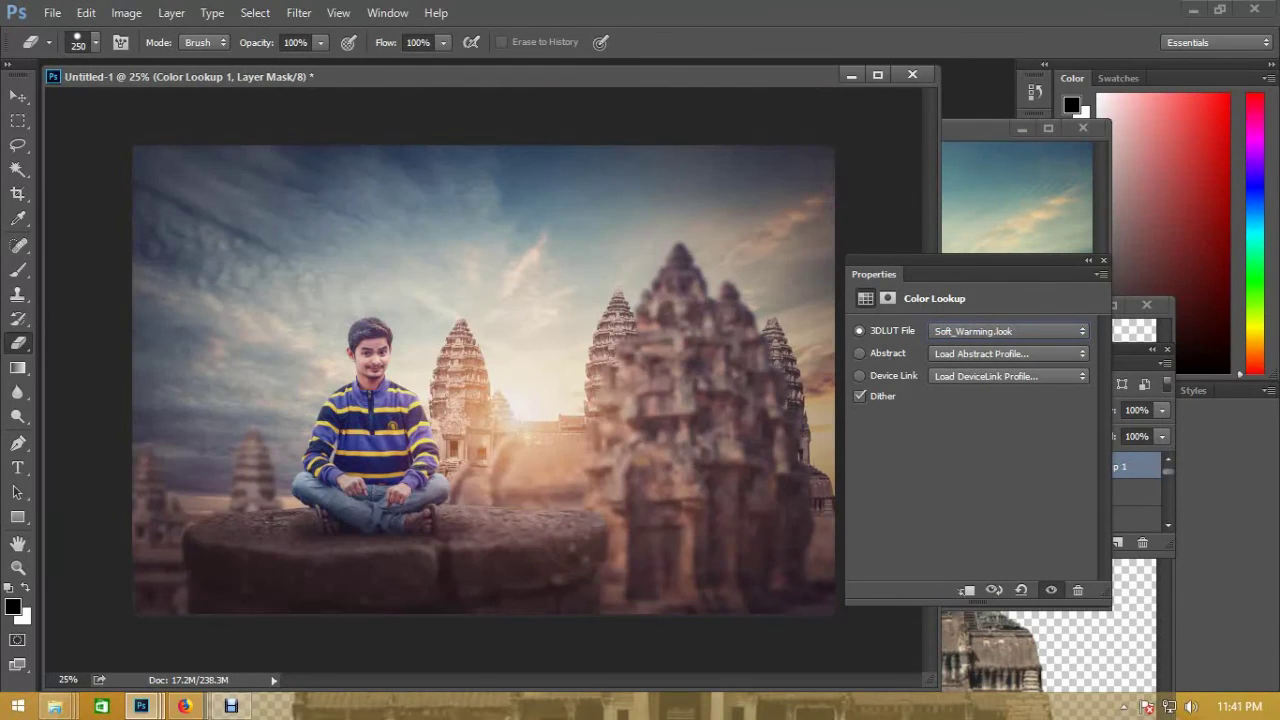
key("Down")
key("Up")
- Set Color Lookup 1 opacity to 50% and fit the image in the window
key("F7")
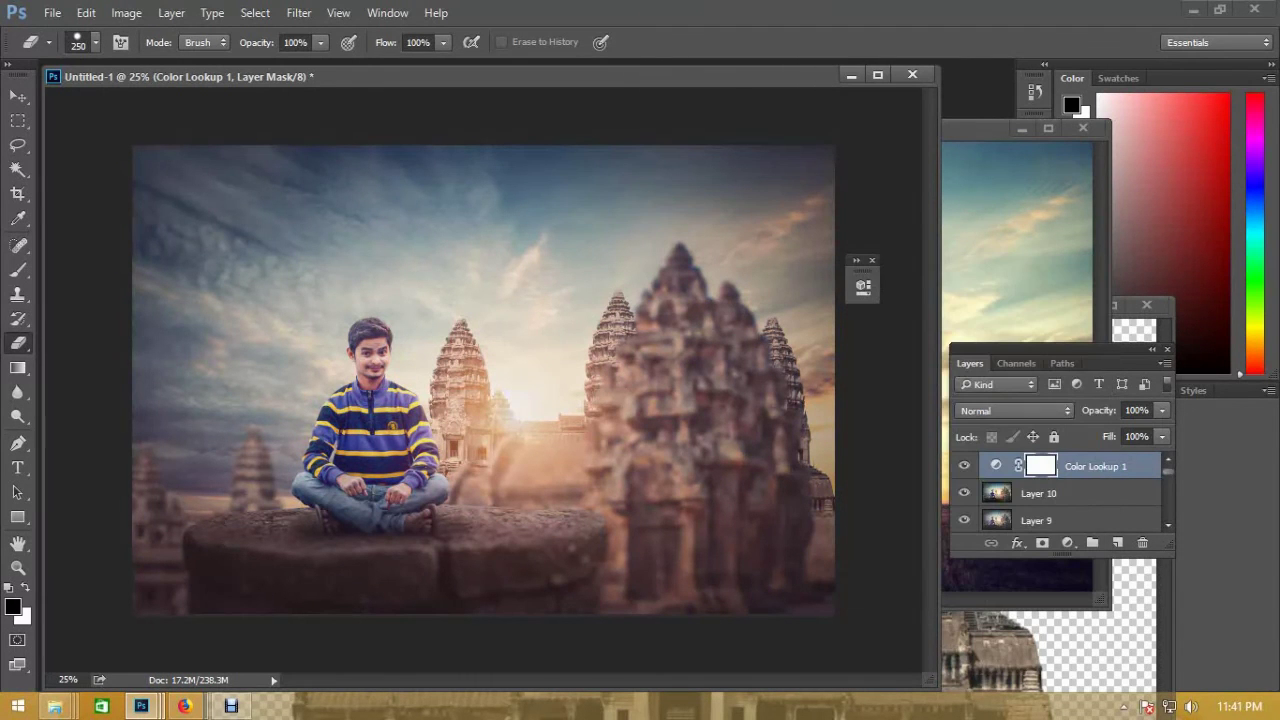
left_click(1136, 410)
type("50")
key("ctrl+0")
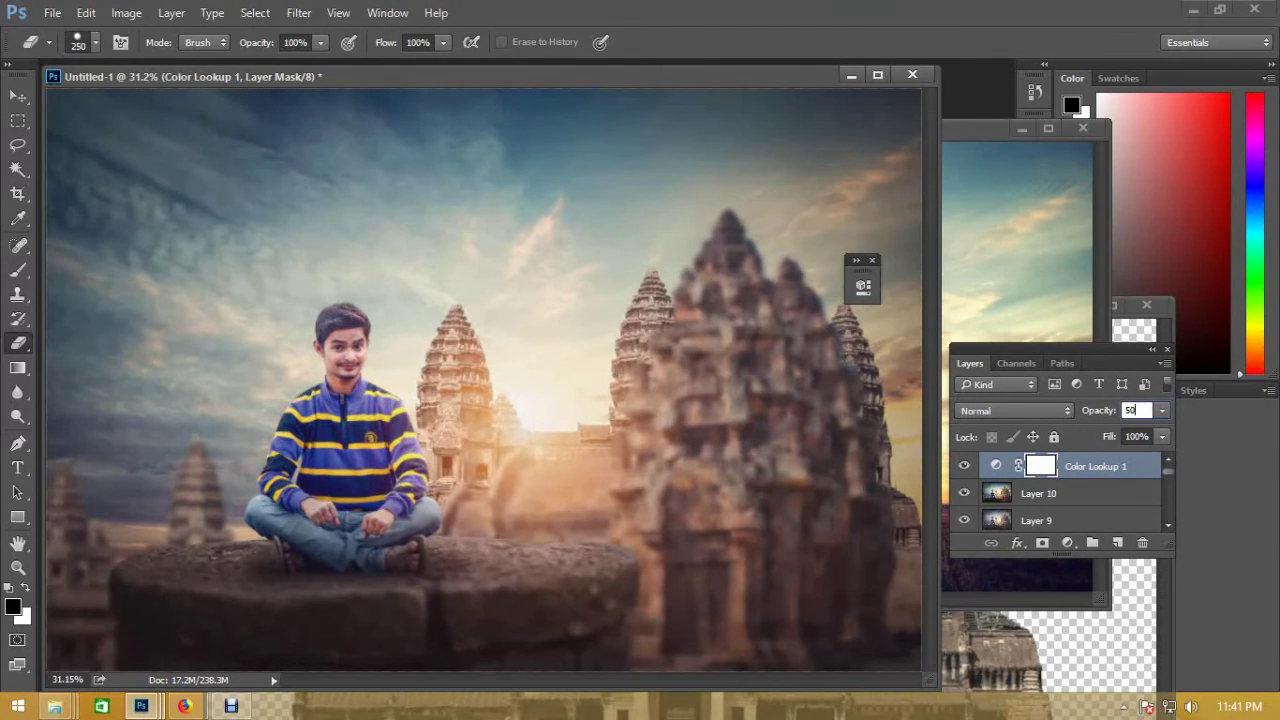
key("ctrl+minus")
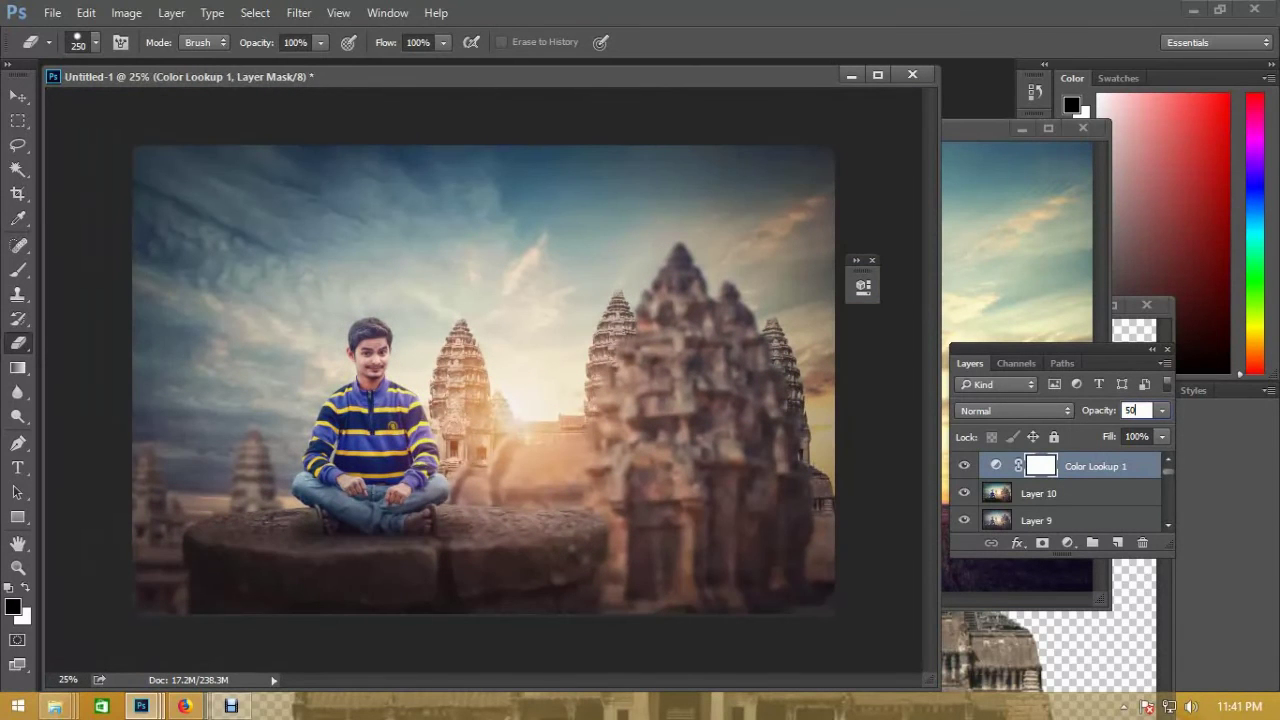
- Add a second Color Lookup adjustment layer using the FoggyNight.3DL look
left_click(1067, 542)
left_click(850, 414)
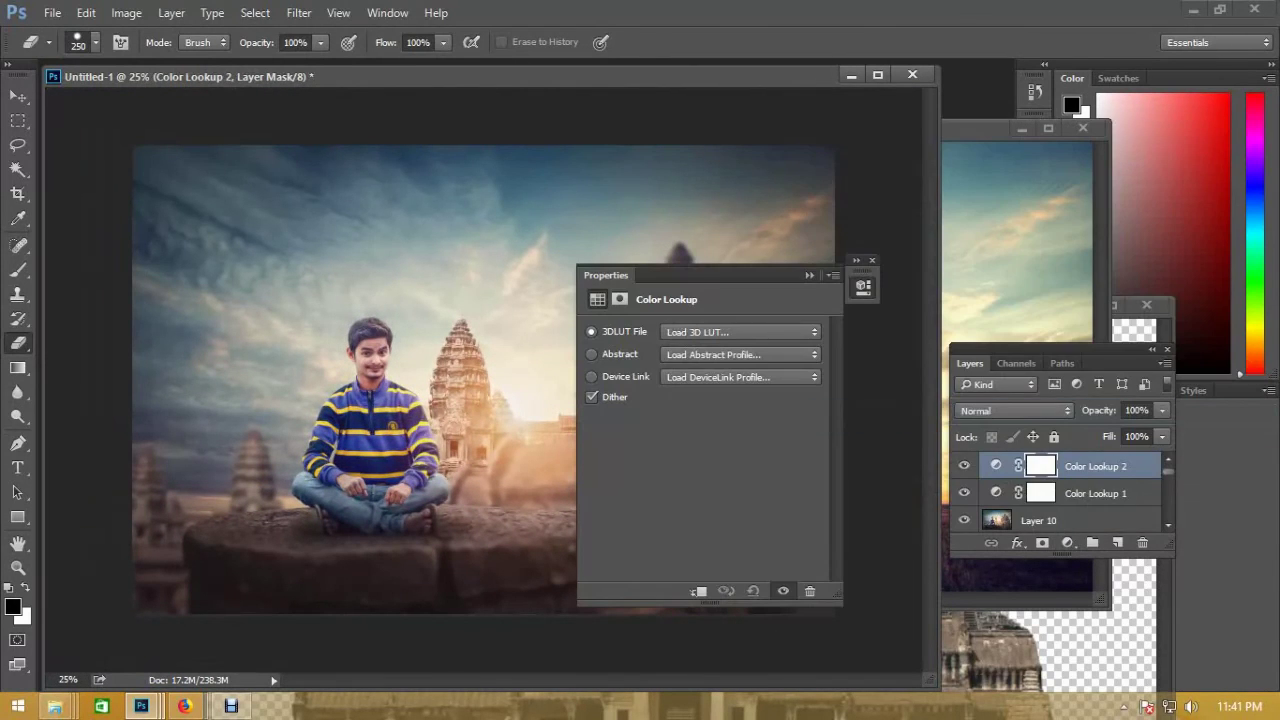
left_click(740, 331)
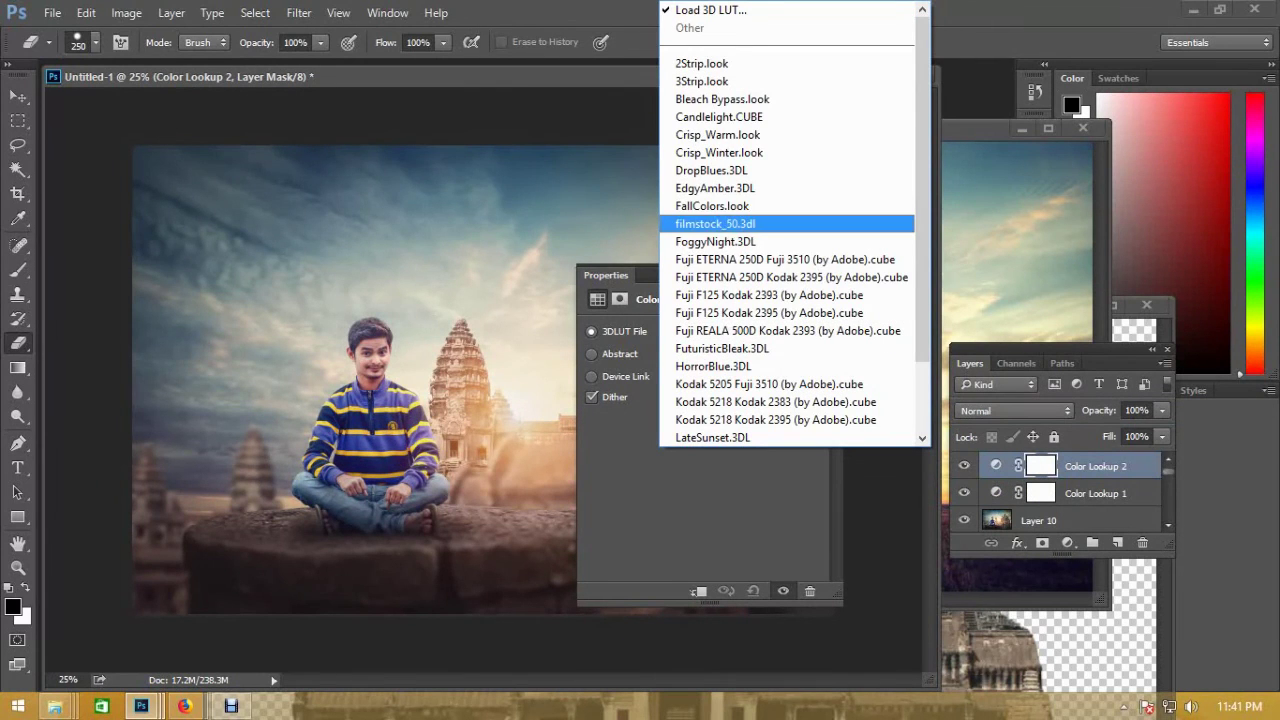
key("Down")
key("Down")
key("Down")
key("Up")
key("Return")
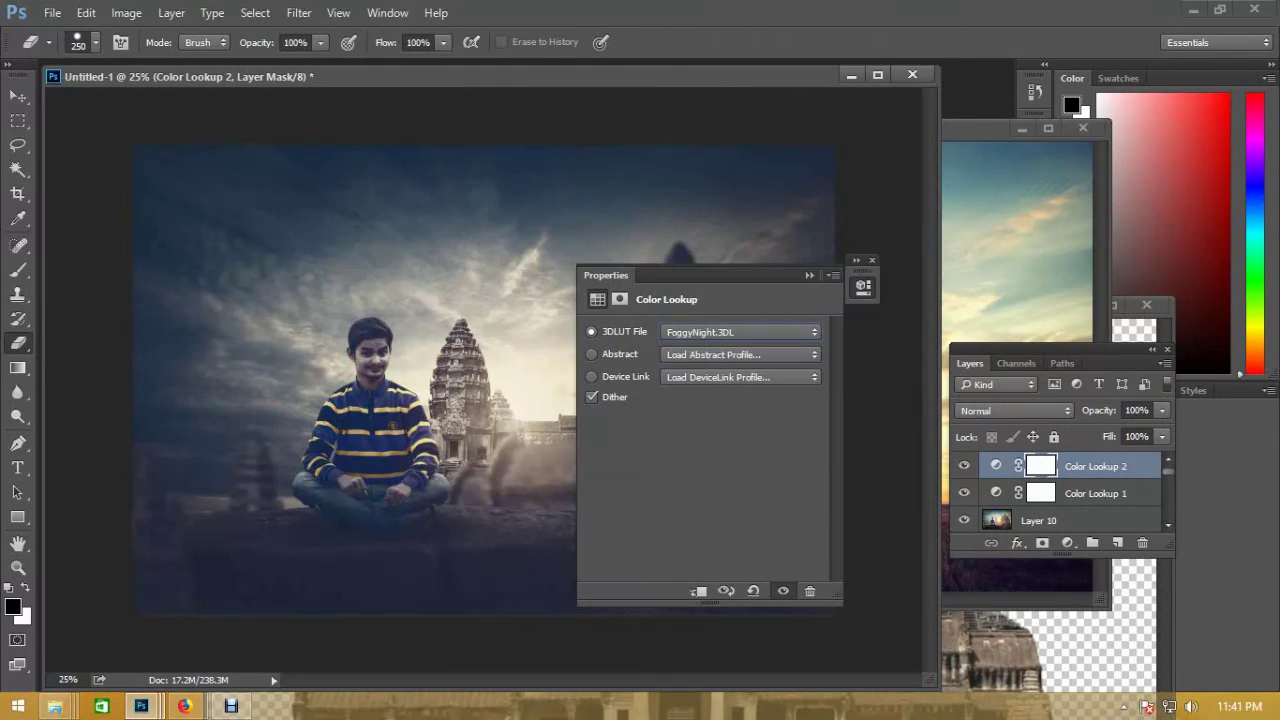
key("Escape")
- Set Color Lookup 2 opacity to 10% and add empty Layer 11 on top
left_click(1137, 410)
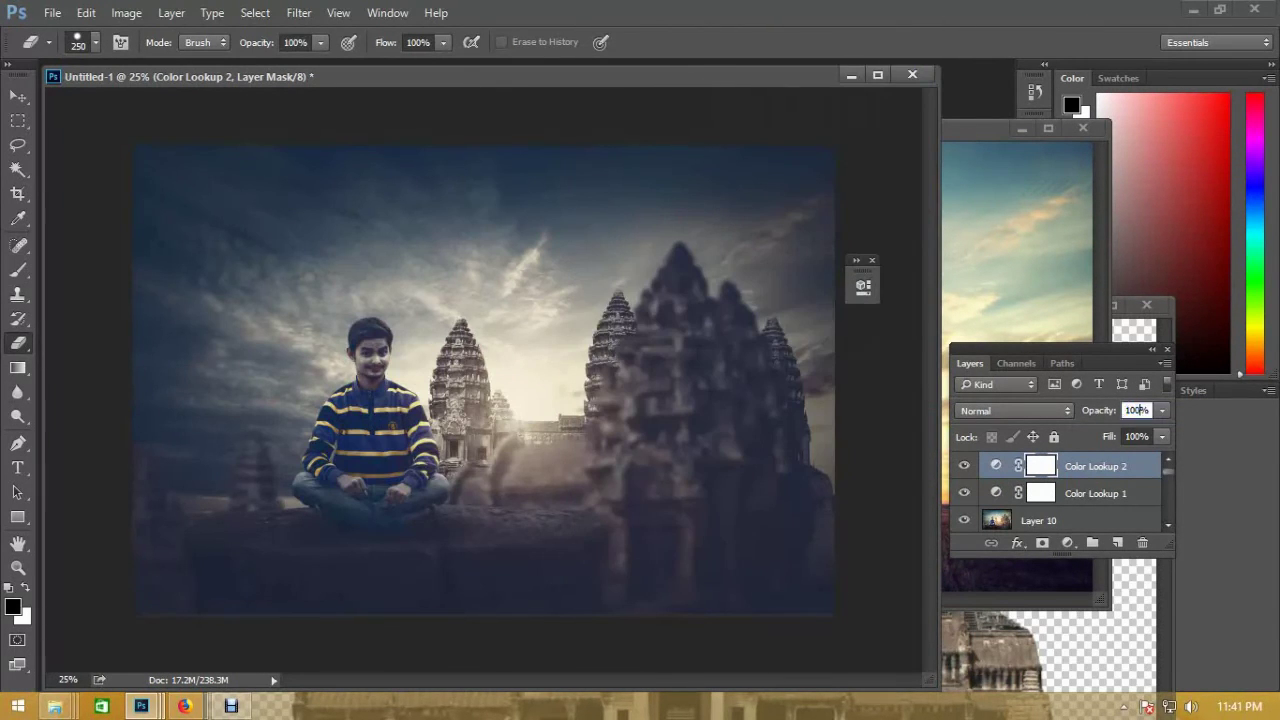
type("10")
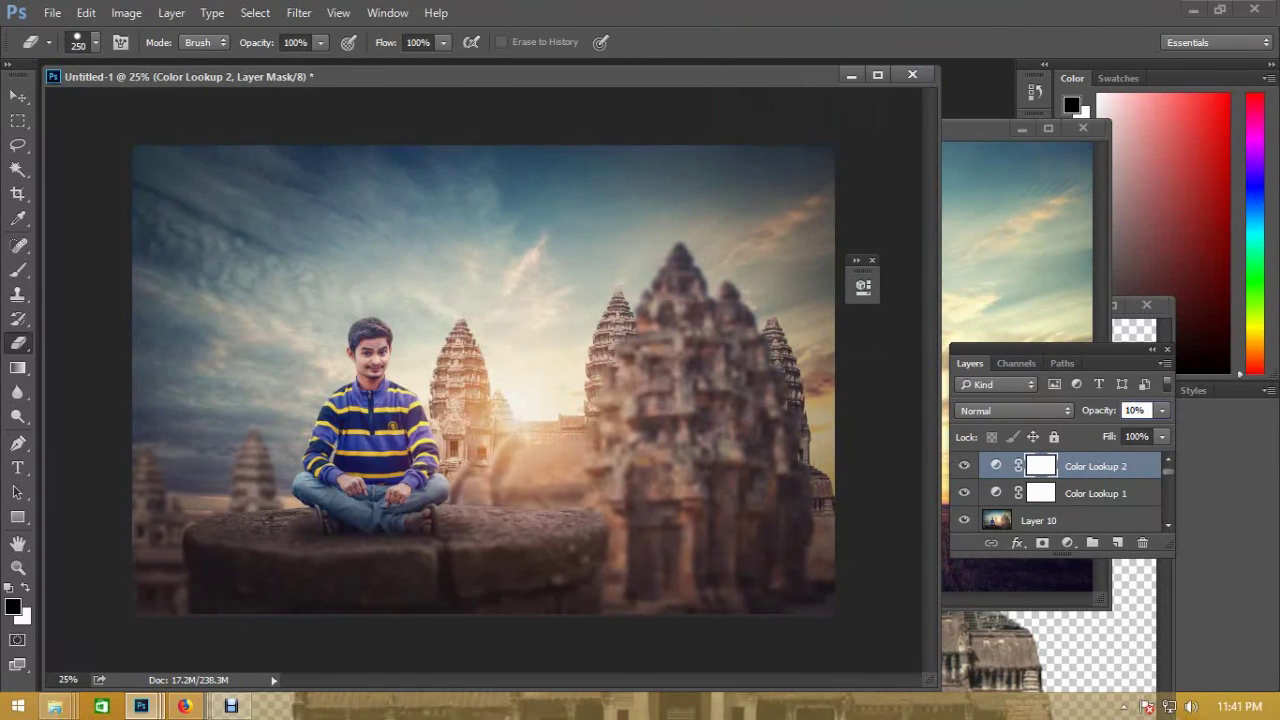
key("ctrl+minus")
left_click(1117, 542)
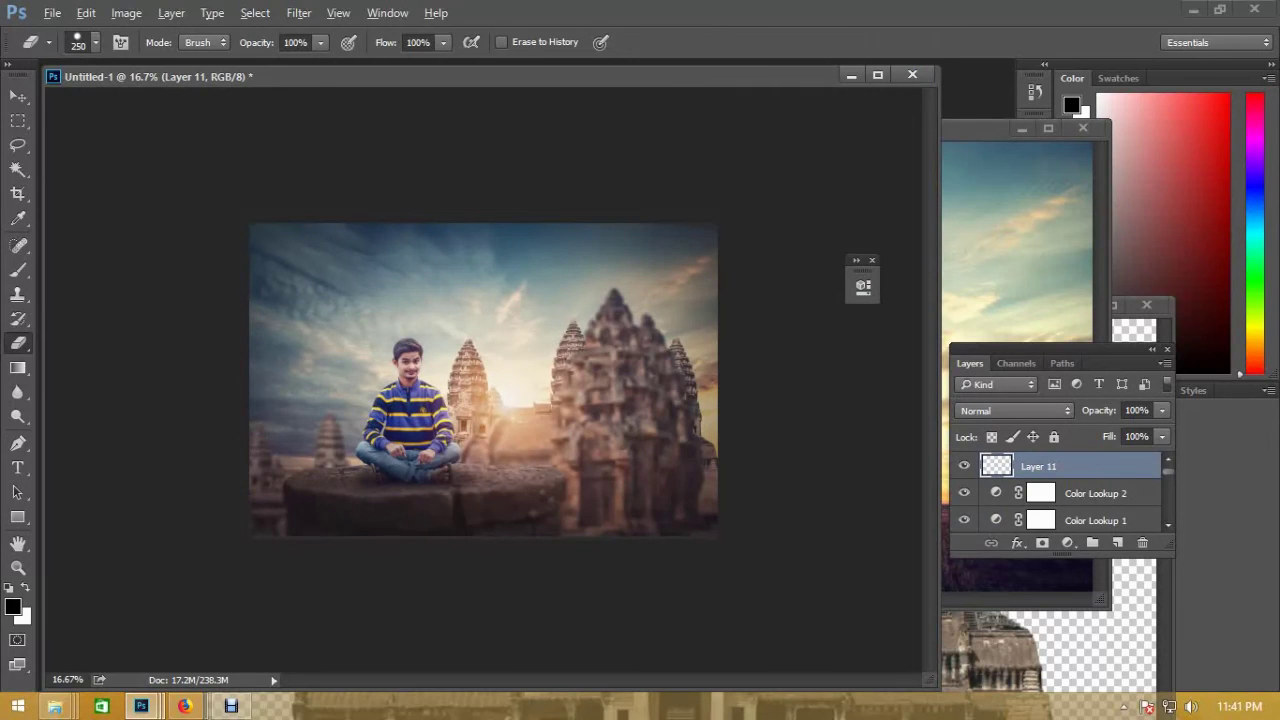
- Stamp visible layers into Layer 11 and raise Camera Raw vibrance to +26
key("ctrl+0")
key("ctrl+alt+shift+e")
left_click(299, 12)
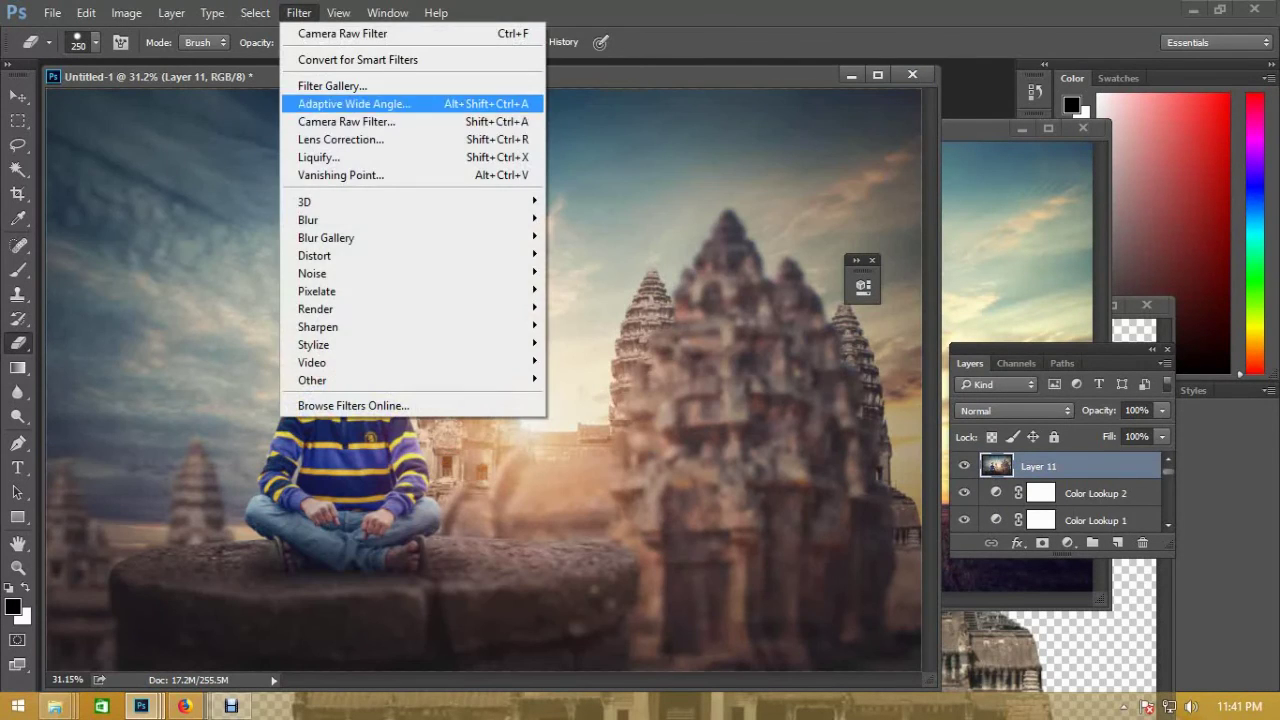
left_click(346, 121)
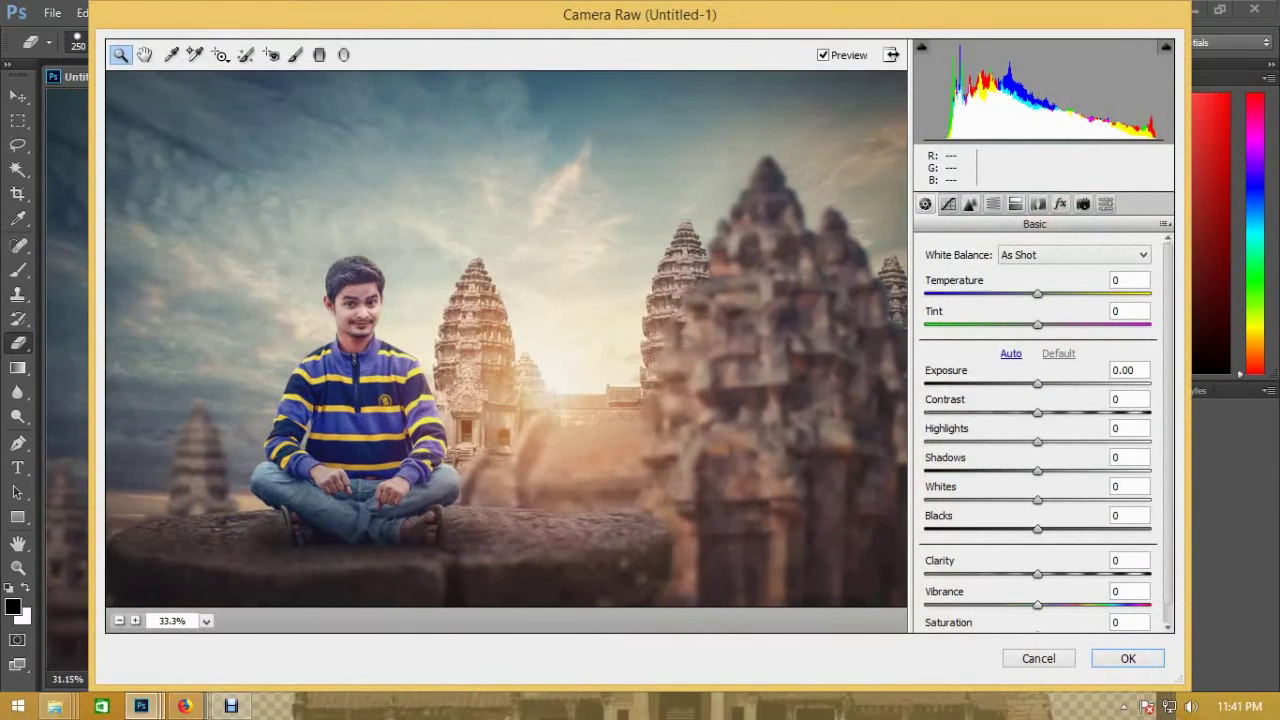
left_click_drag(1037, 605, 1066, 605)
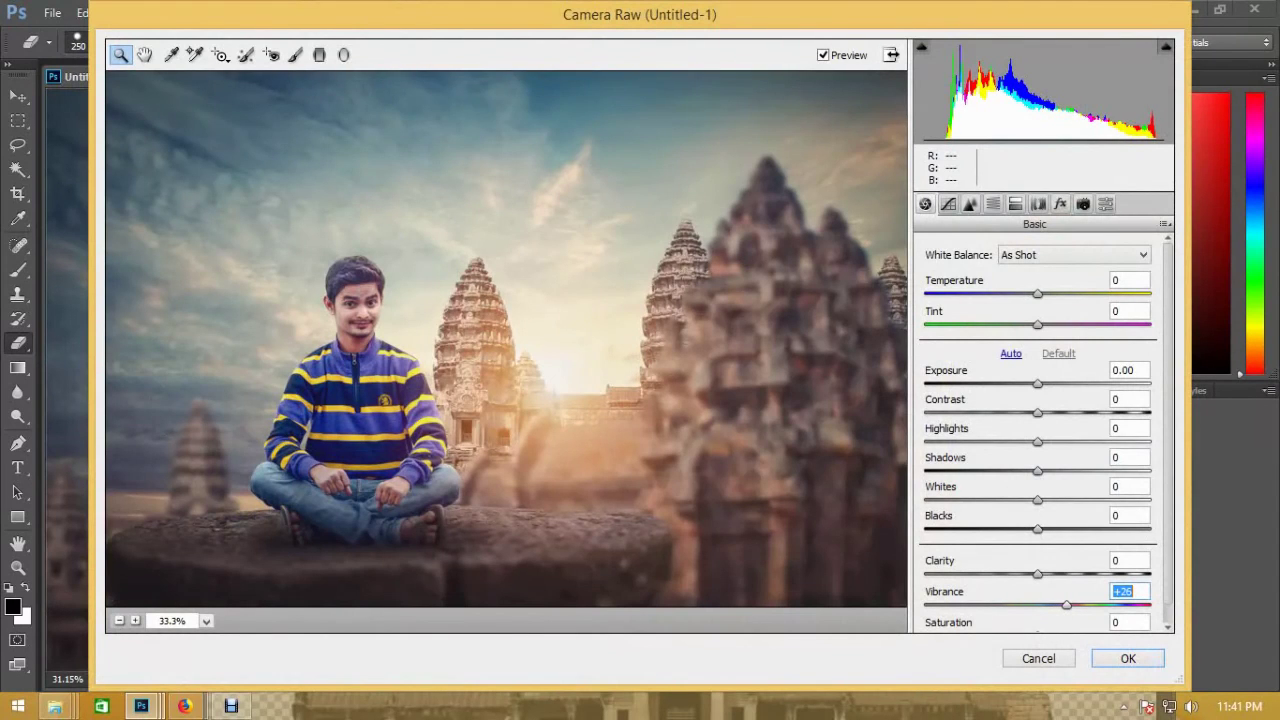
key("ctrl+minus")
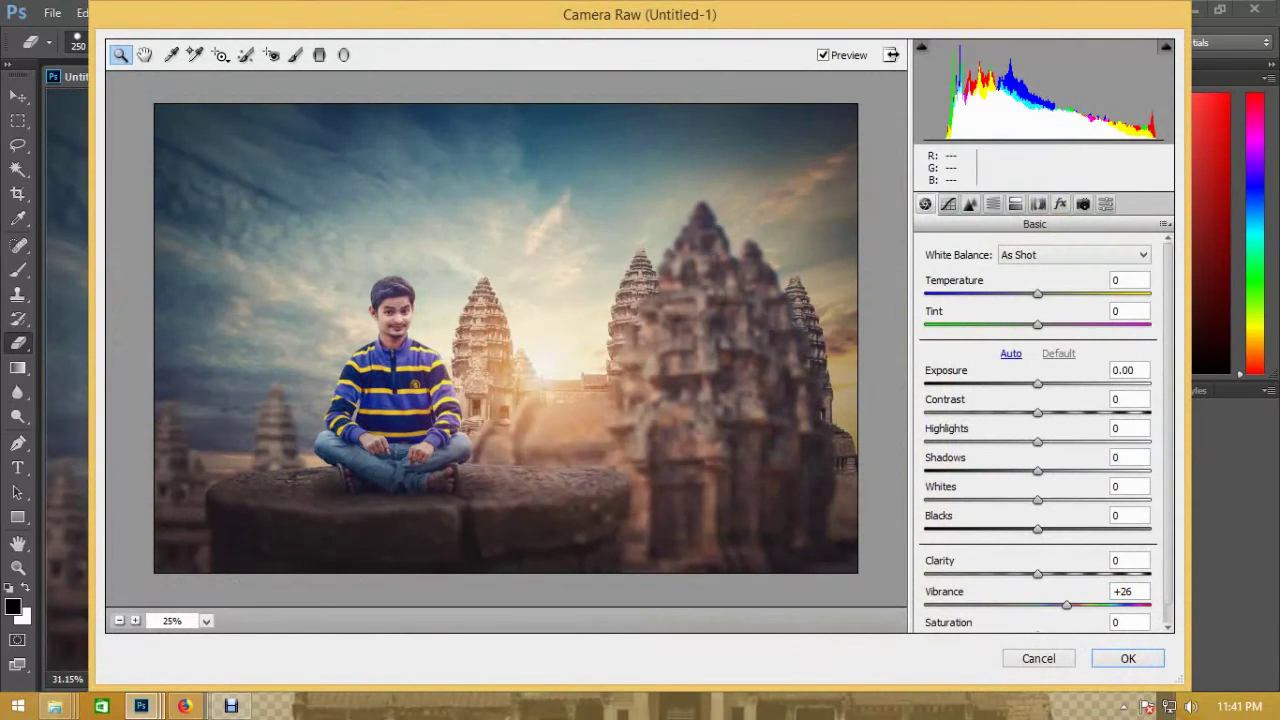
- Set contrast +13, saturation +8, orange luminance +11, apply, and preview full screen
left_click_drag(1037, 412, 1051, 412)
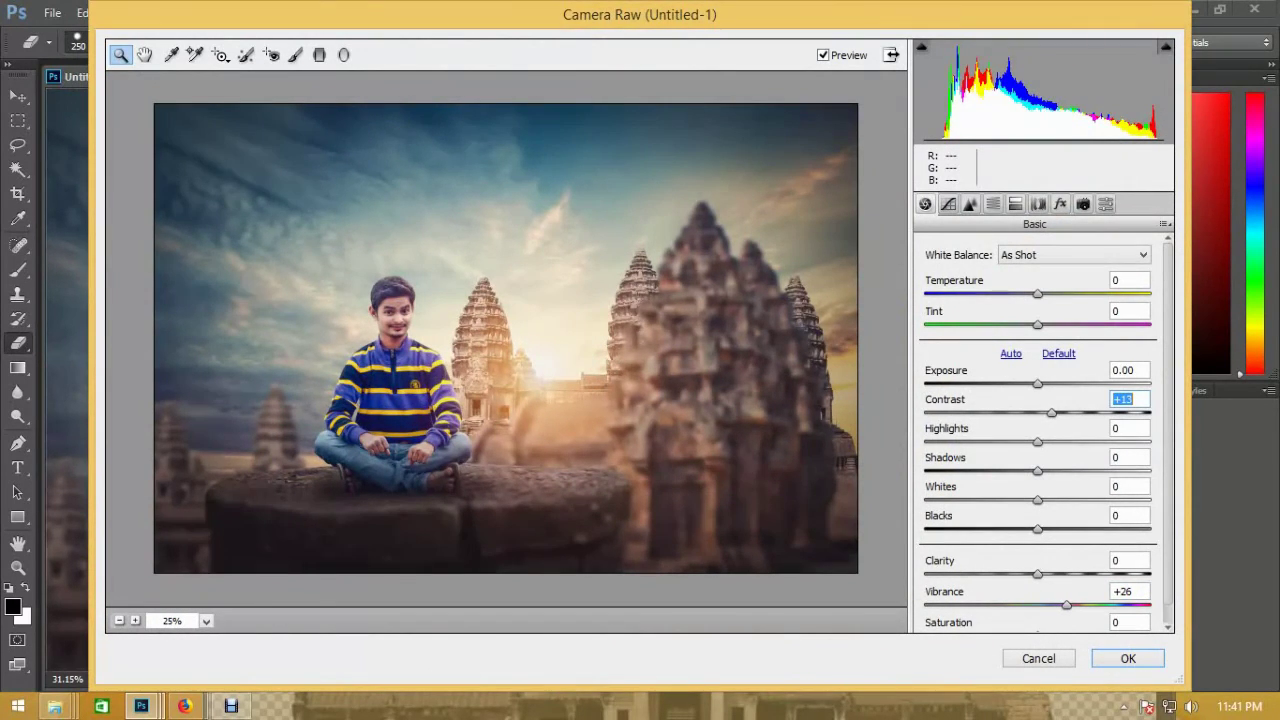
scroll(1040, 430, "down", 1)
left_click_drag(1037, 616, 1047, 616)
left_click(993, 204)
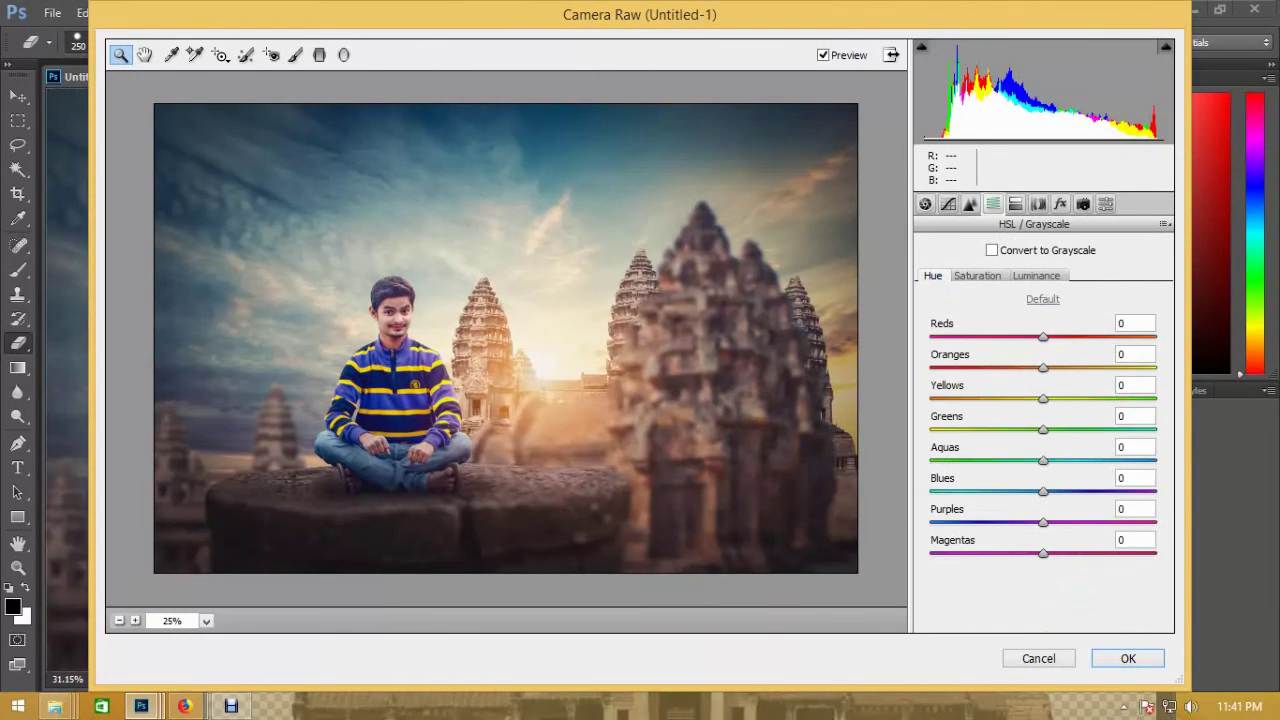
left_click(1036, 275)
left_click_drag(1043, 367, 1055, 367)
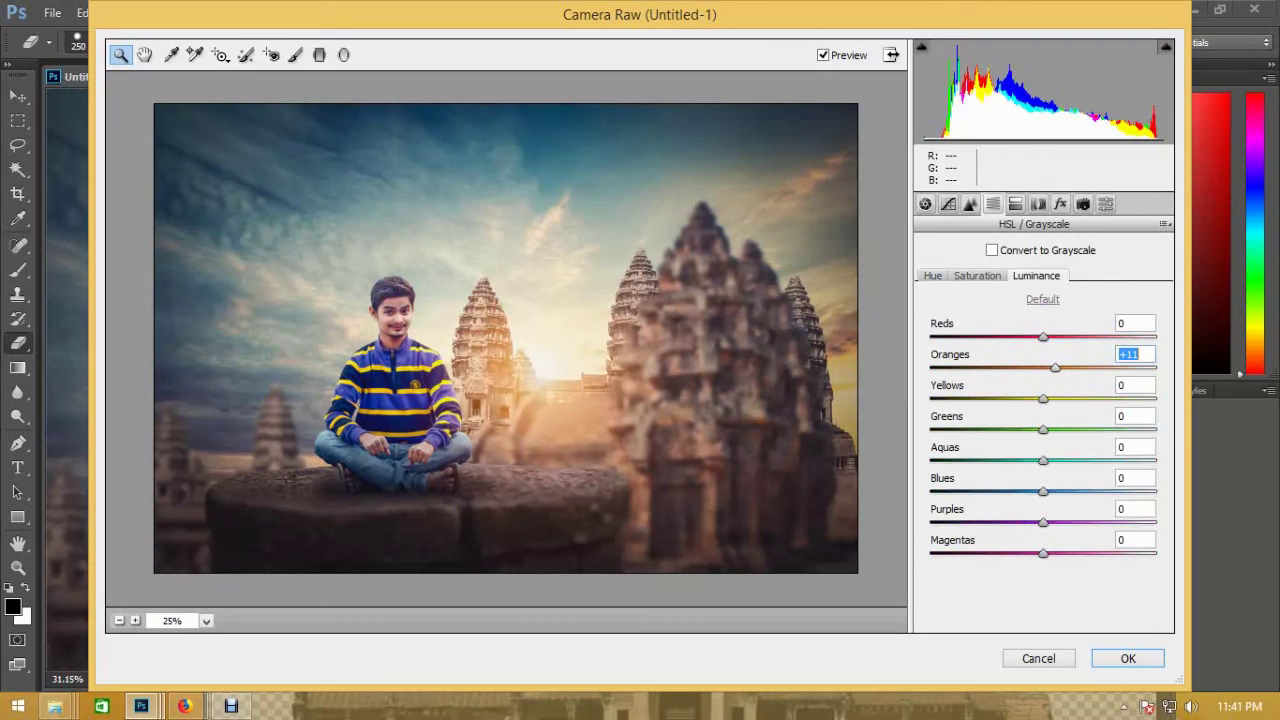
key("Return")
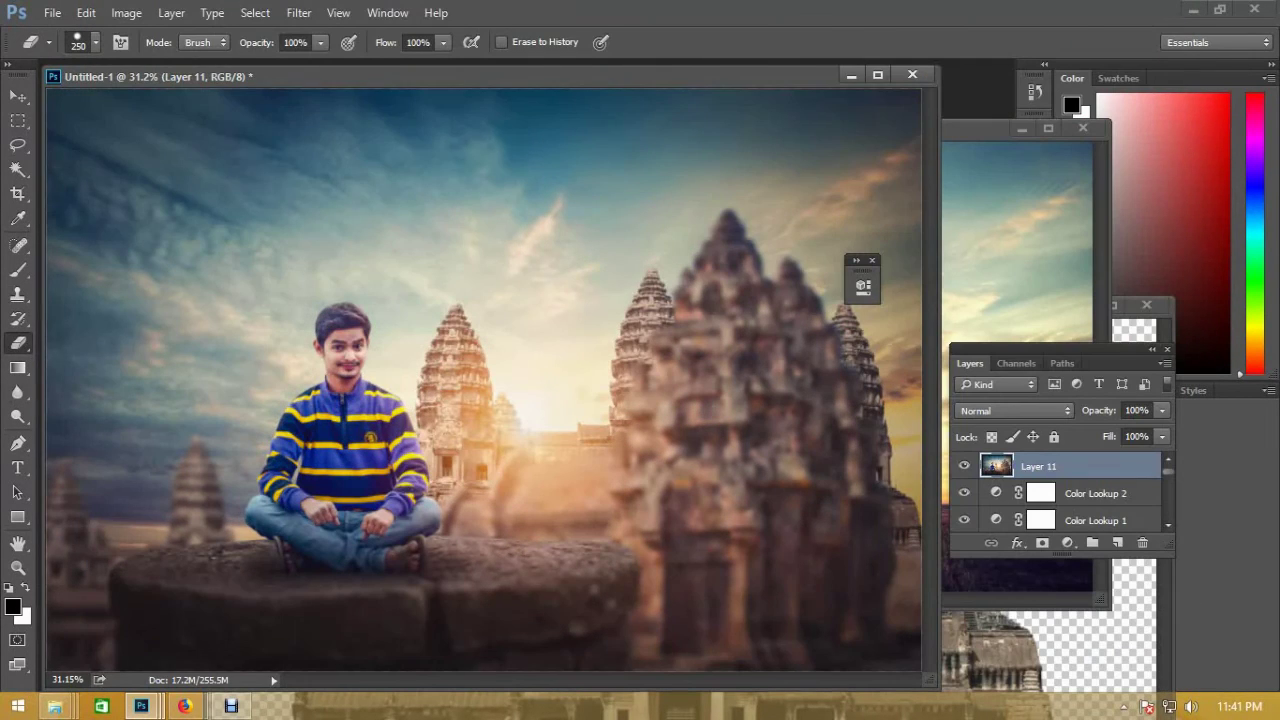
key("ctrl+minus")
key("ctrl+minus")
key("f")
key("f")
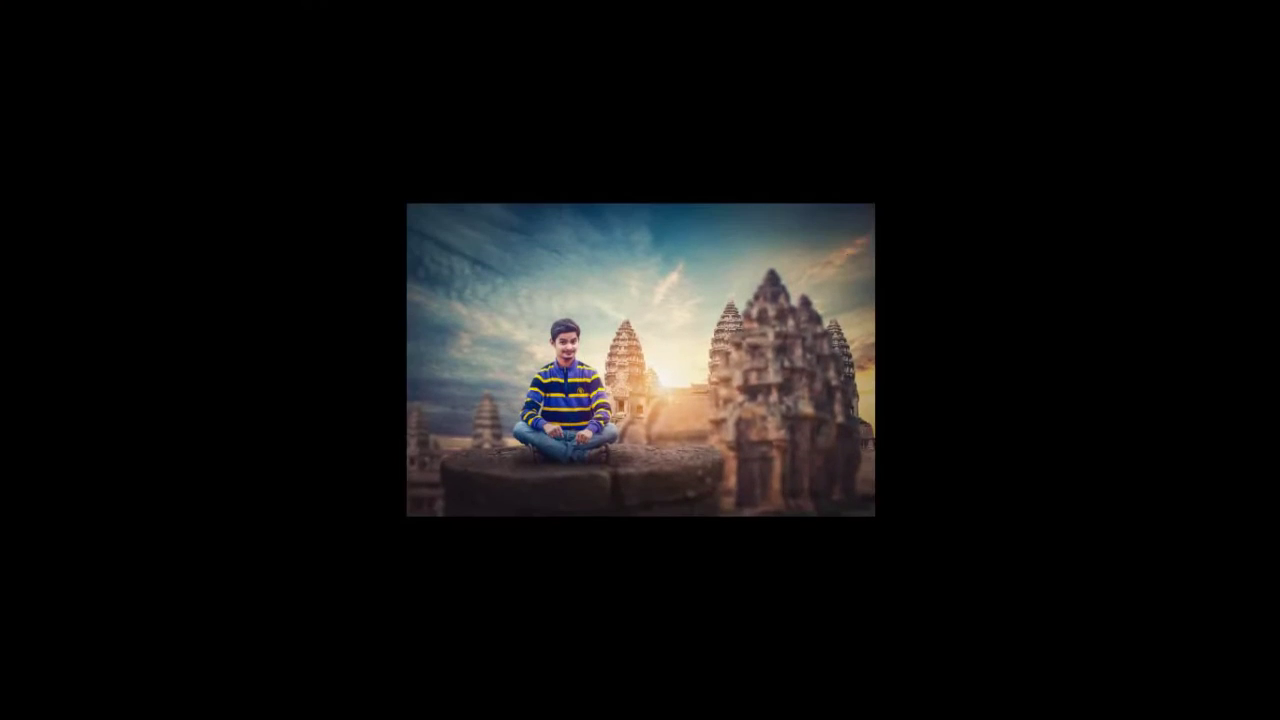